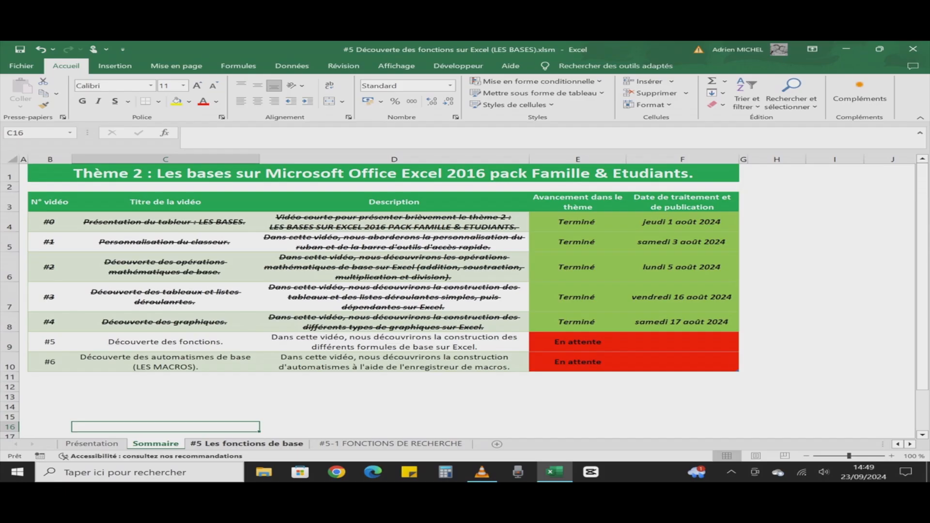
Step: On the #5-1 FONCTIONS DE RECHERCHE sheet, enter the formula =ADRESSE(1;3) in cell C1
left_click(246, 444)
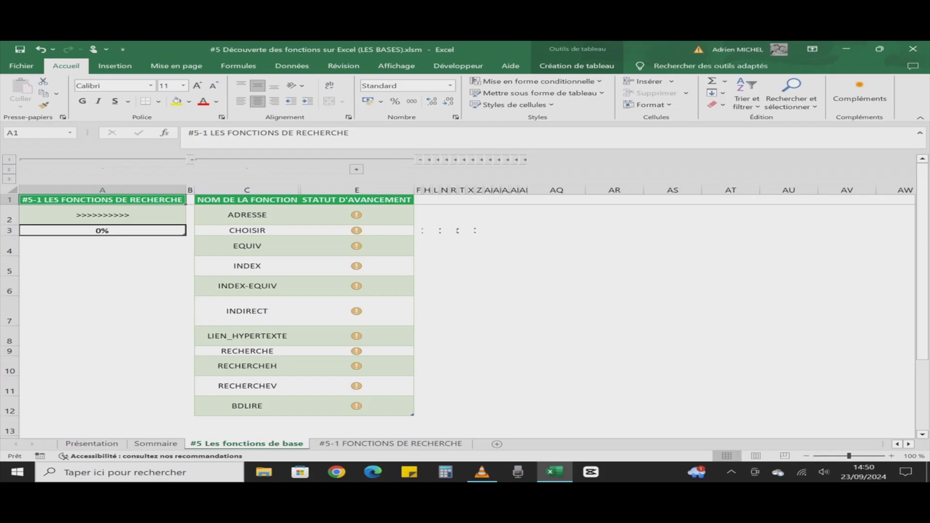
left_click(391, 443)
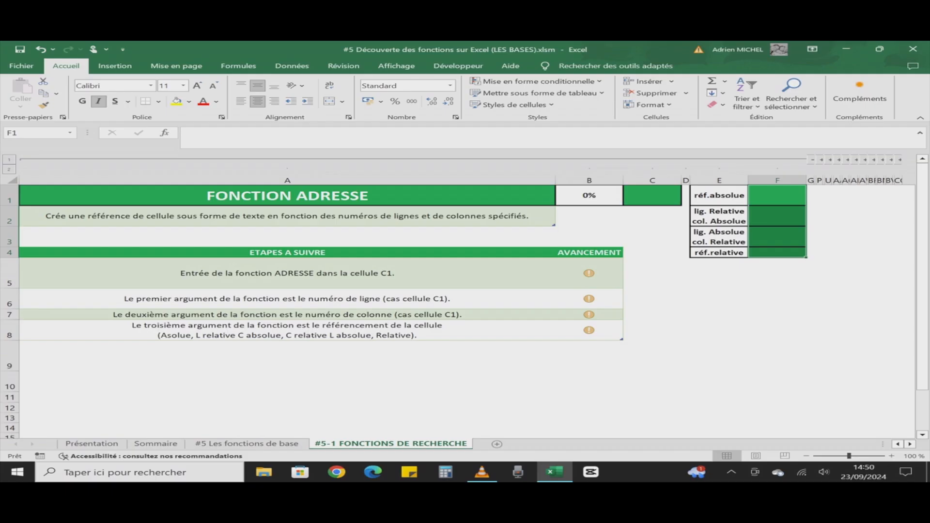
left_click(652, 196)
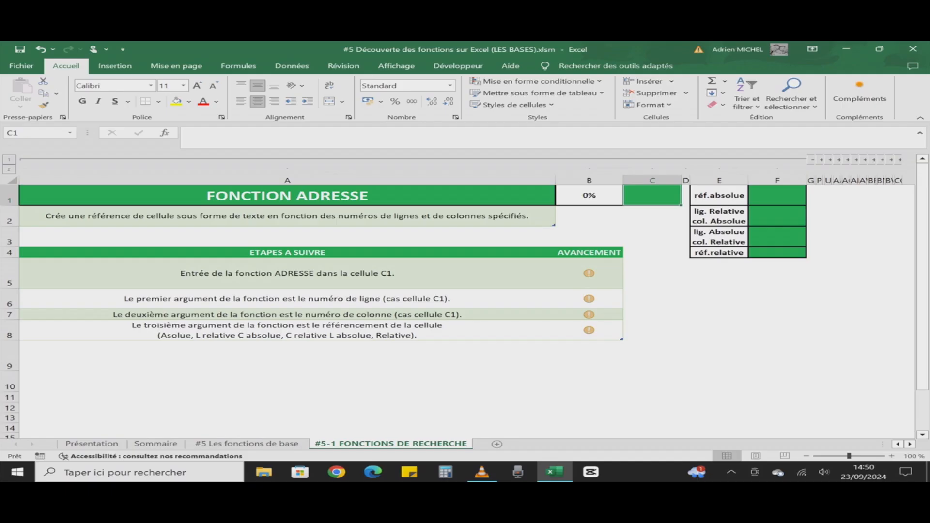
type("=")
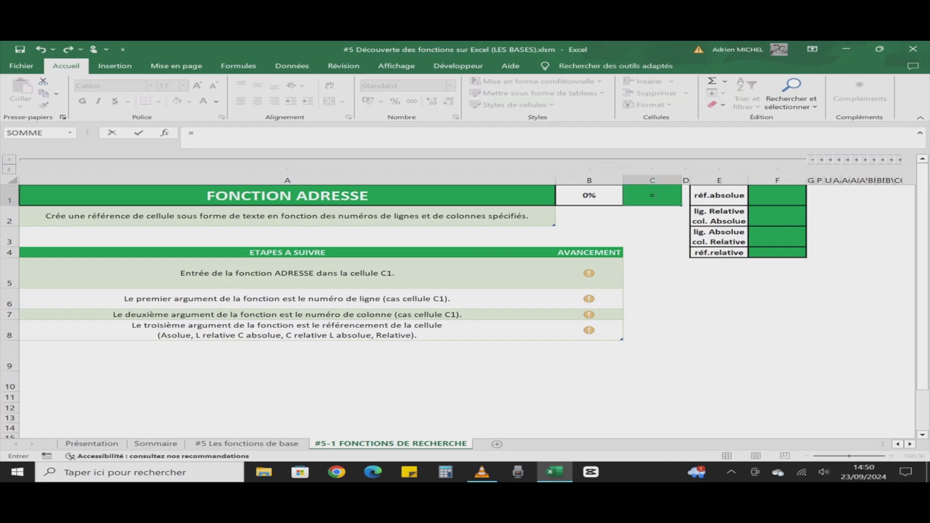
type("a")
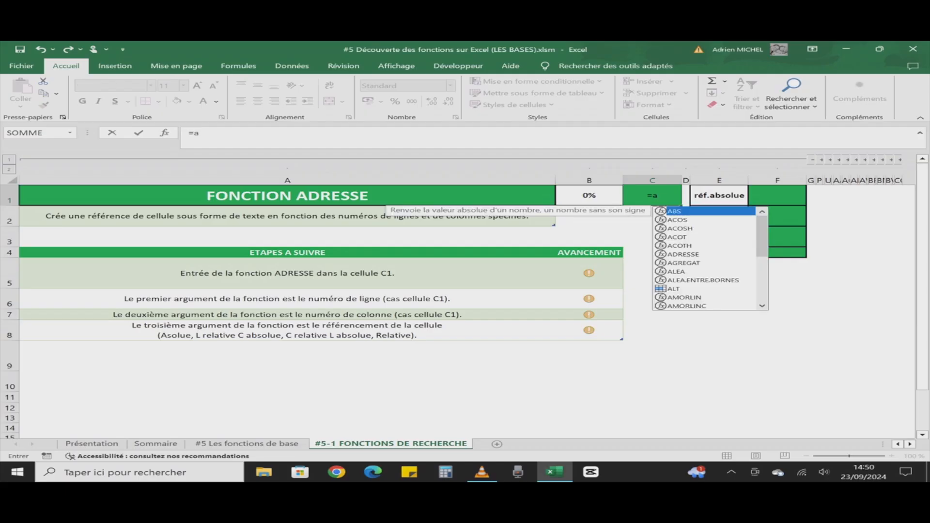
type("d")
key("Tab")
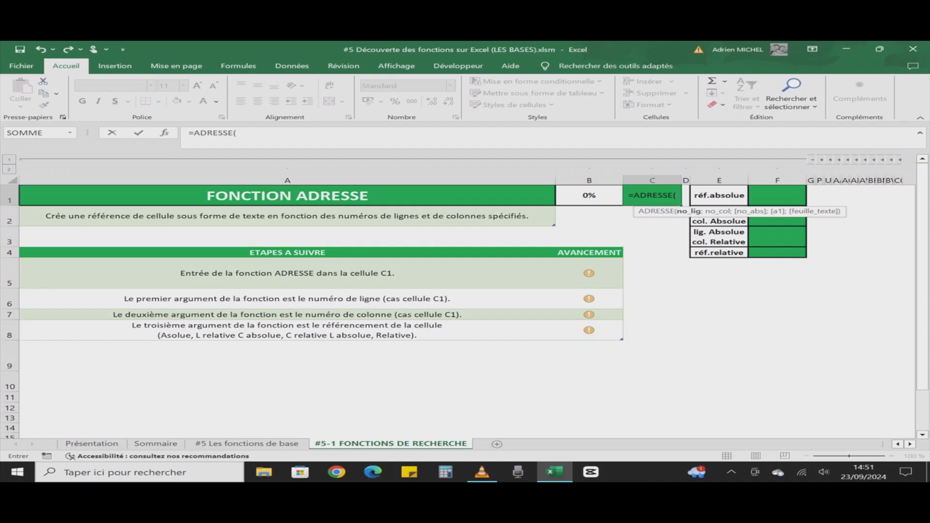
type("1")
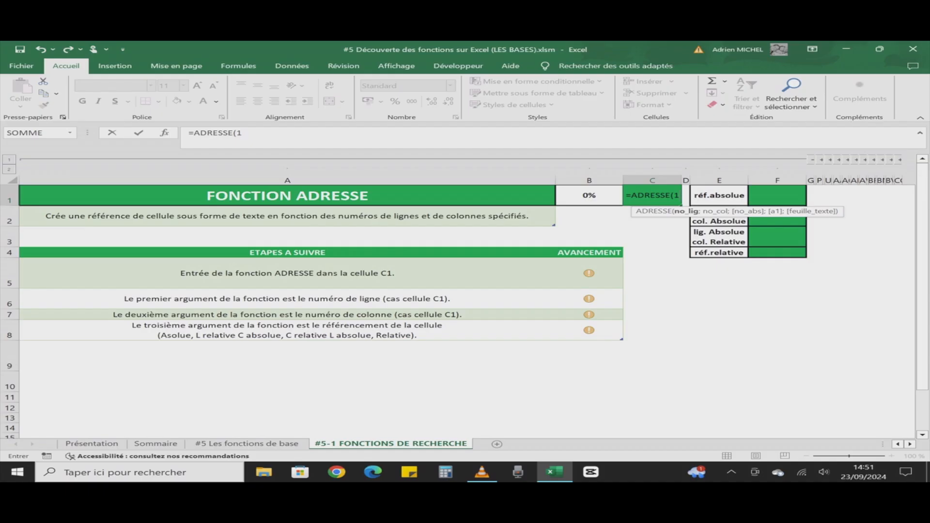
type(";")
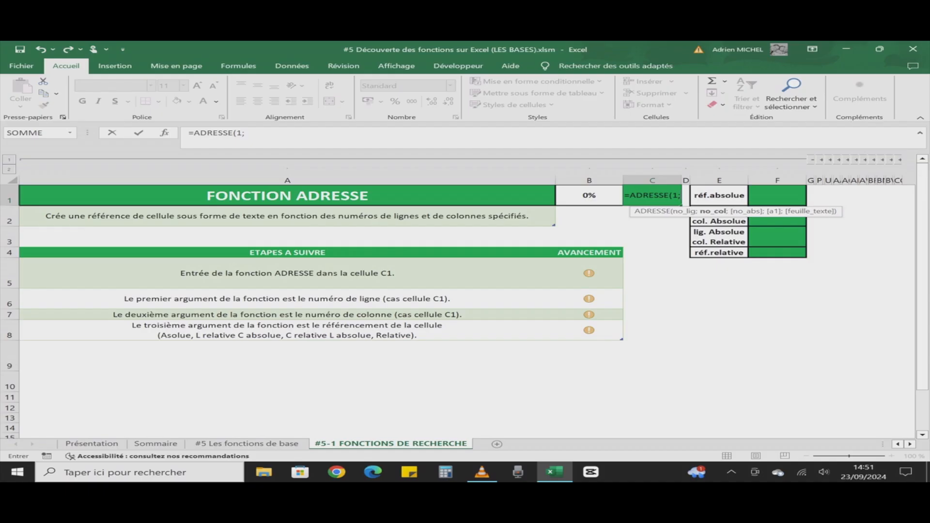
type("3")
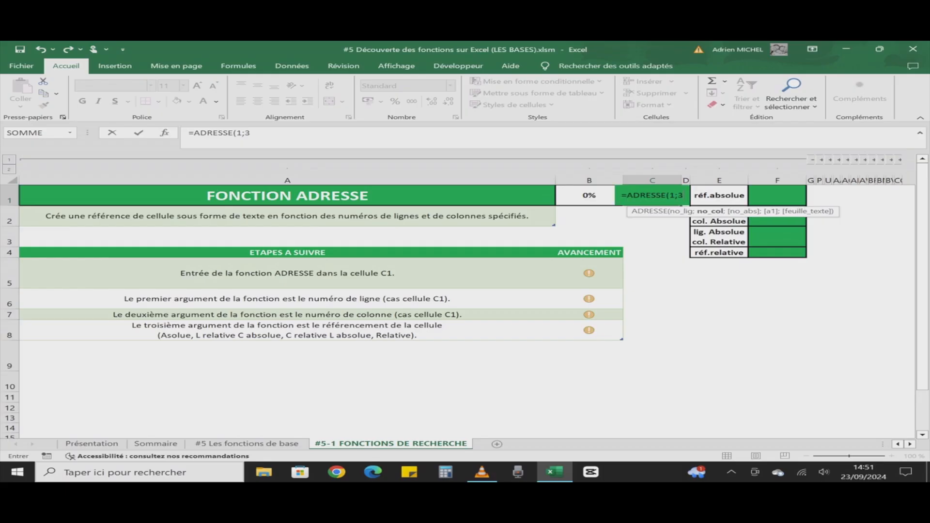
type(")")
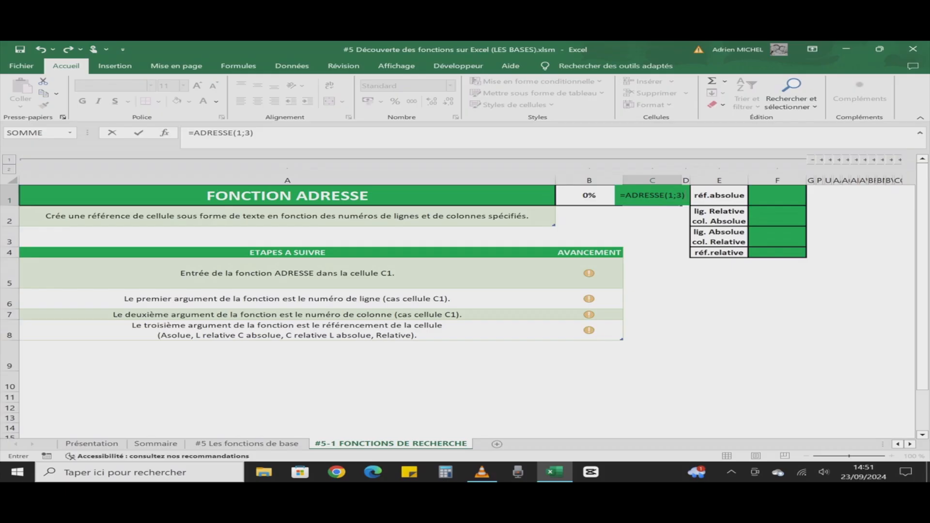
key("Return")
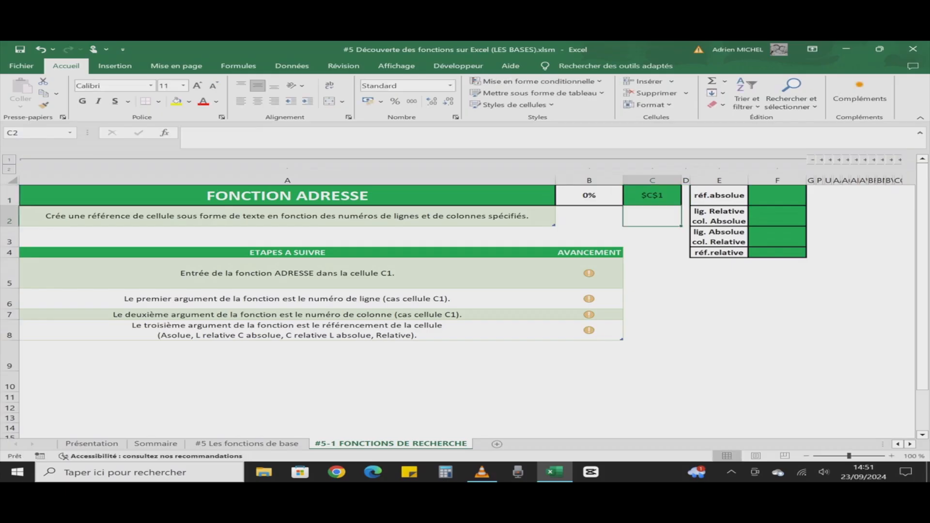
left_click(652, 196)
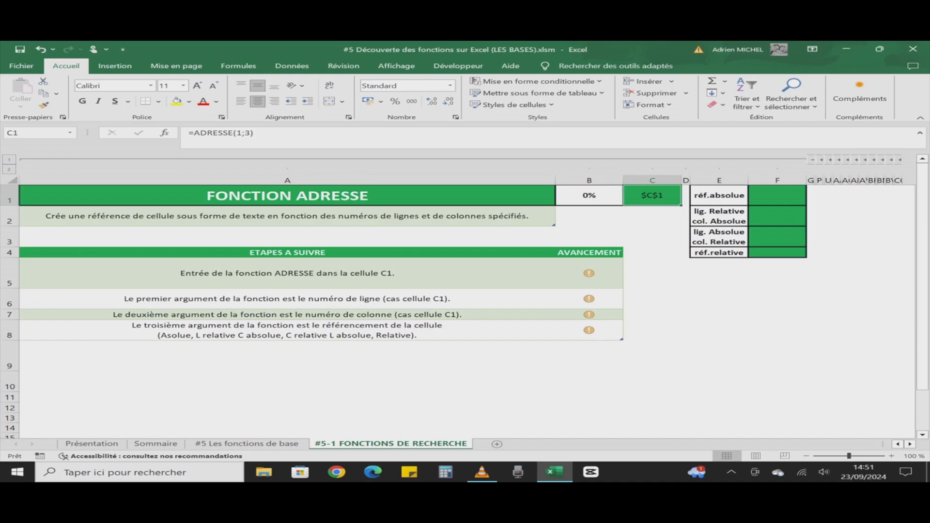
Step: Enter =ADRESSE(1;3;1) in cell F1 to return the absolute reference of C1
left_click(777, 195)
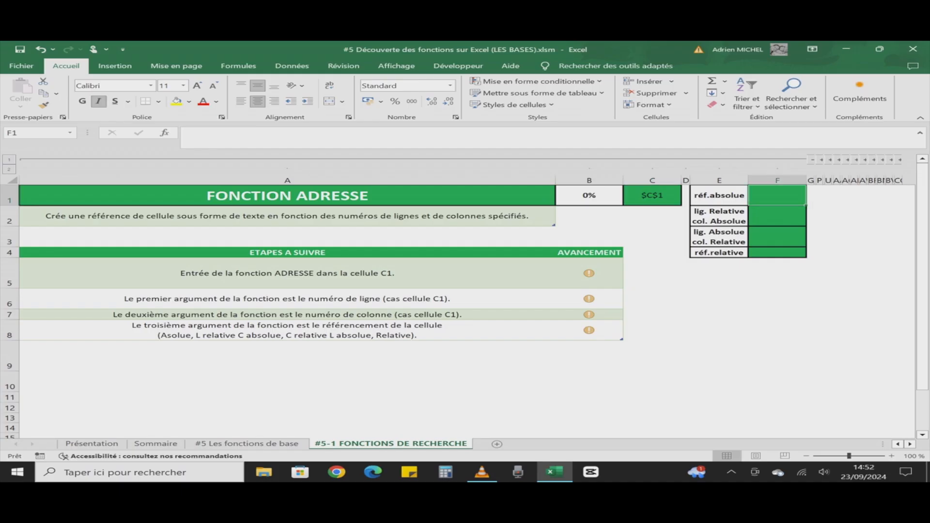
type("=")
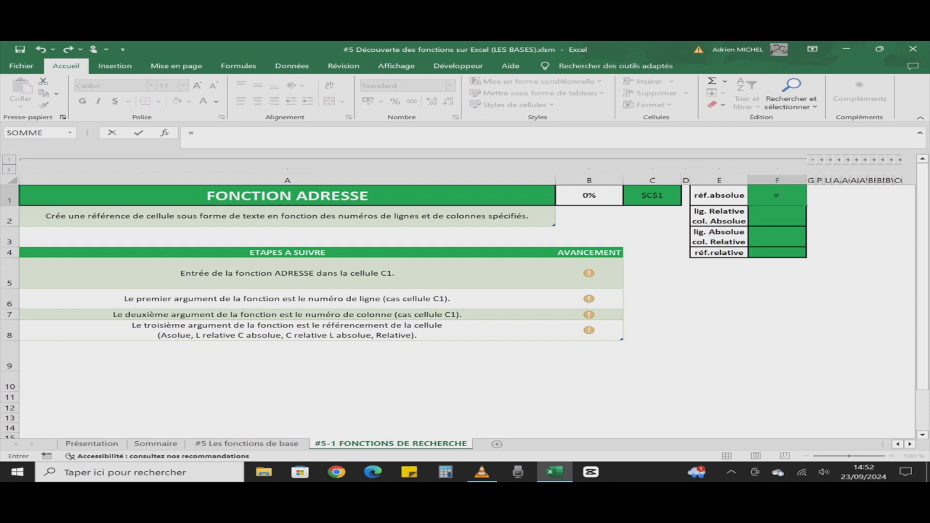
type("a")
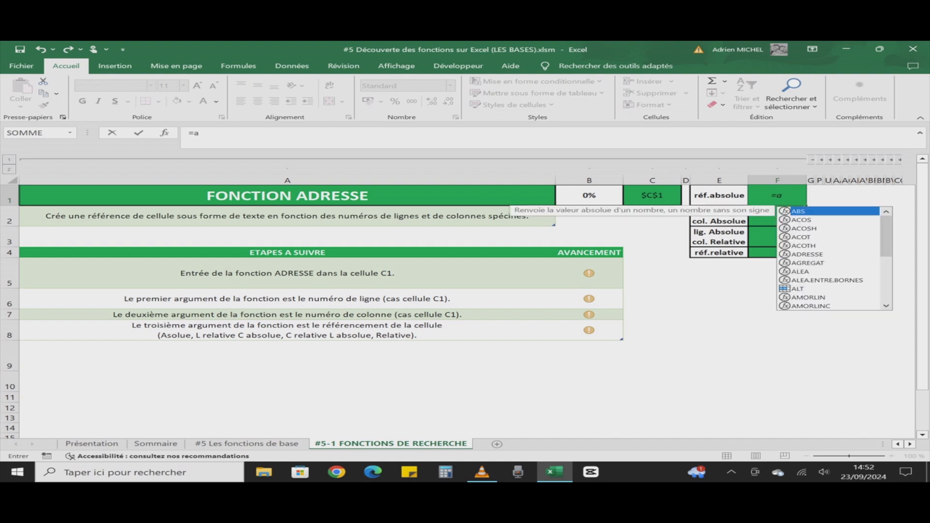
type("d")
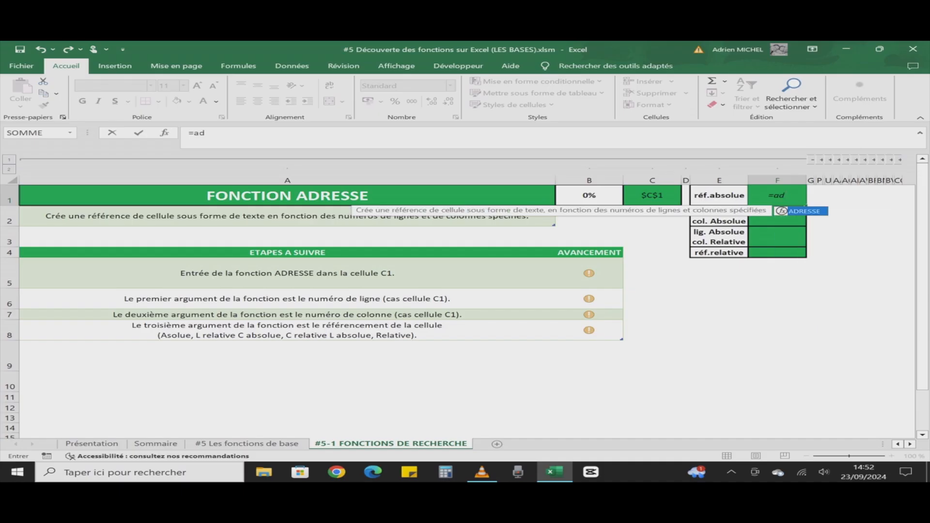
double_click(782, 211)
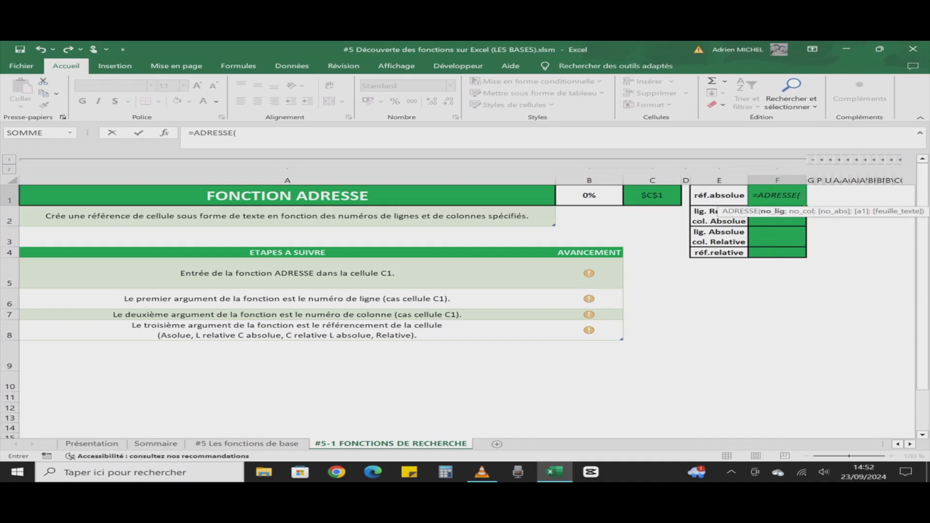
type("1;")
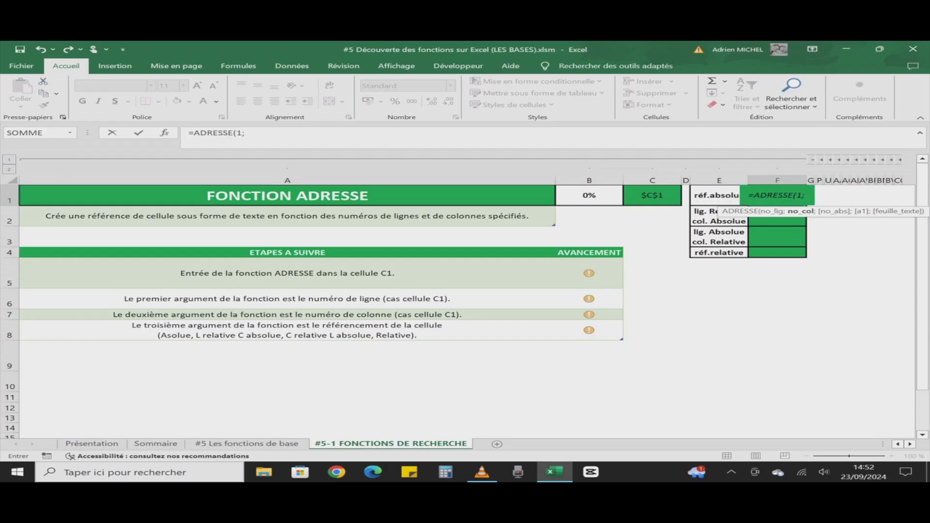
type("3;")
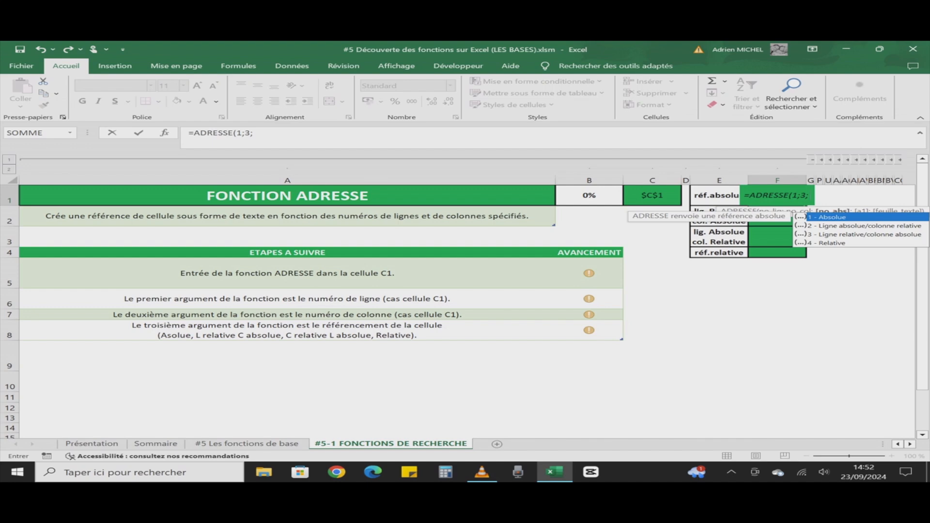
type("1)")
key("Return")
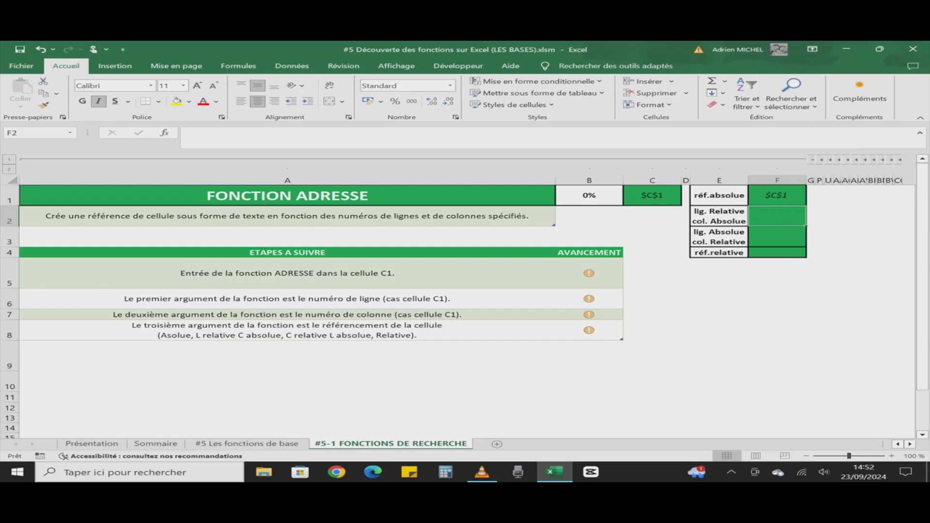
Step: Enter =ADRESSE(1;3;3) in cell F2 to return C1 with a relative row and absolute column
type("=")
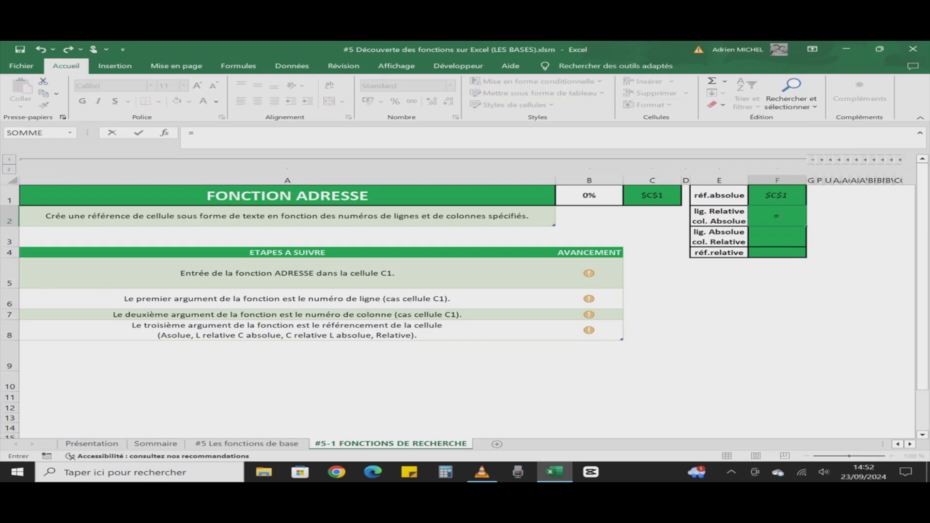
type("adre")
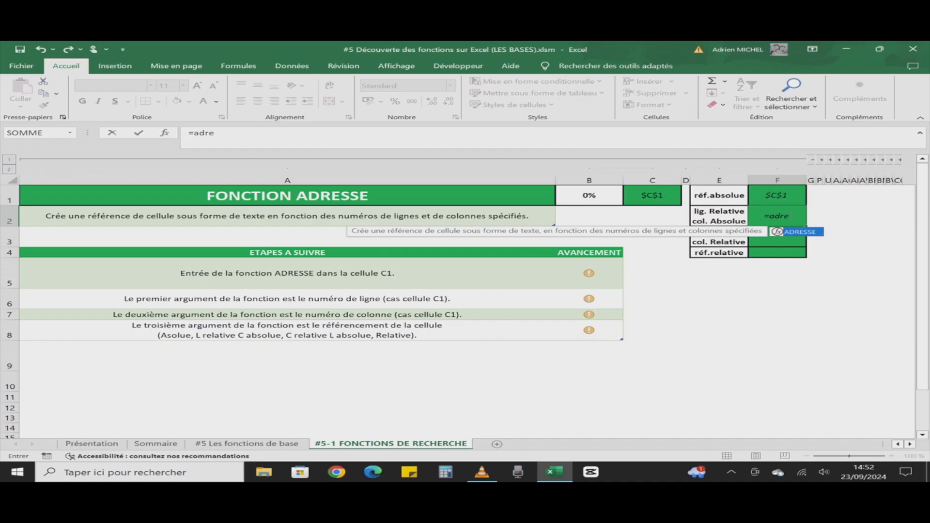
key("Tab")
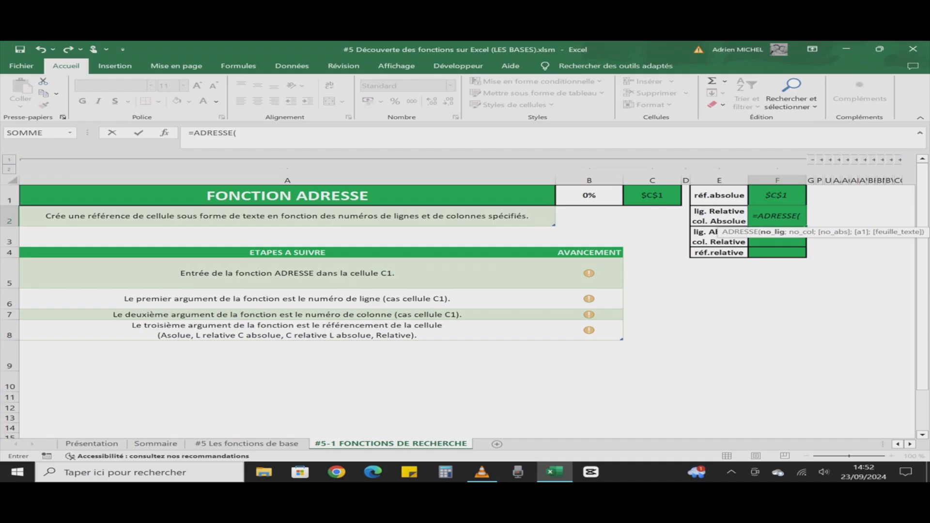
type("1;3")
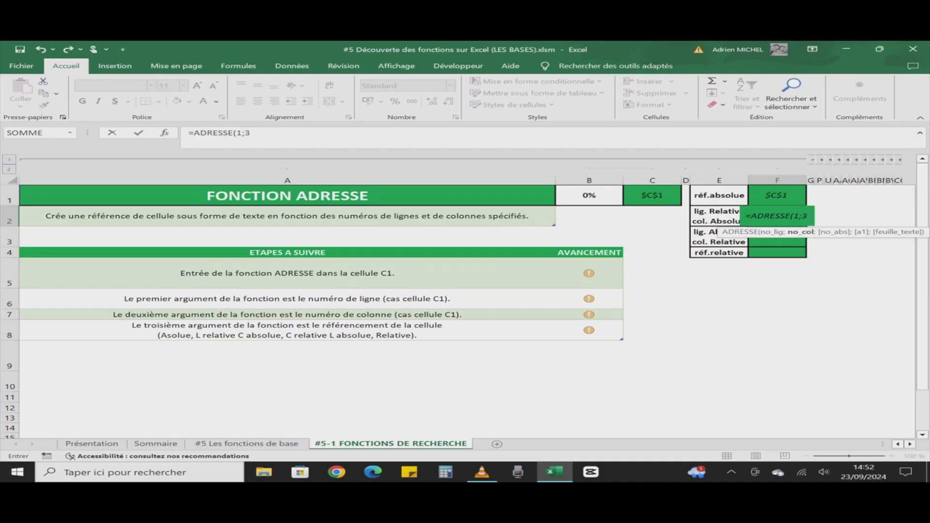
type(";")
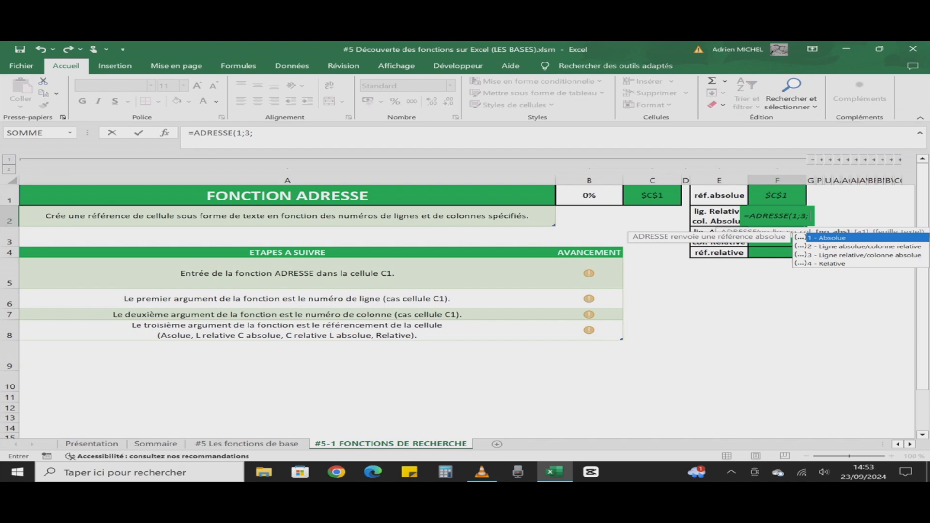
key("Down")
key("Down")
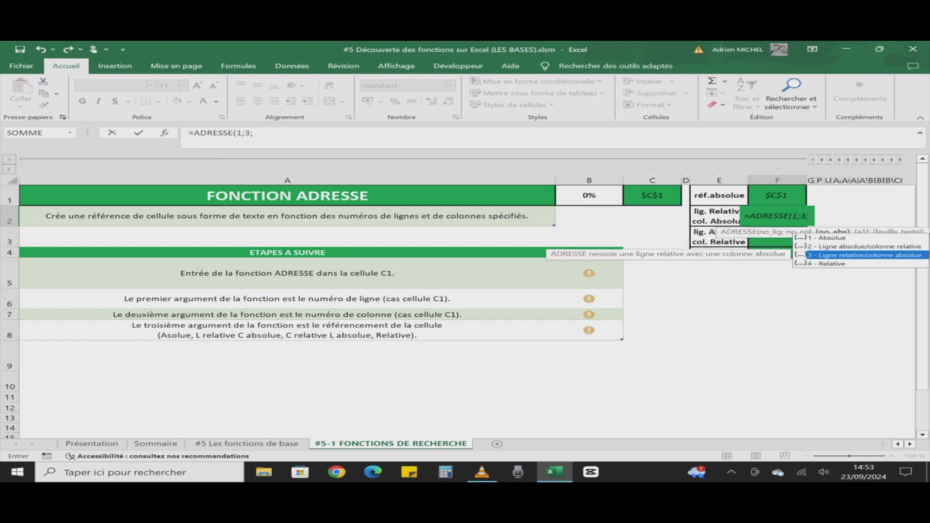
key("Tab")
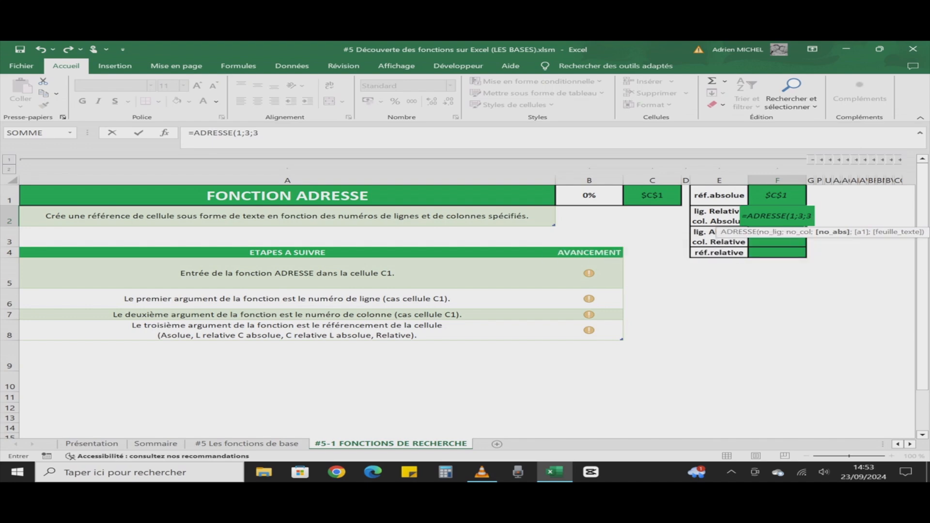
type(")")
key("Return")
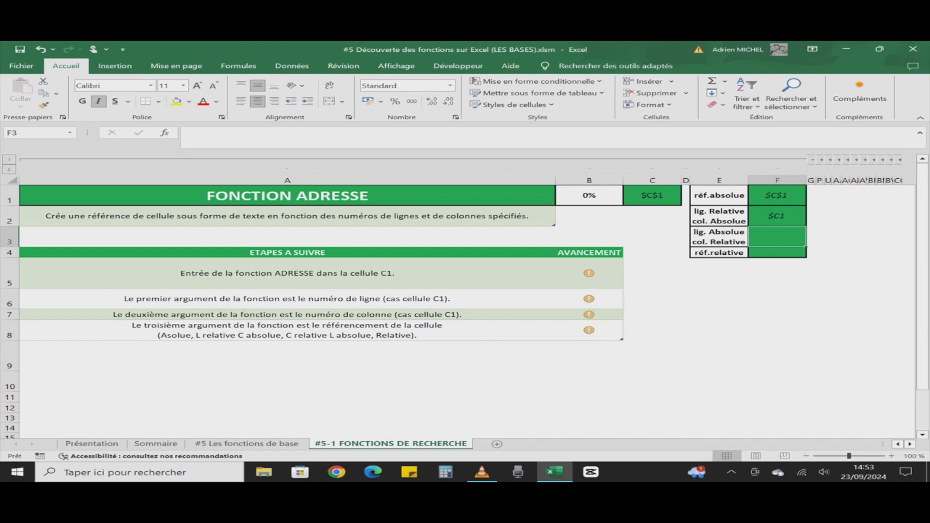
Step: Enter =ADRESSE(1;3;2) in cell F3 to return C1 with an absolute row and relative column
type("=")
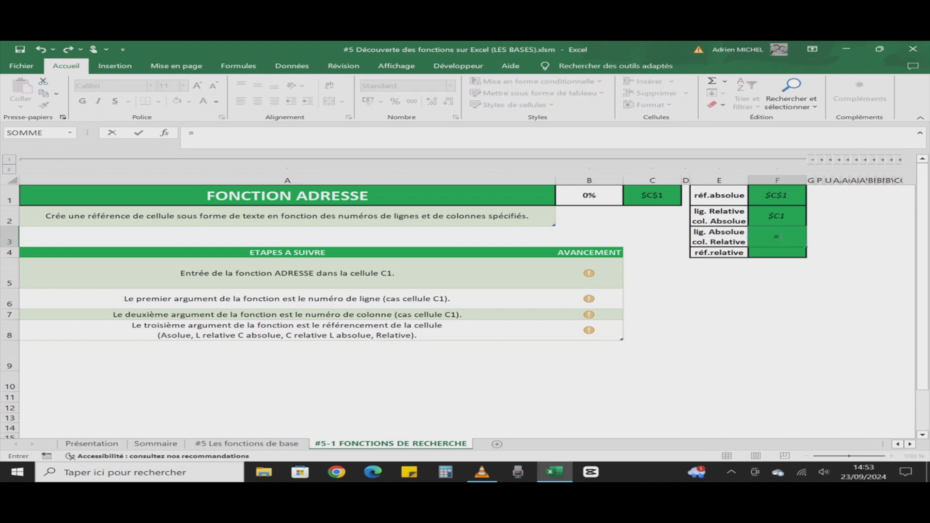
type("a")
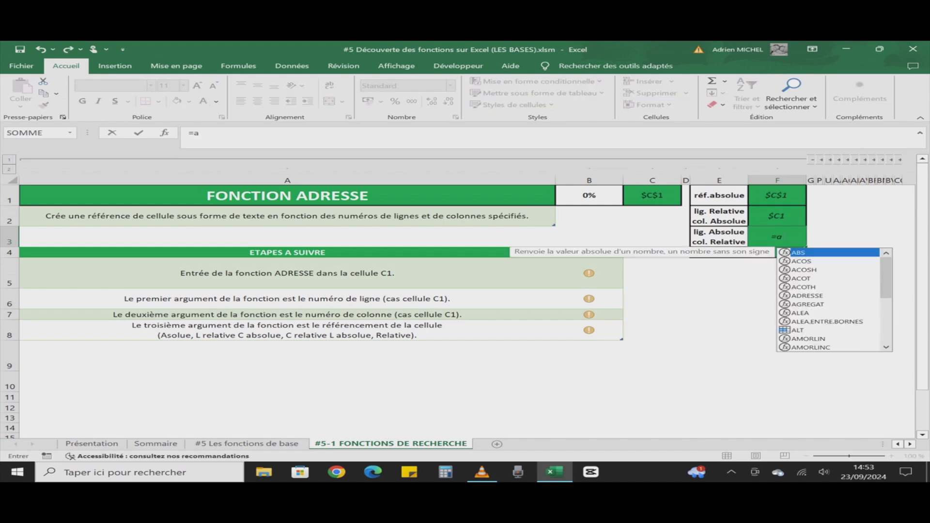
type("dre")
key("Tab")
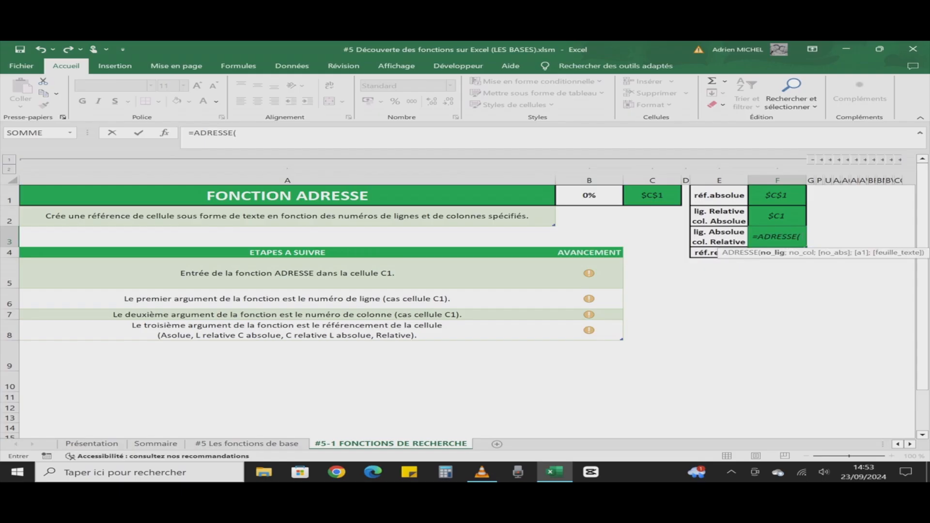
type("1;3;")
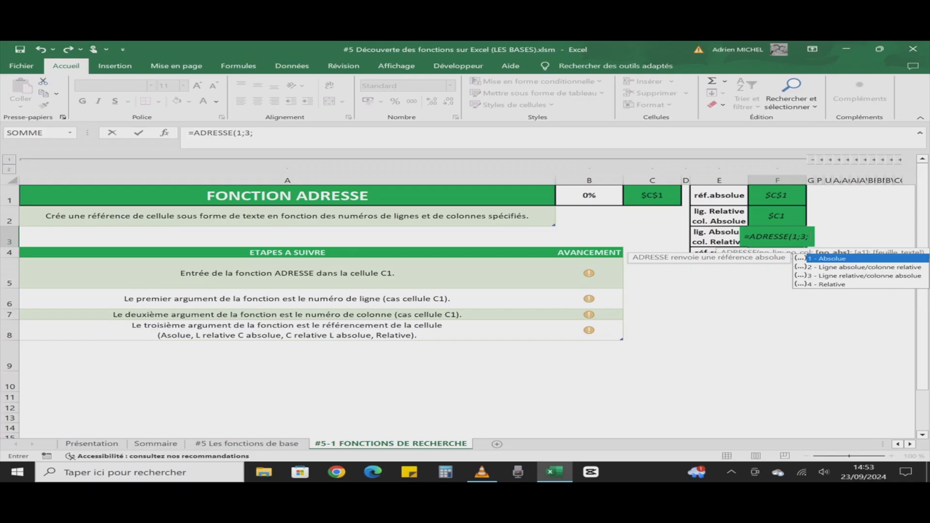
key("Down")
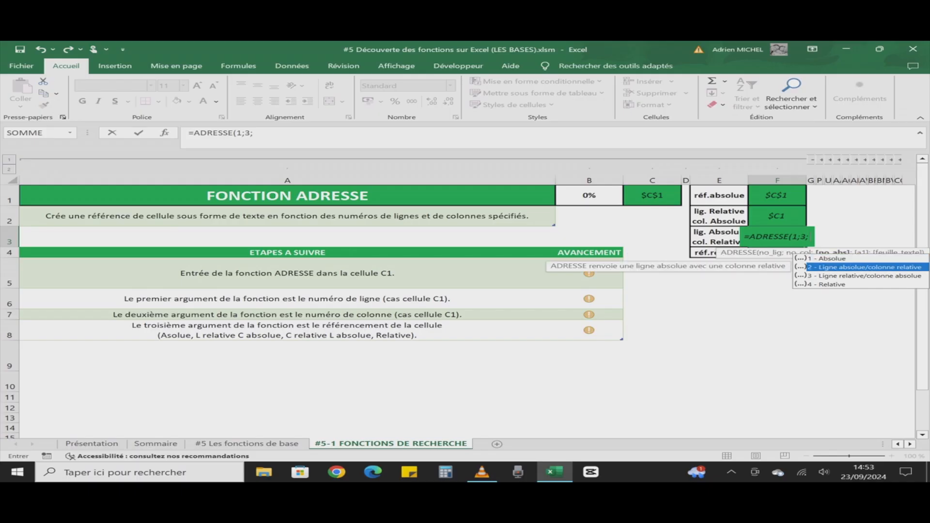
key("Tab")
type(")")
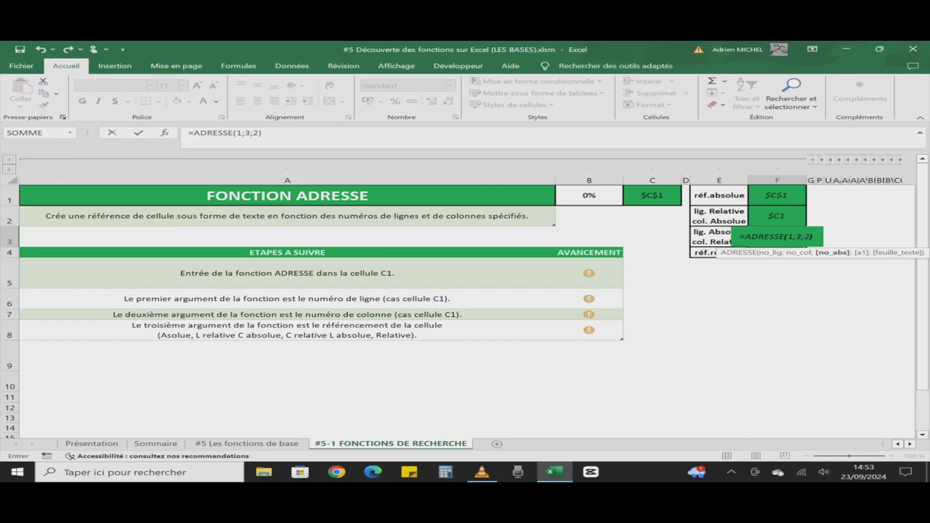
key("Return")
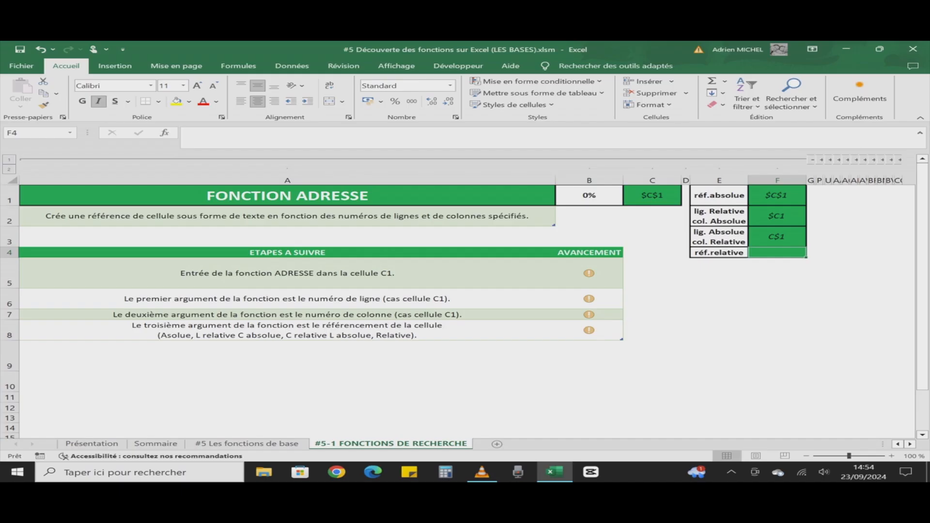
Step: Enter =ADRESSE(1;3;4) in cell F4 to return C1 as a fully relative reference
type("=a")
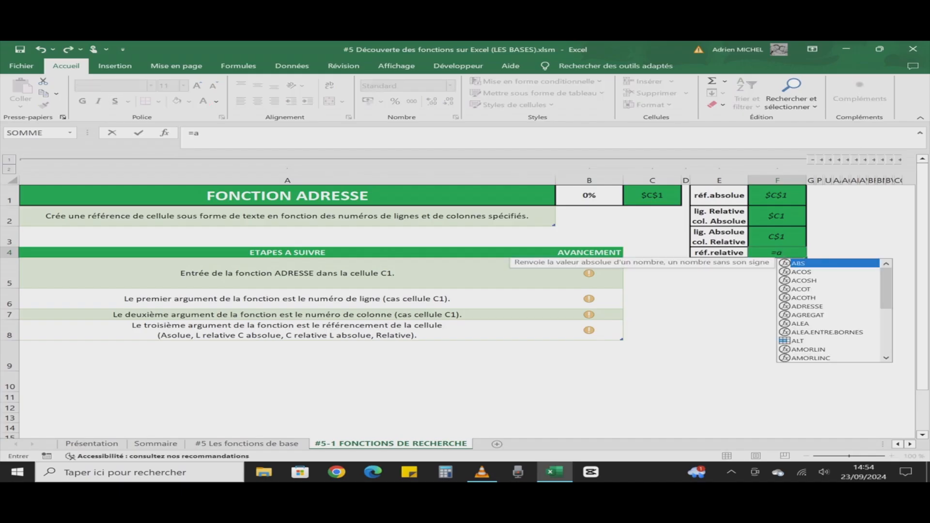
type("dre")
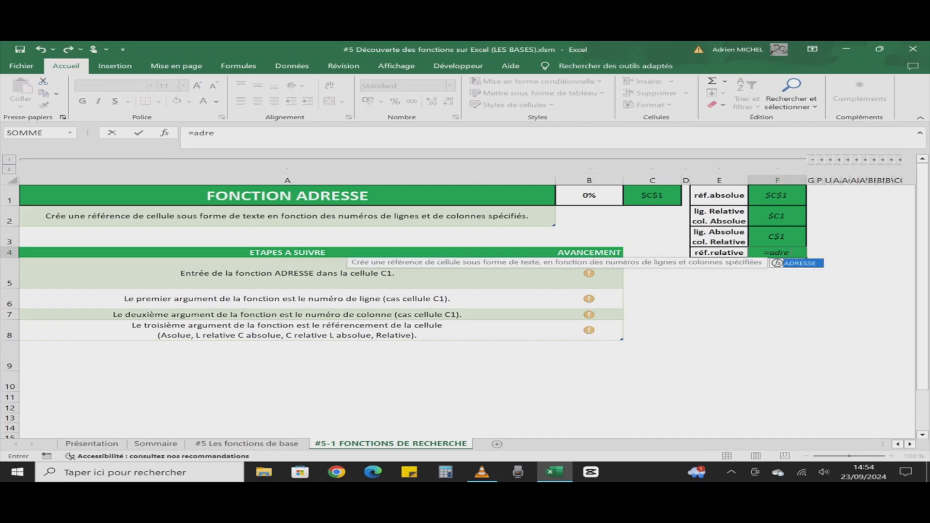
key("Tab")
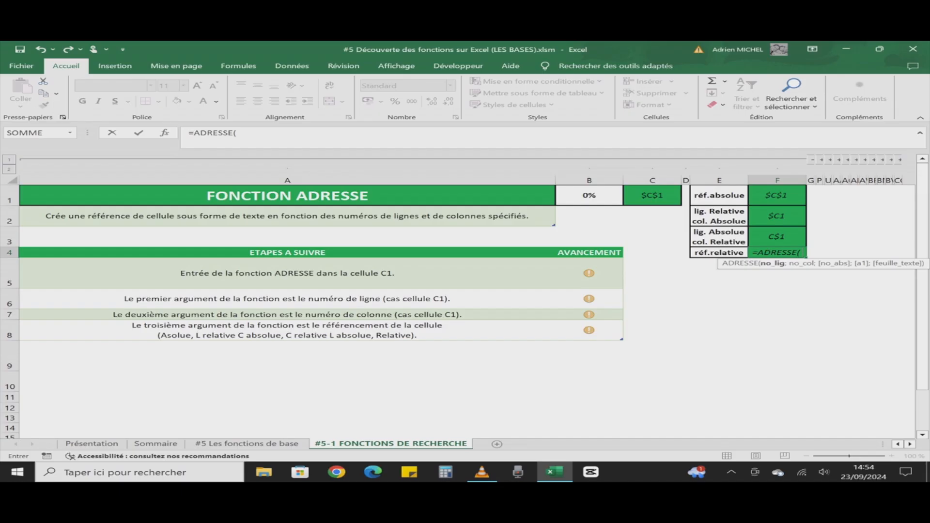
type("1;")
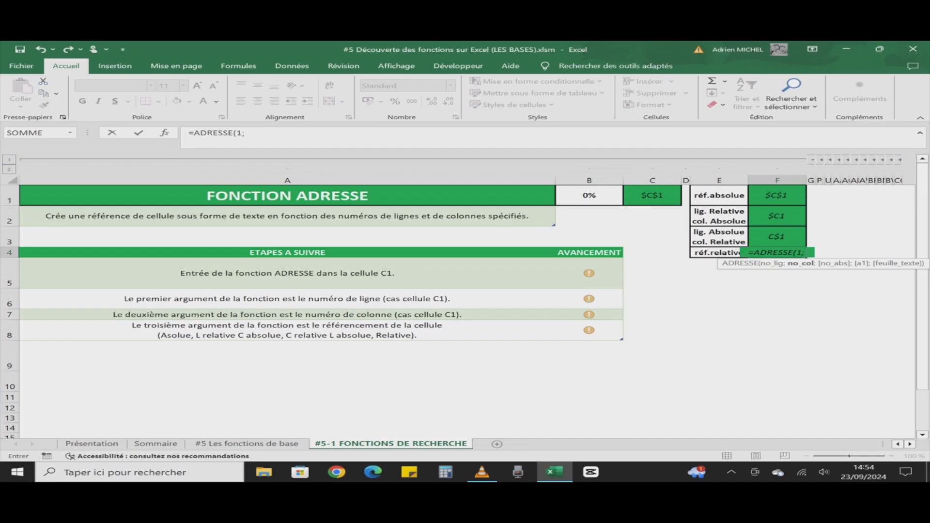
type("3;")
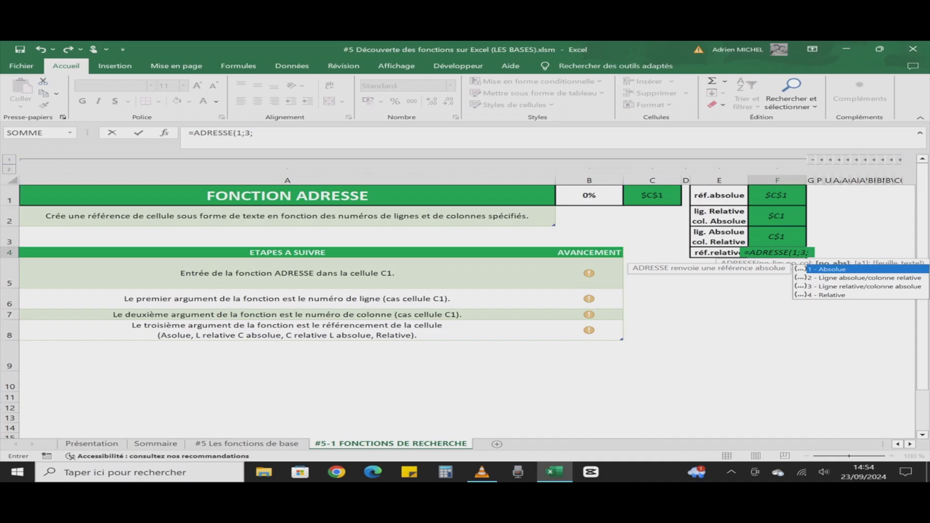
key("Down")
key("Down")
key("Down")
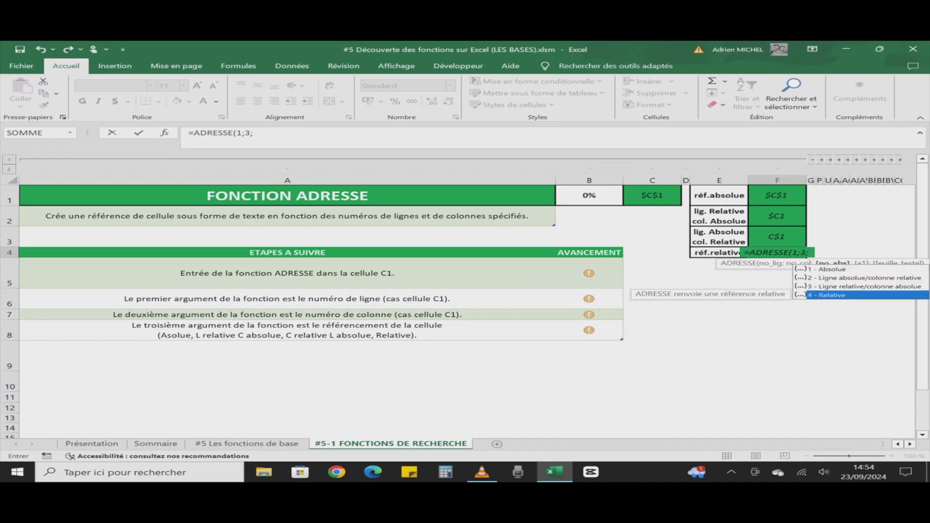
key("Tab")
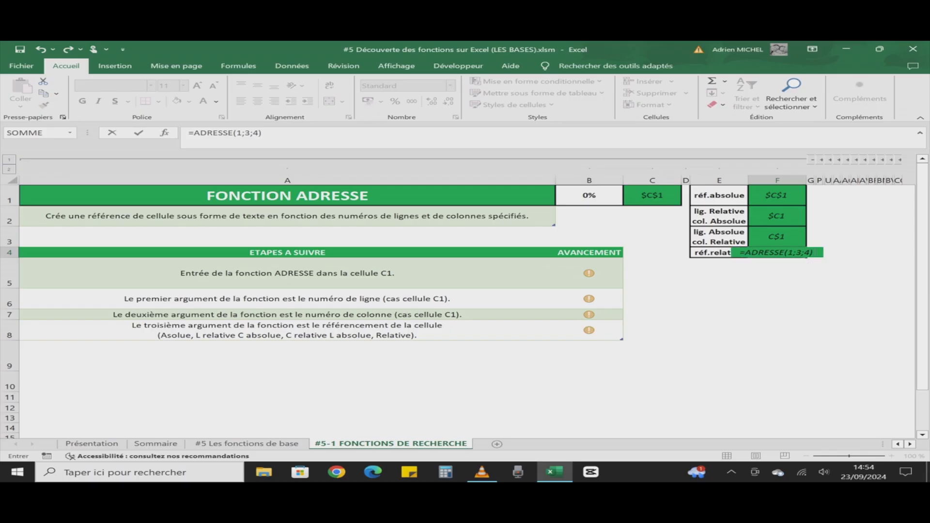
key("Return")
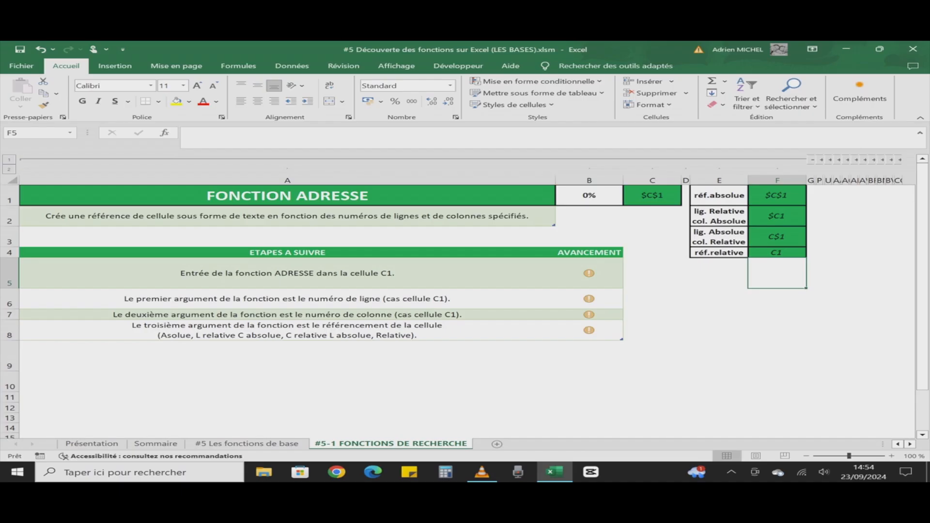
Step: Set the AVANCEMENT status of the first ADRESSE step in B5 to 1 and fill it down to B8
left_click(589, 274)
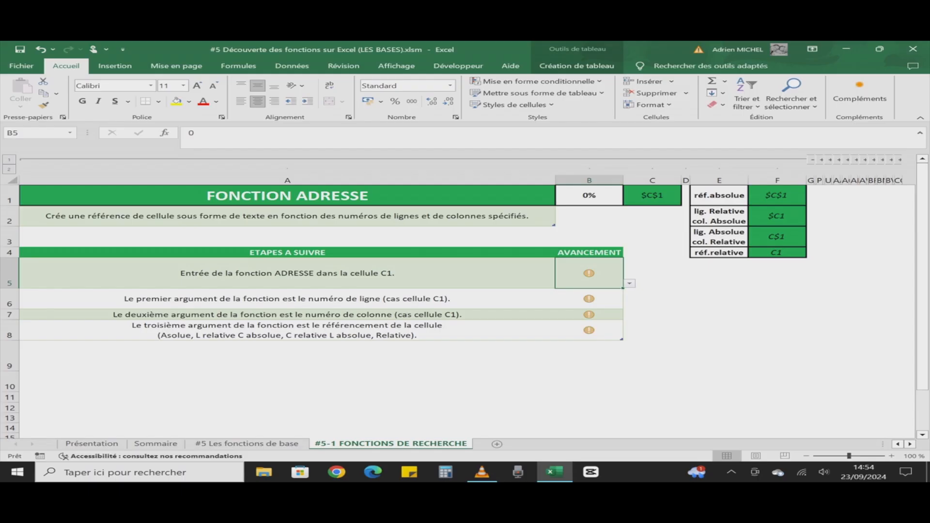
key("alt+Down")
key("Down")
key("Return")
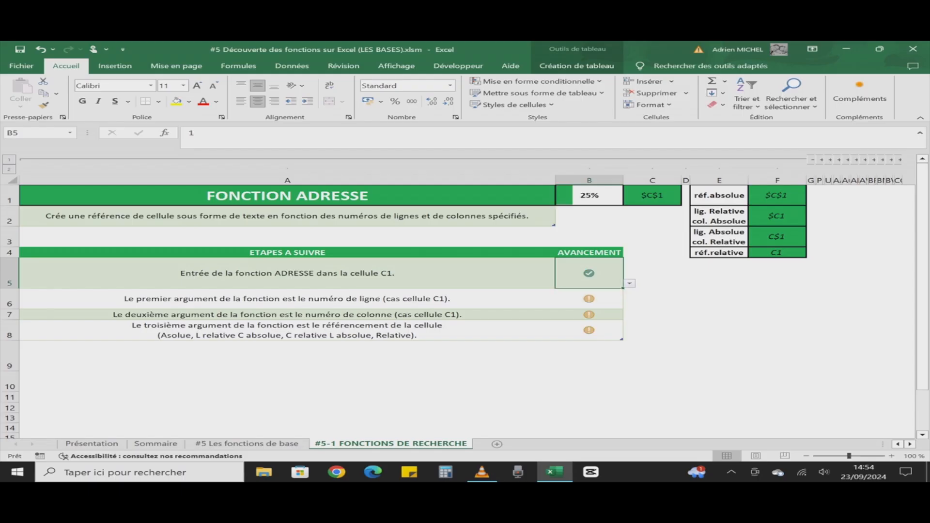
double_click(623, 289)
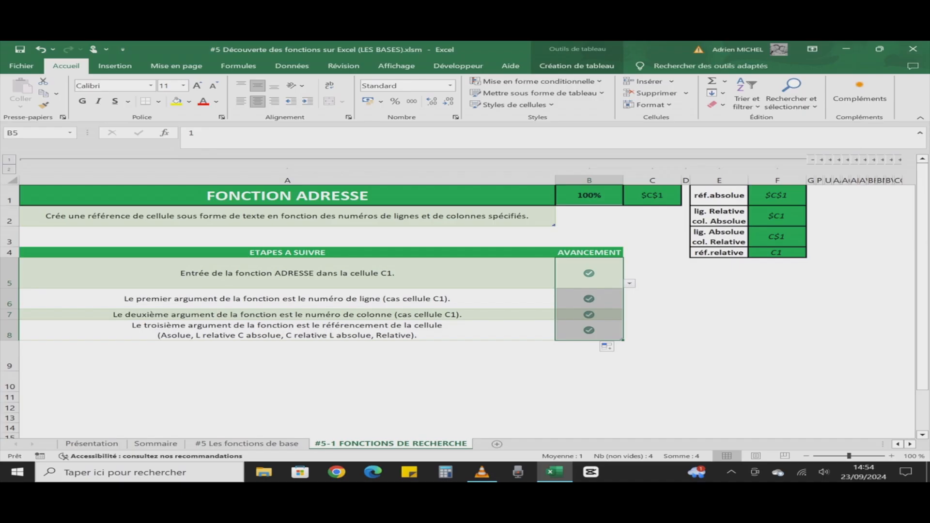
Step: Expand the FONCTION CHOISIR section and clear the Montant TVA cell O2
left_click(821, 160)
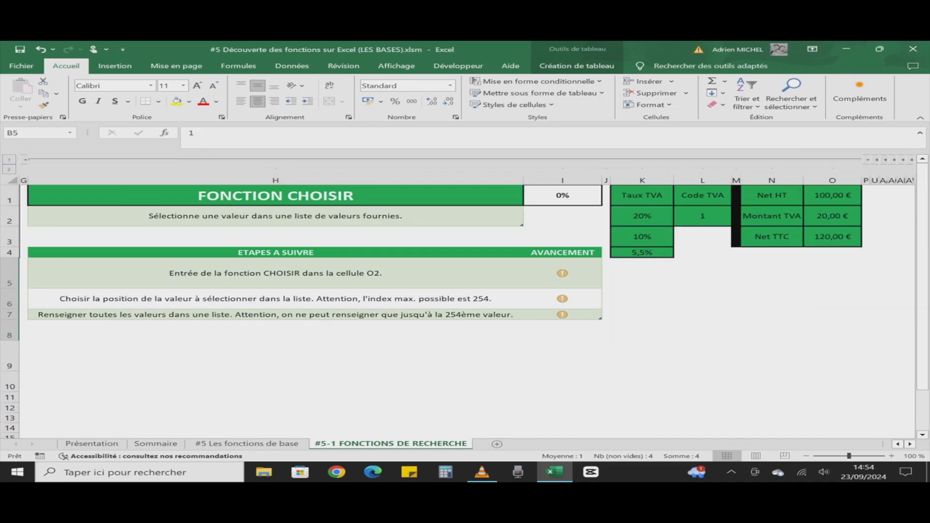
scroll(467, 291, "left", 5)
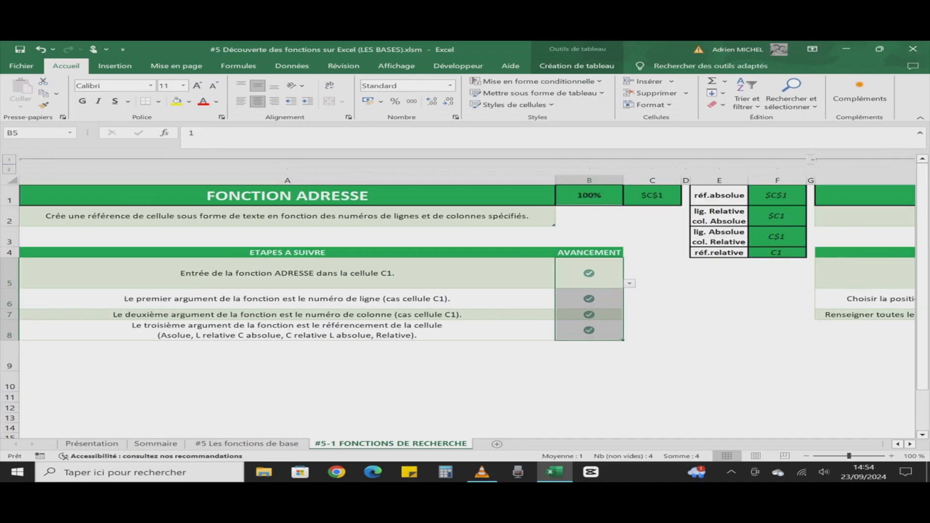
left_click(813, 160)
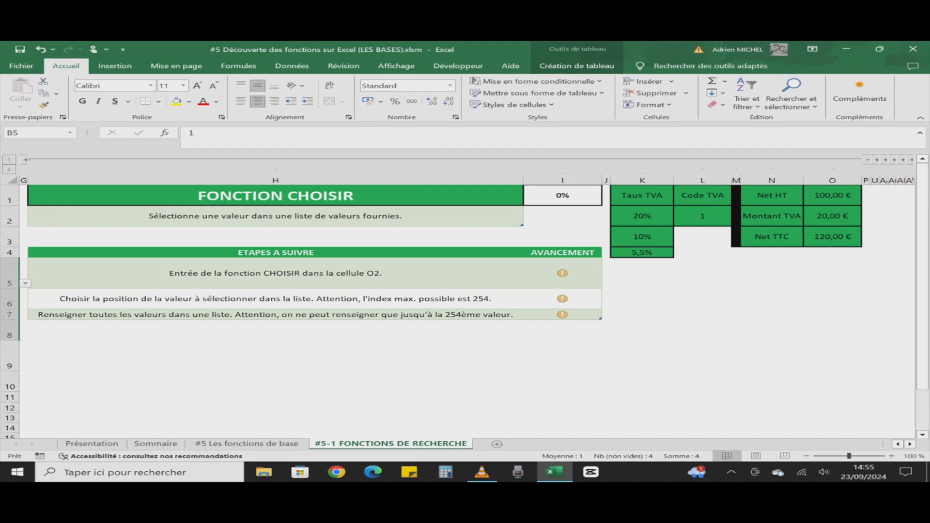
left_click(832, 216)
key("Delete")
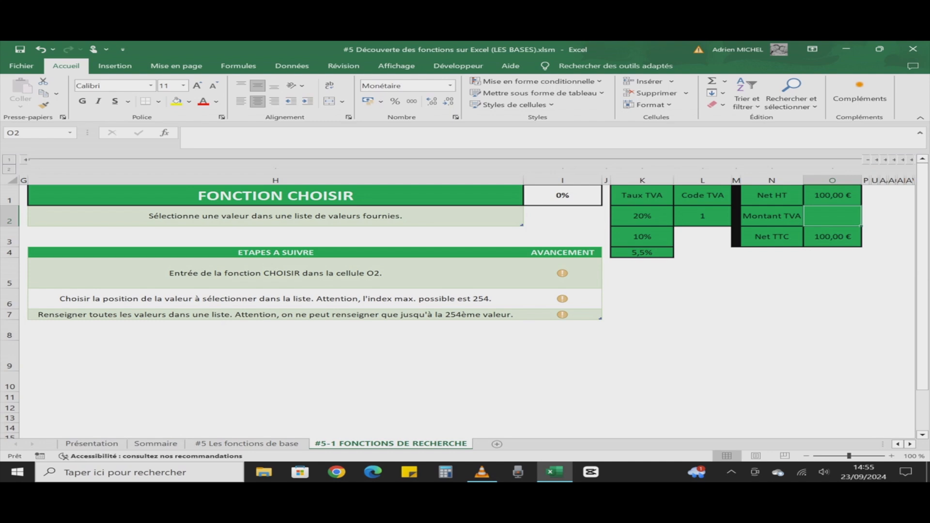
Step: Check which codes are offered for Code TVA in cell L2 without changing the selection
left_click(702, 216)
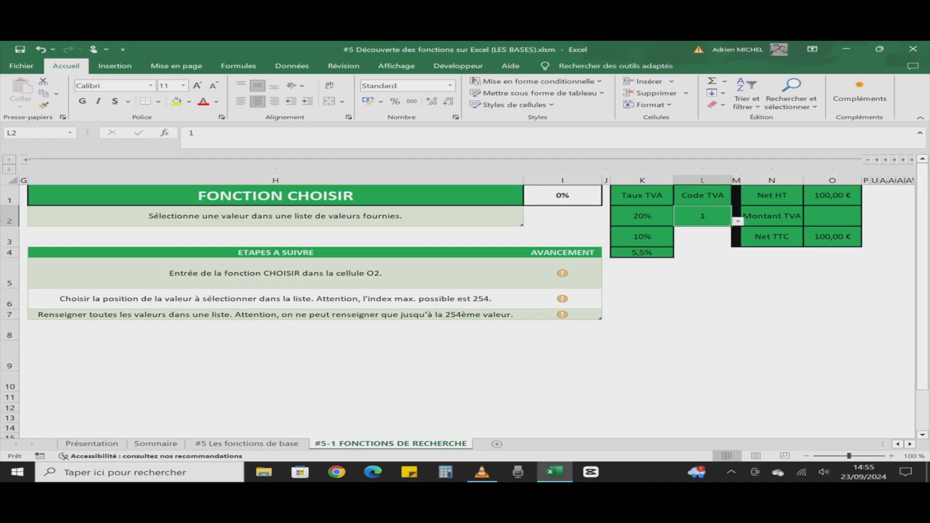
left_click(738, 221)
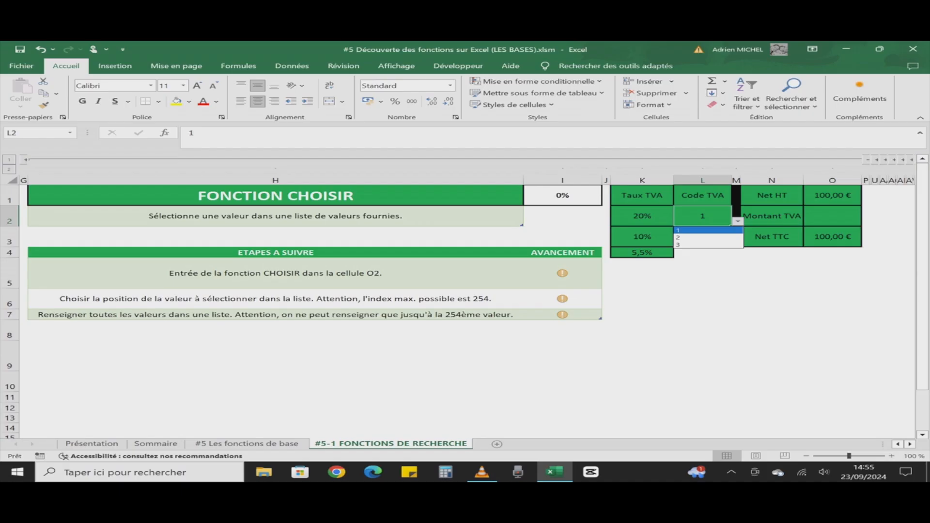
key("Escape")
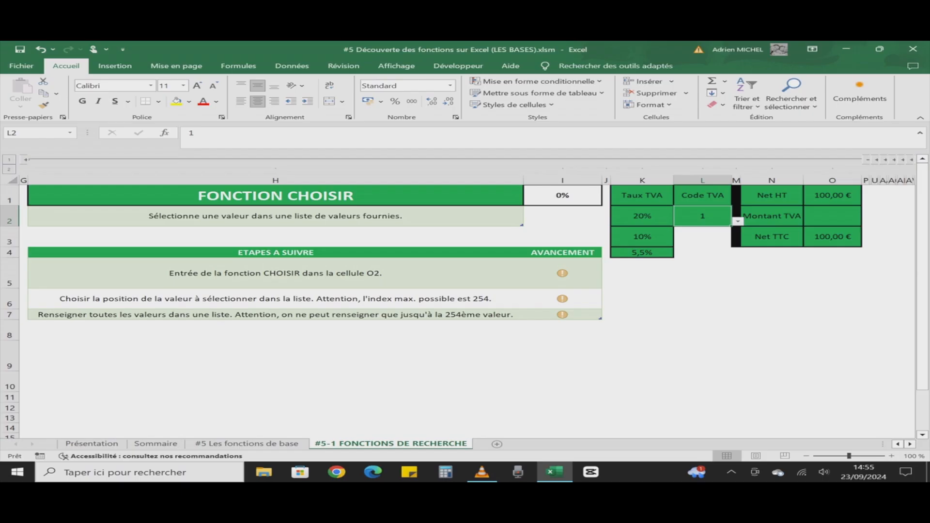
Step: Enter =CHOISIR(L2;K2:K4) in cell O2 to pick the VAT rate matching the Code TVA
left_click(832, 216)
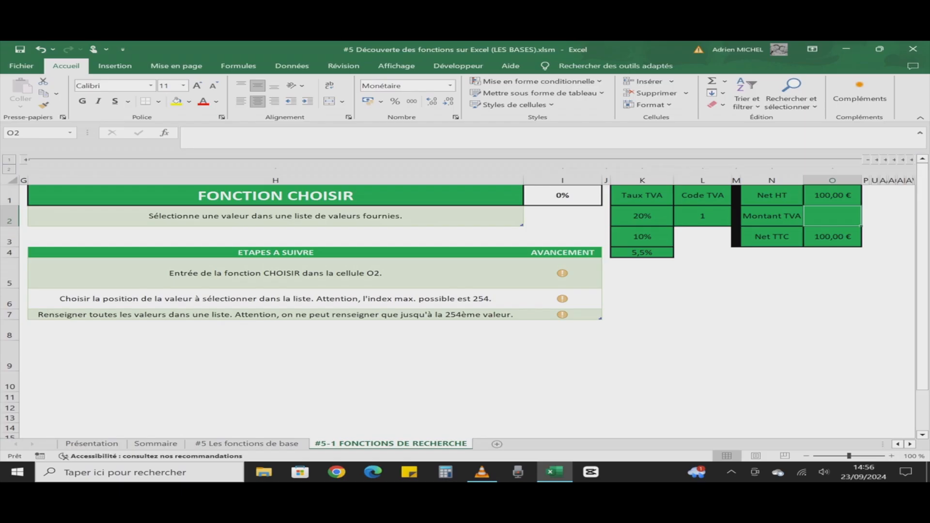
type("=")
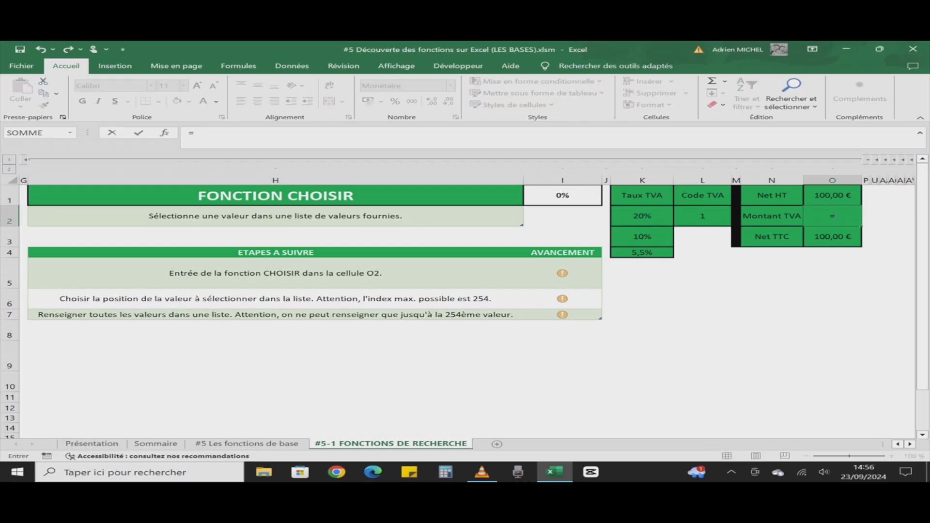
type("ch")
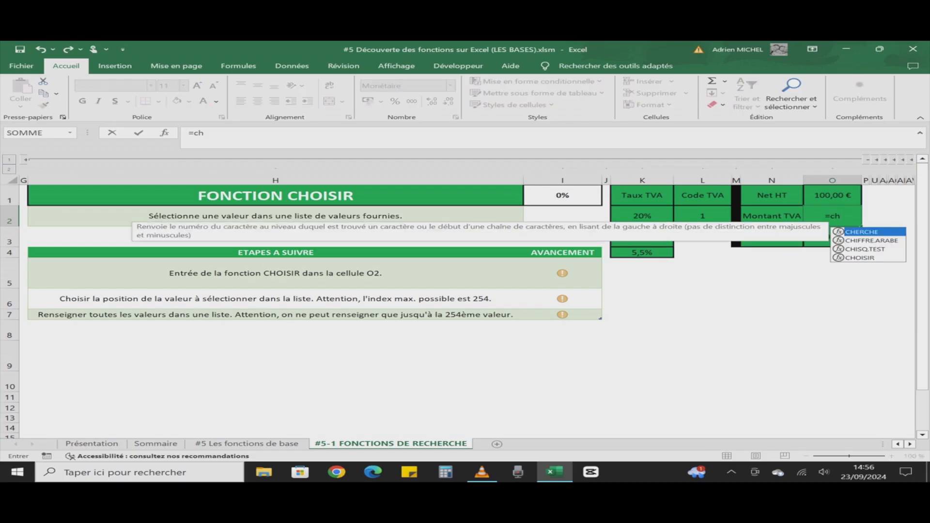
key("Down")
key("Down")
key("Down")
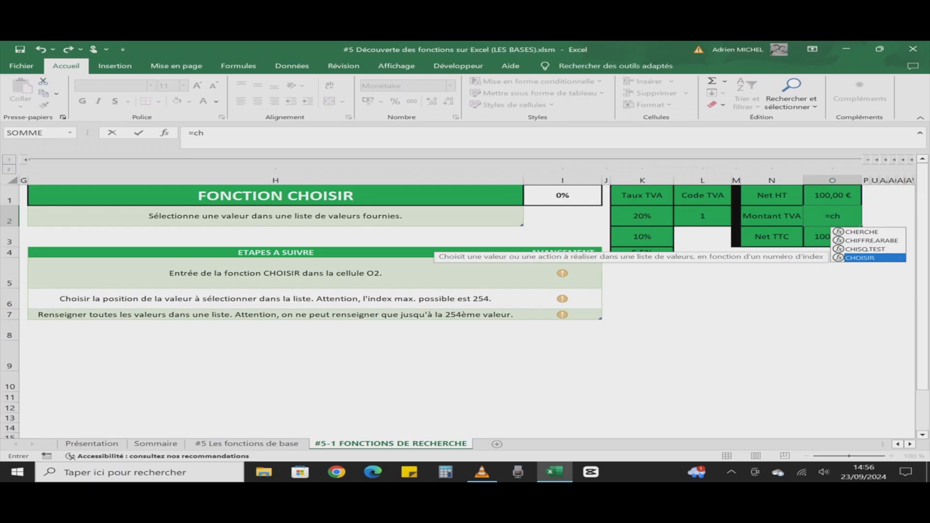
key("Tab")
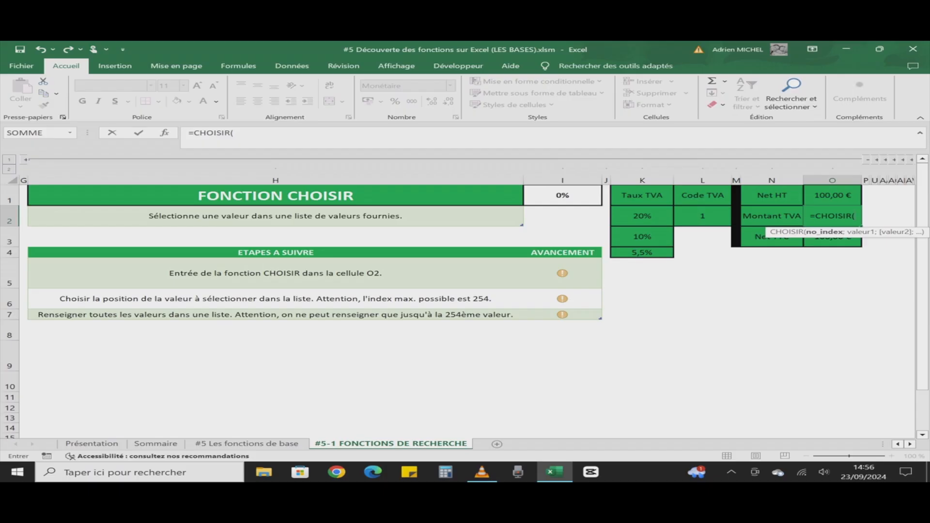
left_click(702, 216)
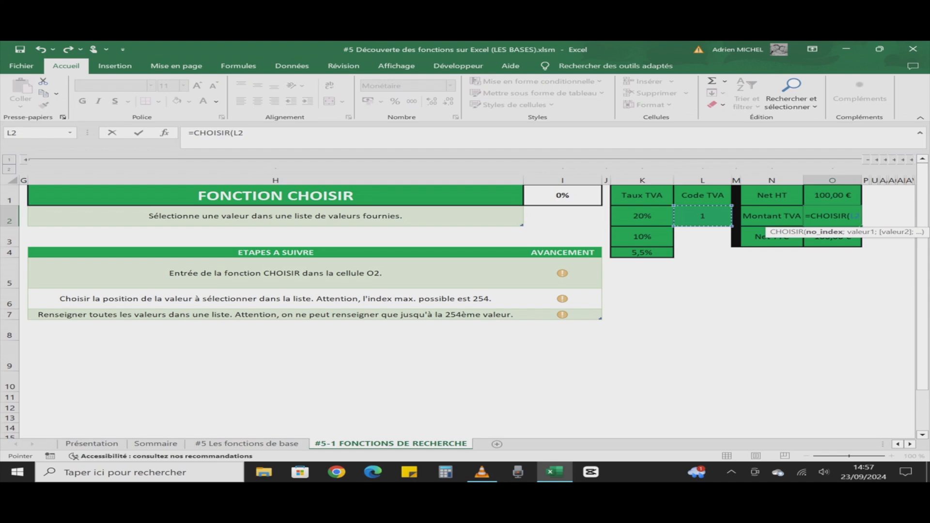
type(";")
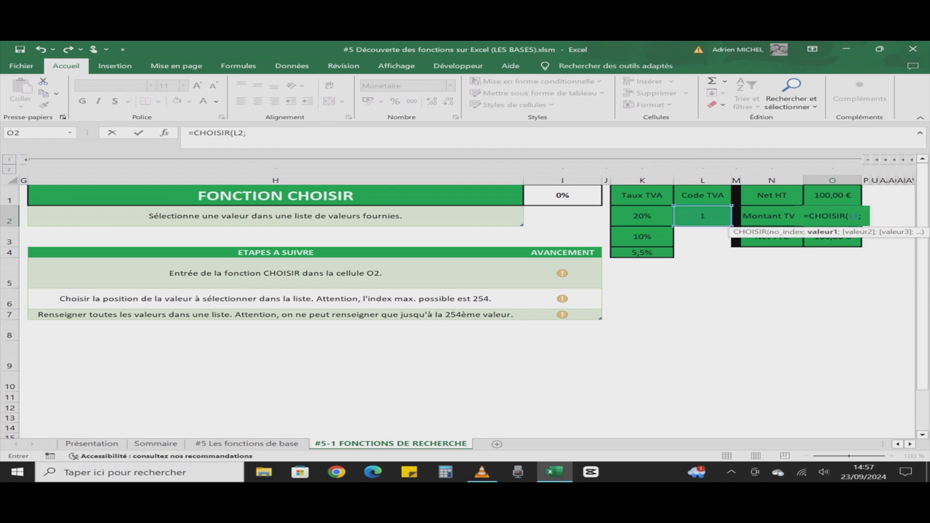
left_click_drag(642, 216, 642, 253)
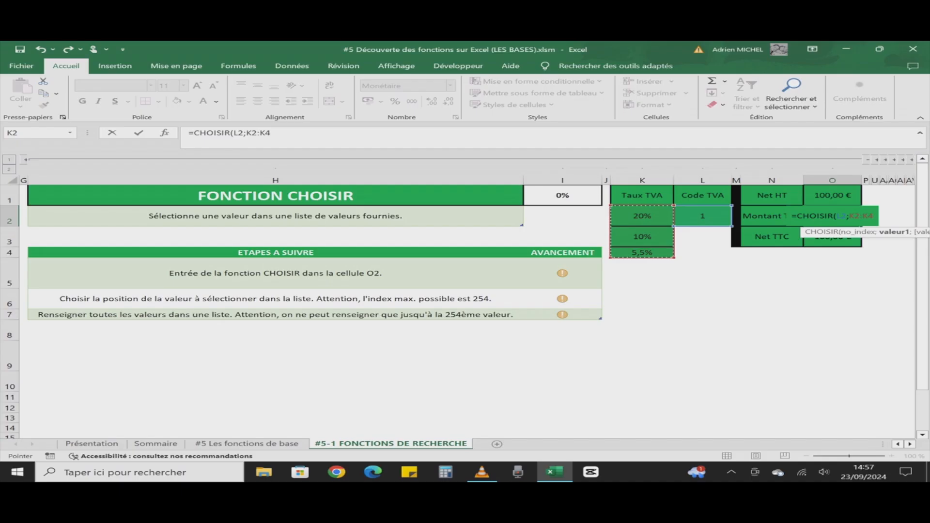
type(")")
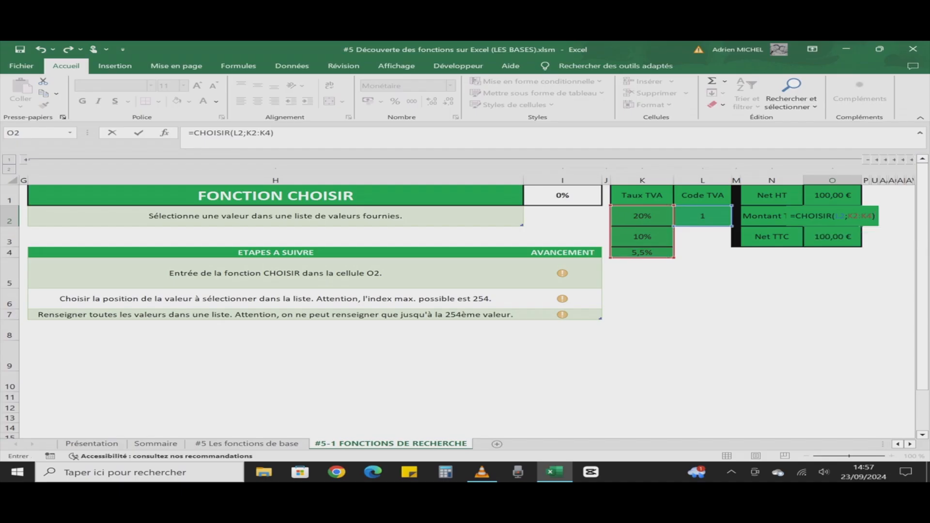
key("Return")
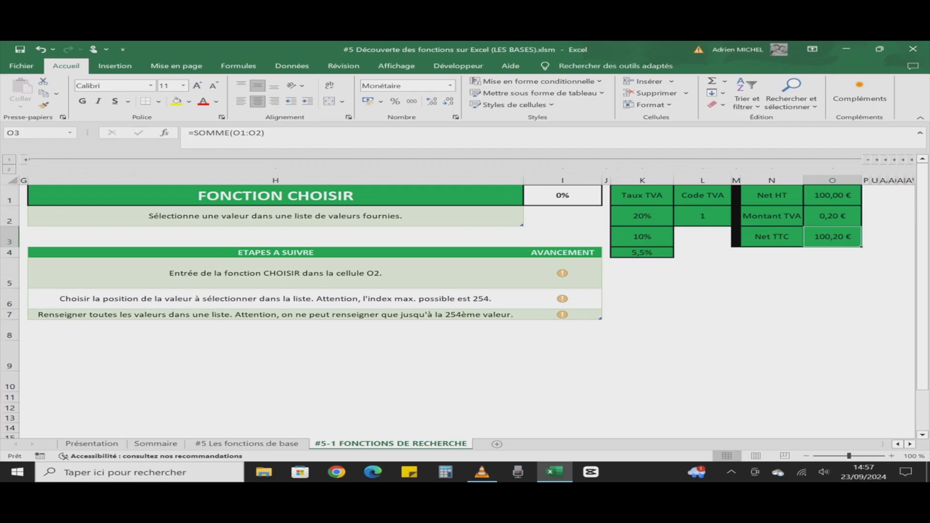
Step: Set the Code TVA in cell L2 to 2 to test the CHOISIR formula
left_click(833, 216)
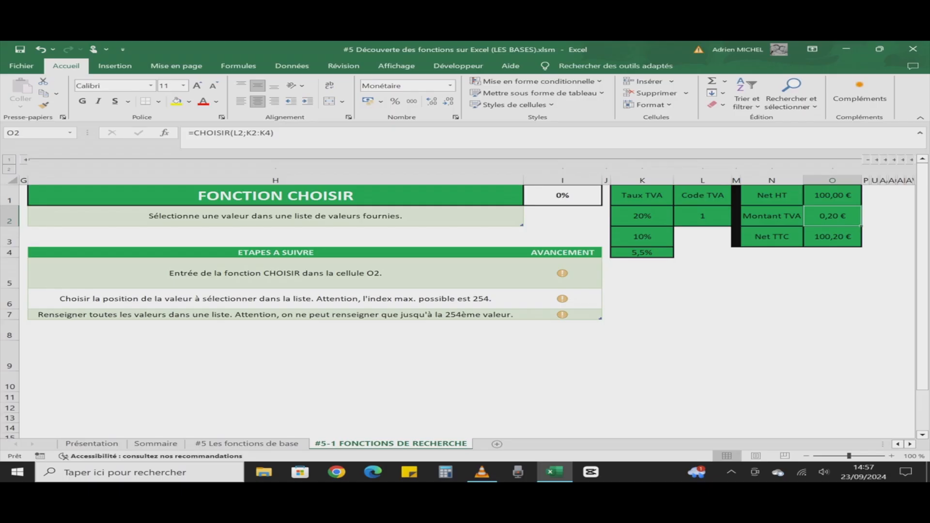
left_click(702, 216)
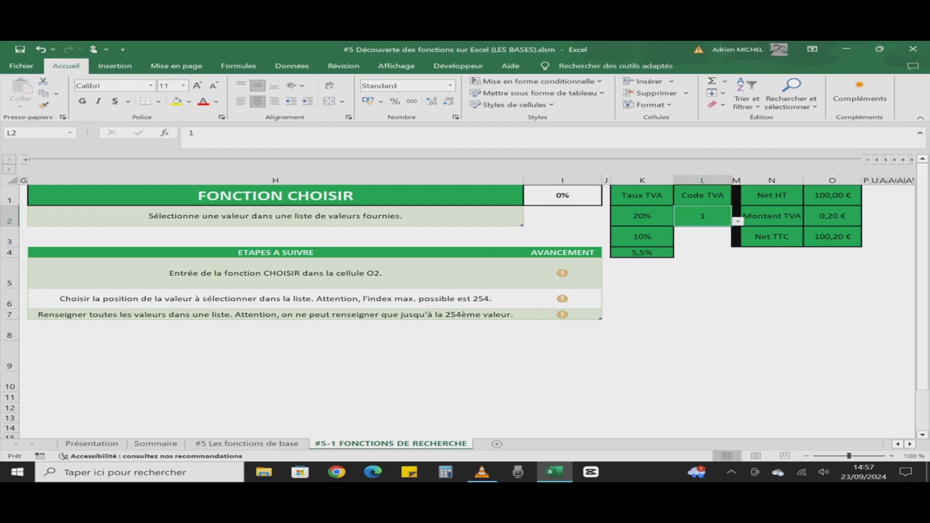
left_click(738, 221)
left_click(707, 237)
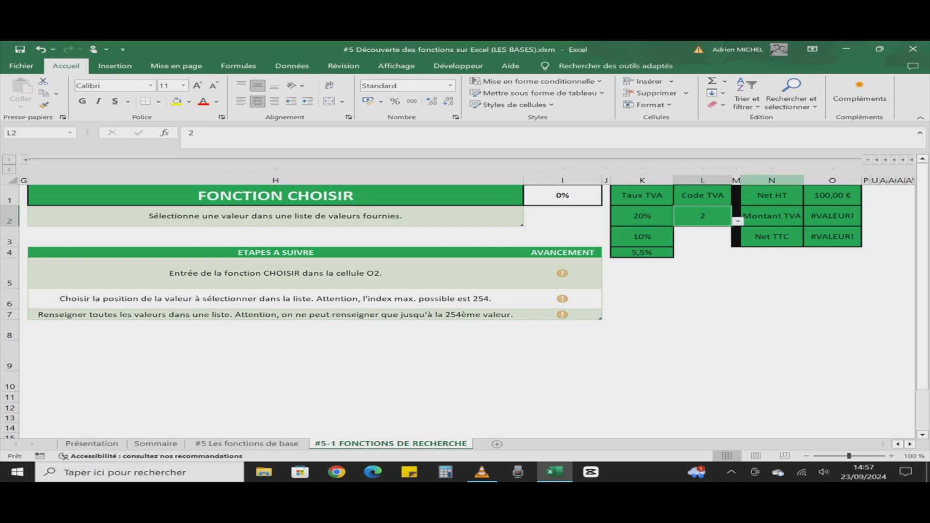
Step: Correct the Montant TVA formula in cell O2 to =CHOISIR(L2;K2;K3;K4), listing each VAT rate as a separate value
left_click(832, 216)
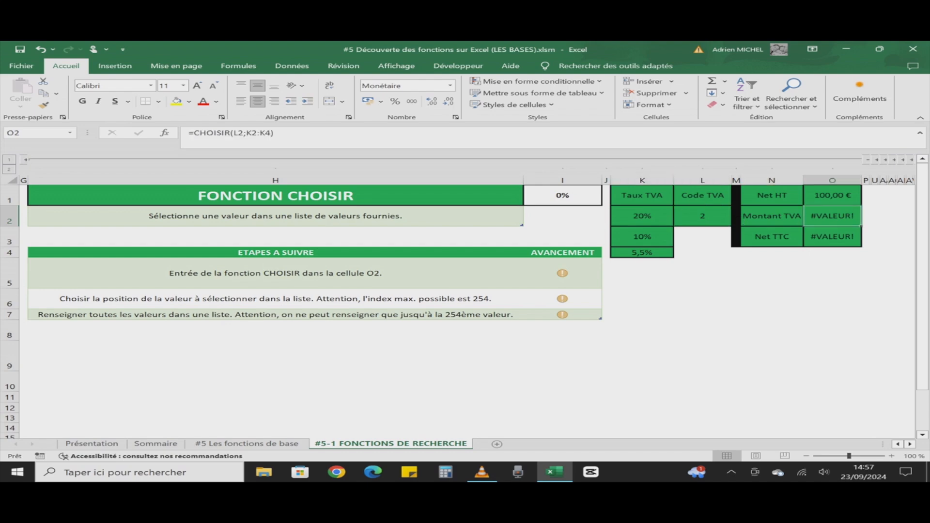
left_click(260, 133)
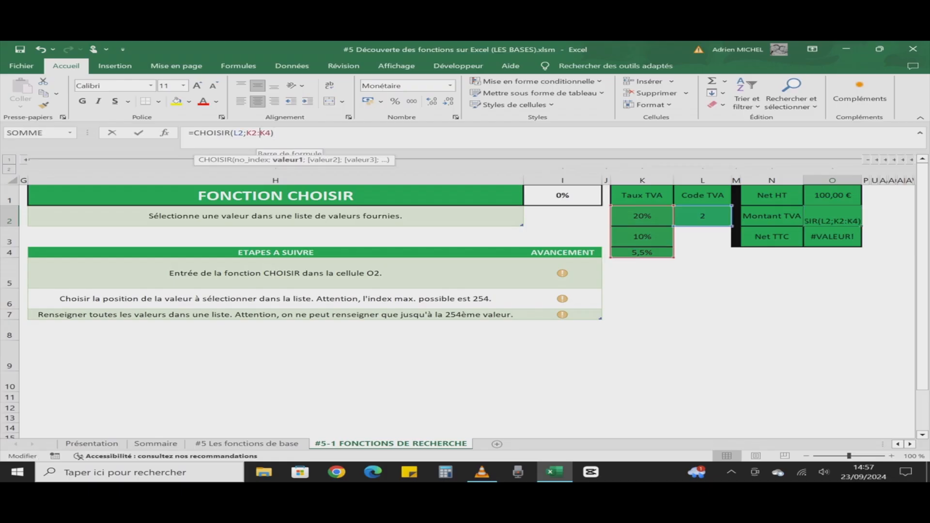
key("BackSpace")
type(";")
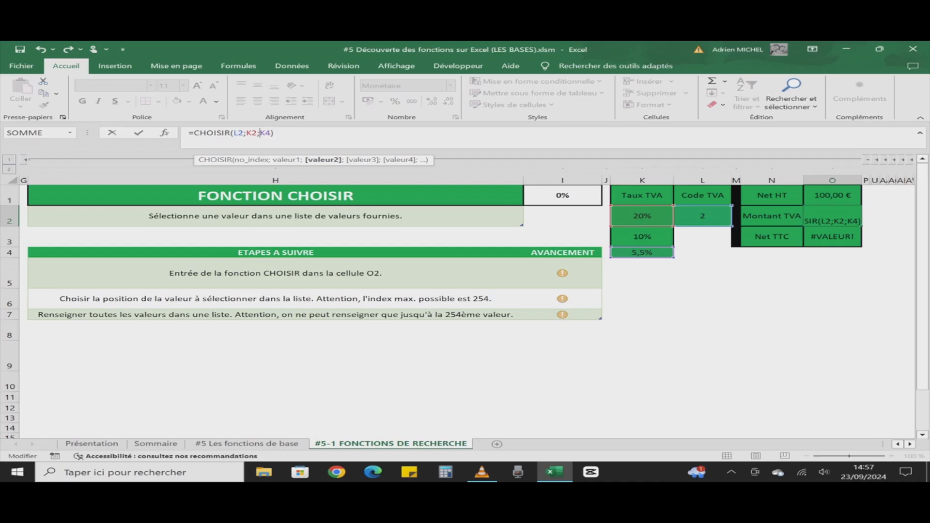
type("K3")
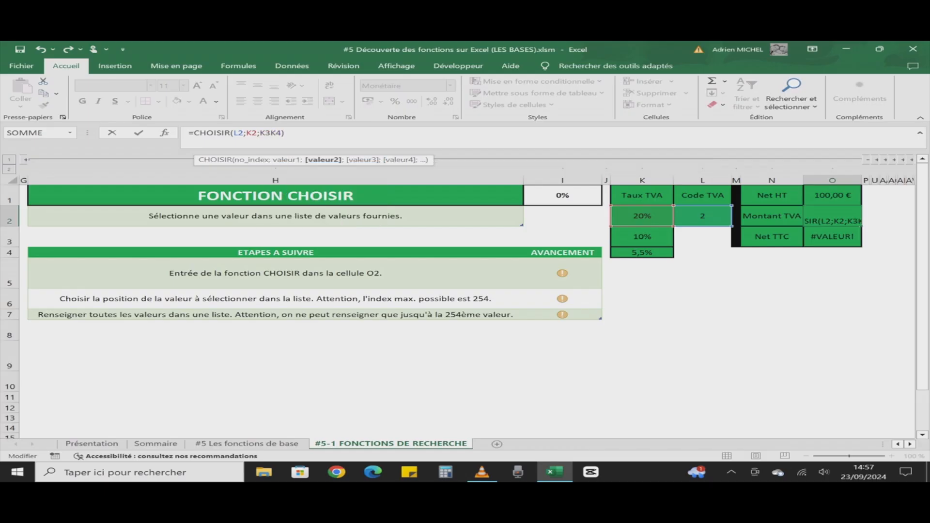
type(";")
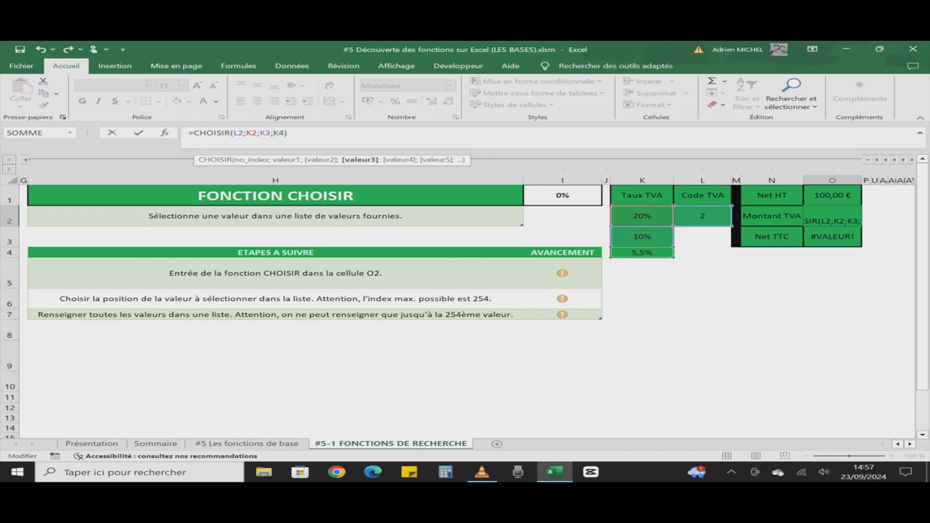
key("Return")
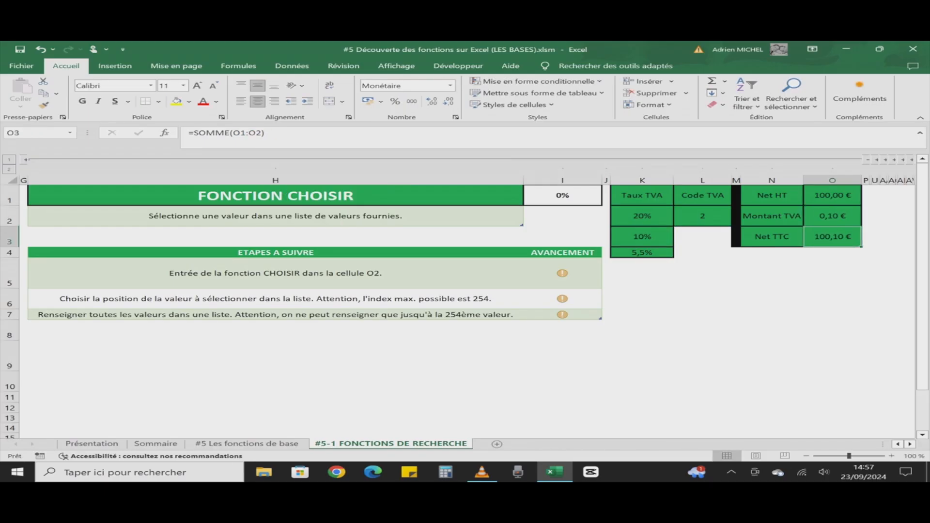
Step: Set the Code TVA in cell L2 to 3
left_click(702, 216)
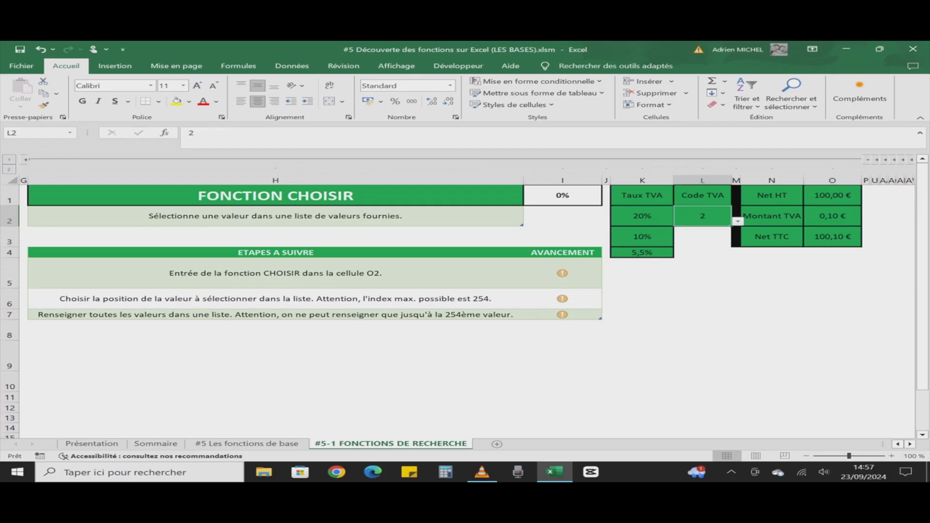
left_click(738, 221)
left_click(702, 245)
Step: Multiply the CHOISIR result in cell O2 by 100, giving the formula =CHOISIR(L2;K2;K3;K4)*100
left_click(832, 216)
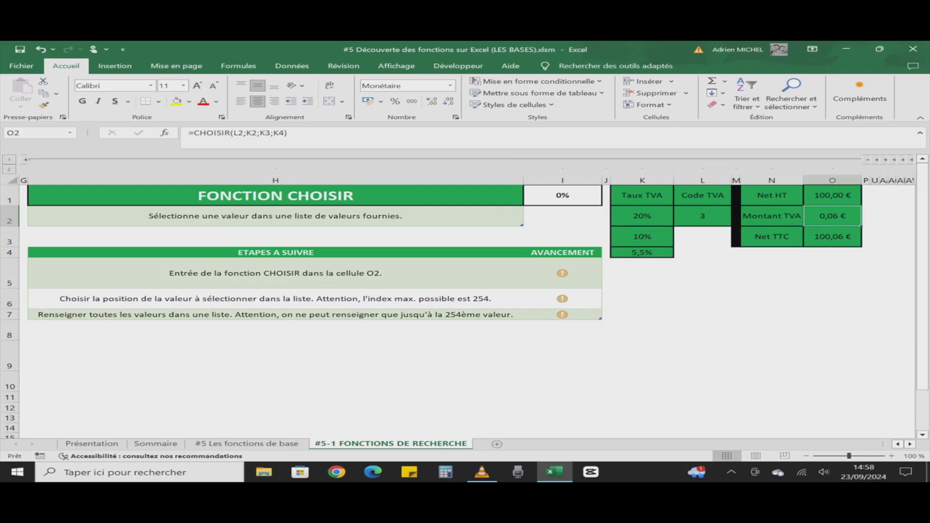
key("F2")
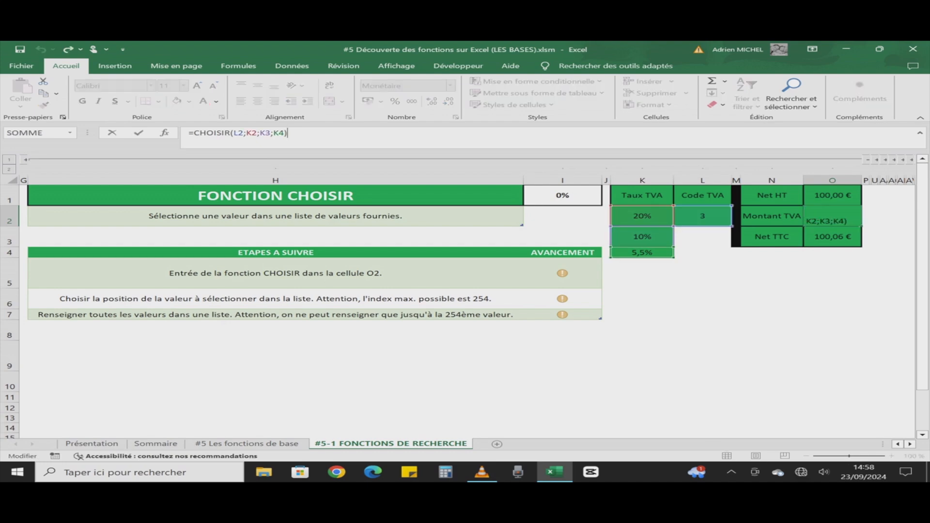
type("*100")
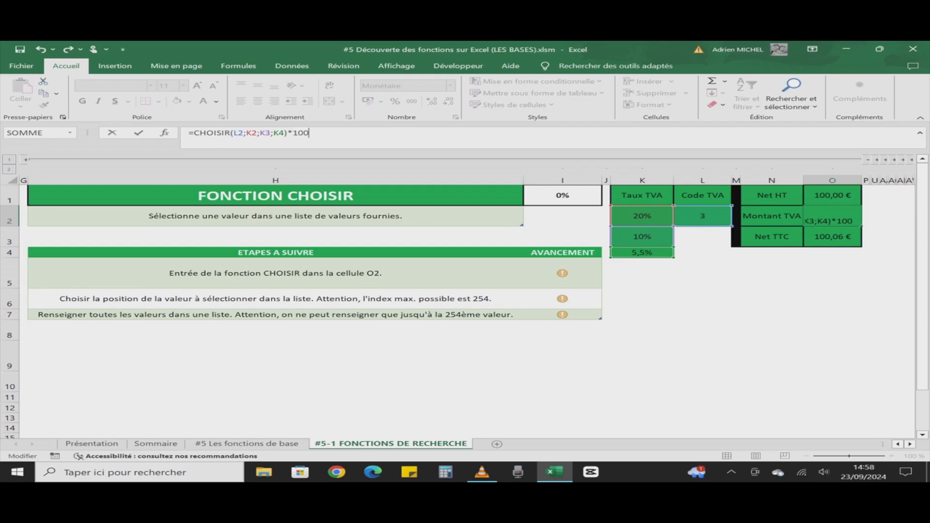
key("Return")
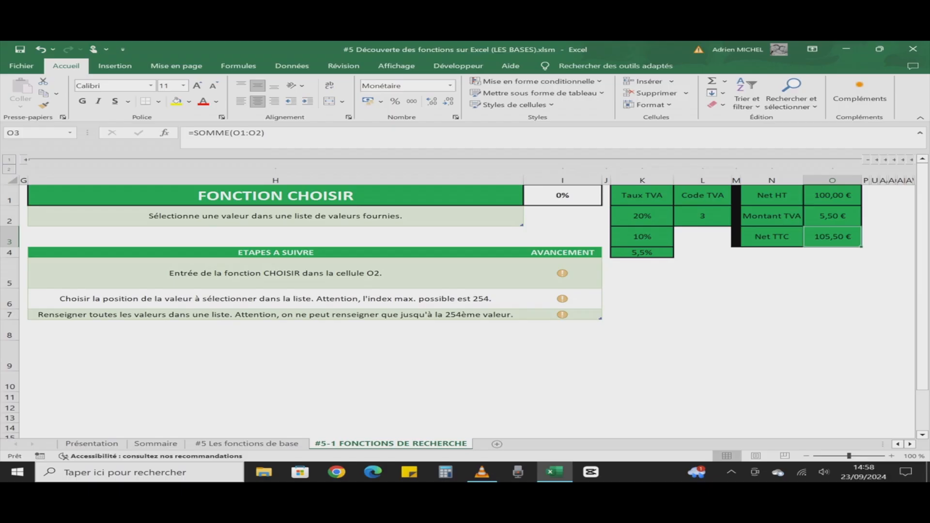
Step: Test the VAT calculation by switching the Code TVA in cell L2 to 1, 2 and back to 3
left_click(702, 216)
left_click(738, 222)
key("Return")
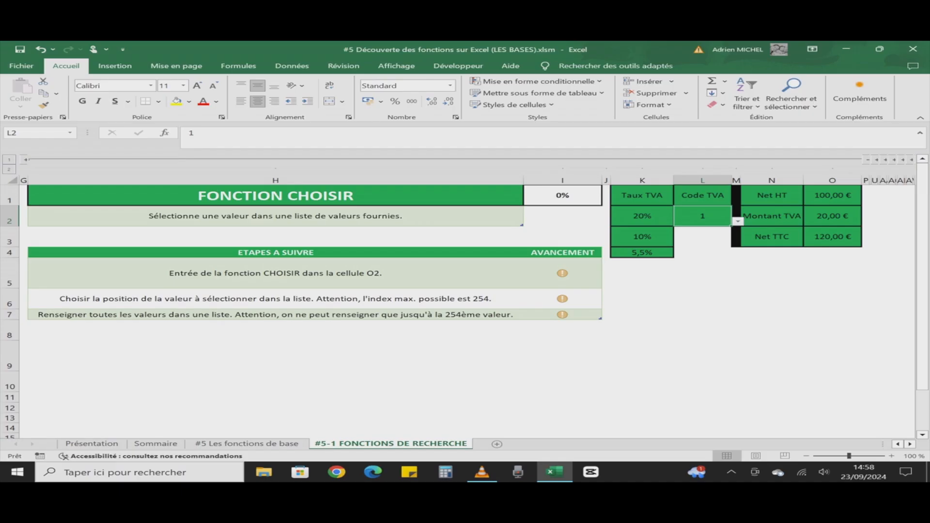
left_click(737, 221)
left_click(702, 237)
left_click(738, 221)
left_click(702, 244)
Step: Mark the three FONCTION CHOISIR steps as done by setting I5 to 1 and filling it down to I7
left_click(563, 273)
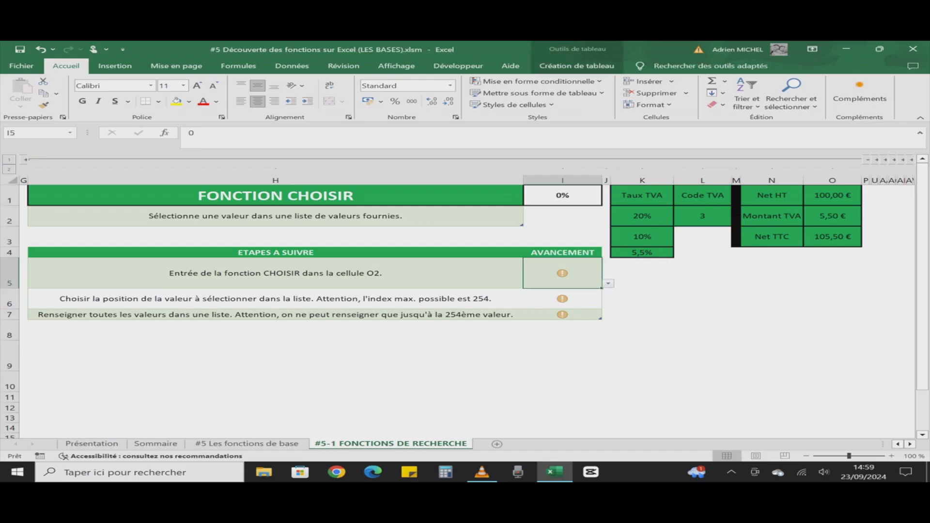
left_click(609, 284)
left_click(563, 292)
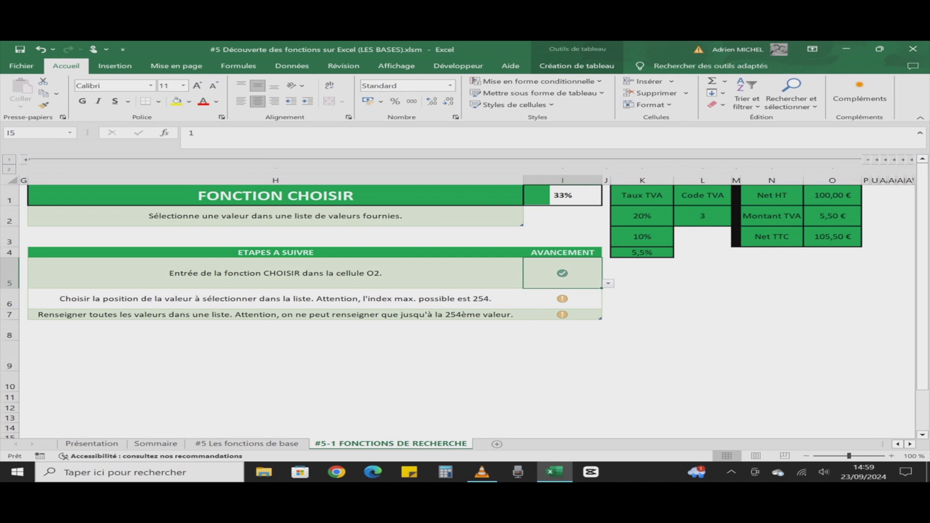
left_click_drag(602, 288, 602, 318)
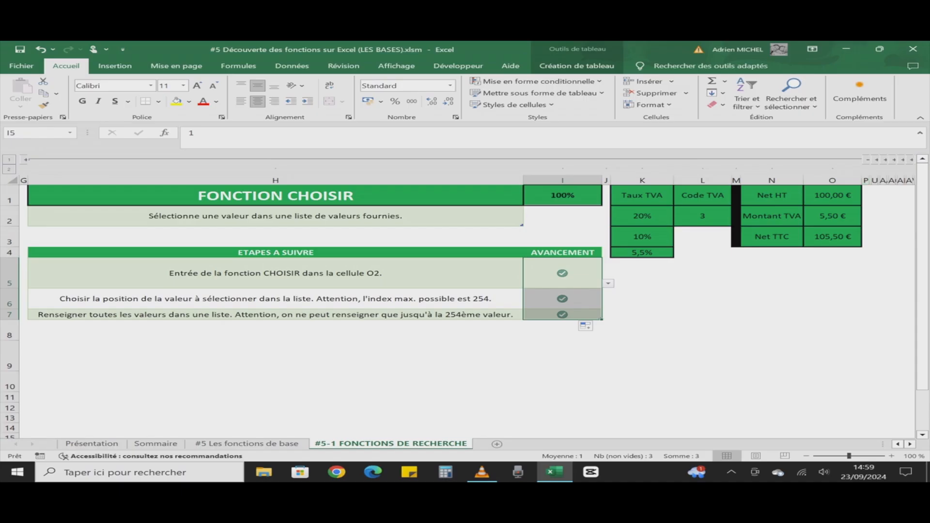
Step: Expand the FONCTION EQUIV section and collapse the FONCTION CHOISIR section
scroll(465, 305, "right", 10)
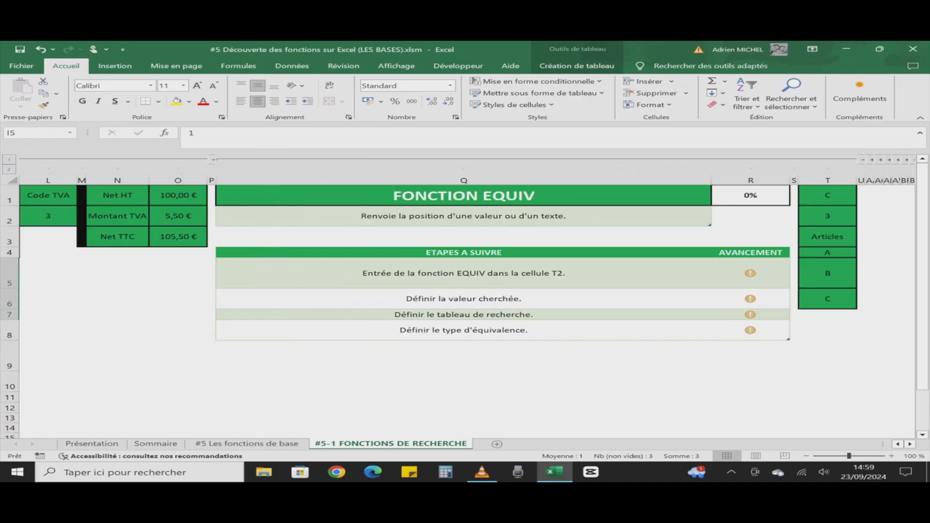
scroll(465, 306, "left", 10)
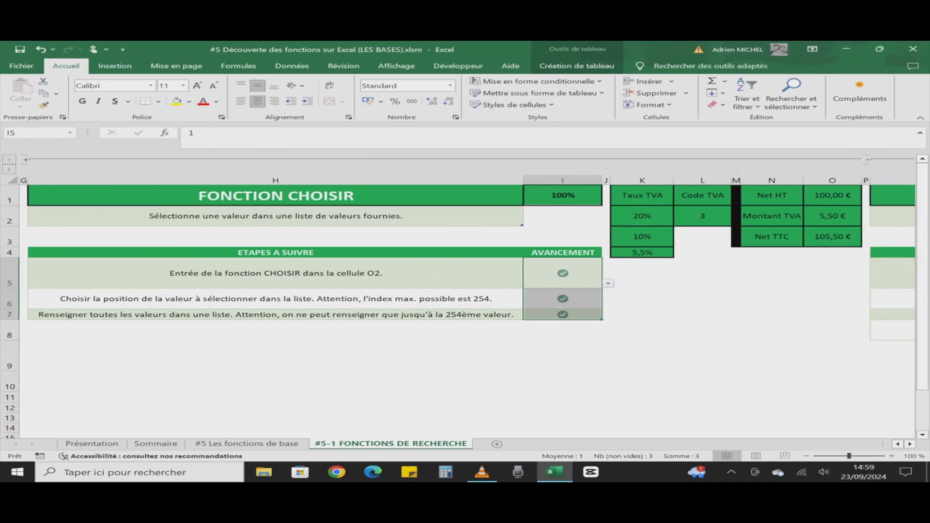
left_click(867, 159)
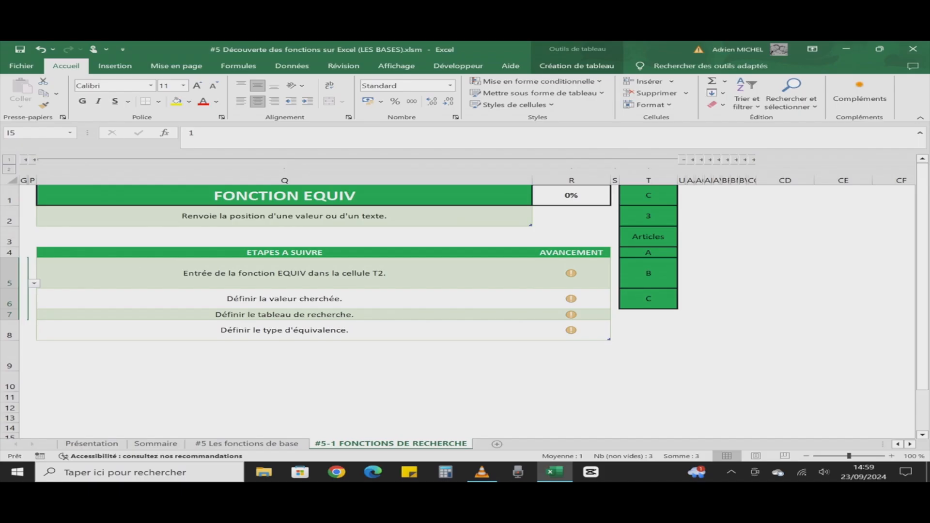
Step: Replace the content of cell T2 with =EQUIV($T$1;T4:T6) to return the position of the article chosen in T1
left_click(648, 216)
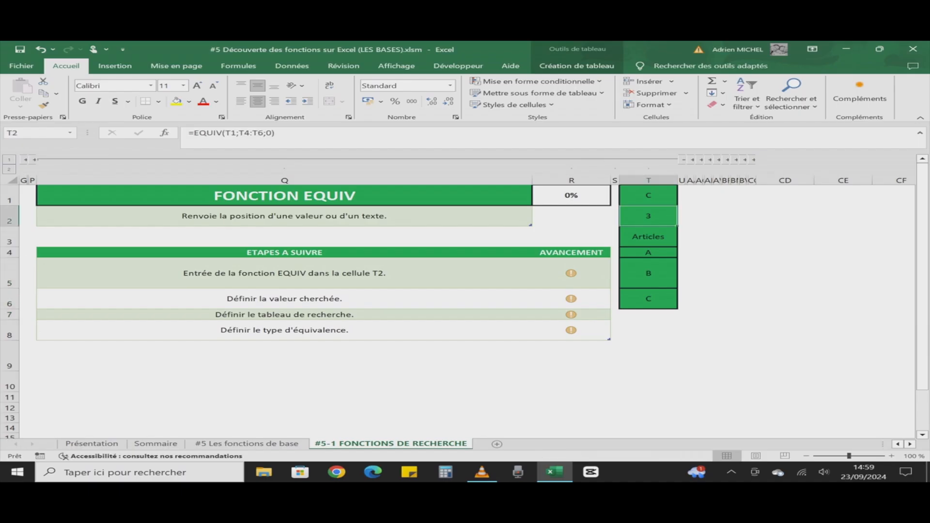
key("Delete")
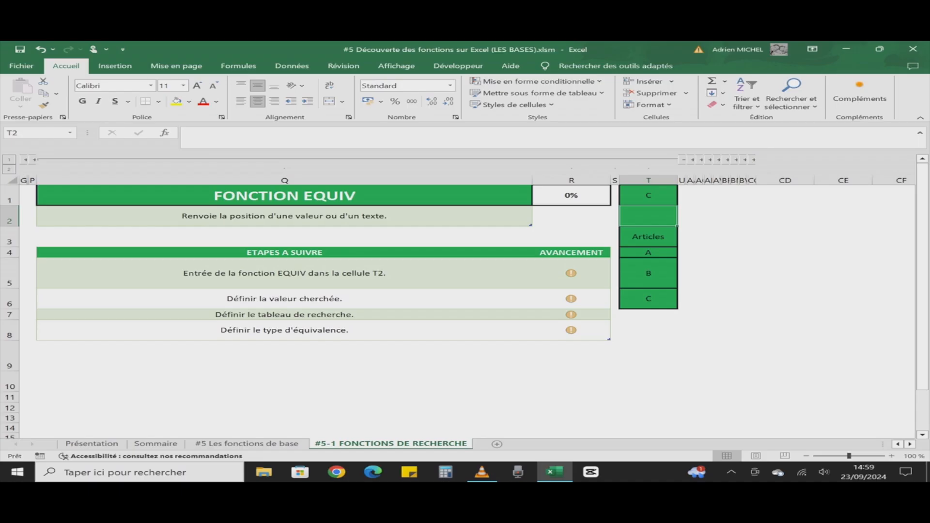
type("=equiv")
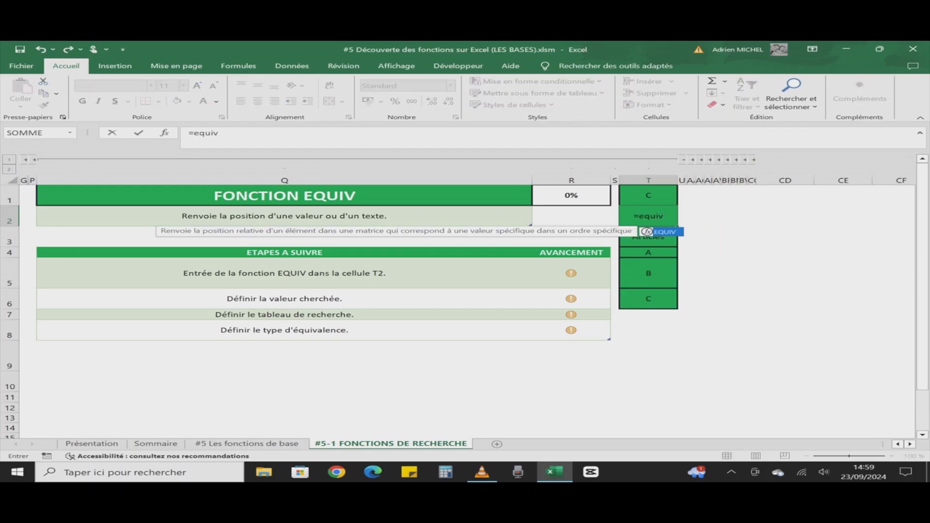
key("Tab")
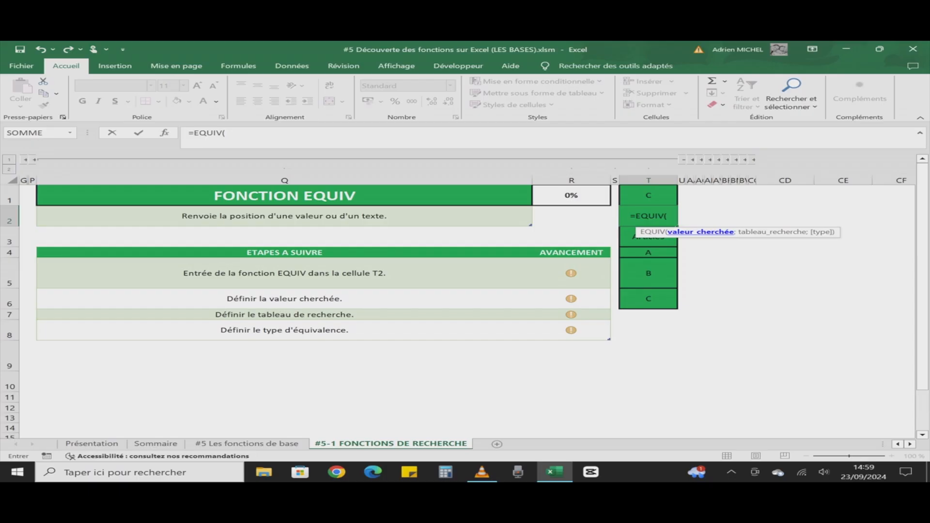
left_click(649, 195)
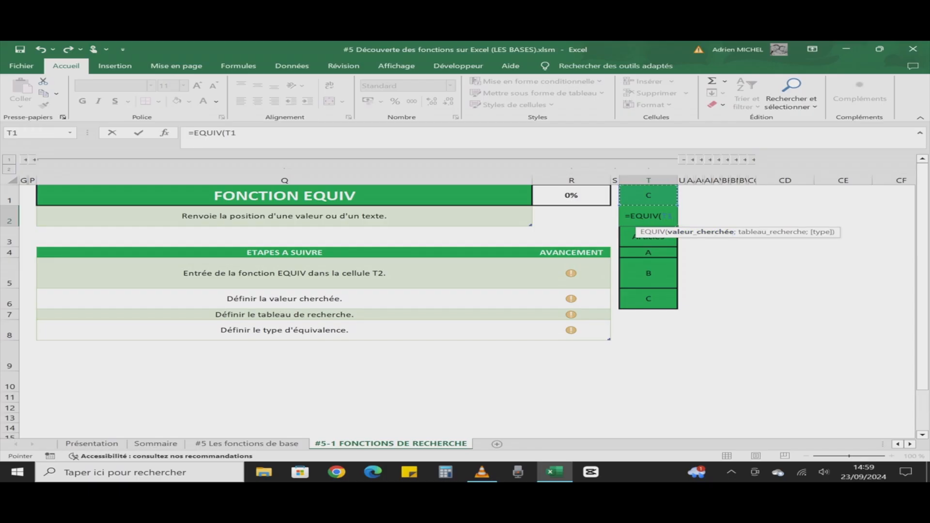
key("F4")
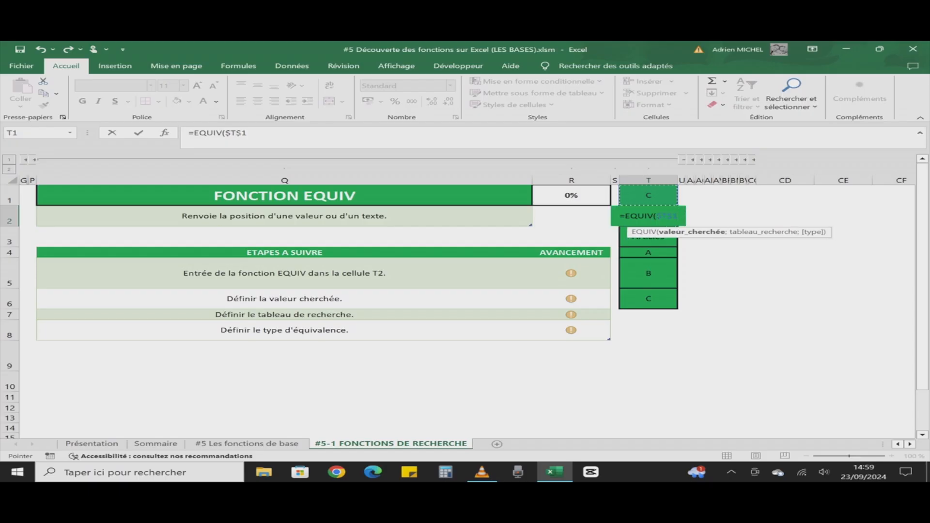
type(";")
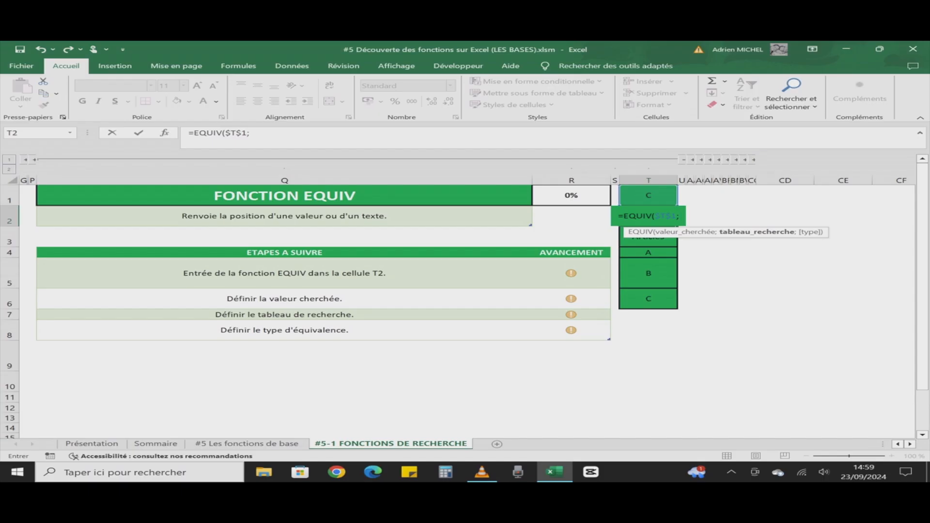
left_click(649, 253)
left_click_drag(648, 252, 649, 298)
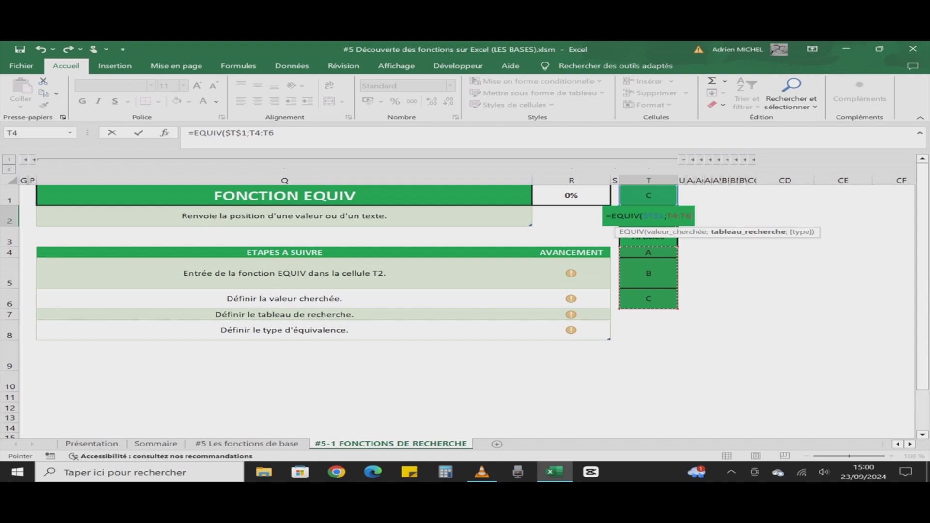
type(")")
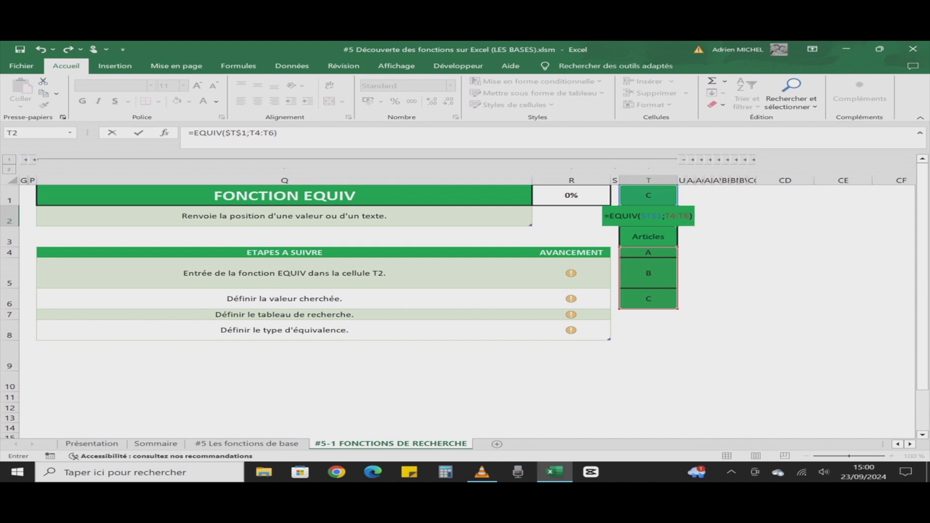
key("Return")
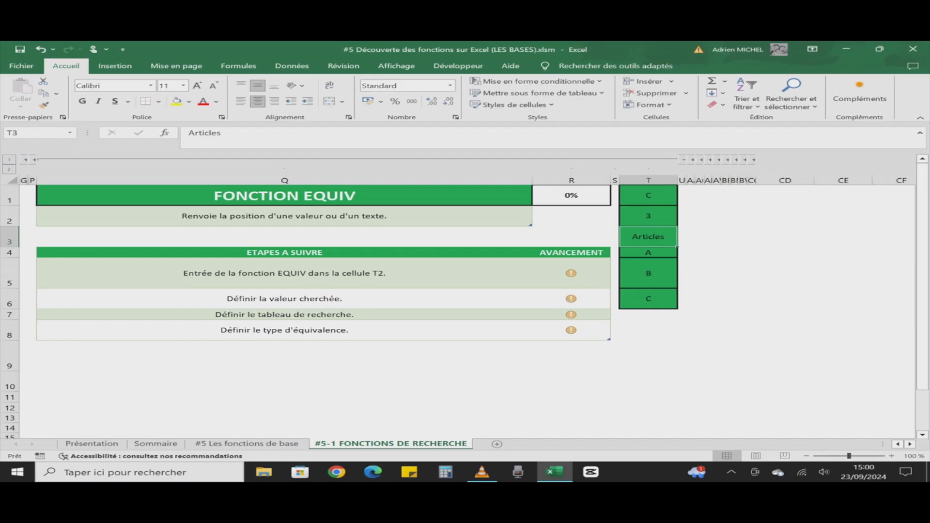
Step: Test the EQUIV formula by switching the article in cell T1 to A, B and back to C
left_click(649, 195)
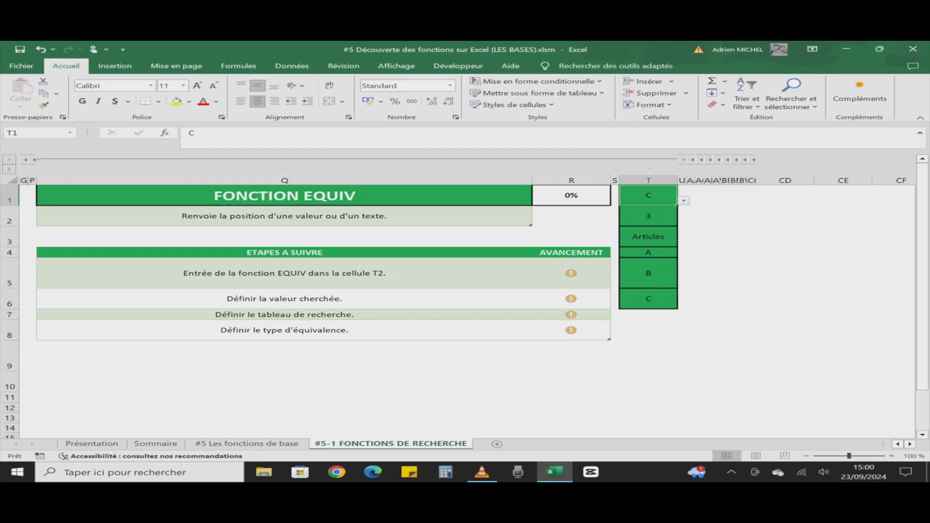
key("alt+Down")
key("Up")
key("Up")
key("Return")
key("alt+Down")
key("Down")
key("Return")
key("alt+Down")
key("Down")
key("Return")
Step: Mark the four FONCTION EQUIV steps as done by setting R5 to 1 and filling it down to R8
left_click(571, 274)
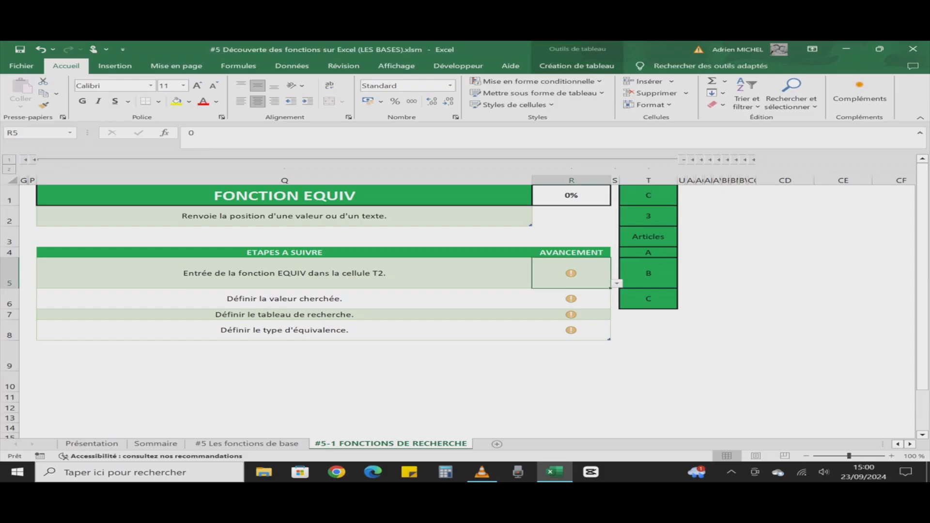
key("alt+Down")
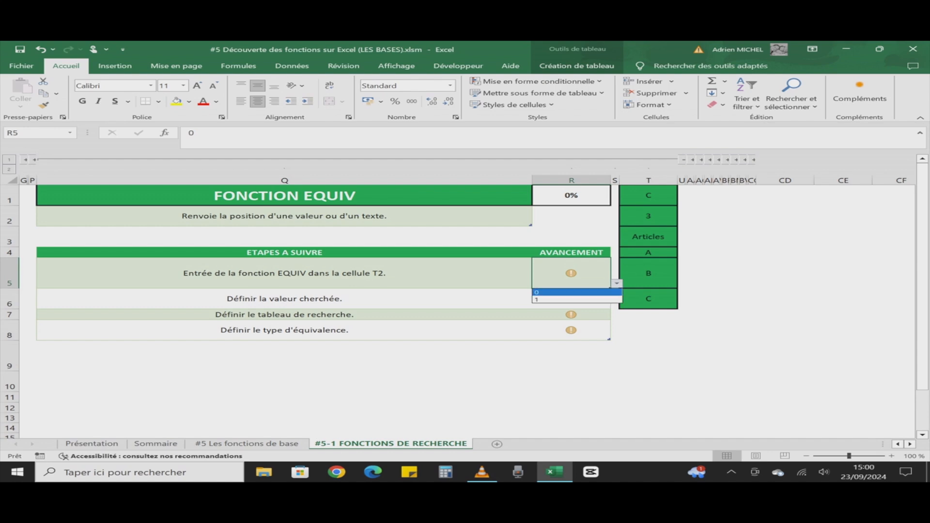
key("Down")
key("Return")
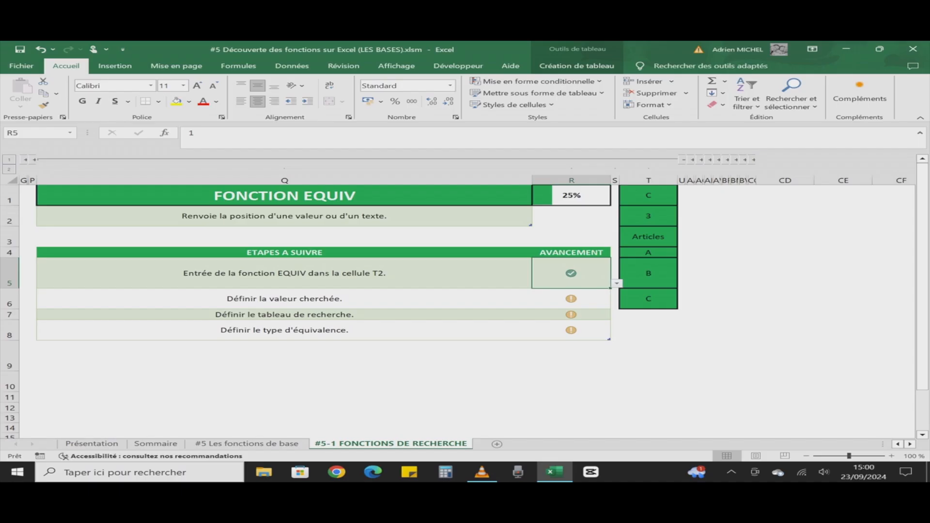
double_click(611, 288)
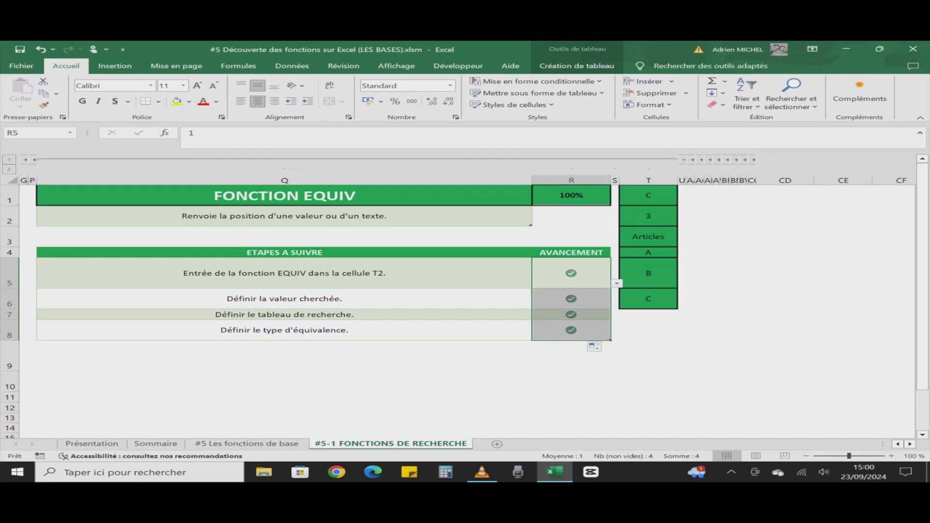
Step: Expand the FONCTION INDEX section and collapse the FONCTION EQUIV section
left_click(693, 160)
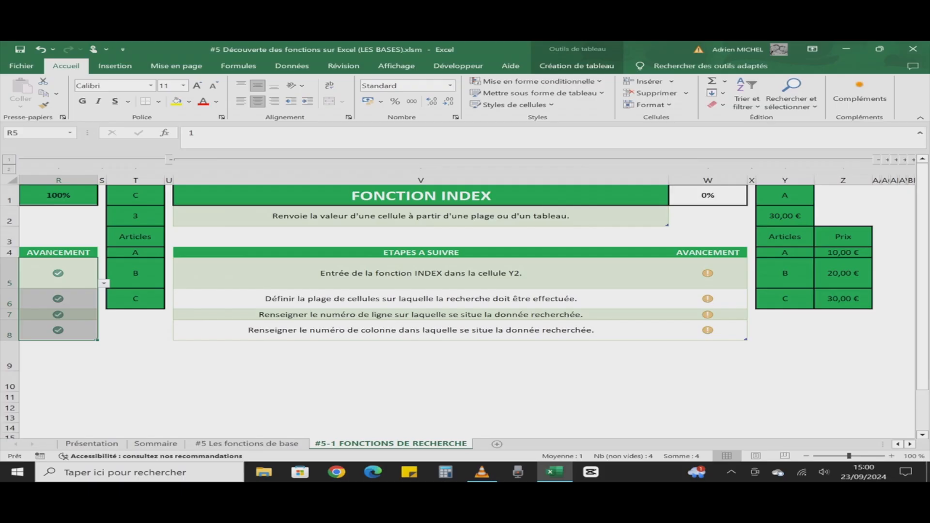
left_click(170, 159)
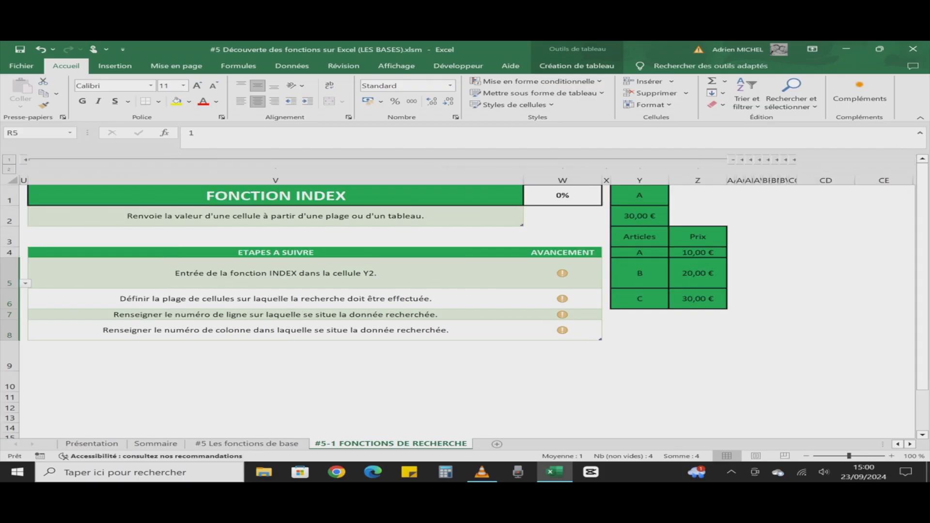
Step: Replace the content of cell Y2 with the formula =INDEX(Z4:Z6;1;2)
left_click(640, 216)
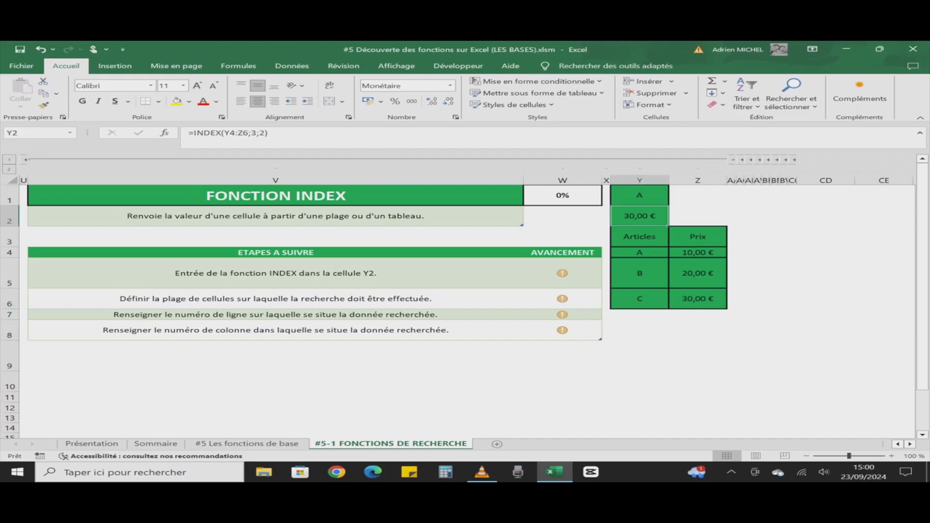
key("Delete")
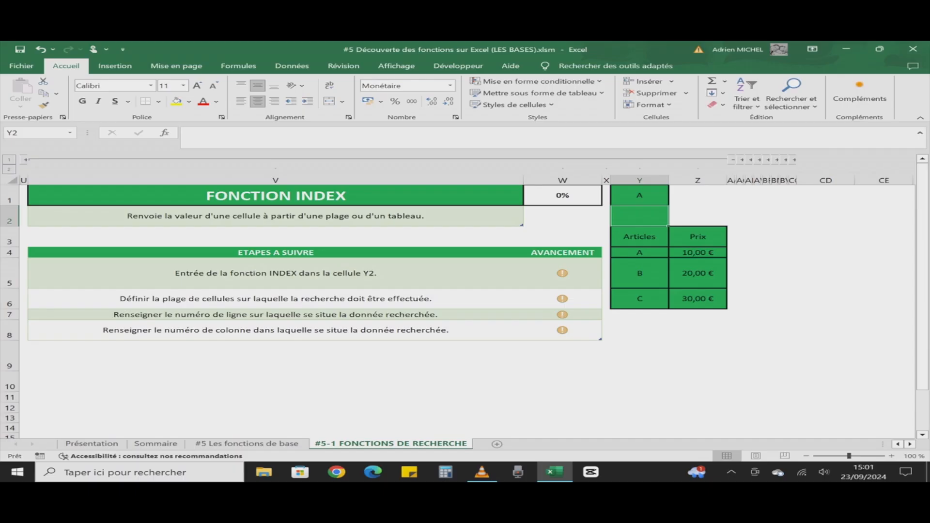
type("=")
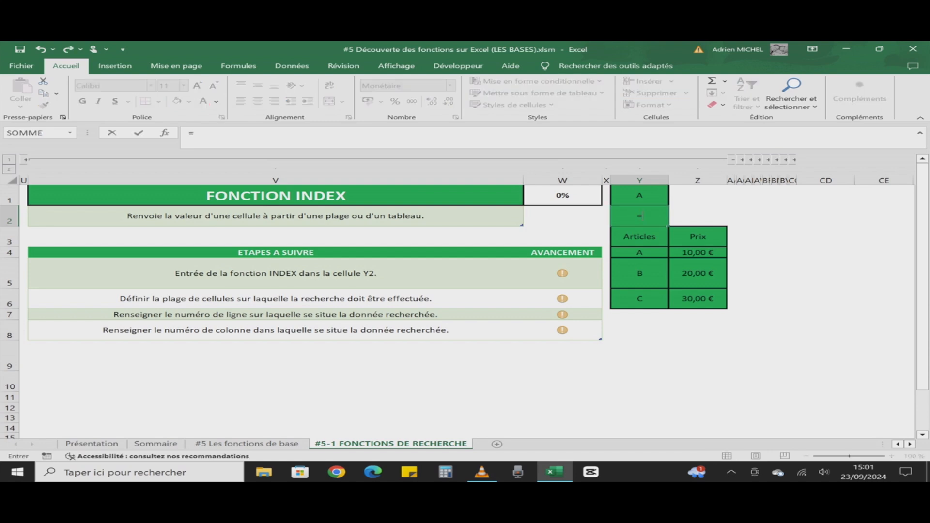
type("in")
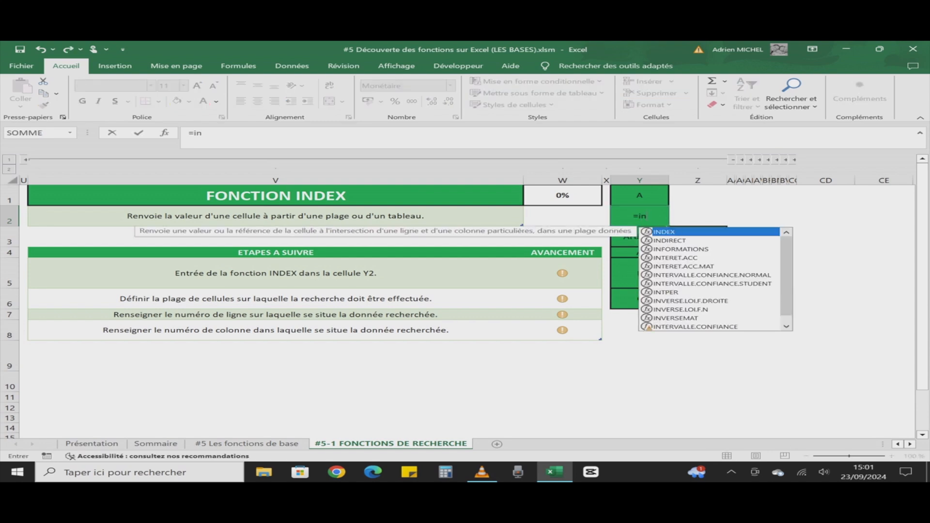
type("dex")
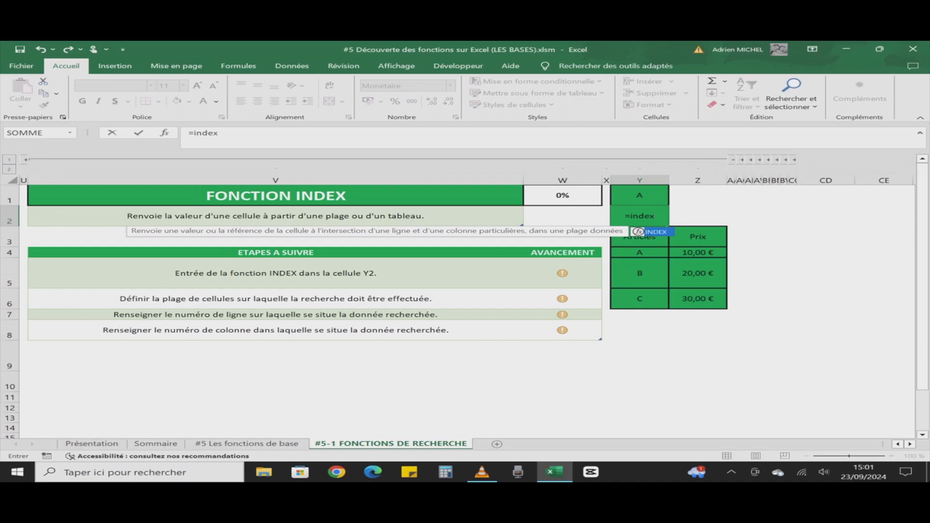
type("(")
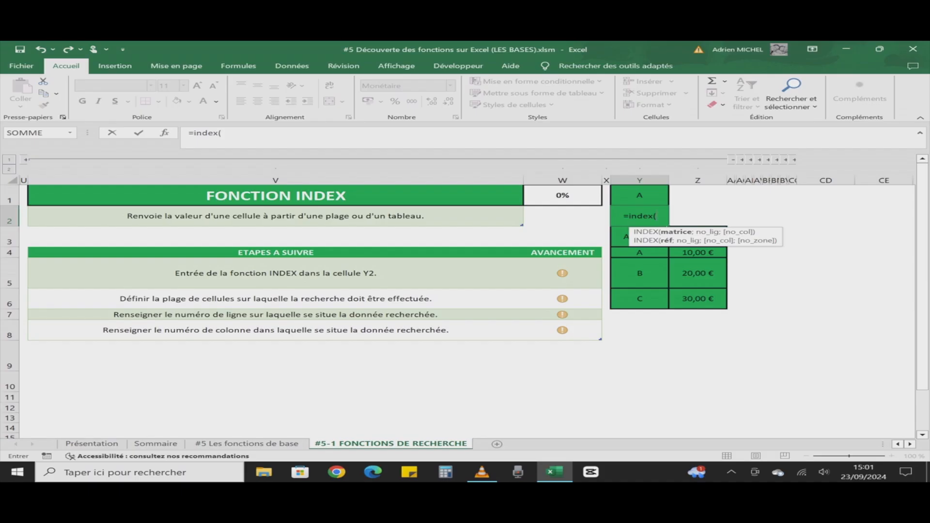
left_click_drag(698, 252, 718, 303)
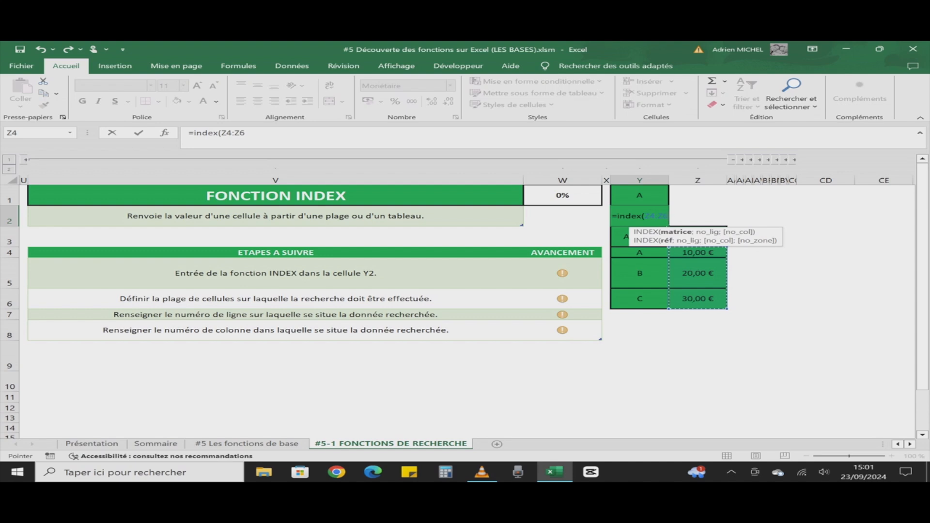
type(";")
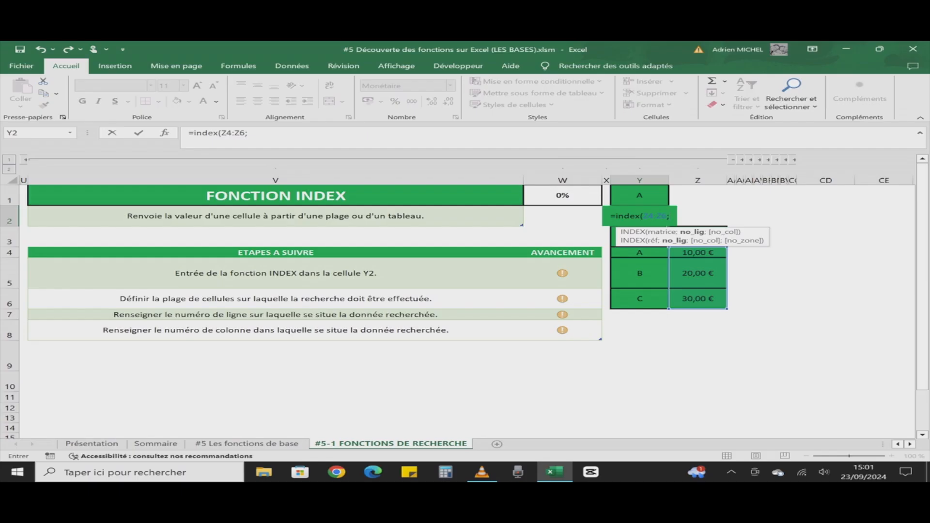
left_click(248, 133)
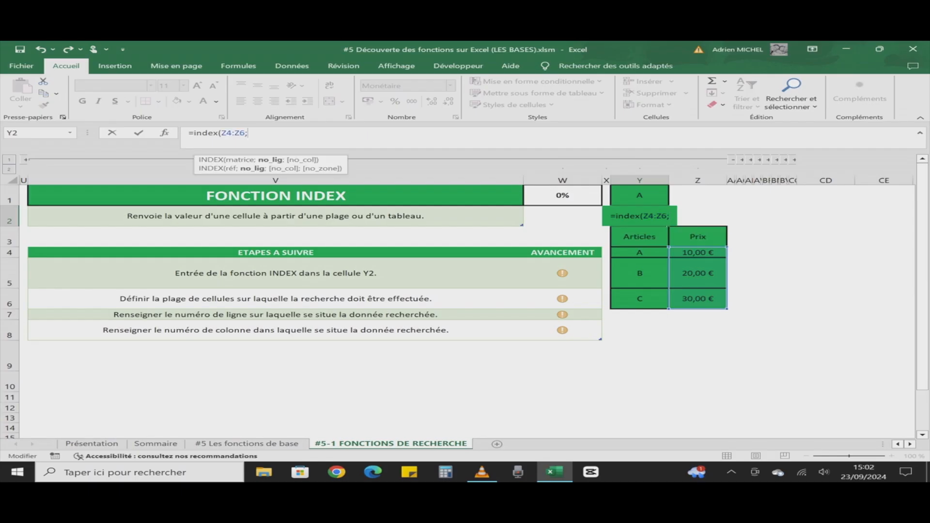
type("1;")
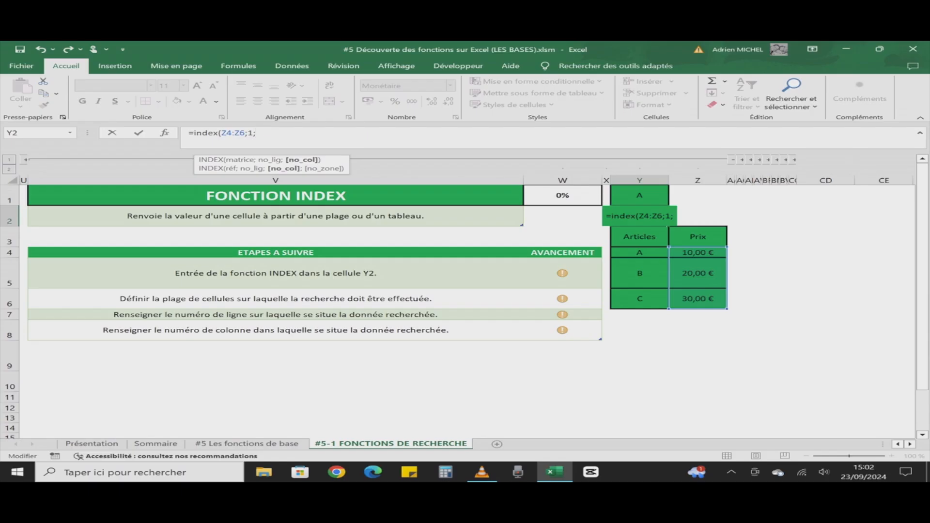
type("2)")
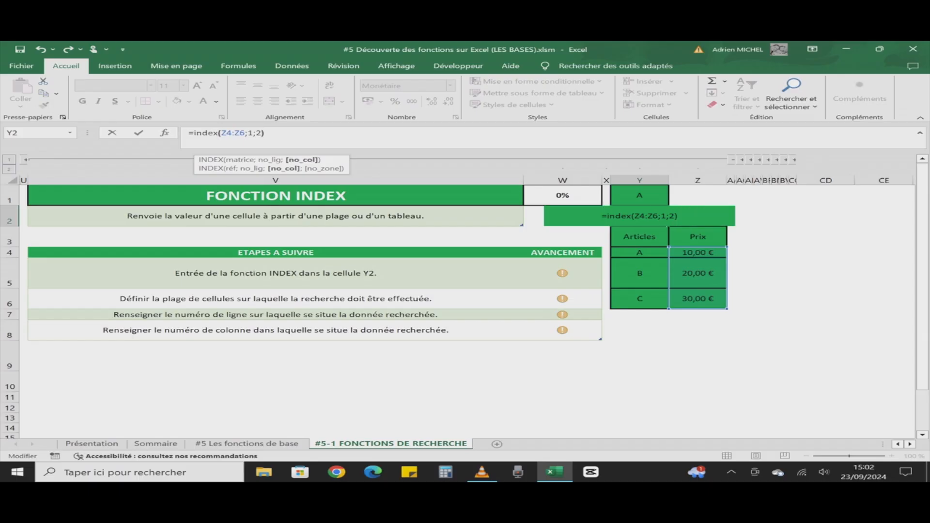
key("Return")
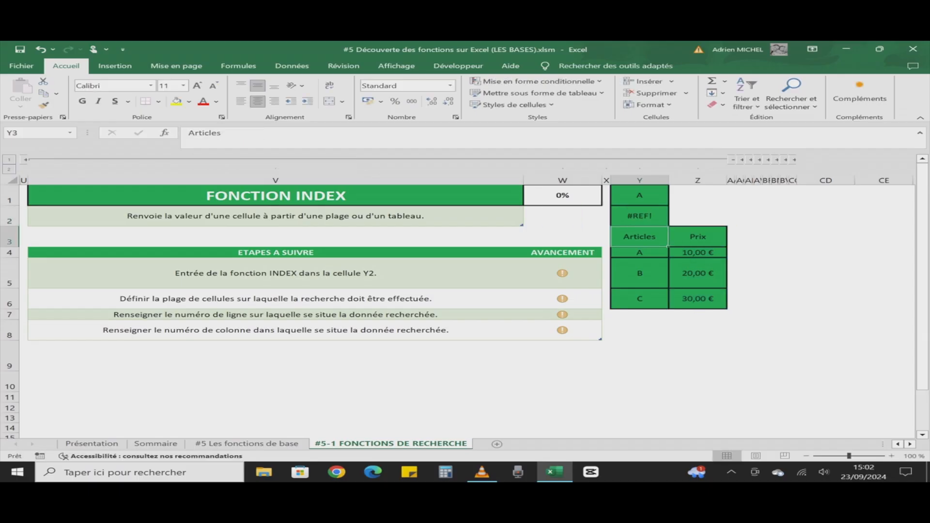
Step: Change the search range of the INDEX formula in Y2 to Y4:Z6, covering both articles and prices
left_click(640, 216)
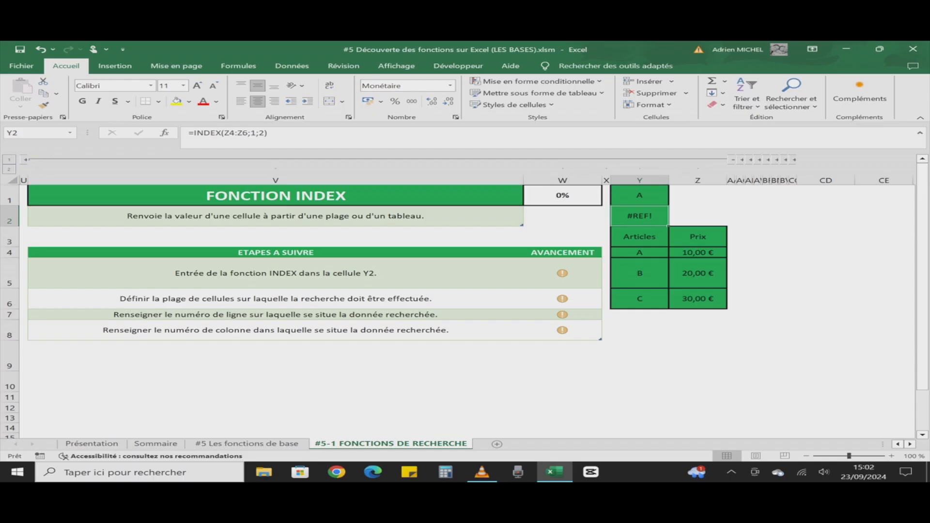
double_click(233, 133)
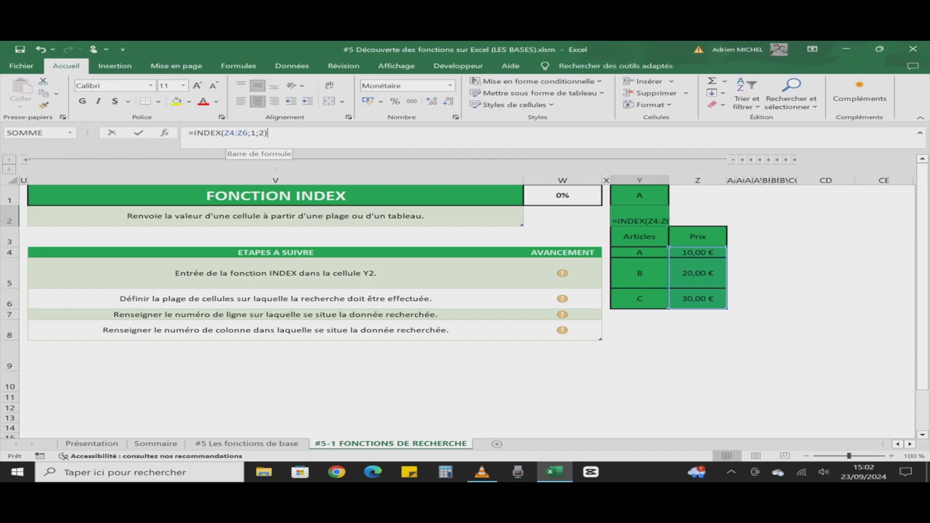
key("BackSpace")
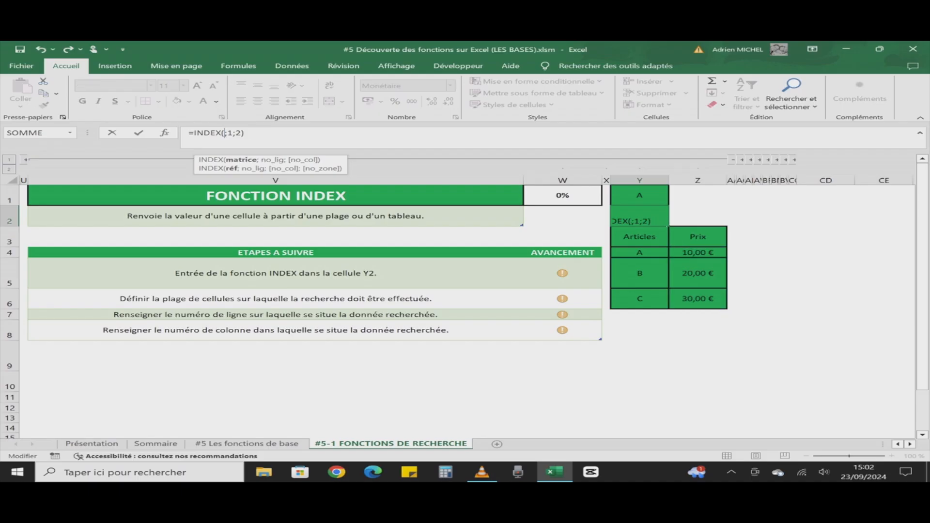
left_click_drag(629, 253, 725, 287)
left_click_drag(699, 299, 698, 299)
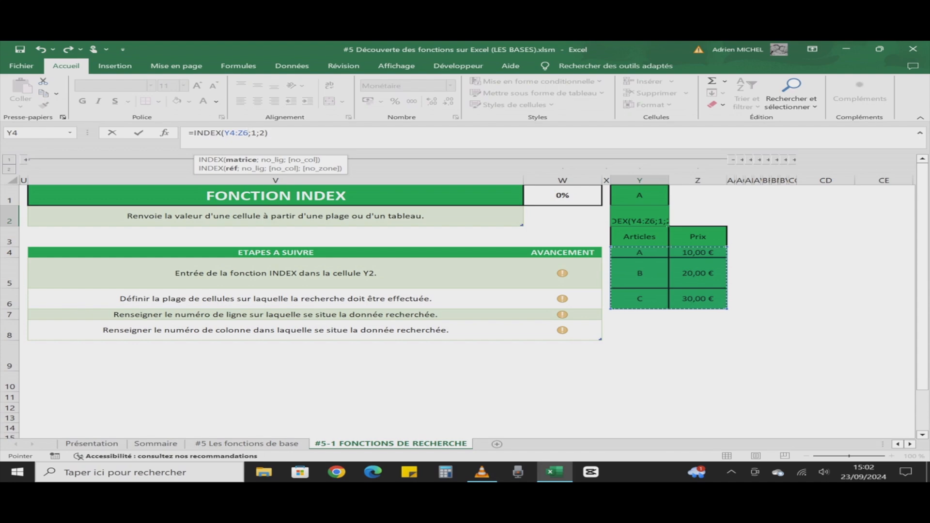
key("Return")
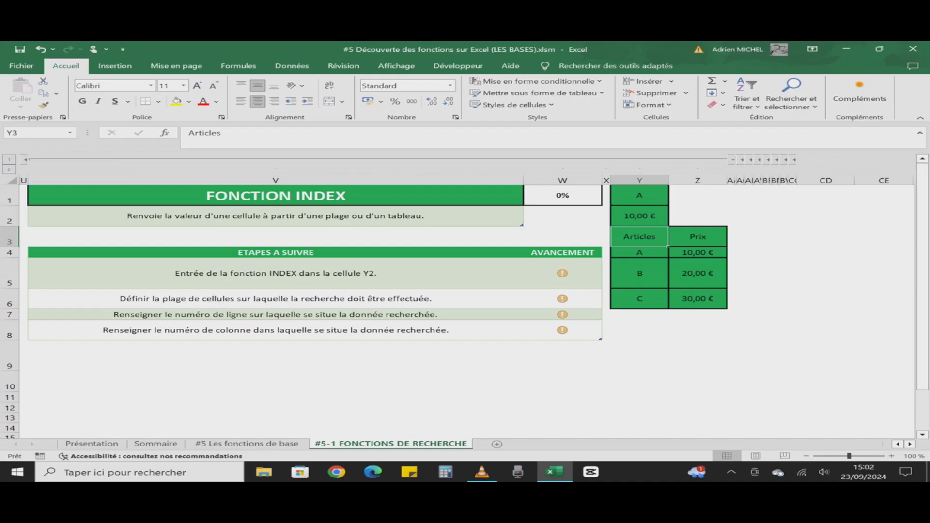
Step: Set the row number in Y2's INDEX formula to 2 to return the price of article B
left_click(639, 216)
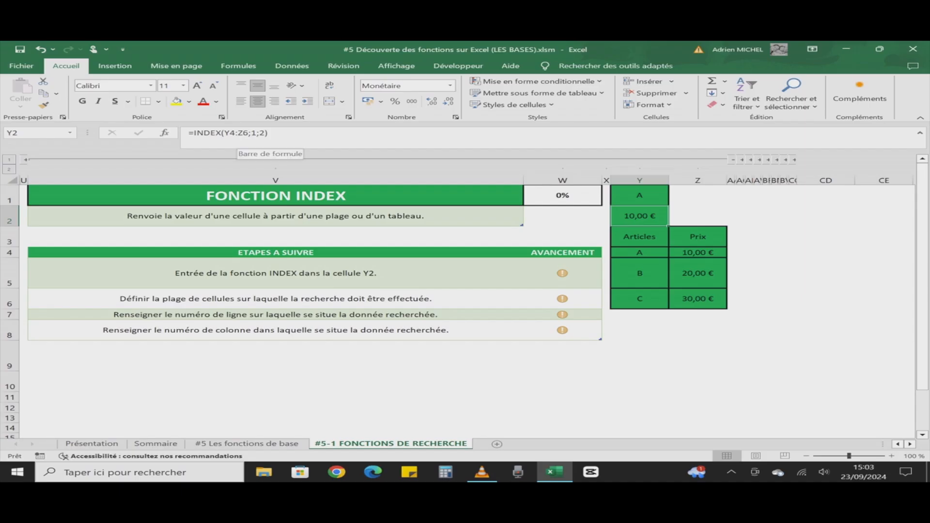
left_click(256, 133)
key("BackSpace")
type("2")
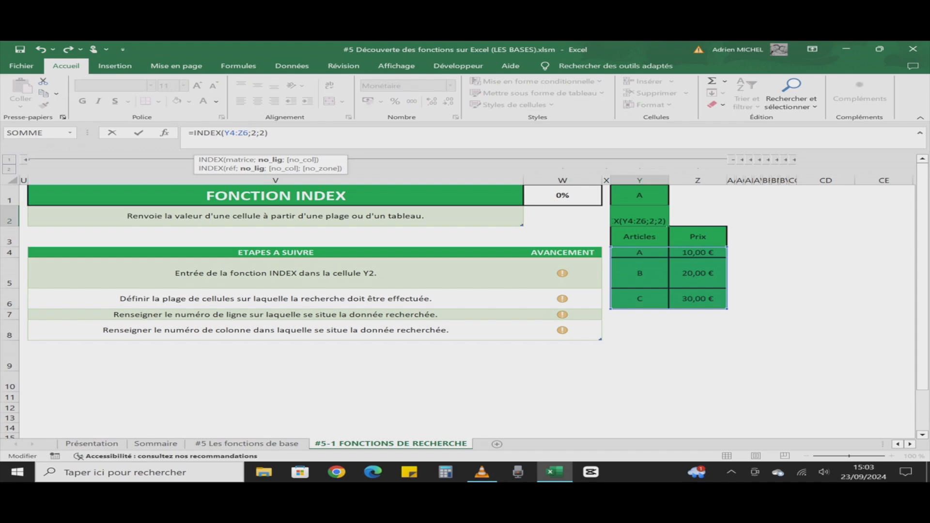
key("Return")
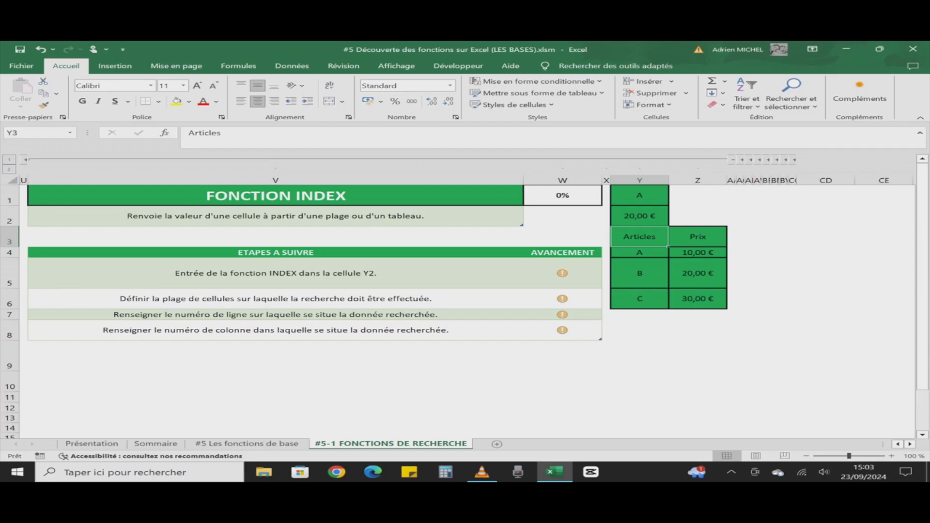
Step: Set the row number in Y2's INDEX formula to 3 to return the price of article C
left_click(639, 216)
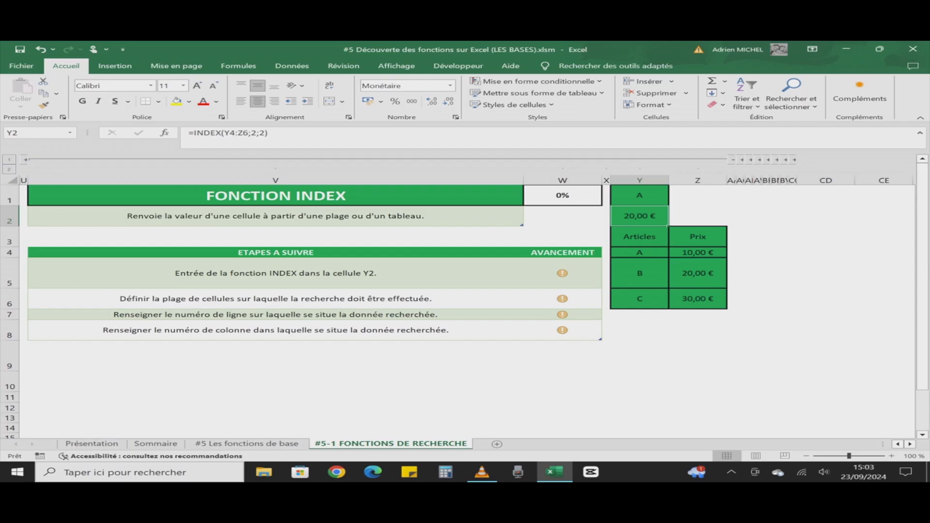
left_click(257, 134)
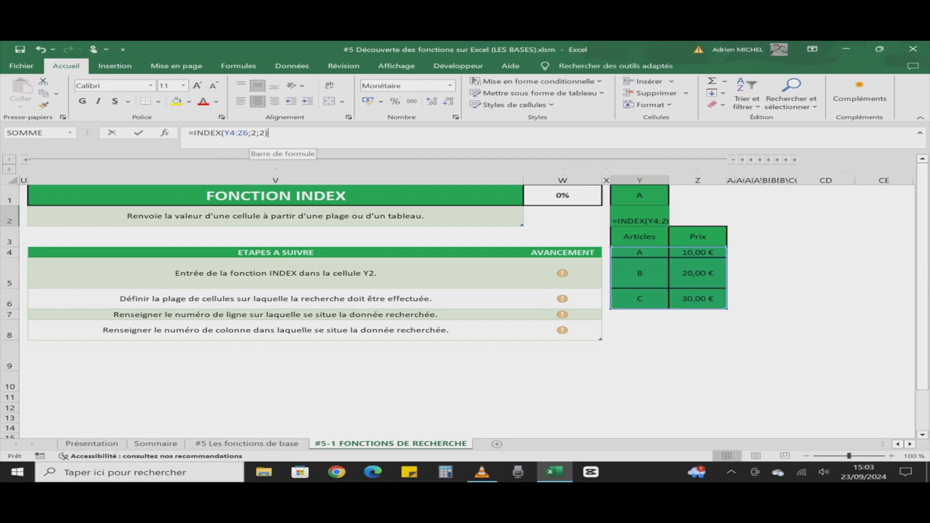
key("BackSpace")
type("3")
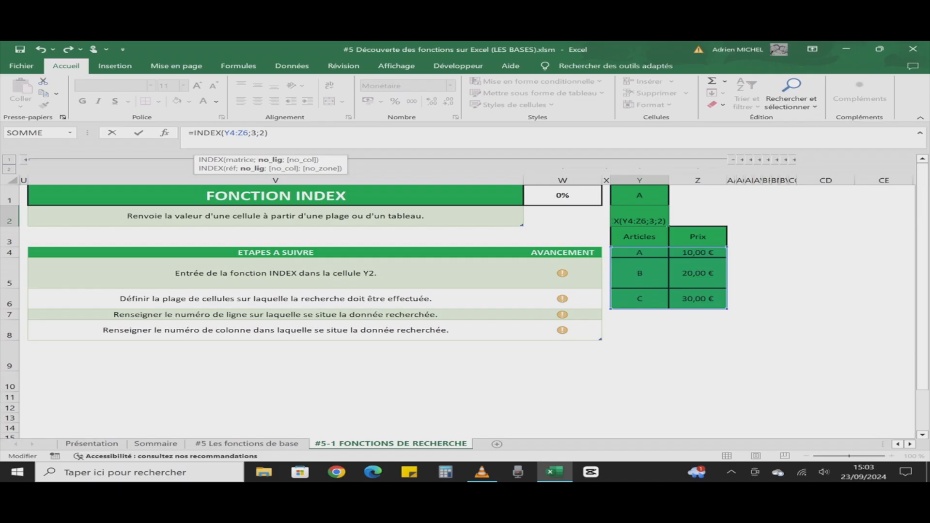
key("Return")
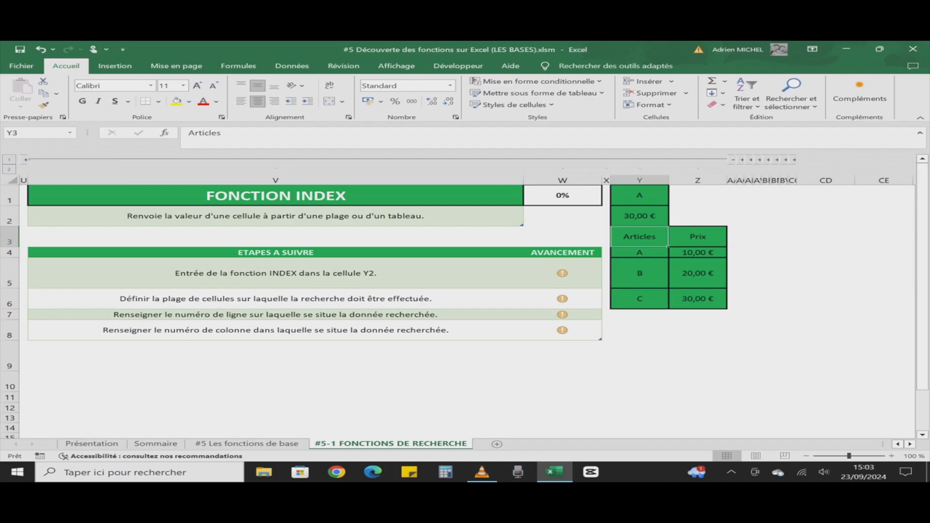
Step: Mark the four FONCTION INDEX steps as done by setting W5 to 1 and filling it down to W8
left_click(562, 273)
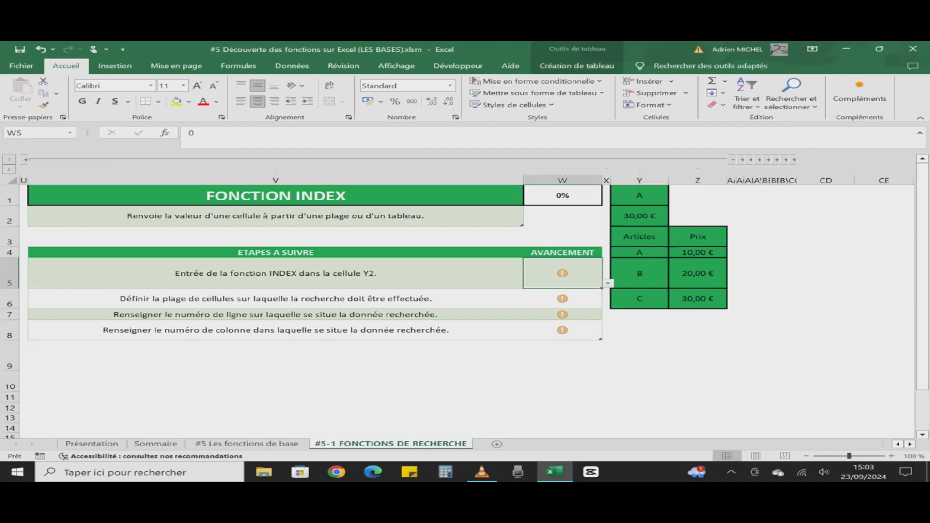
left_click(608, 284)
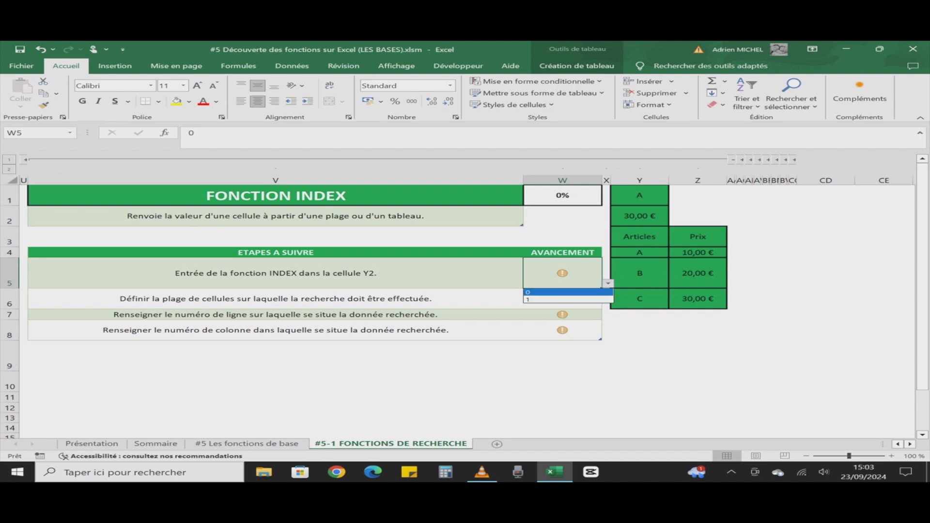
left_click(563, 299)
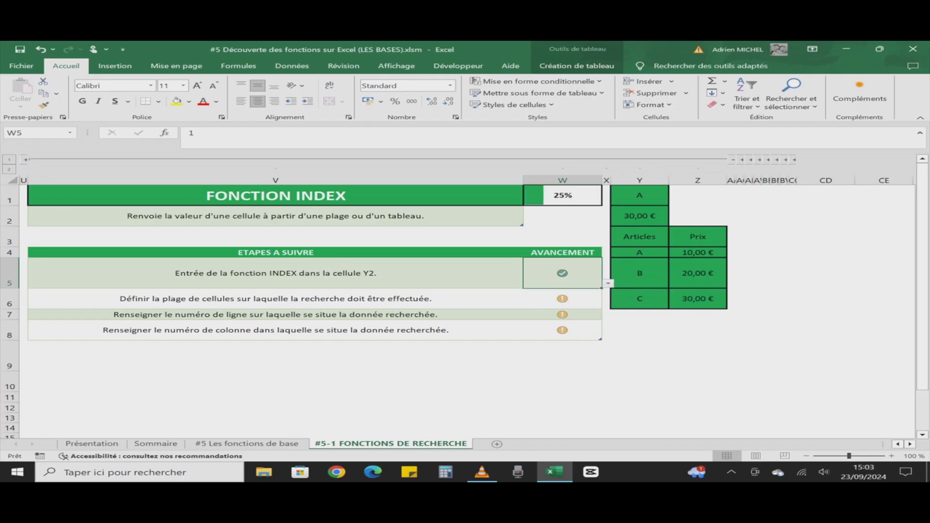
double_click(602, 289)
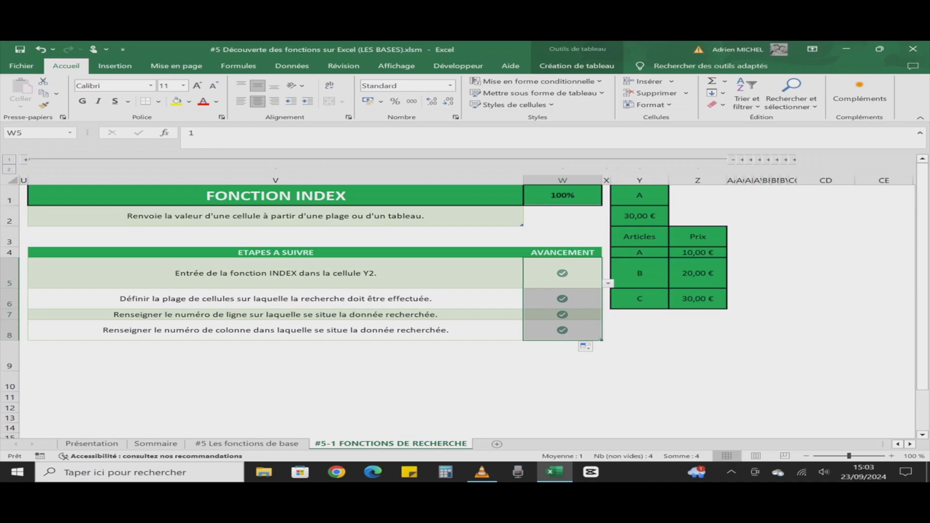
Step: Expand the FONCTION INDEX-EQUIV section in place of FONCTION INDEX and choose article A in cell AE1
left_click(742, 160)
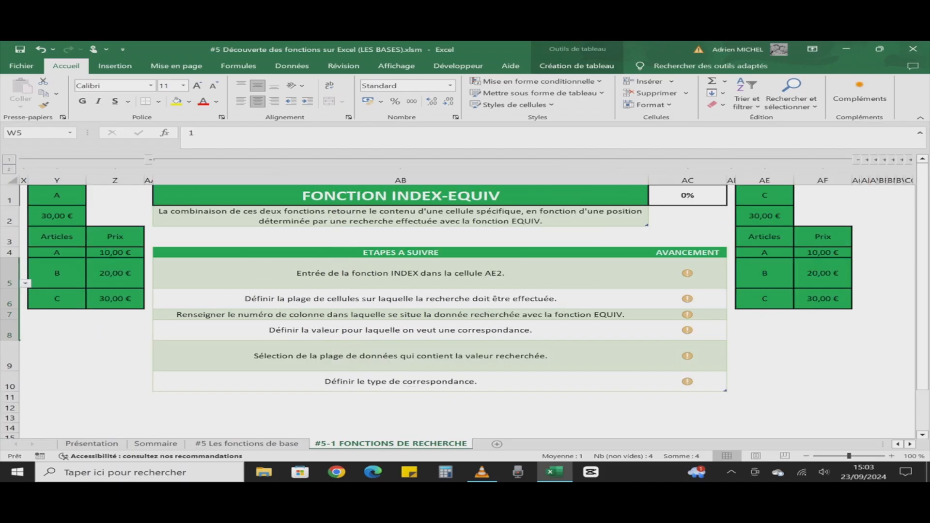
left_click(151, 160)
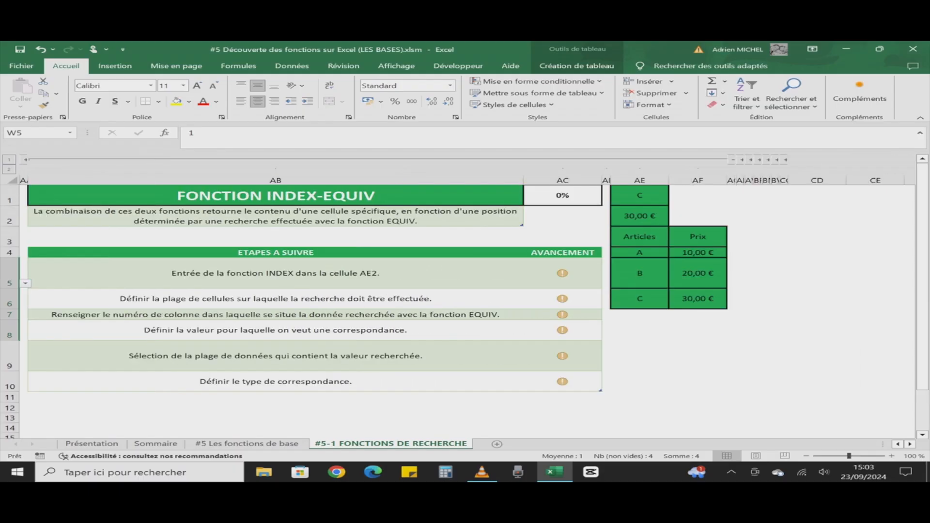
left_click(639, 195)
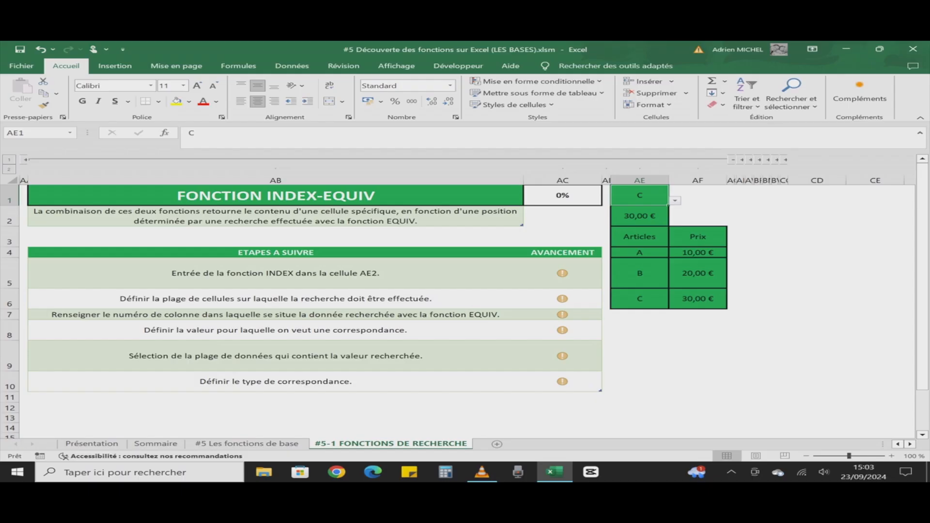
left_click(675, 201)
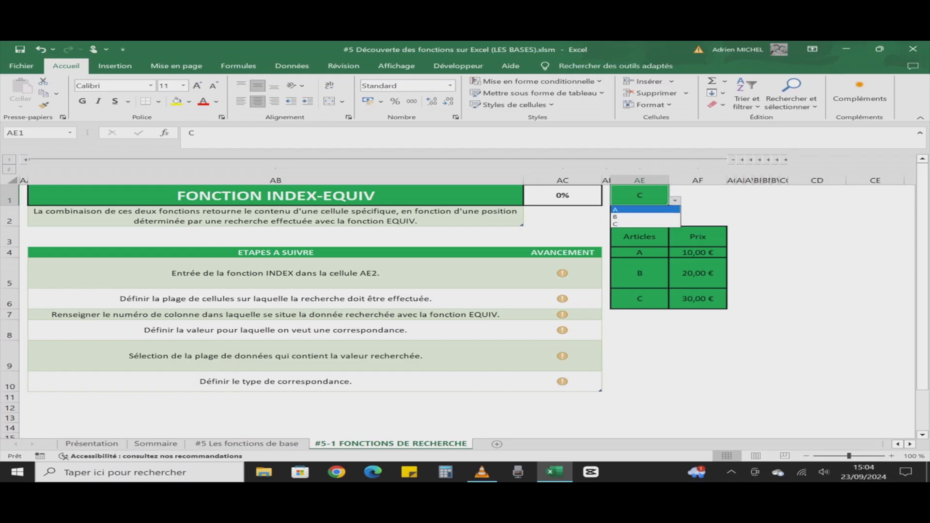
key("Return")
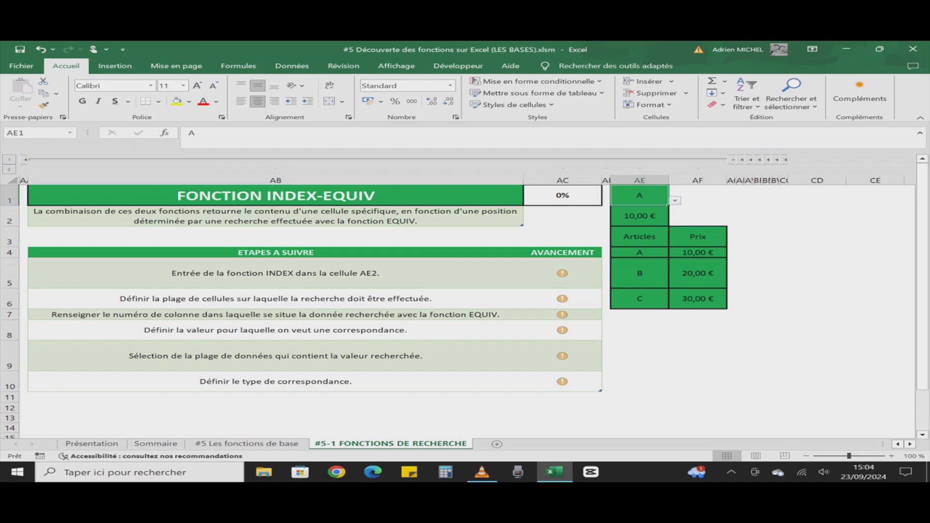
Step: Clear cell AE2 and begin an INDEX formula there with the price range AF4:AF6 as its array
left_click(640, 216)
key("Delete")
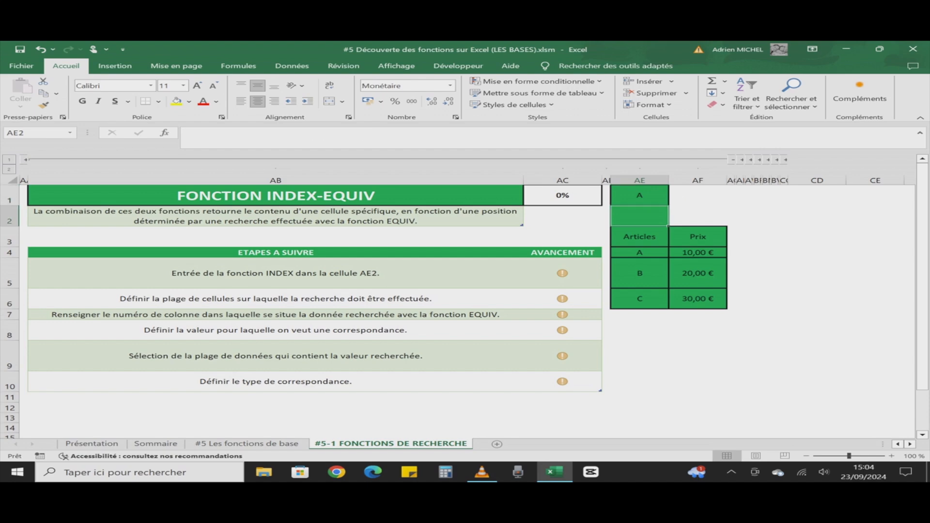
type("=")
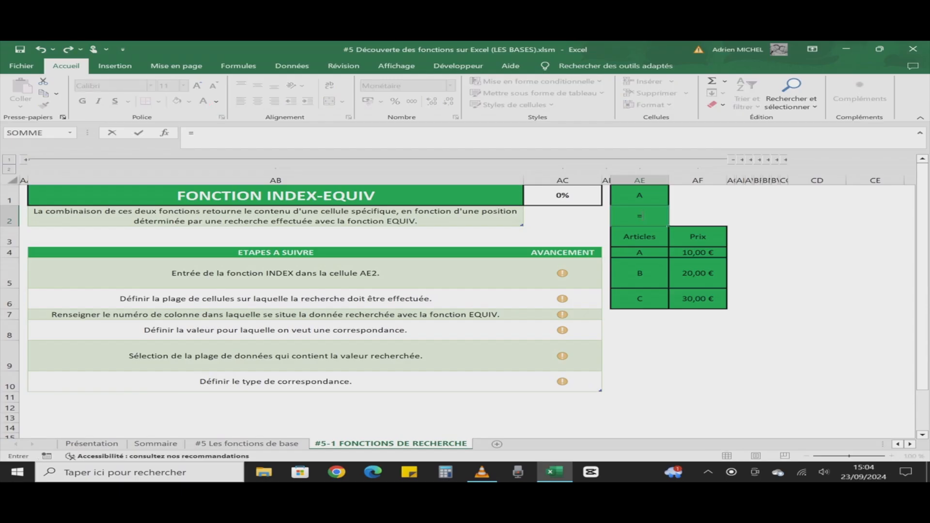
type("in")
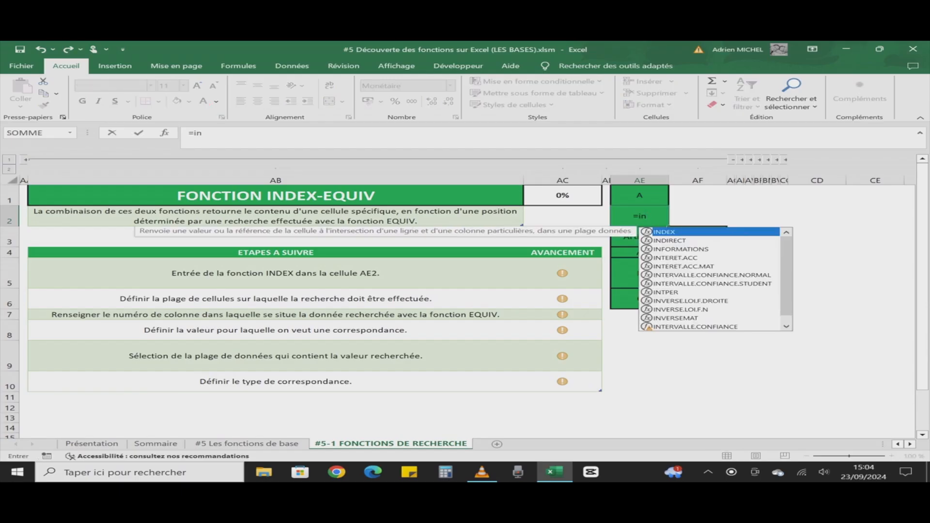
type("dex")
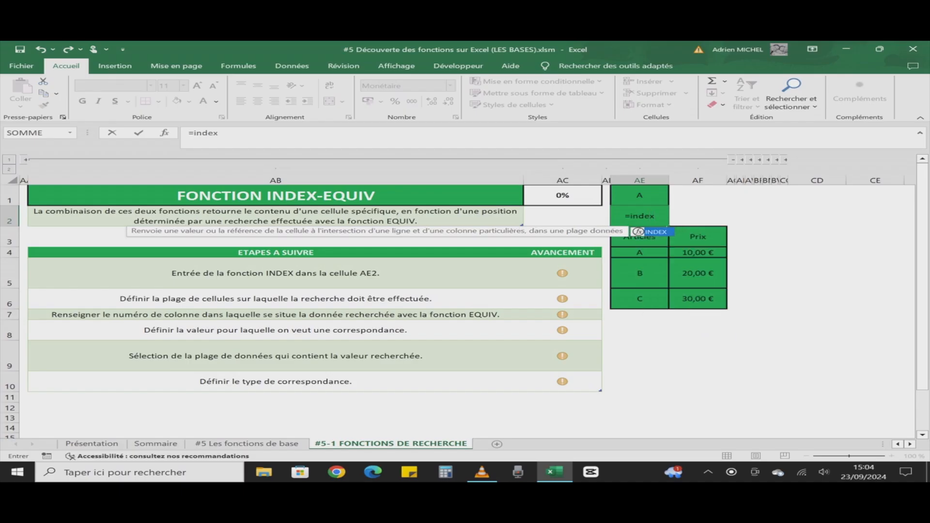
type("(")
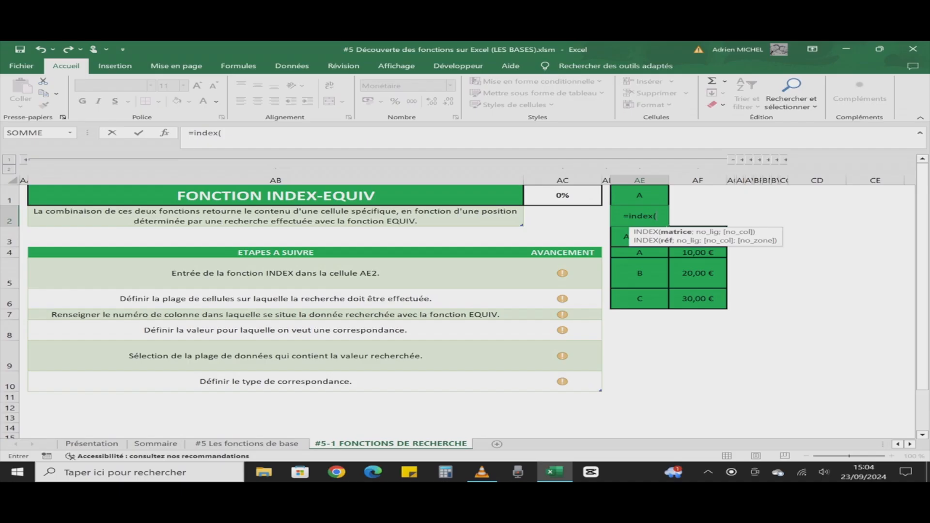
left_click(697, 253)
left_click_drag(698, 252, 697, 301)
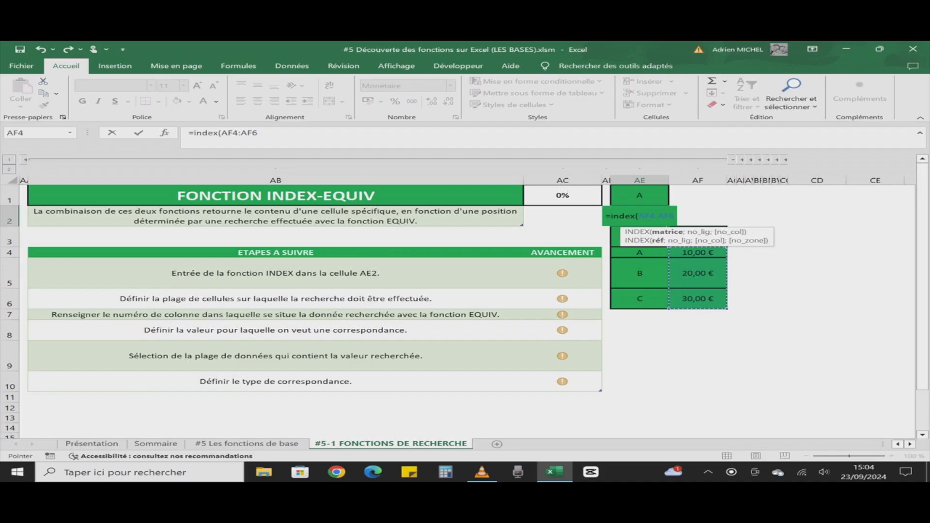
type(";")
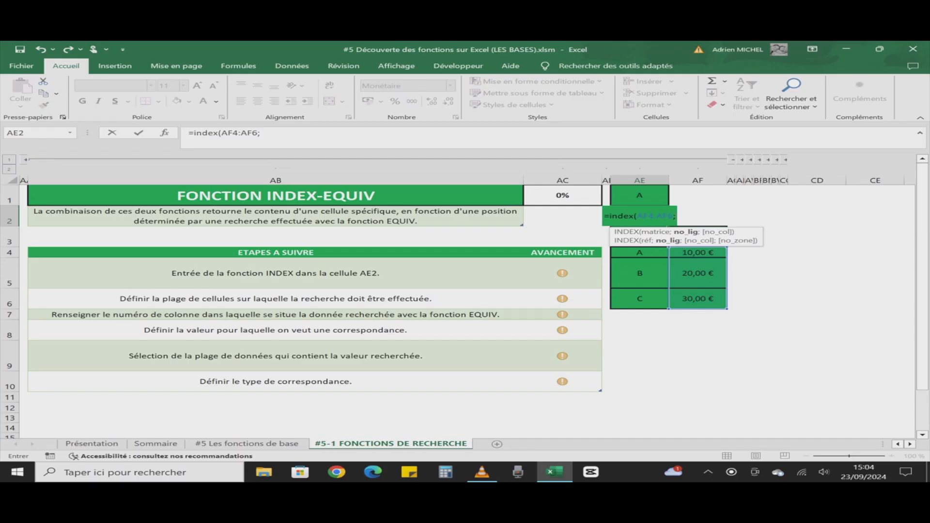
Step: Complete AE2's INDEX formula with EQUIV(AE1;AE4:AE6) as the row number argument
type("eq")
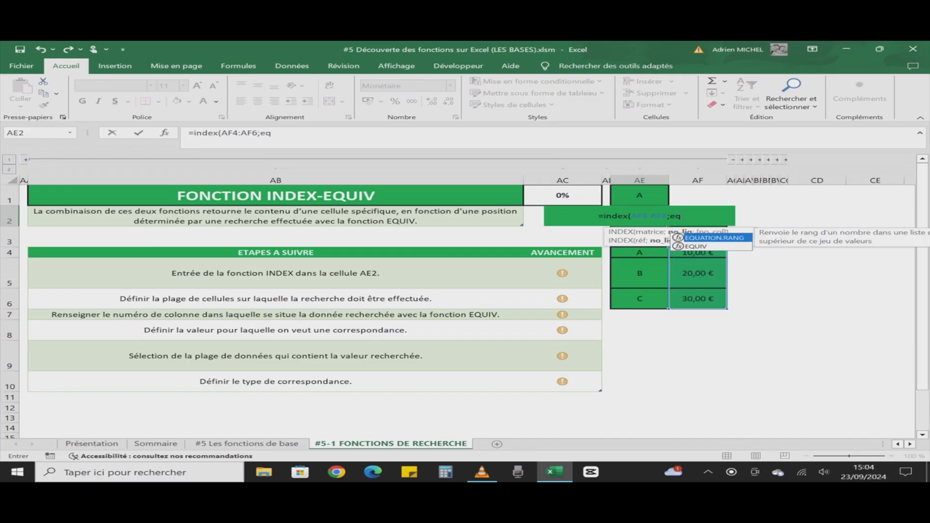
type("uiv(")
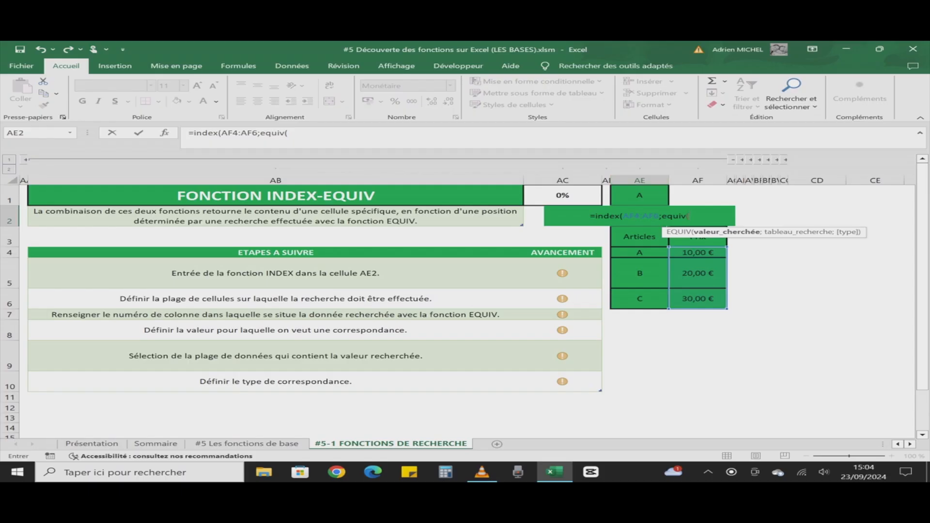
left_click(640, 195)
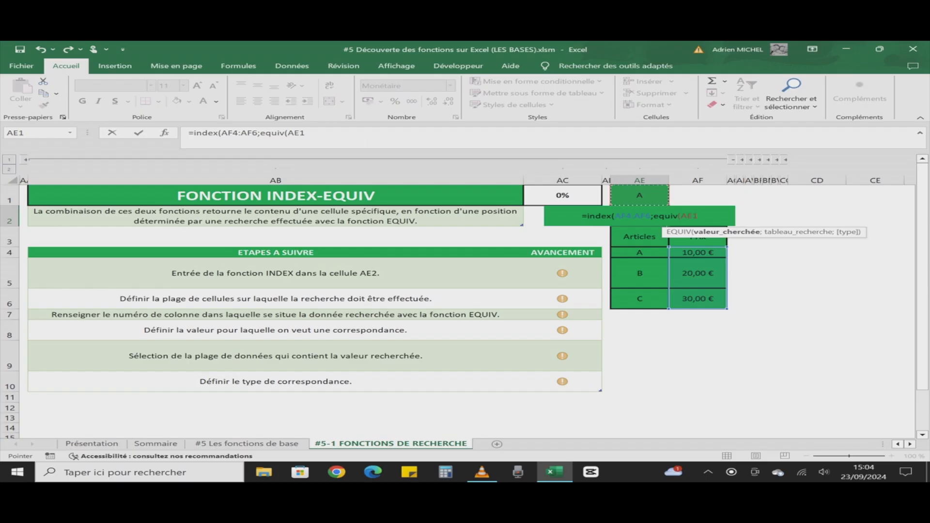
type(";")
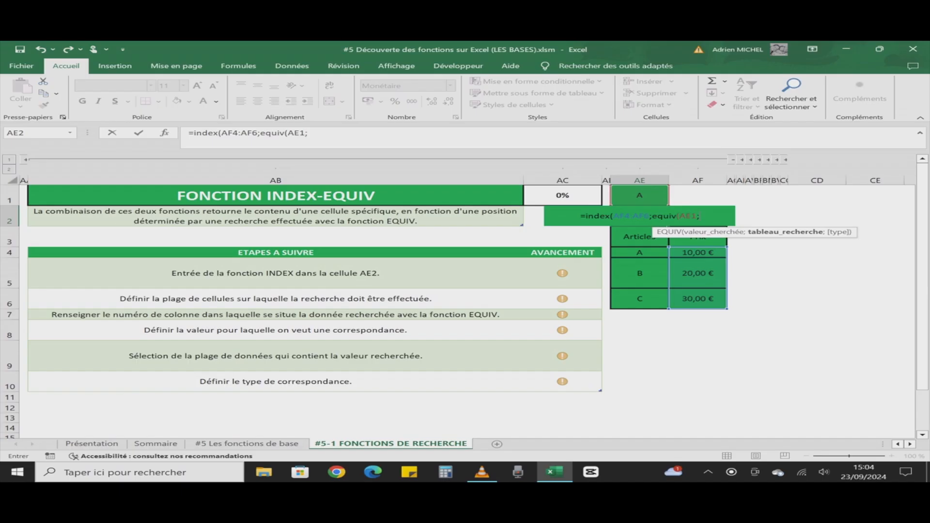
left_click_drag(639, 252, 639, 299)
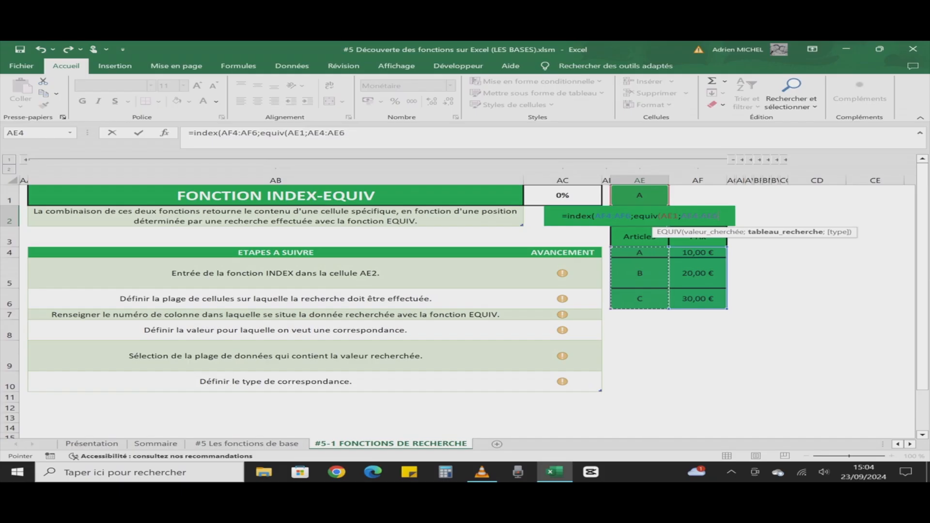
type(")")
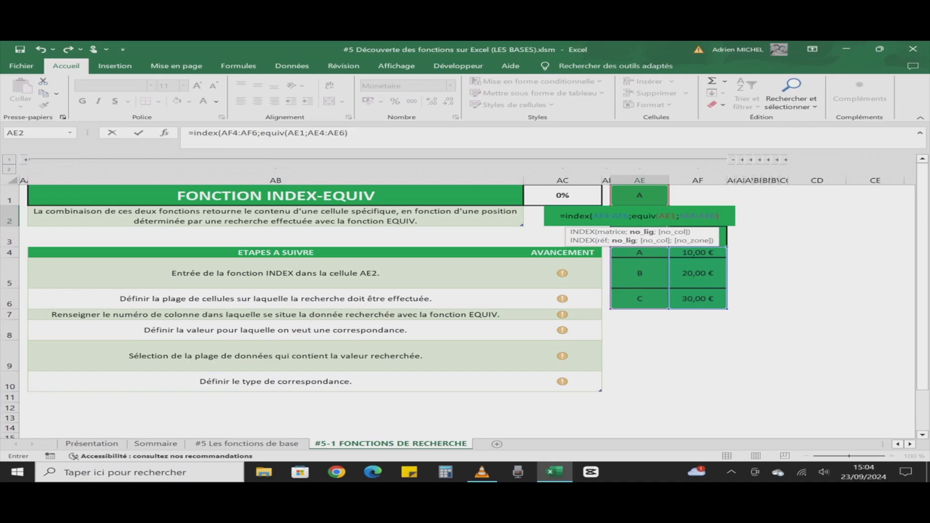
type(")")
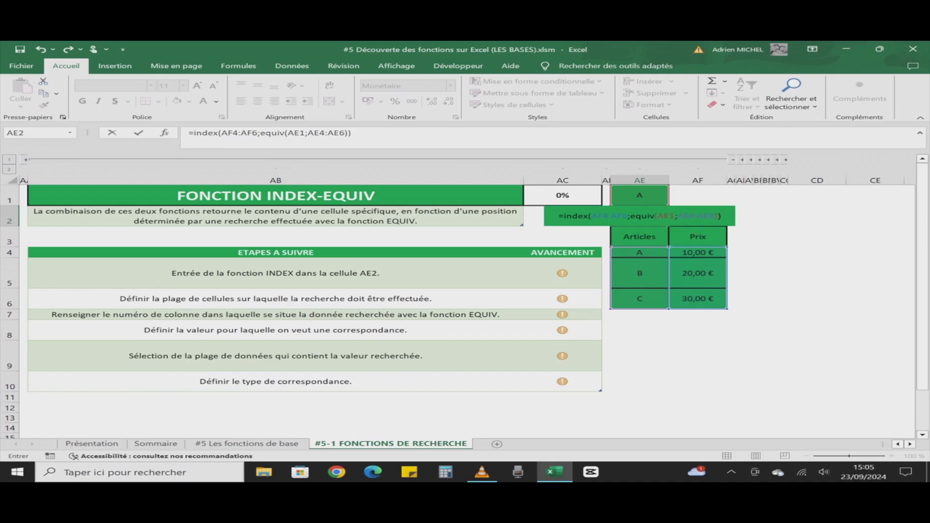
key("Return")
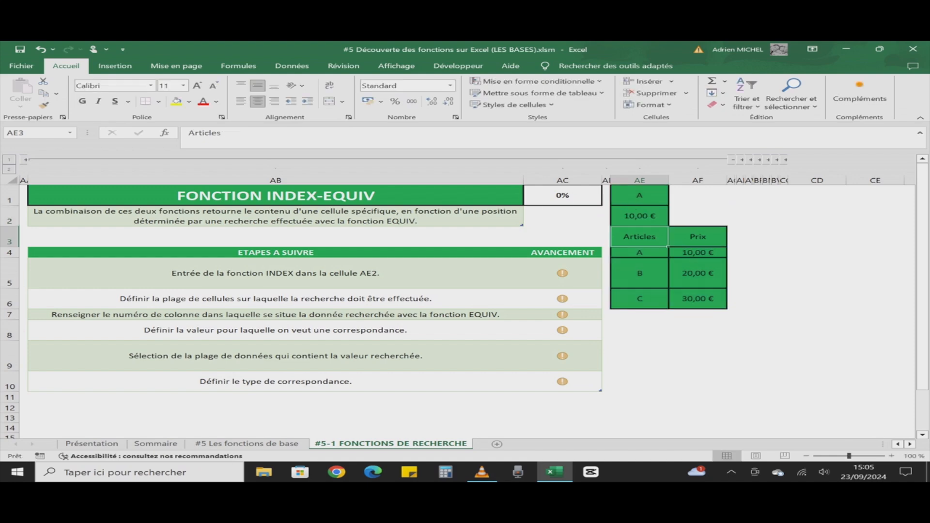
Step: Switch the article selected in cell AE1 to C to test the INDEX-EQUIV formula
left_click(639, 195)
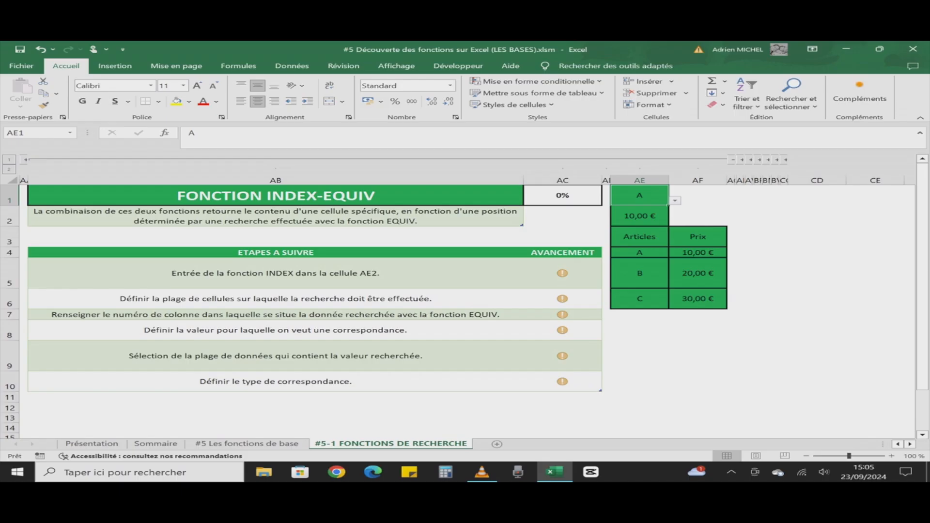
left_click(675, 201)
key("Up")
key("Return")
key("alt+Down")
key("Down")
key("Return")
Step: Mark the six FONCTION INDEX-EQUIV steps as done by setting AC5 to 1 and filling it down to AC10
left_click(562, 274)
left_click(608, 283)
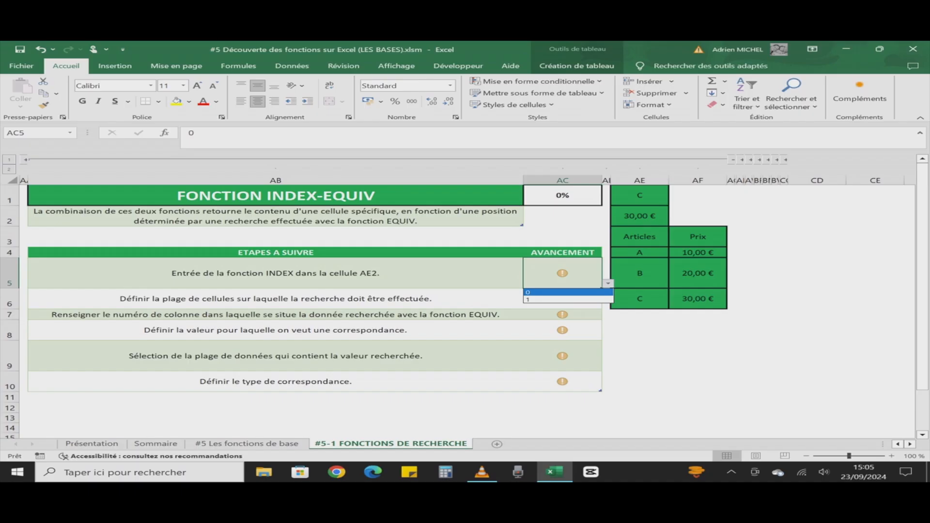
left_click(567, 299)
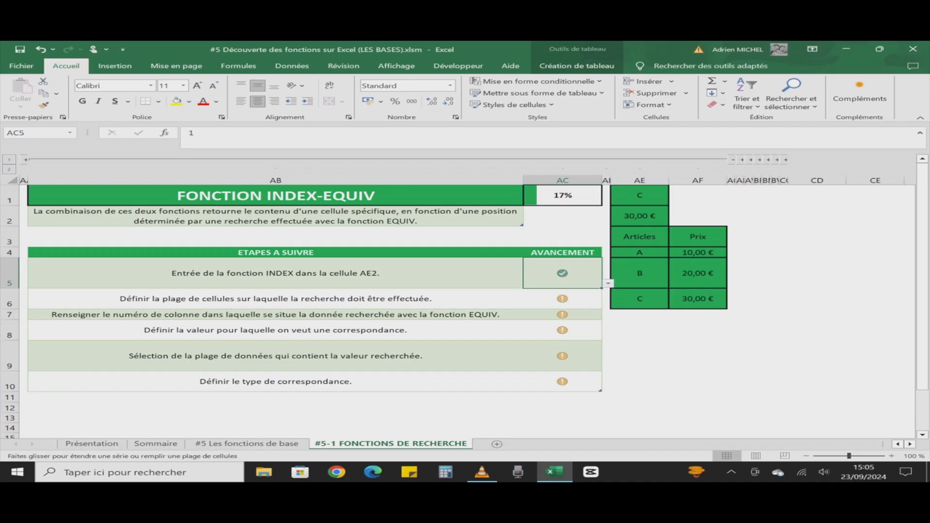
double_click(602, 288)
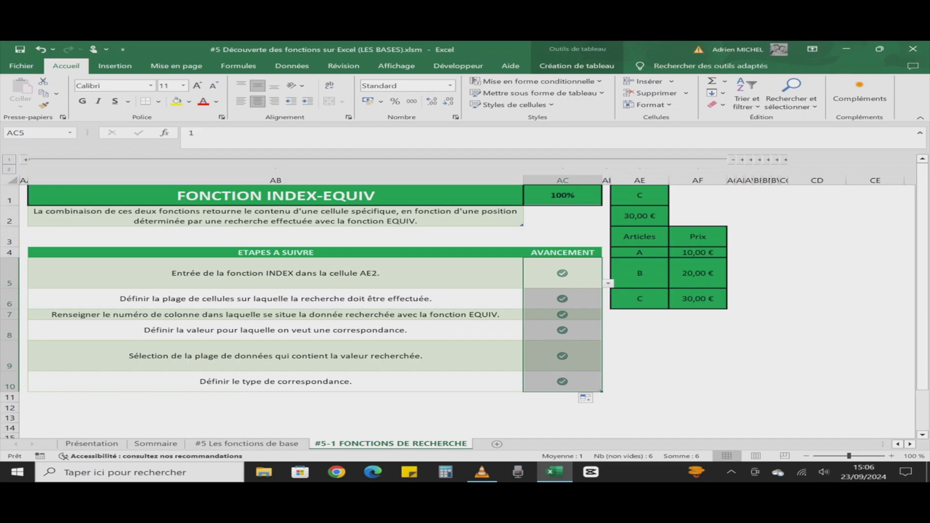
left_click(639, 381)
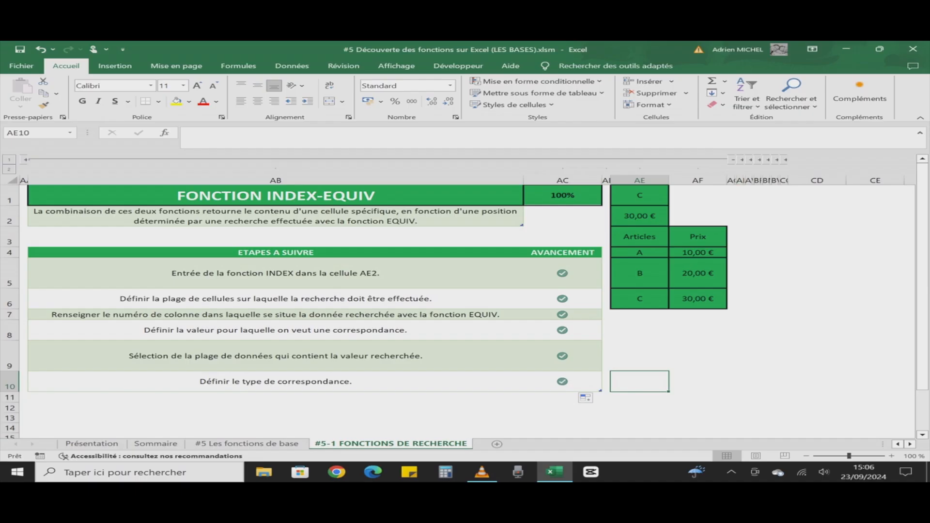
Step: Expand the FONCTION INDIRECT section and collapse the FONCTION INDEX-EQUIV section
left_click(742, 160)
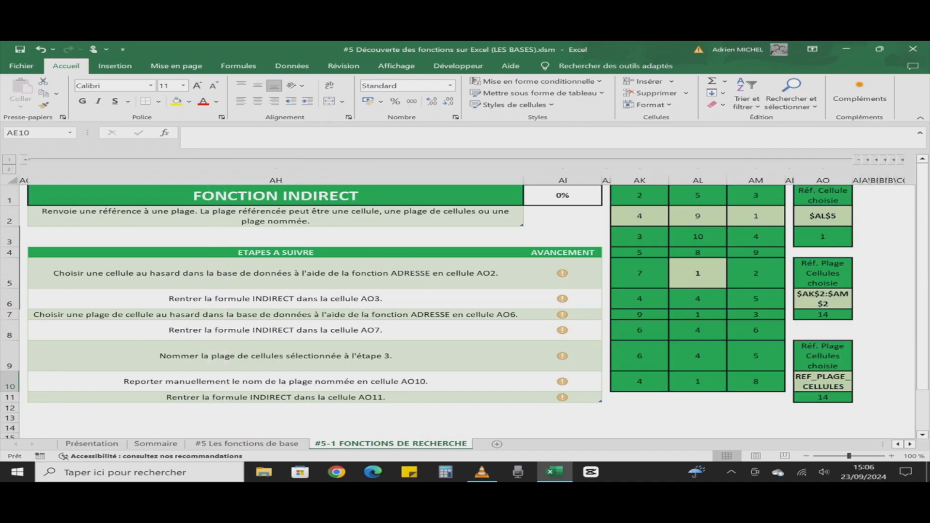
scroll(467, 301, "left", 3)
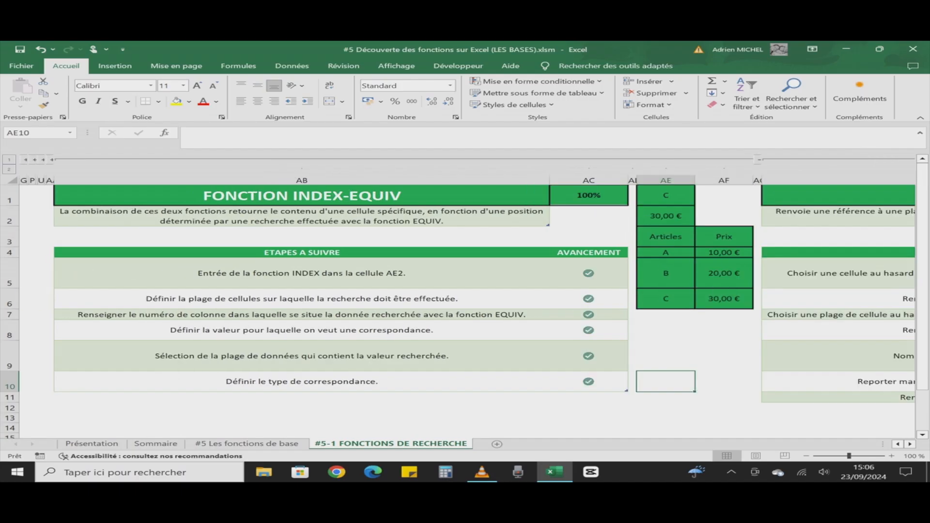
left_click(759, 160)
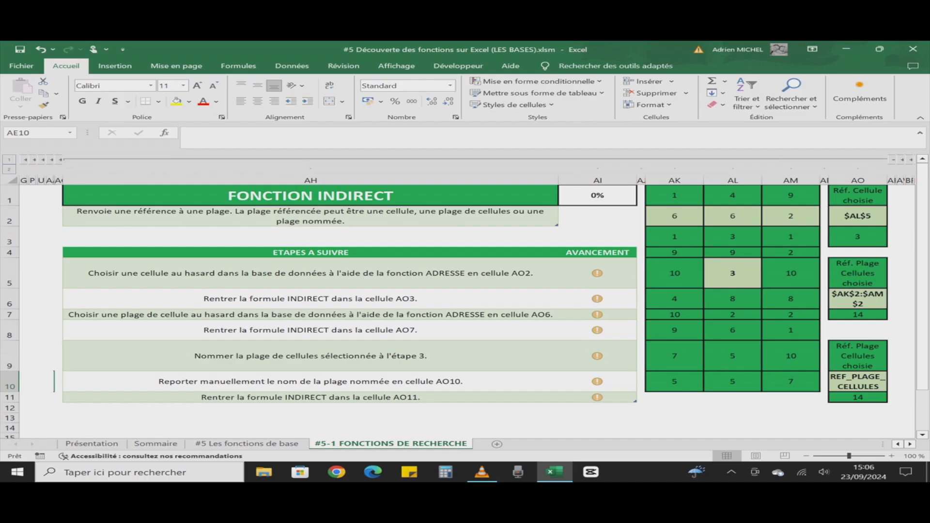
Step: Clear the existing INDIRECT results in cells AO3, AO7 and AO11
left_click(858, 237)
key("Delete")
key("Down")
key("Down")
key("Down")
key("Down")
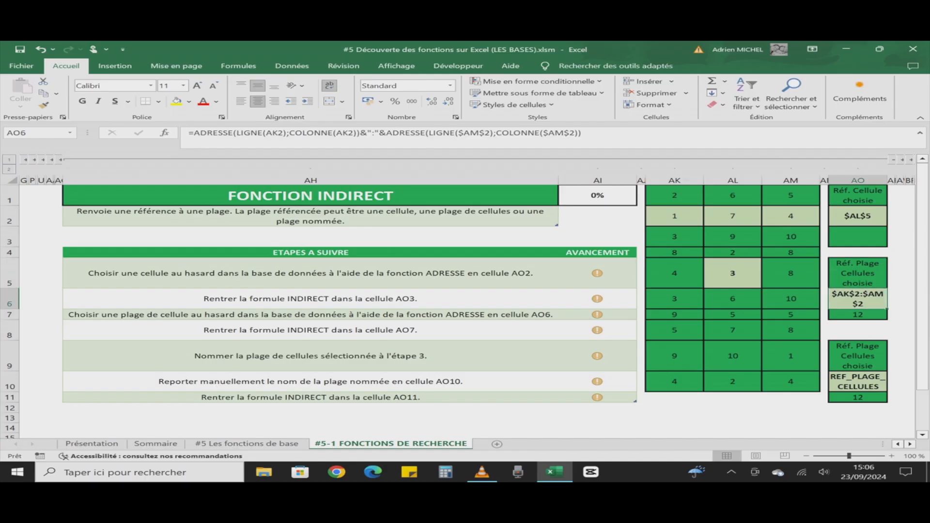
key("Delete")
key("Down")
key("Down")
key("Down")
key("Down")
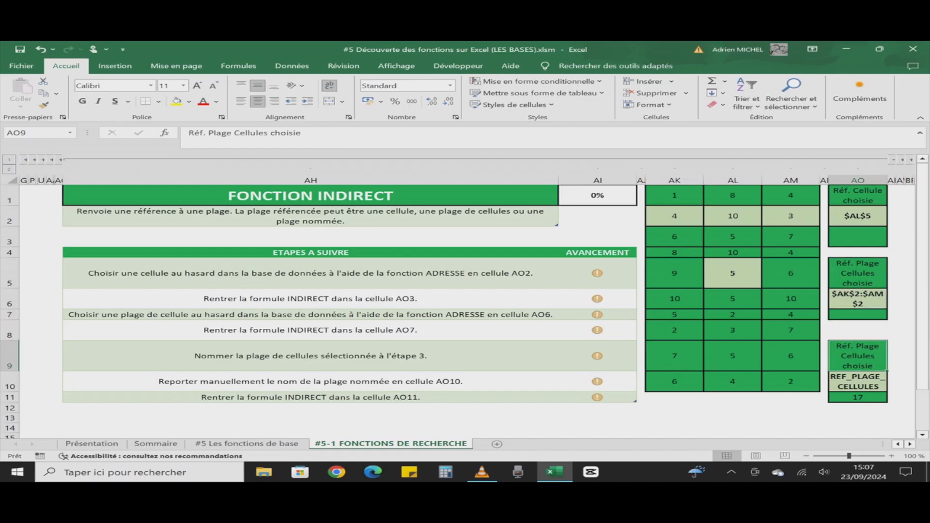
key("Delete")
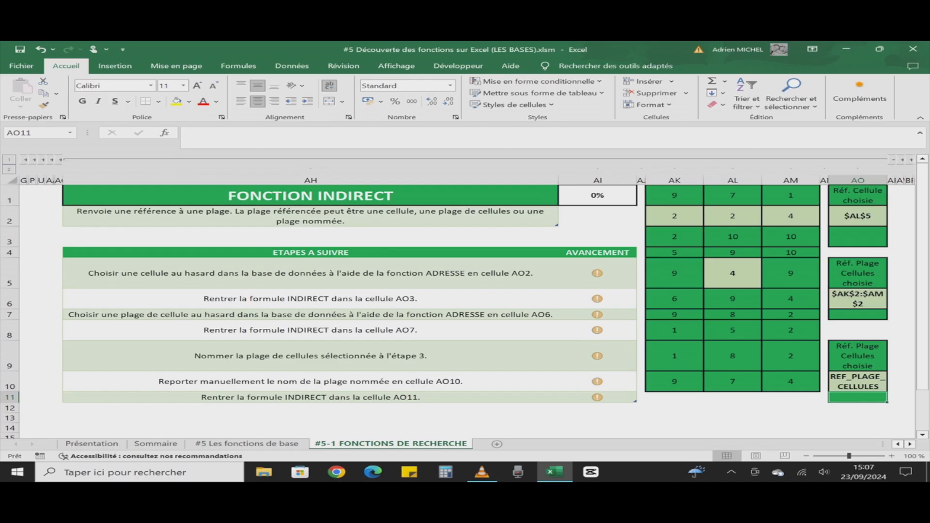
Step: Enter the formula =INDIRECT(AO2) in cell AO3 to return the value of the chosen cell AL5, and compare the two cells
left_click(675, 196)
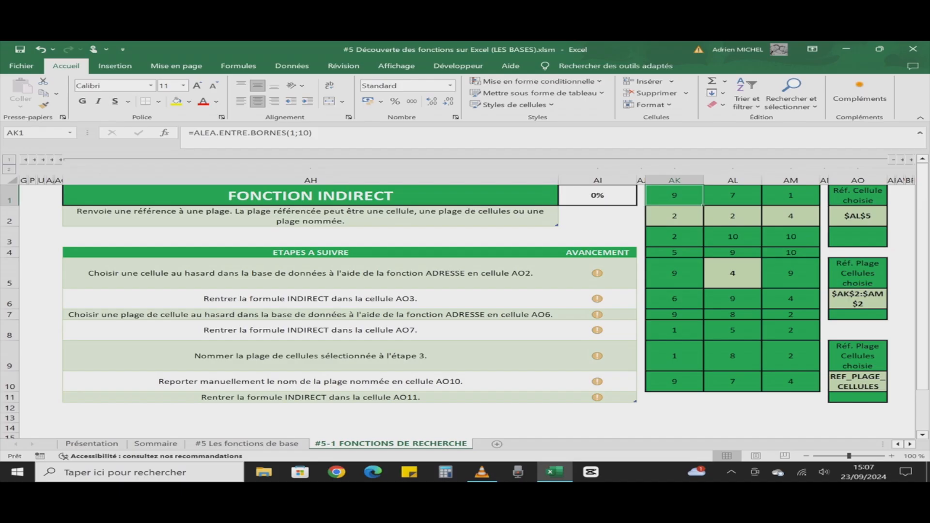
left_click(732, 274)
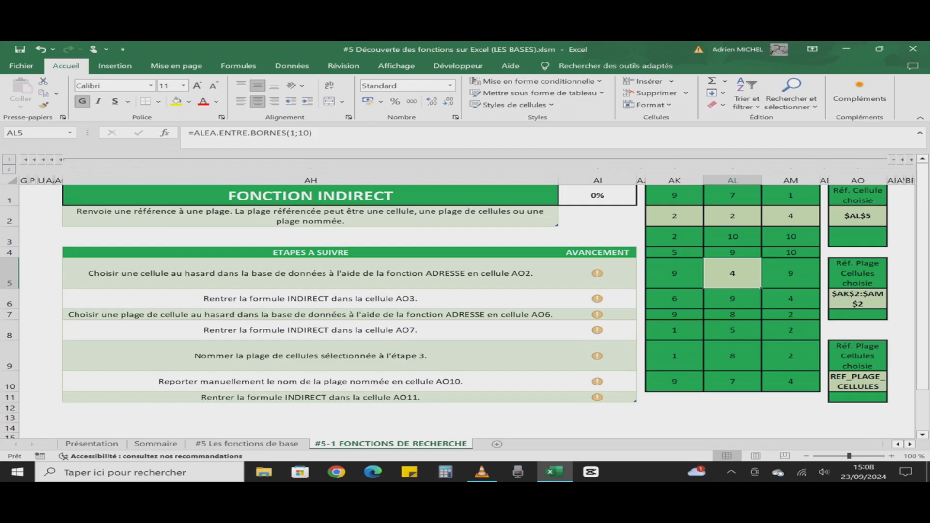
left_click(858, 237)
type("=")
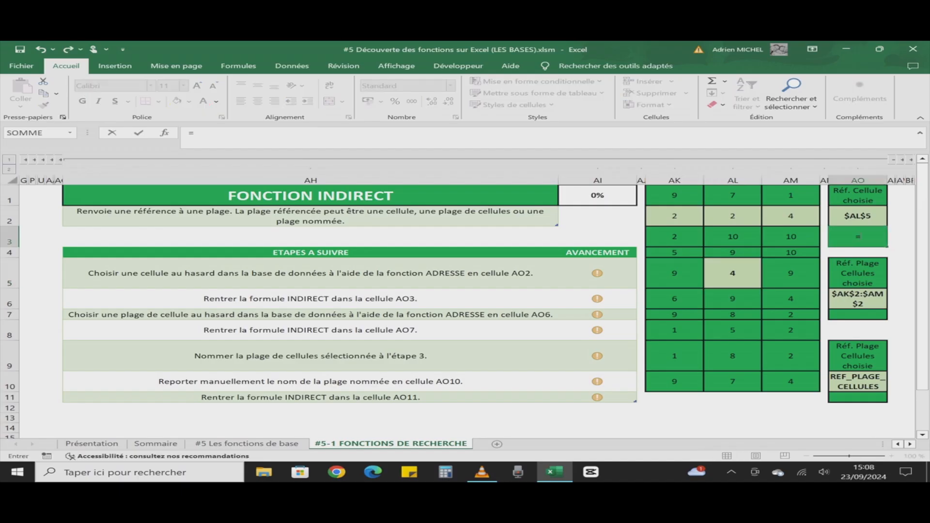
type("indi")
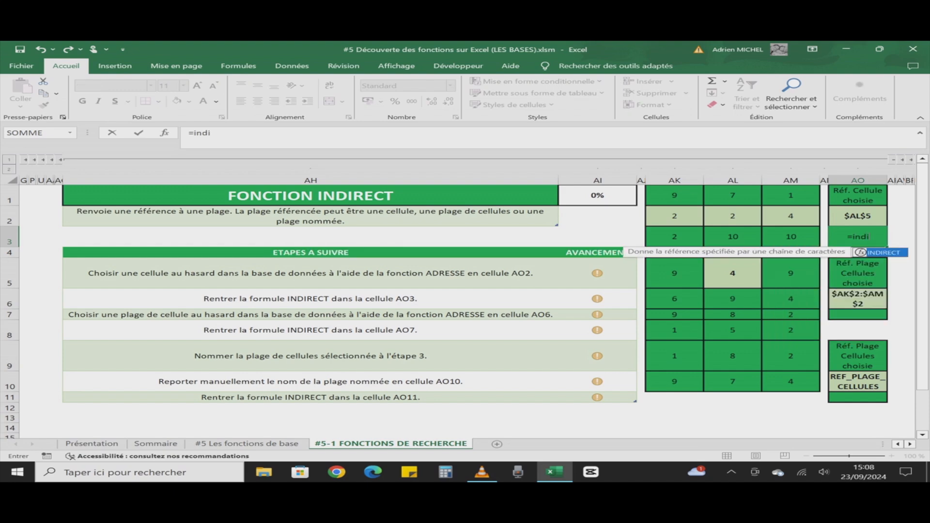
type("(")
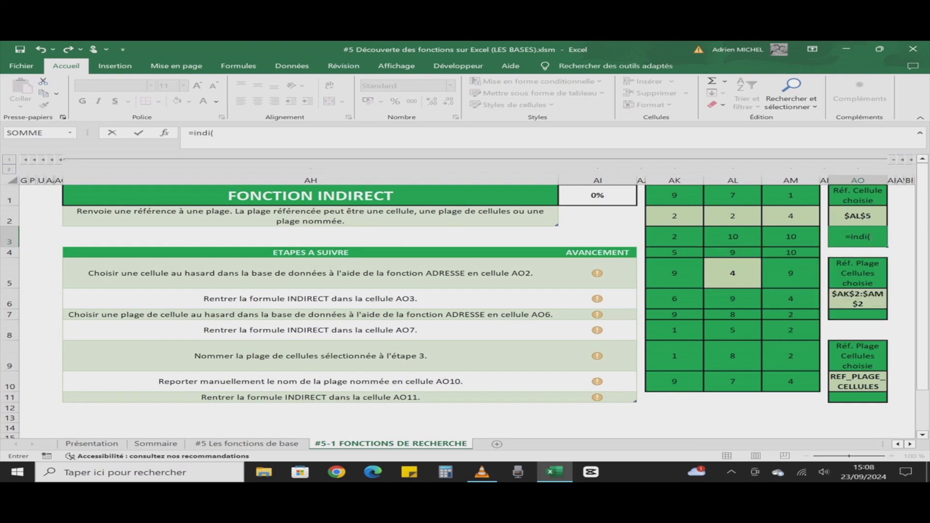
key("BackSpace")
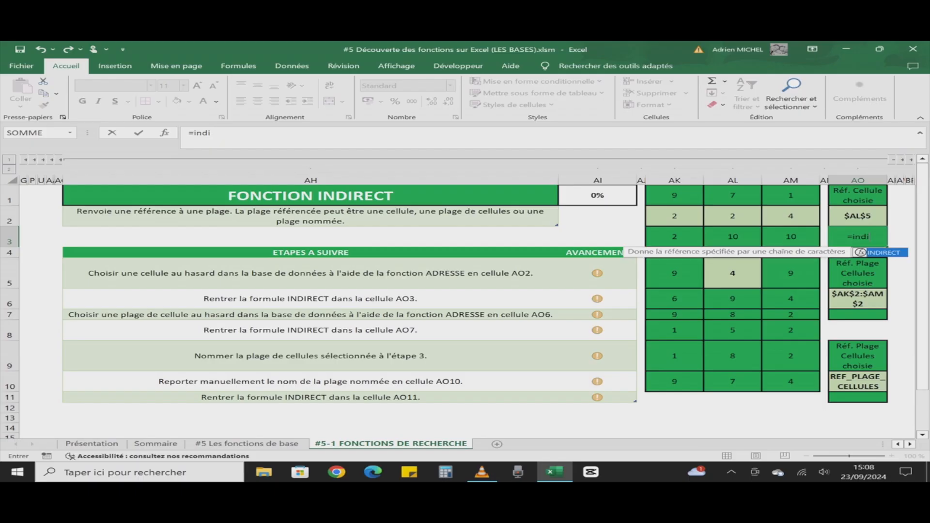
key("Tab")
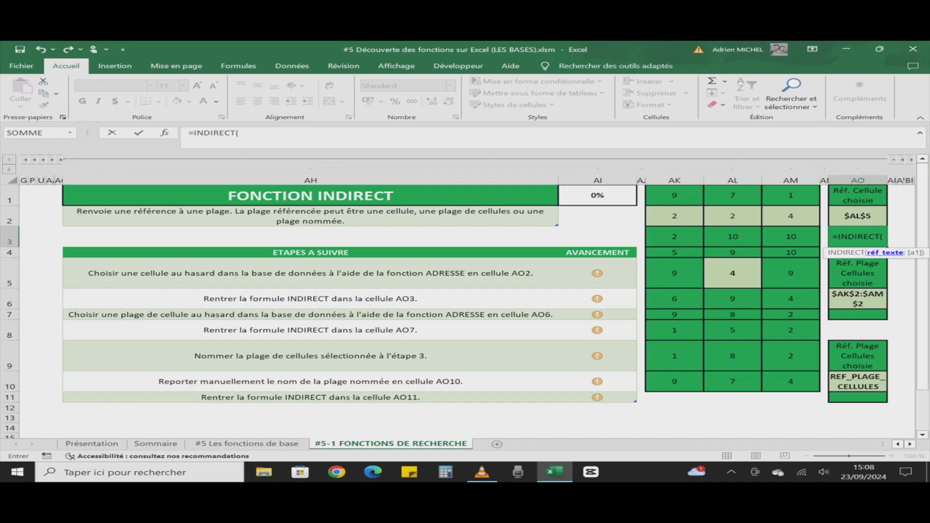
left_click(858, 216)
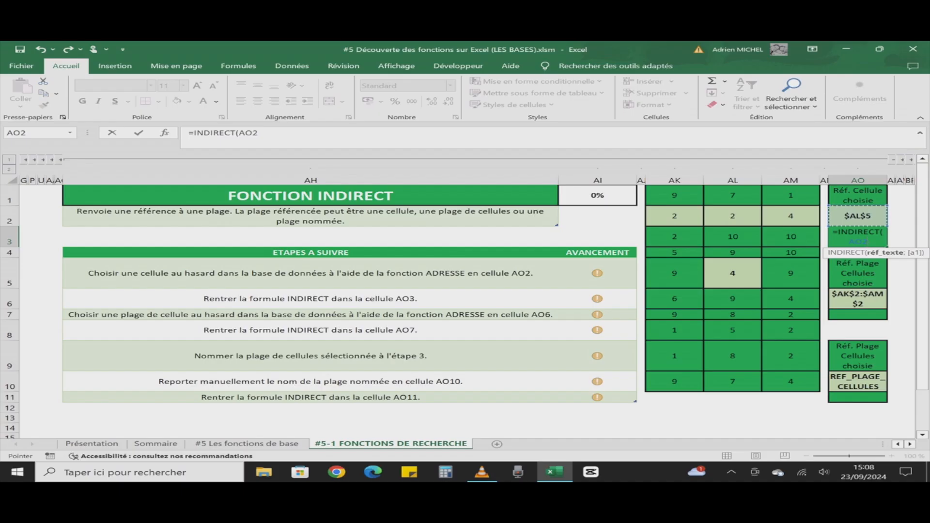
type(")")
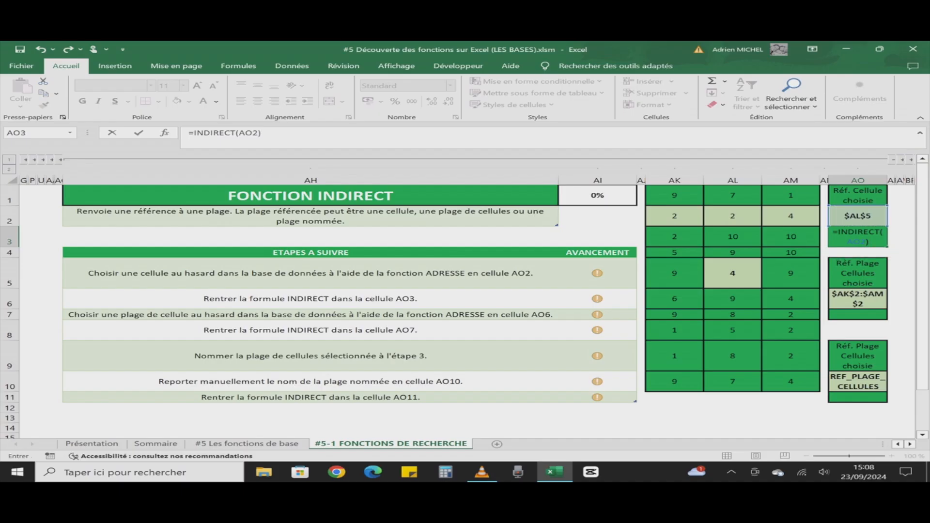
key("Return")
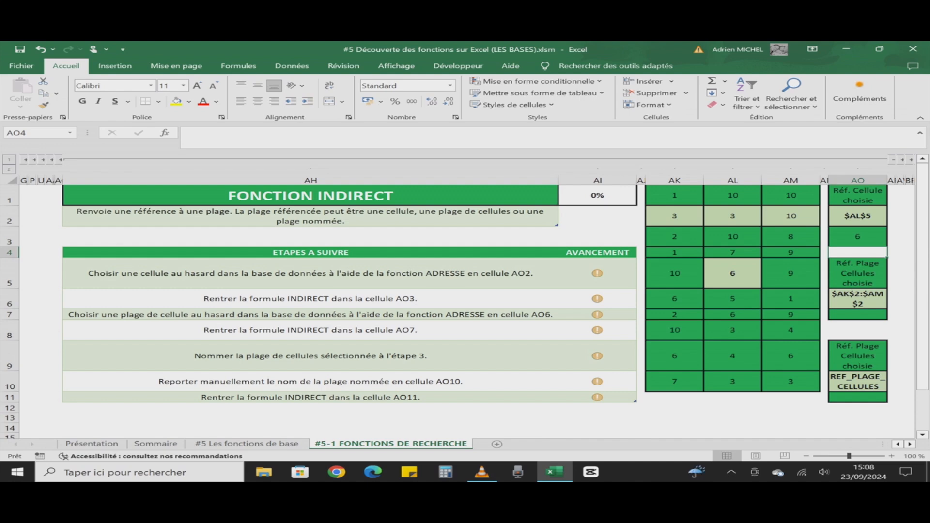
left_click(733, 273)
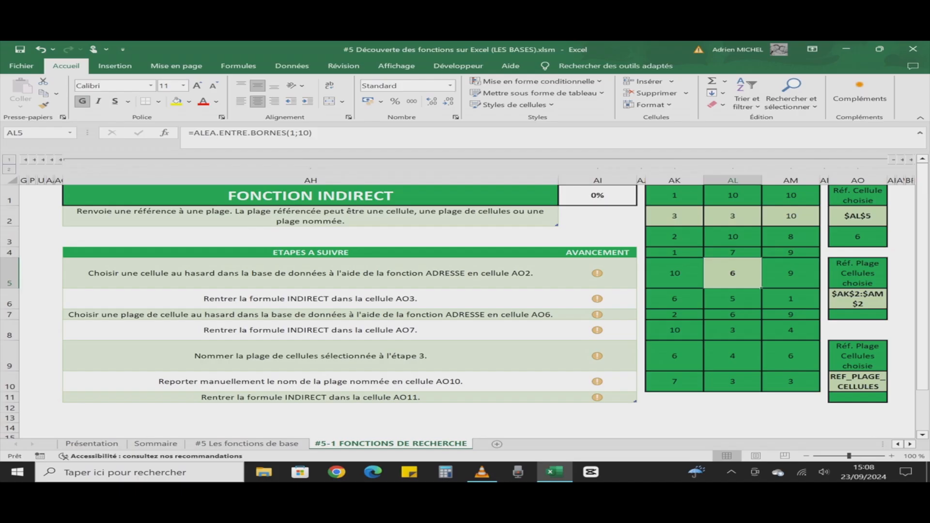
left_click(858, 237)
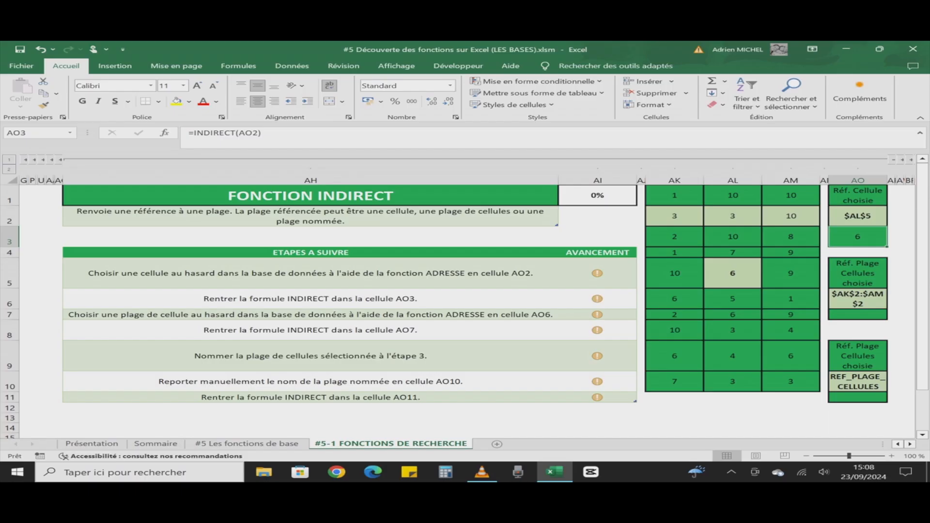
Step: Enter the formula =INDIRECT(AK2:AM2) in cell AO7, under the chosen cell-range reference
left_click(857, 315)
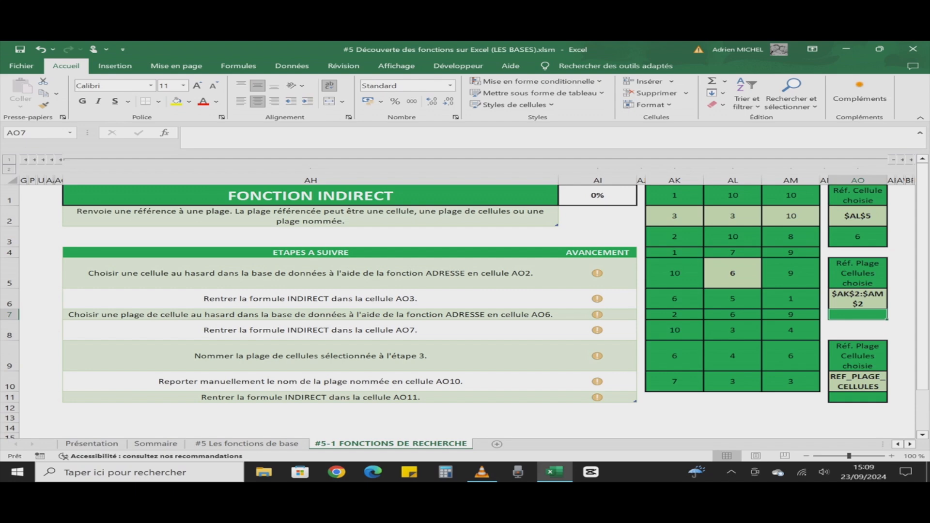
left_click_drag(674, 216, 792, 216)
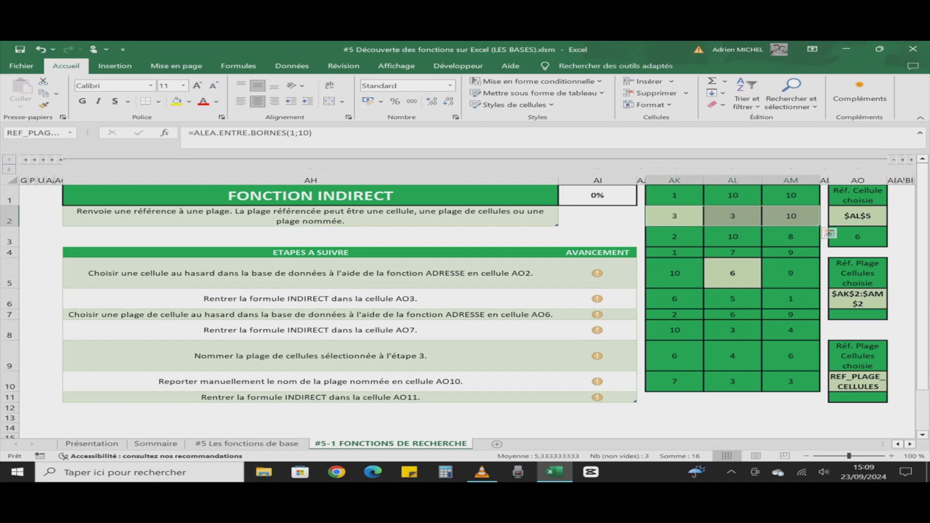
left_click(858, 315)
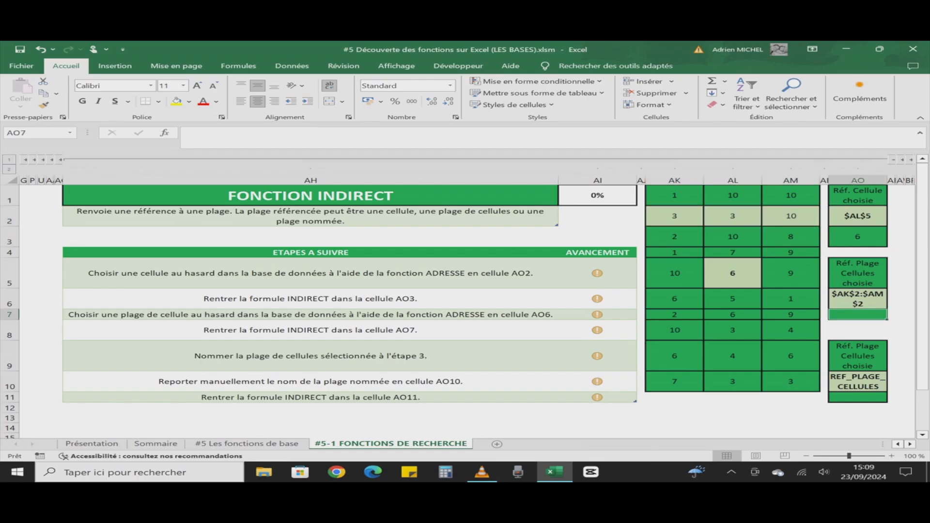
type("=")
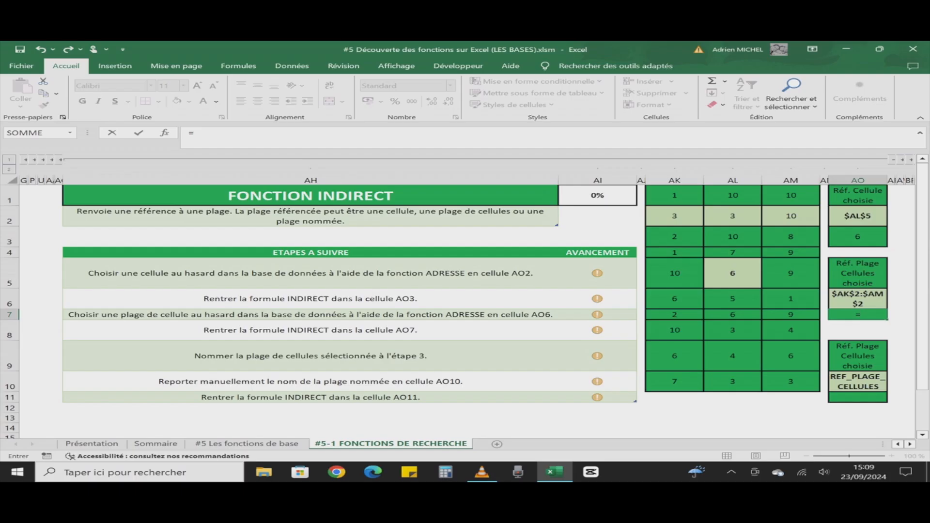
type("in")
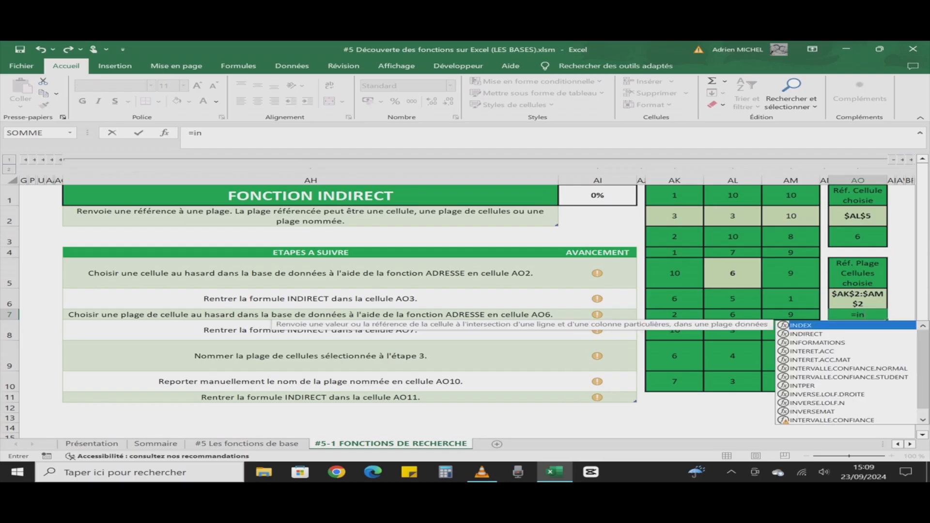
type("d")
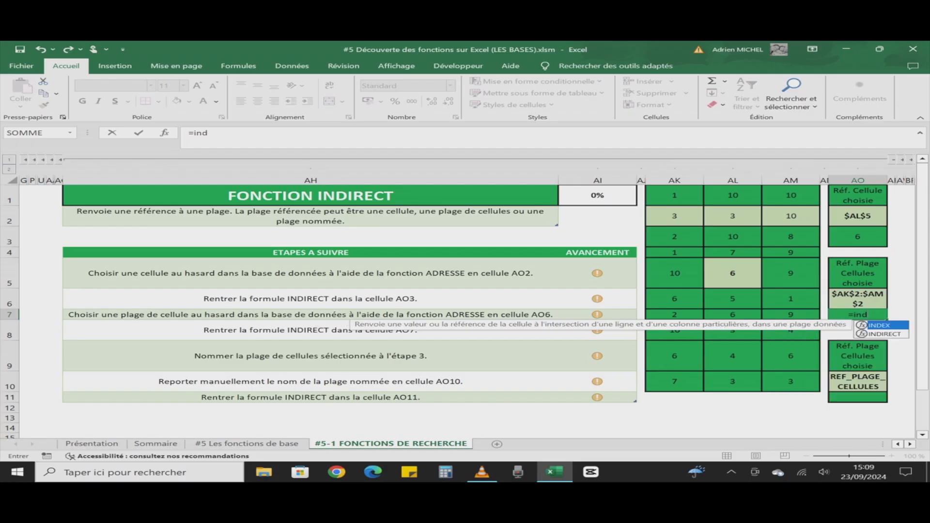
type("irect(")
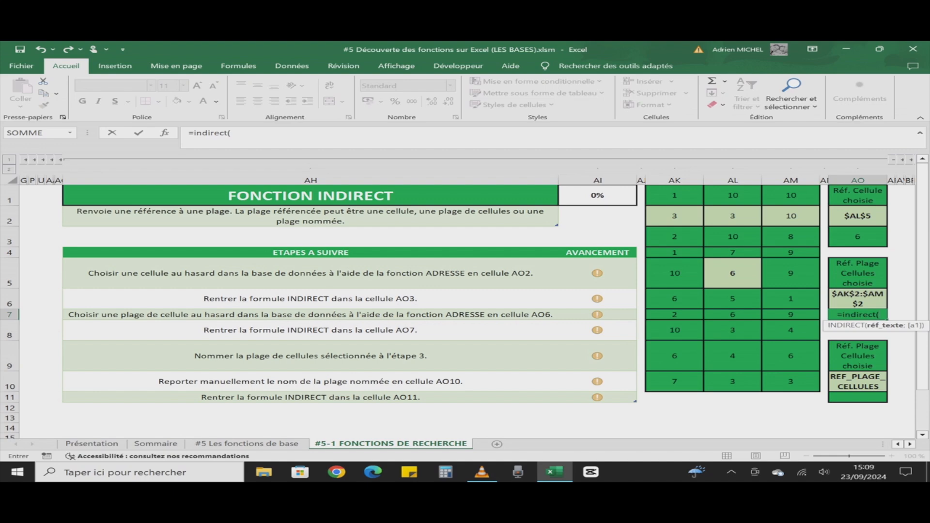
type("AK2")
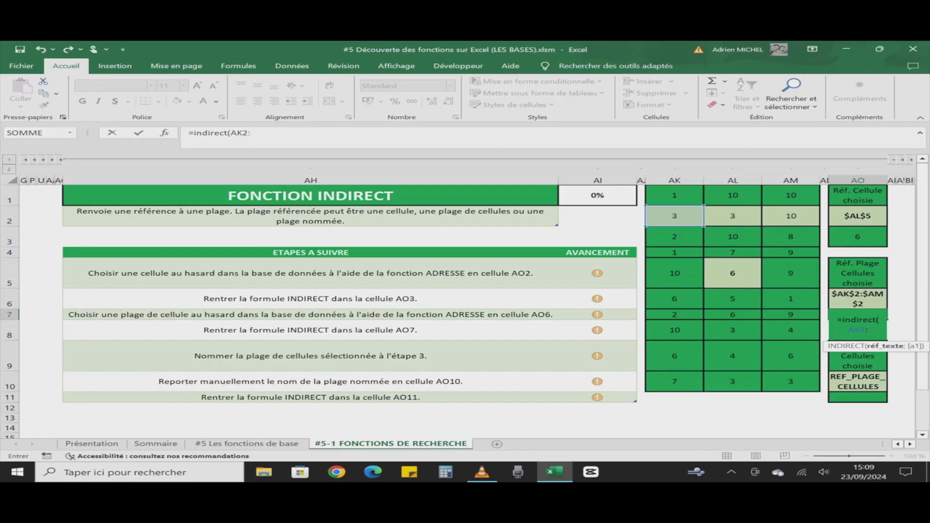
type(":AM2")
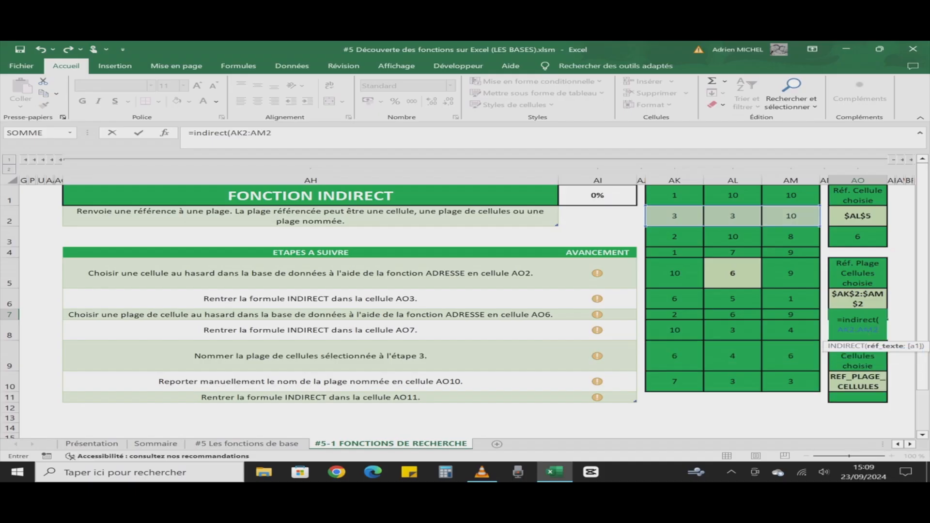
type(")")
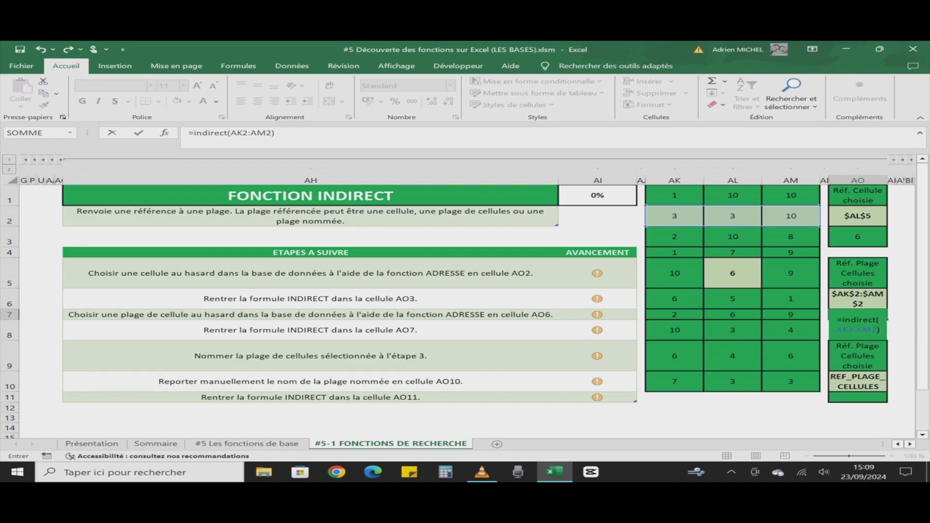
key("Return")
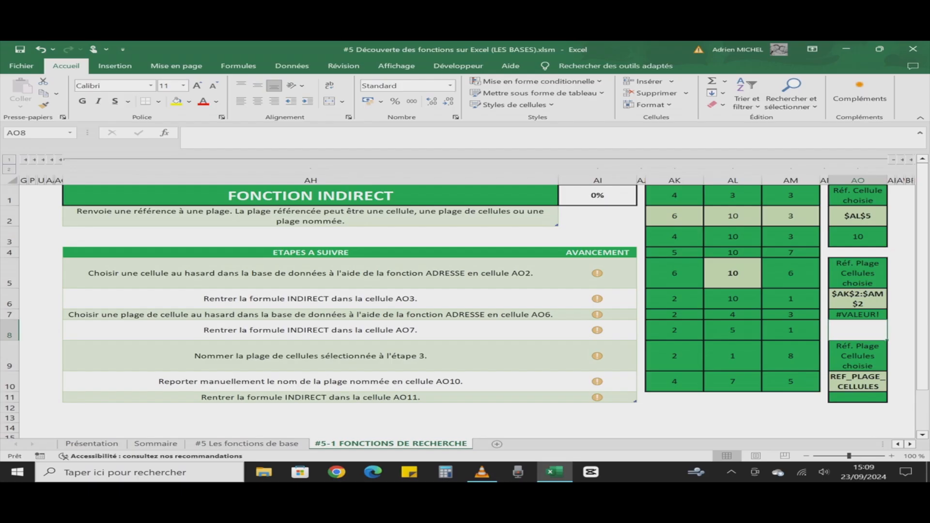
Step: Wrap the INDIRECT formula in cell AO7 in a SOMME function, giving =SOMME(INDIRECT(AK2:AM2))
left_click(858, 315)
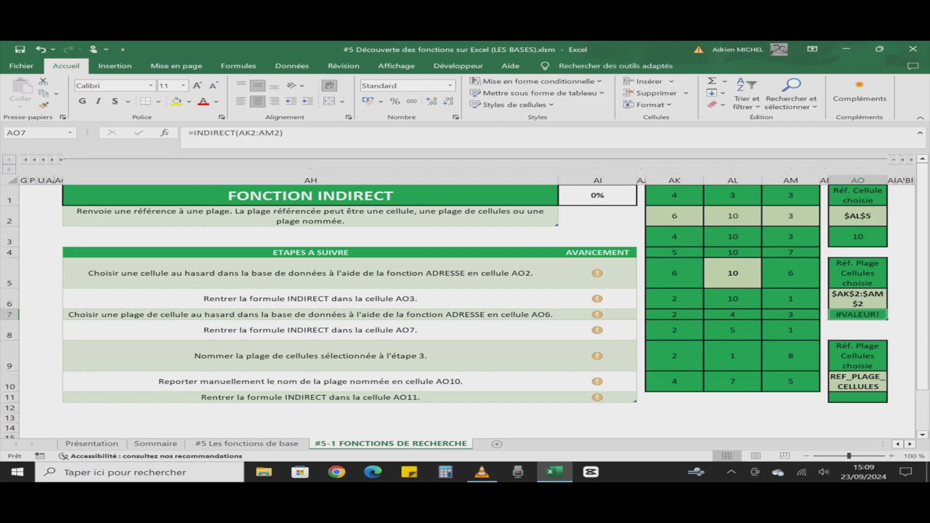
key("F2")
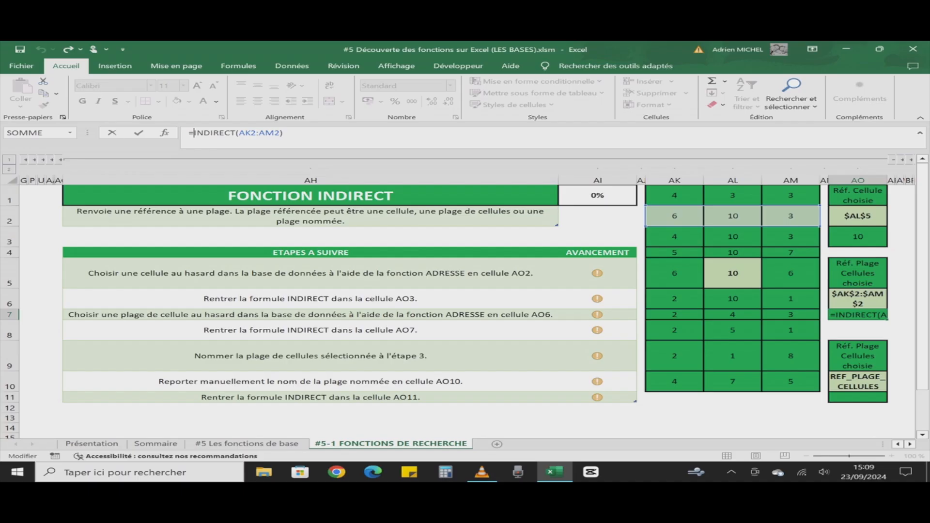
type("somme(")
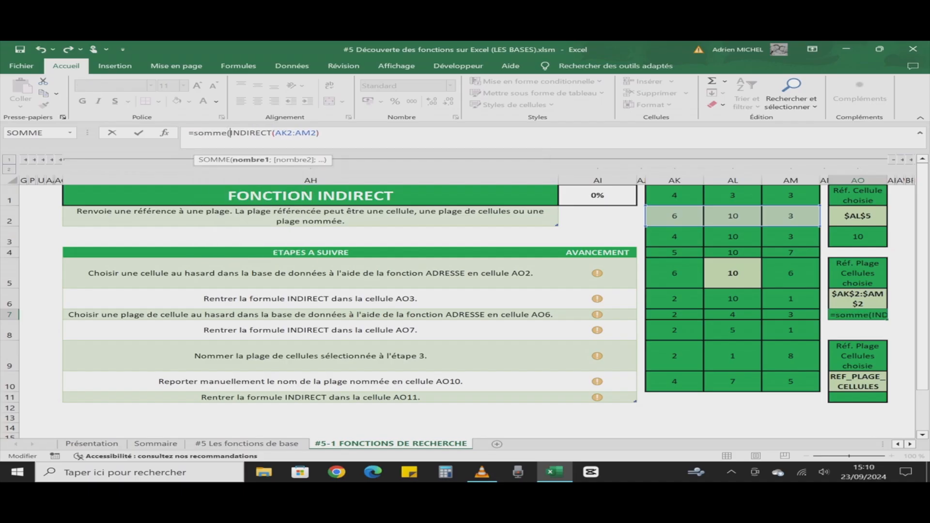
left_click(320, 132)
type(")")
key("Return")
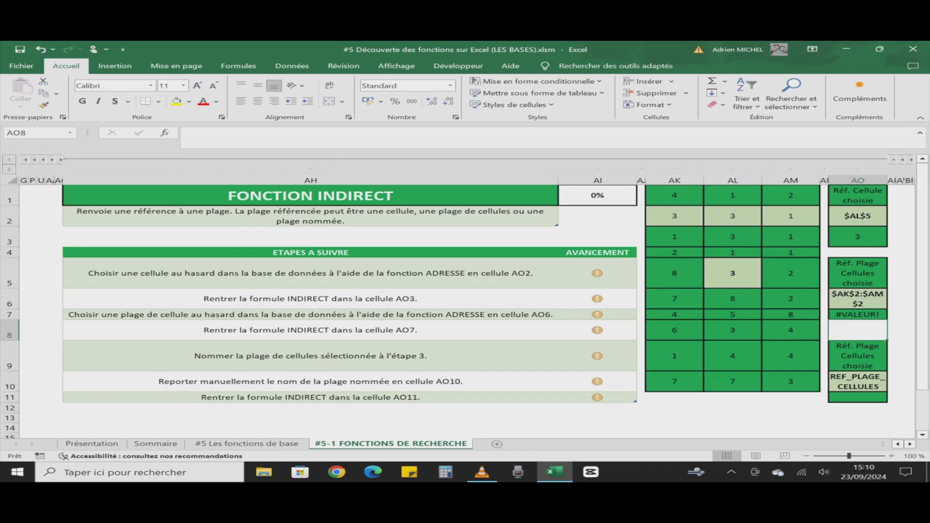
Step: Replace the AK2:AM2 argument in the AO7 formula with AO6, giving =SOMME(INDIRECT(AO6))
left_click(858, 315)
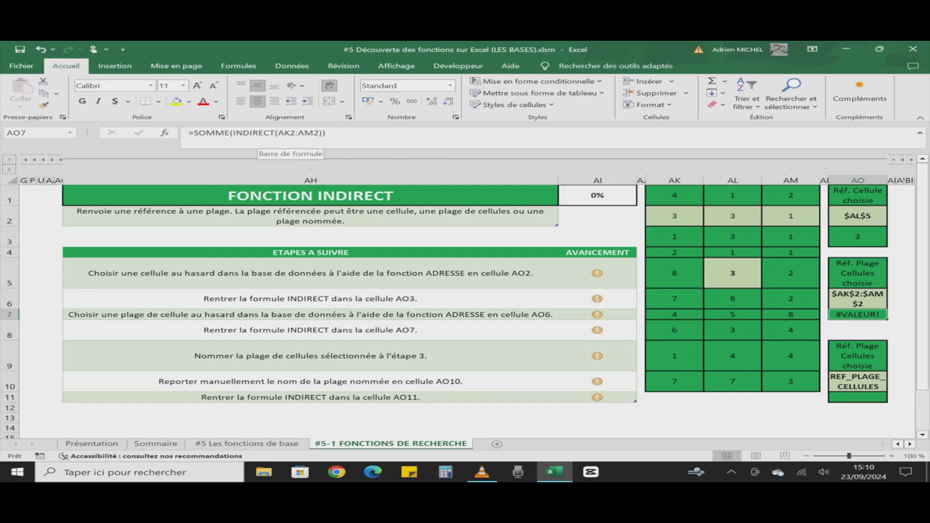
left_click_drag(320, 133, 278, 133)
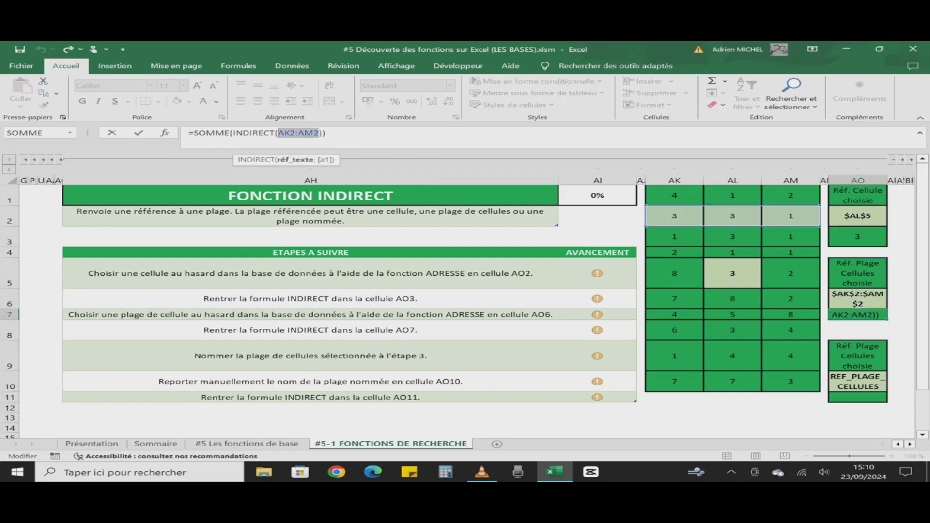
key("BackSpace")
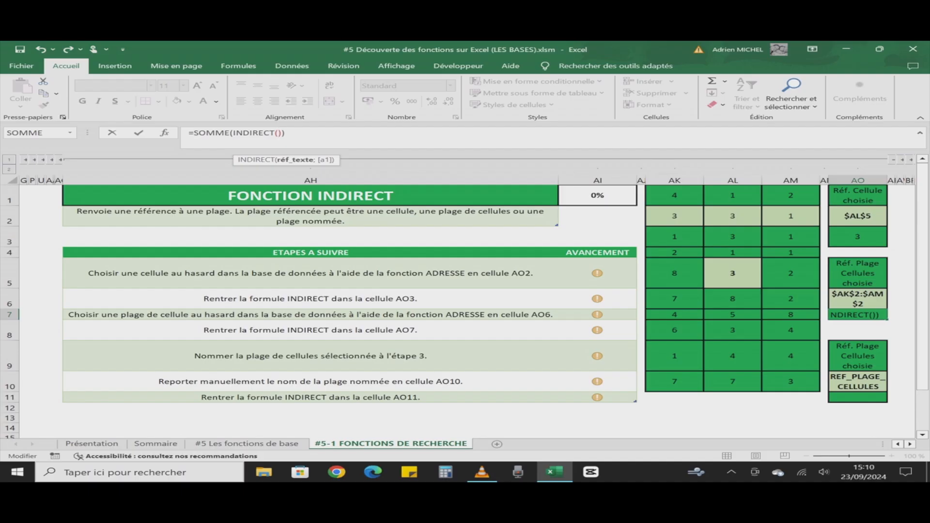
left_click(858, 299)
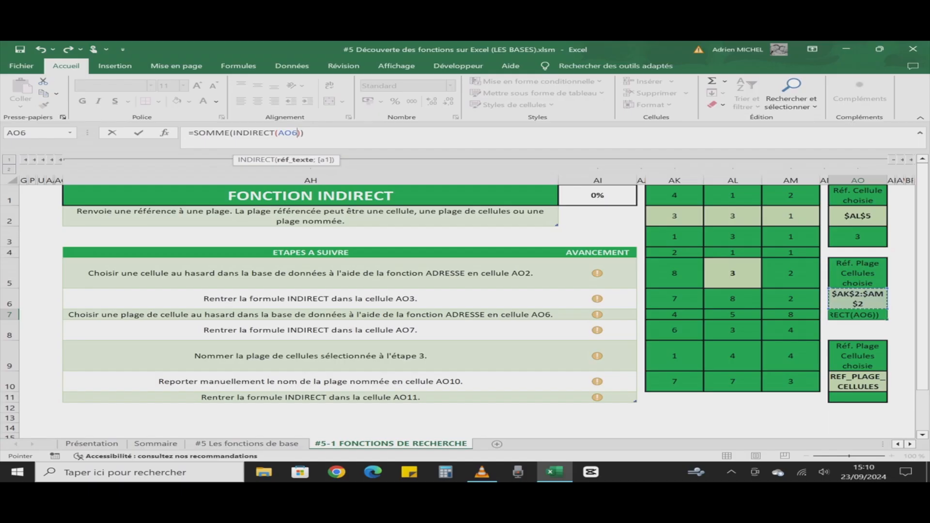
key("Return")
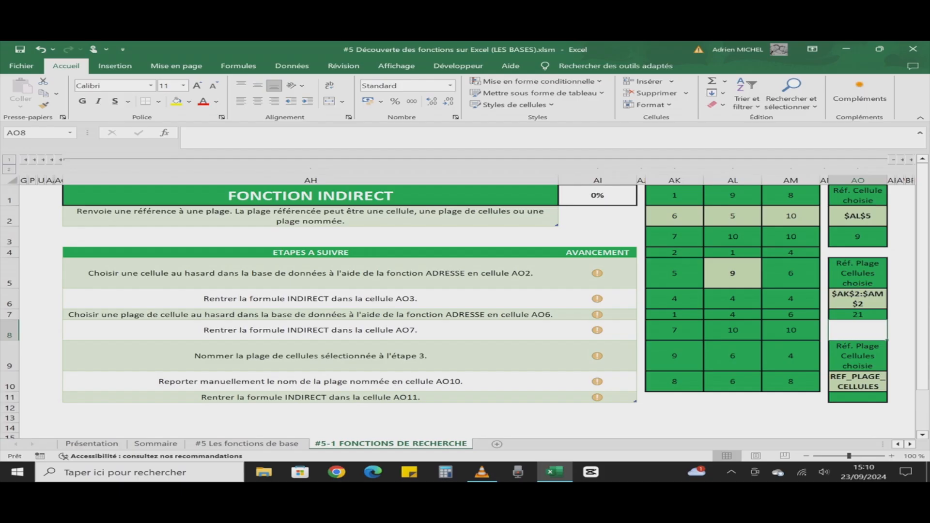
Step: Enter the formula =INDIRECT(AO10) in cell AO11, under the named-range reference REF_PLAGE_CELLULES
left_click(857, 398)
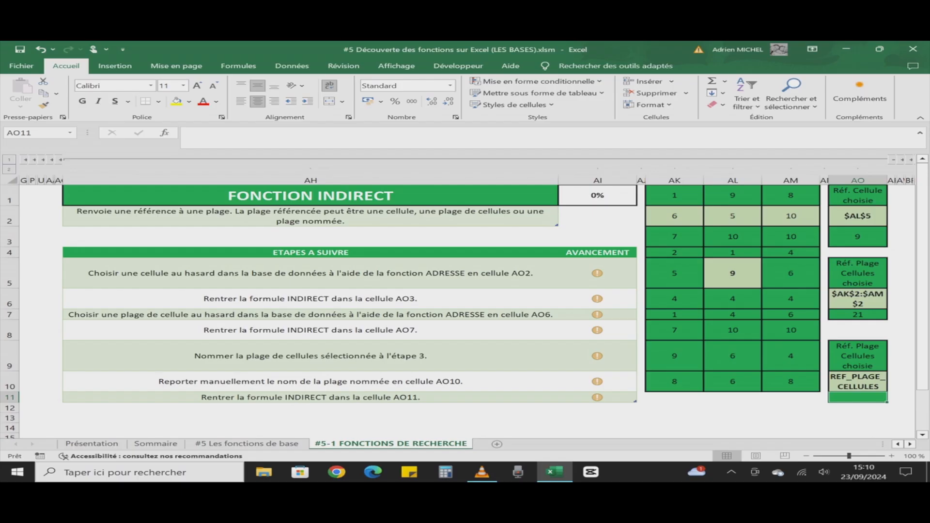
type("=")
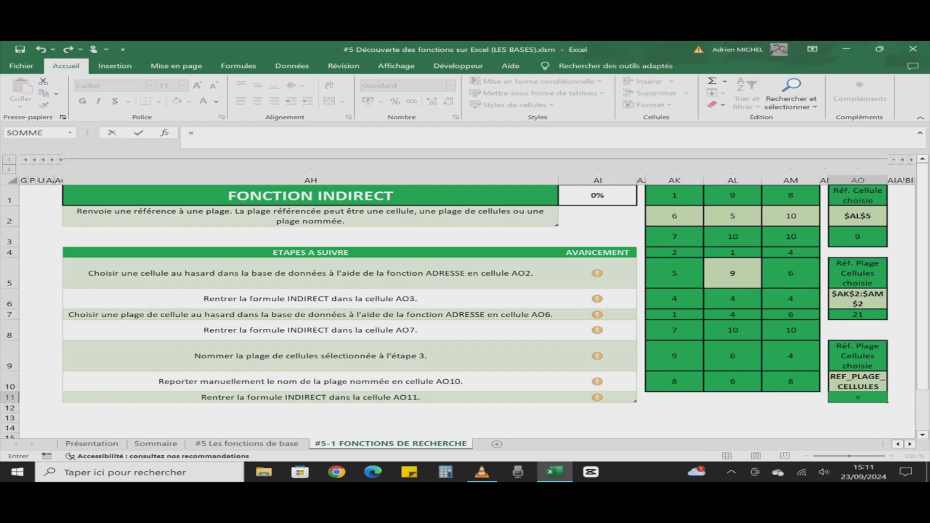
type("indi")
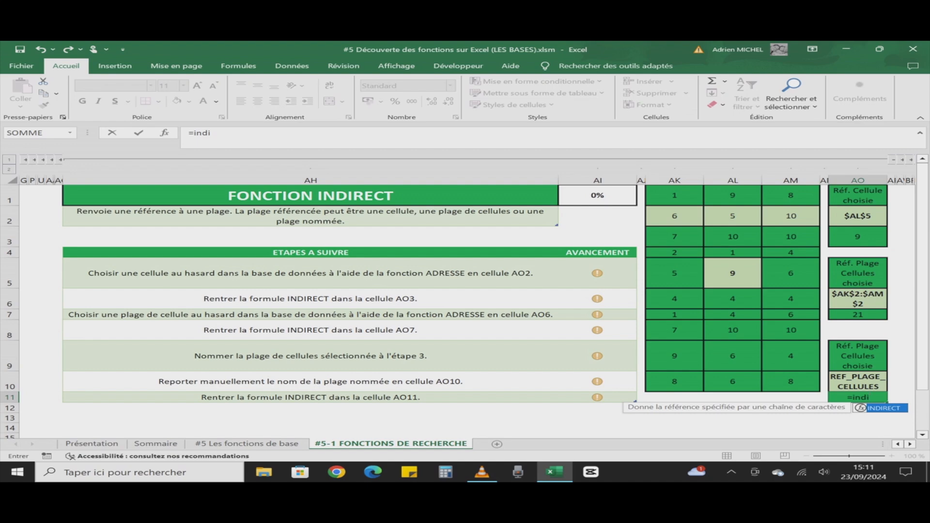
type("(")
key("BackSpace")
key("Tab")
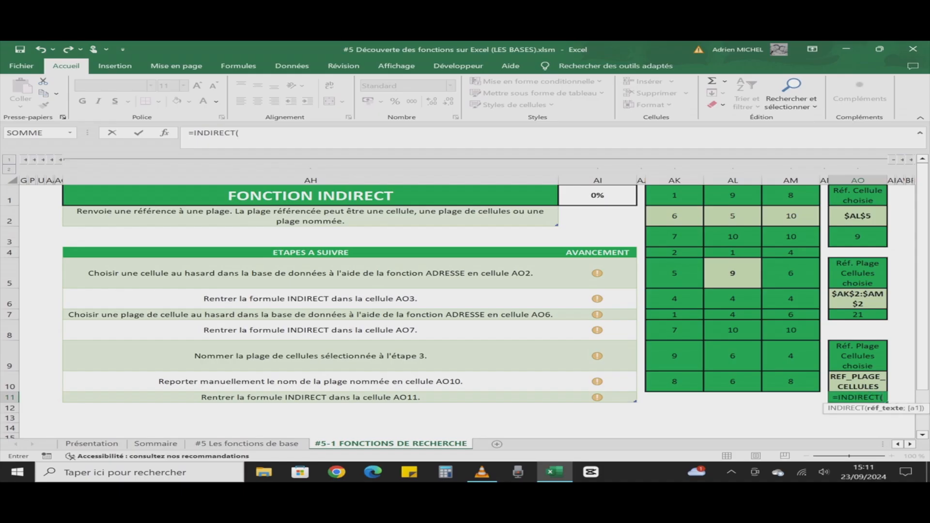
key("Up")
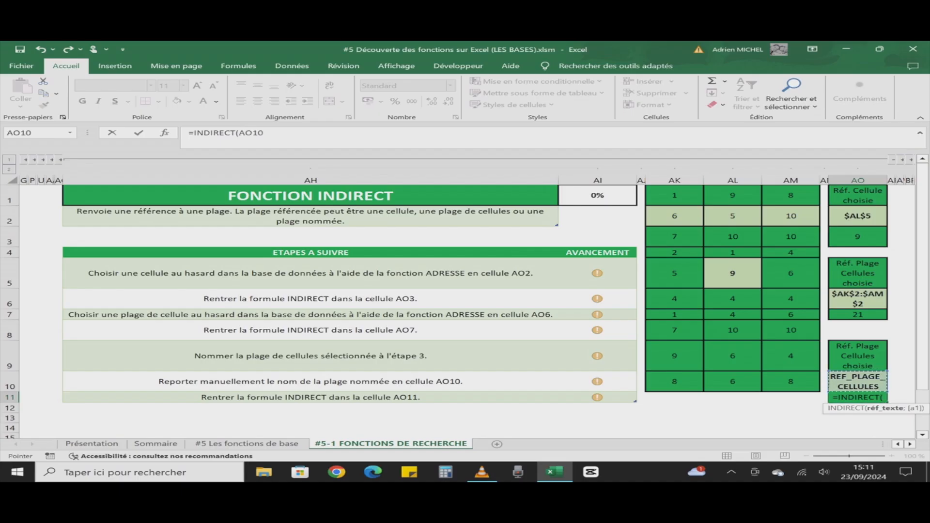
type(")")
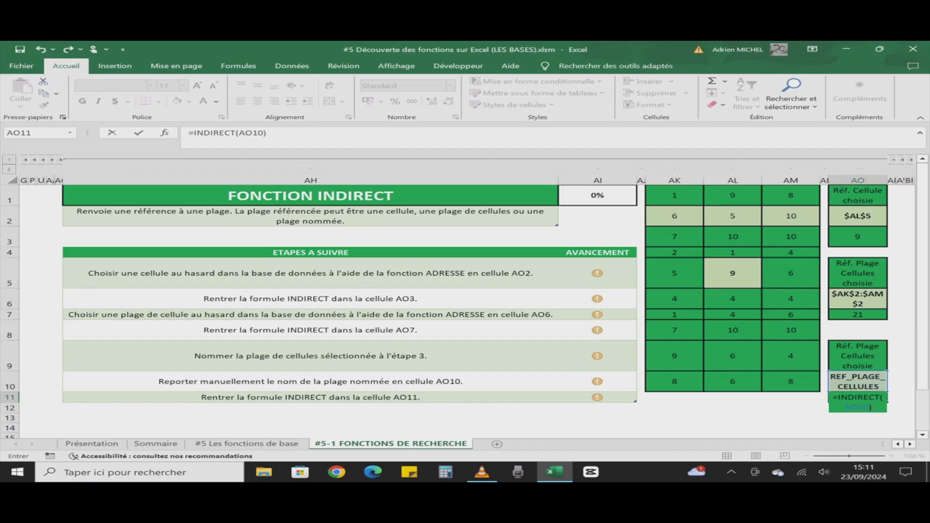
key("Return")
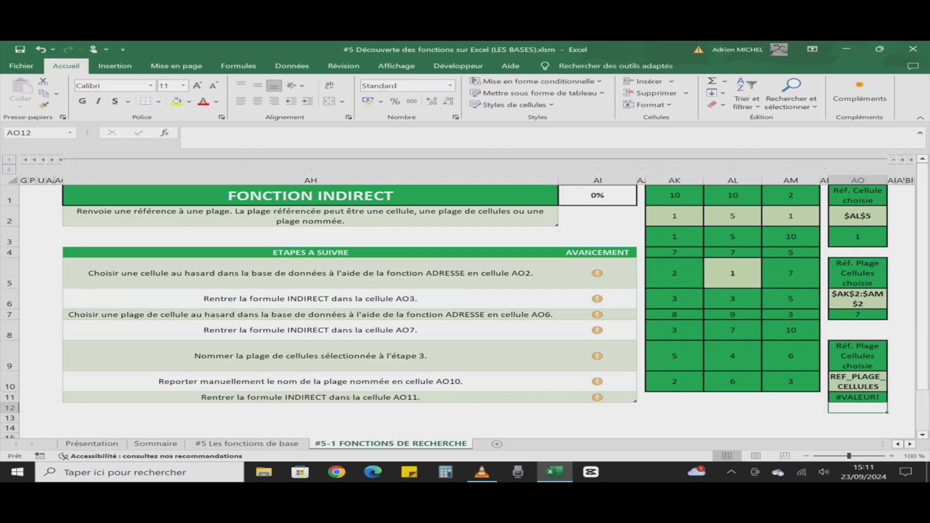
Step: Wrap the INDIRECT formula in cell AO11 in a SOMME function, giving =SOMME(INDIRECT(AO10))
left_click(858, 398)
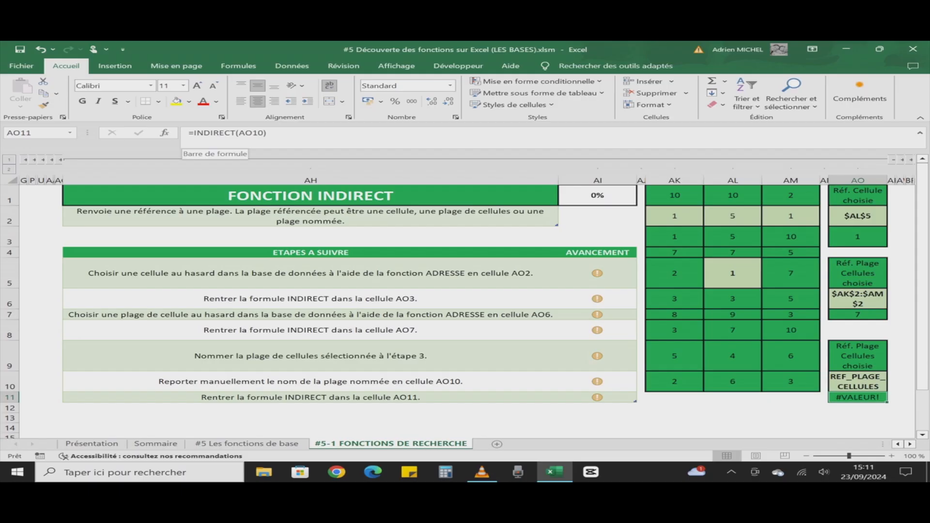
left_click(193, 133)
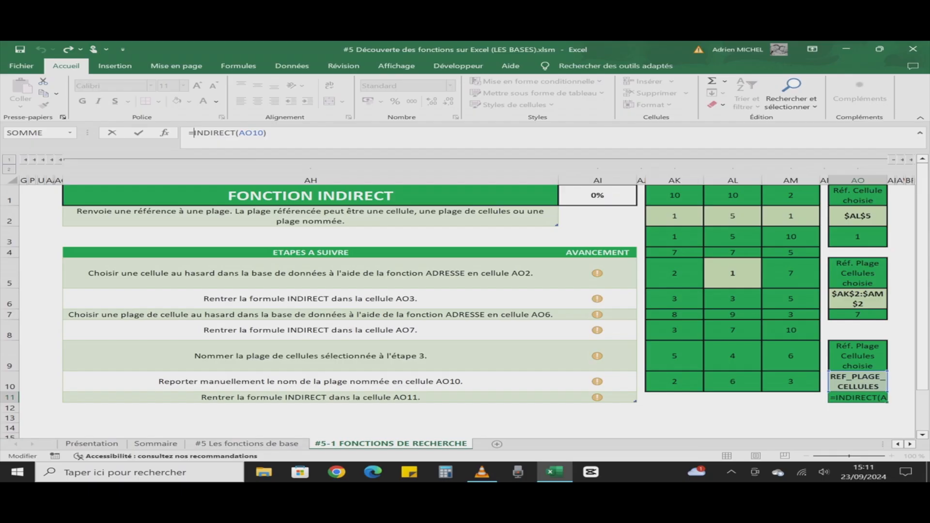
type("somme(")
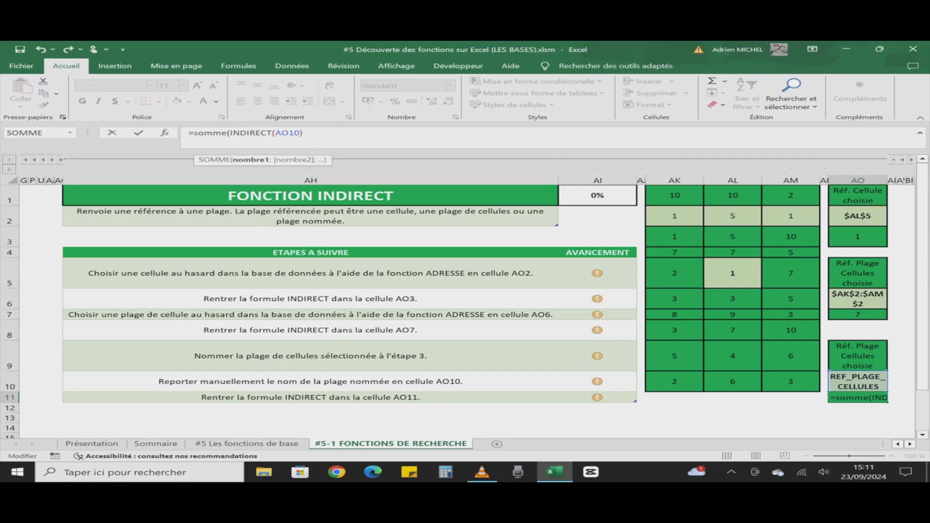
key("End")
type(")")
key("Return")
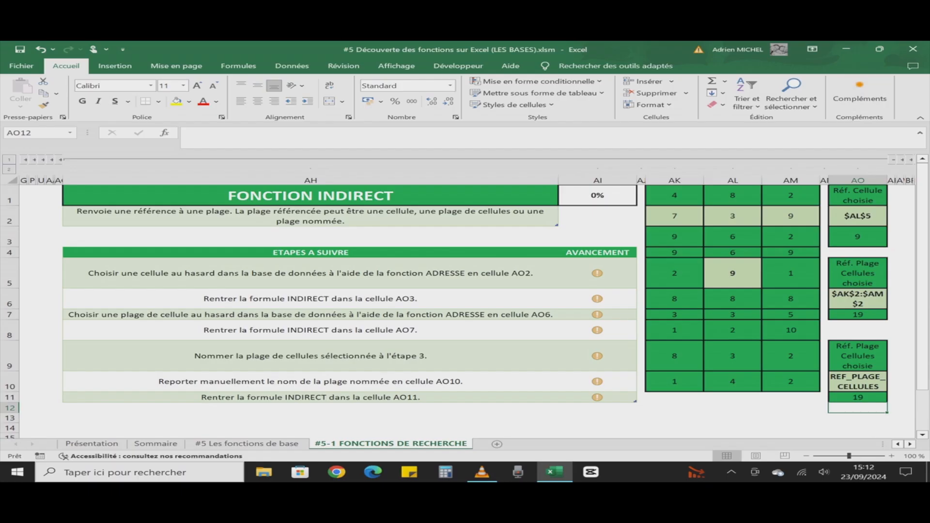
Step: Set the FONCTION INDIRECT progress cell AI5 to 1 and fill it down to AI11 to mark all steps complete
left_click(902, 160)
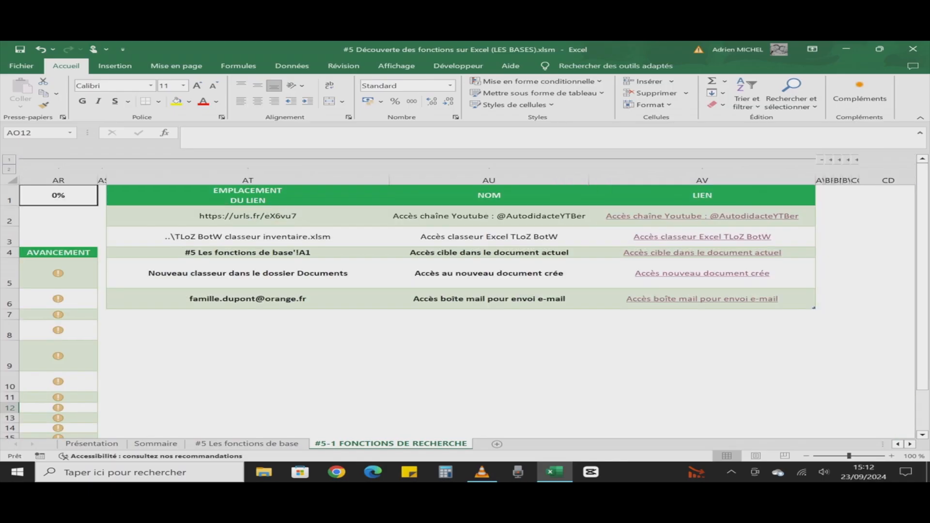
scroll(467, 310, "left", 10)
scroll(467, 310, "left", 1)
scroll(467, 310, "right", 1)
left_click(598, 196)
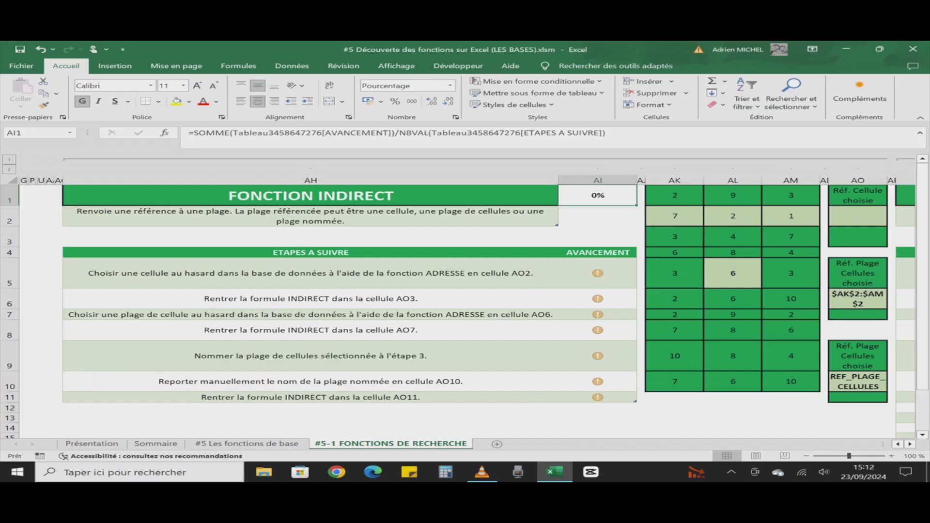
left_click(598, 273)
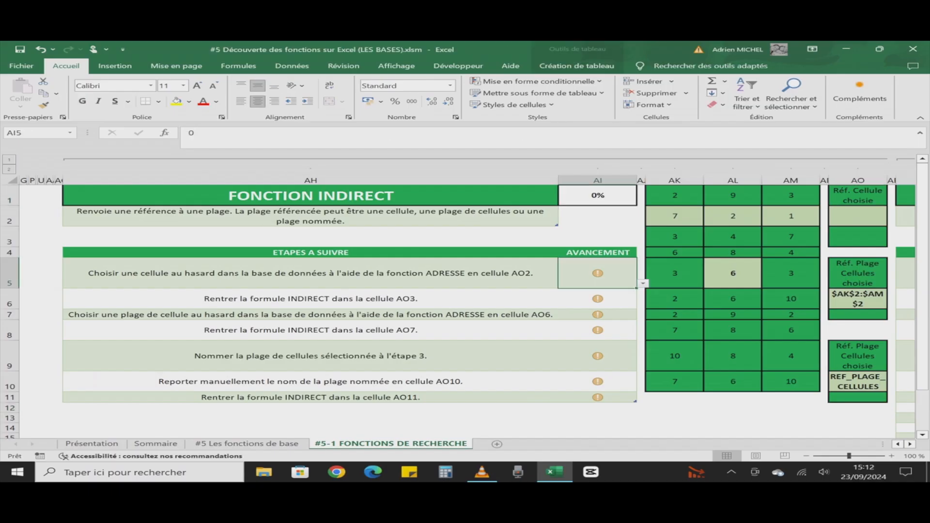
left_click(643, 284)
key("Return")
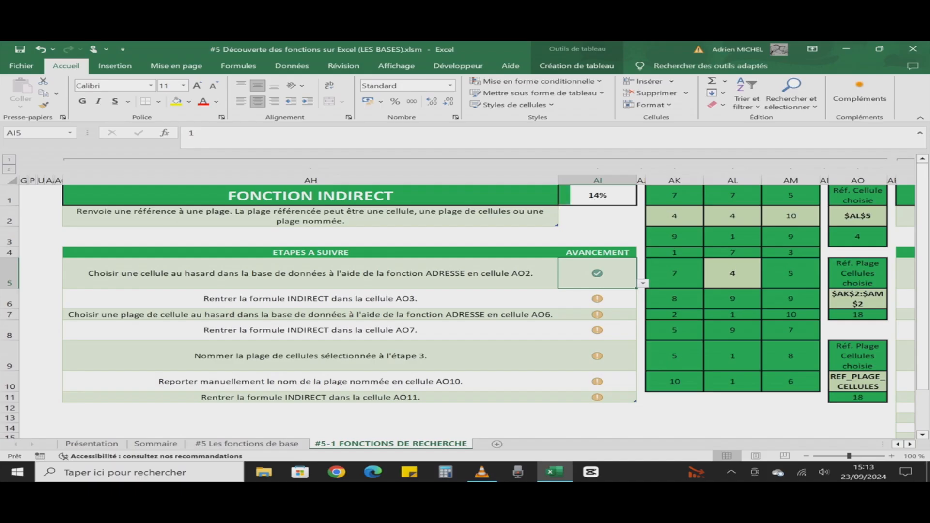
double_click(636, 288)
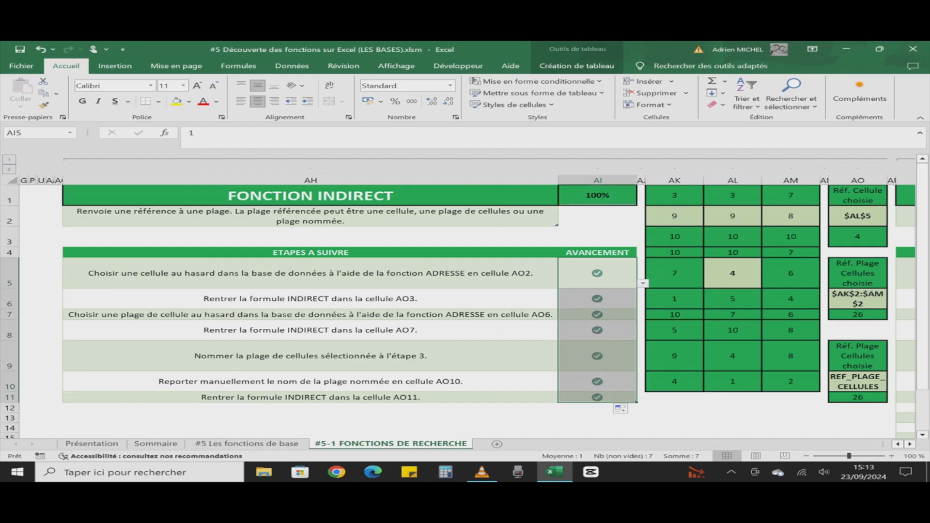
Step: Expand the FONCTION LIEN_HYPERTEXTE section and select link cell AV2 to examine its formula
left_click(893, 159)
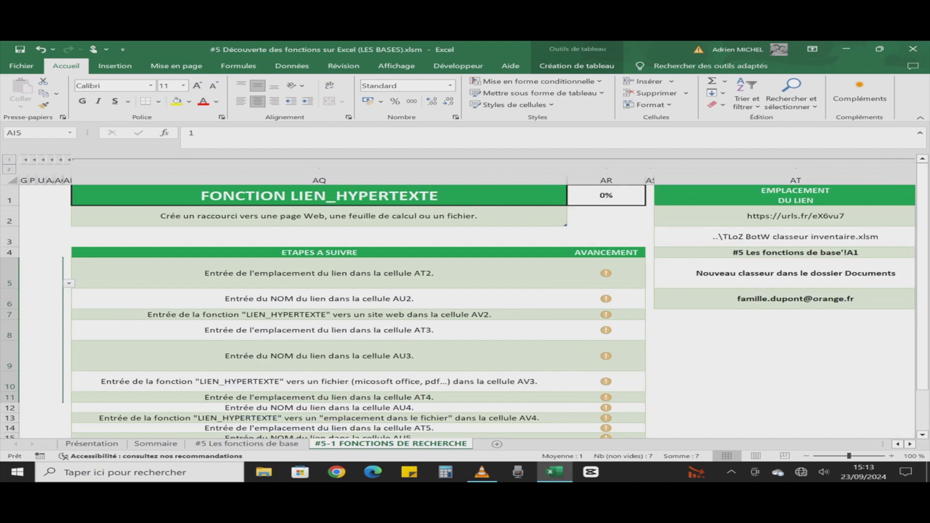
scroll(468, 308, "right", 3)
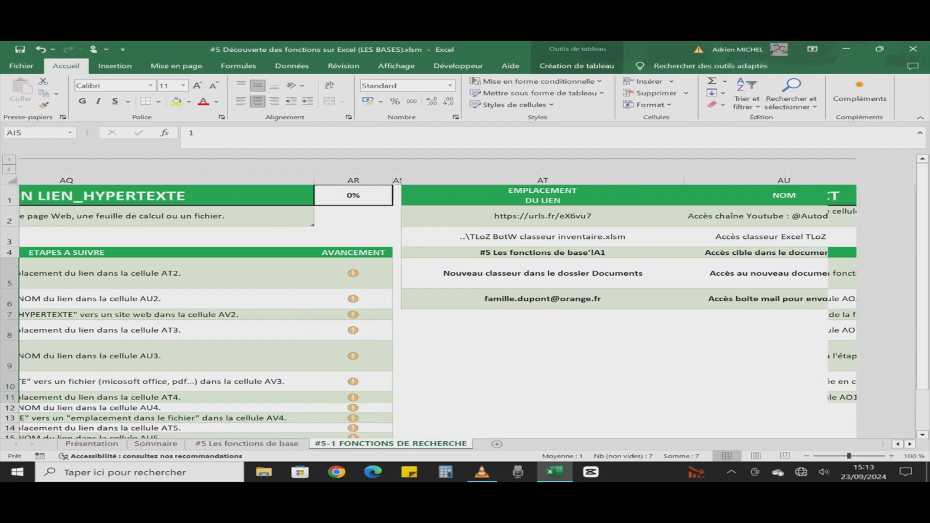
scroll(467, 307, "right", 5)
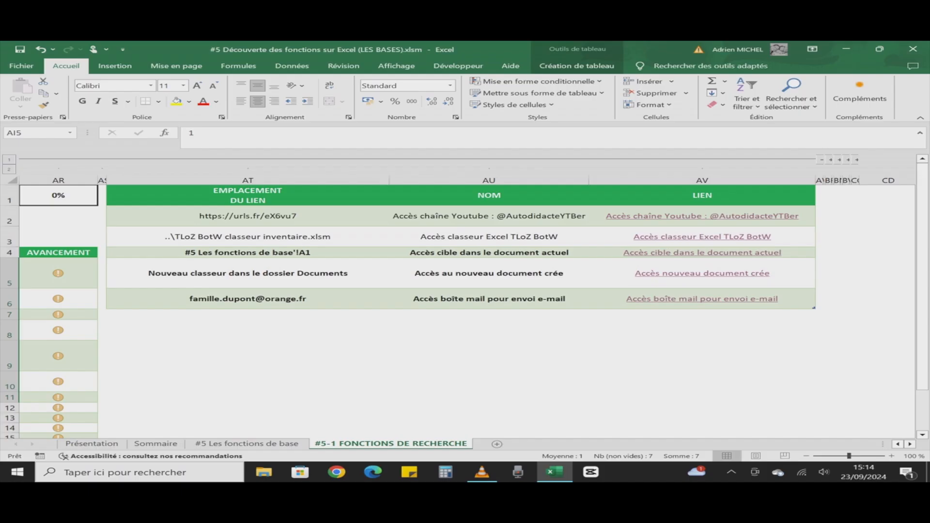
left_click(702, 216)
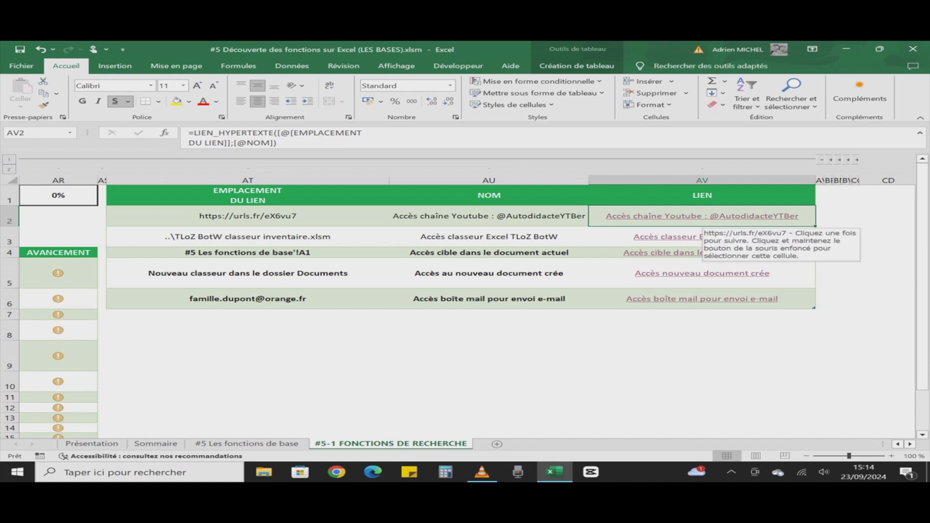
Step: Test the YouTube channel link in AV2 and the TLoZ BotW workbook link in AV3, closing each opened window
left_click(698, 217)
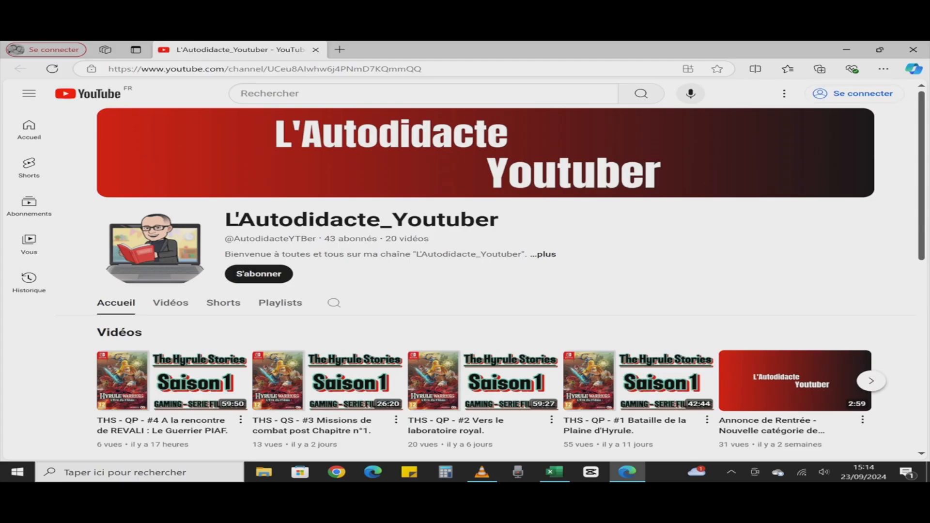
left_click(913, 50)
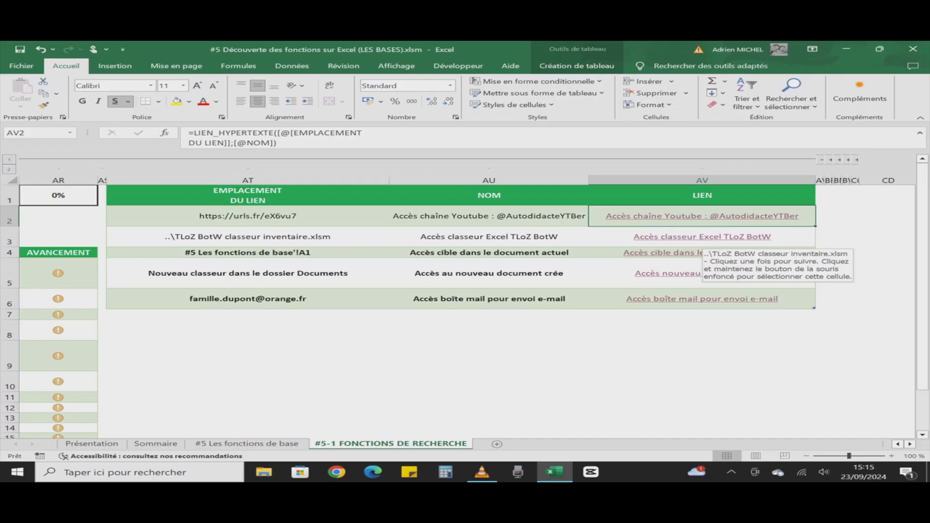
left_click(702, 238)
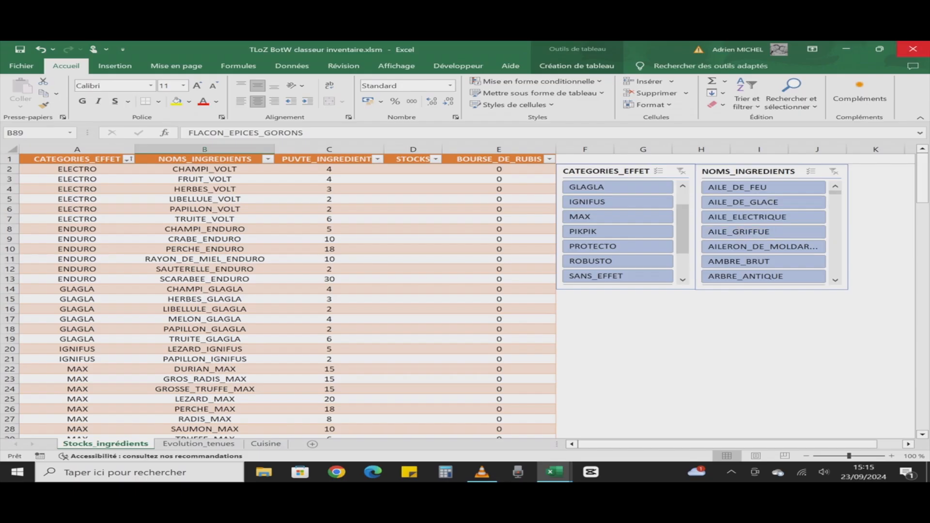
left_click(914, 49)
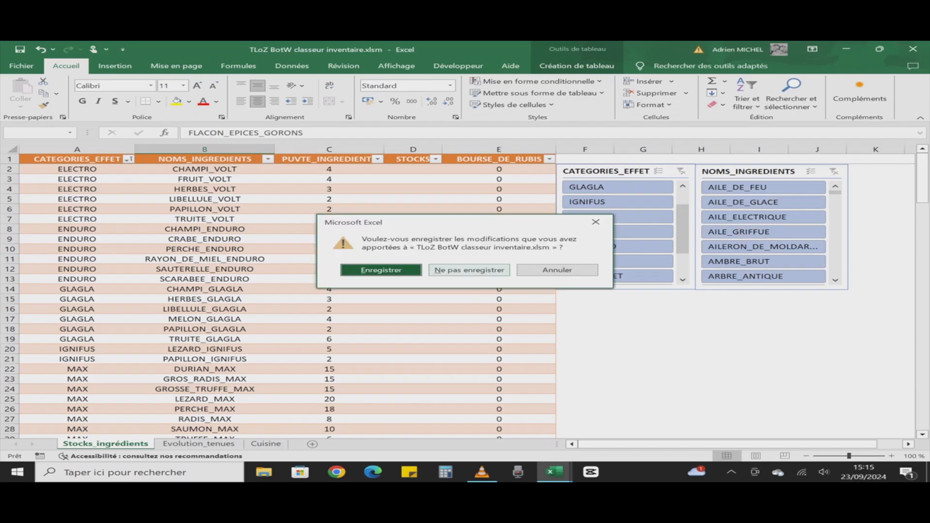
key("Return")
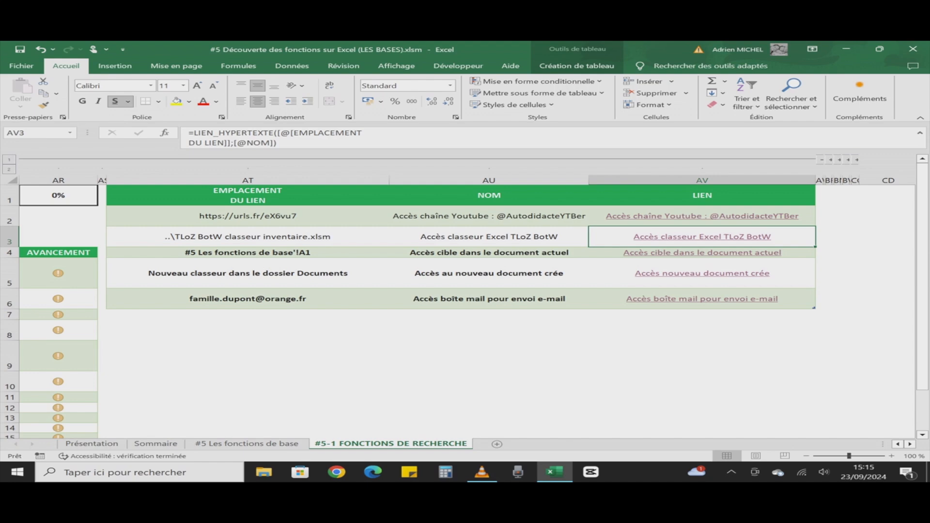
Step: Select link cell AV4, examine the new-document options for inserting a hyperlink in empty cell AV8, and cancel without creating a link
key("Down")
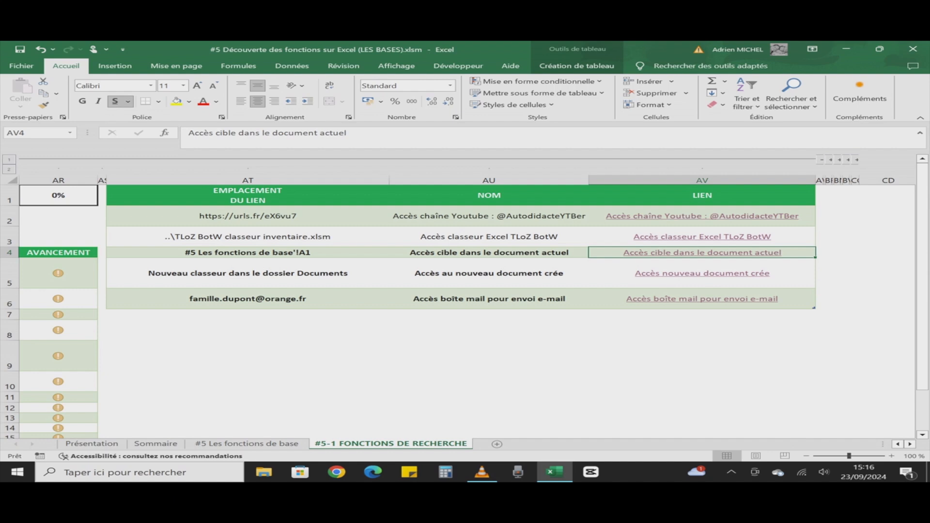
left_click(702, 331)
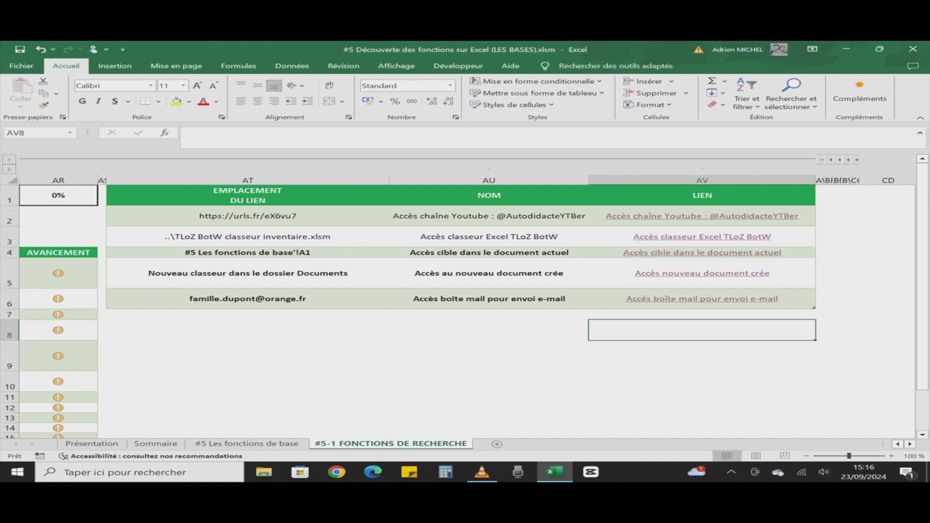
key("ctrl+k")
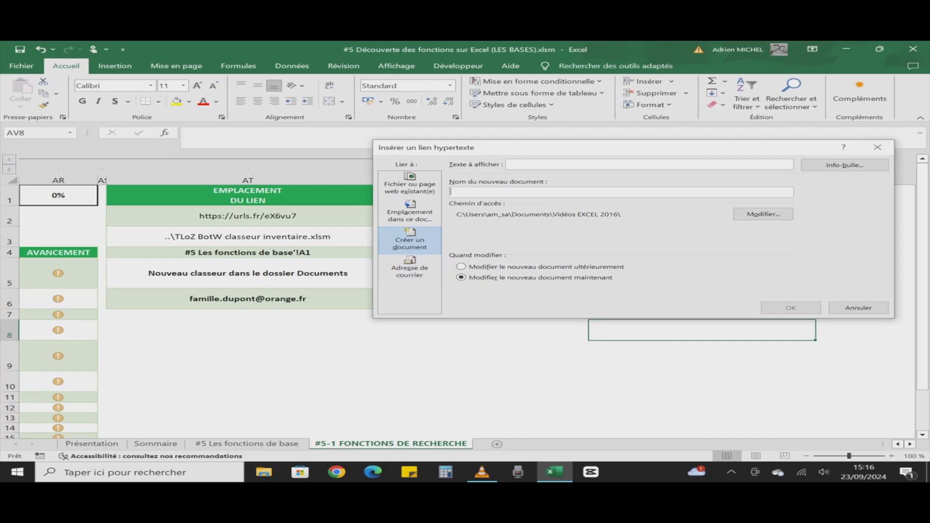
left_click(859, 307)
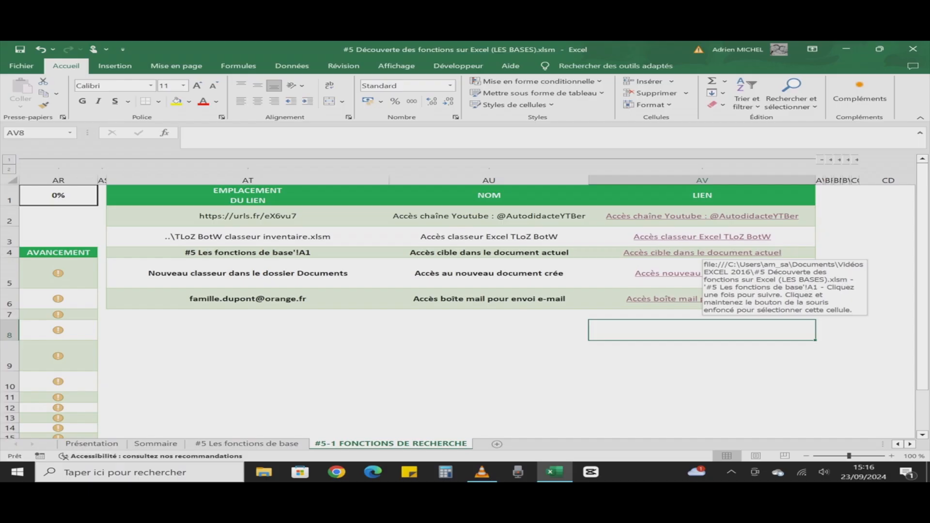
Step: Test the sheet link in AV4 and the new-document link in AV5, returning each time to the #5-1 FONCTIONS DE RECHERCHE sheet
left_click(702, 253)
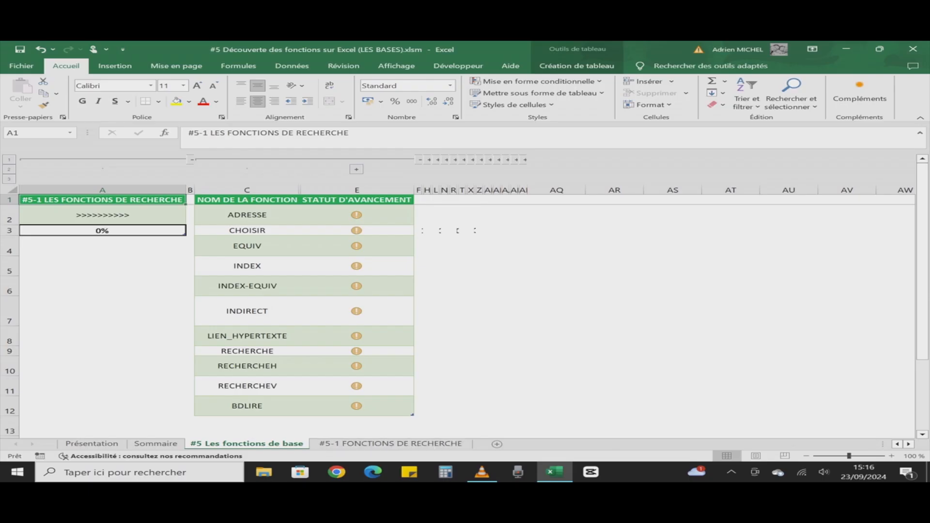
left_click(390, 444)
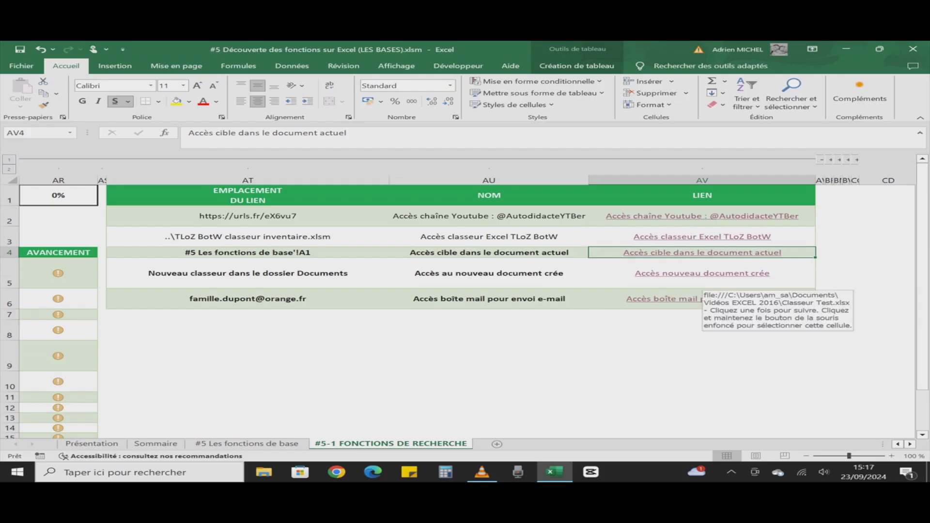
left_click(702, 280)
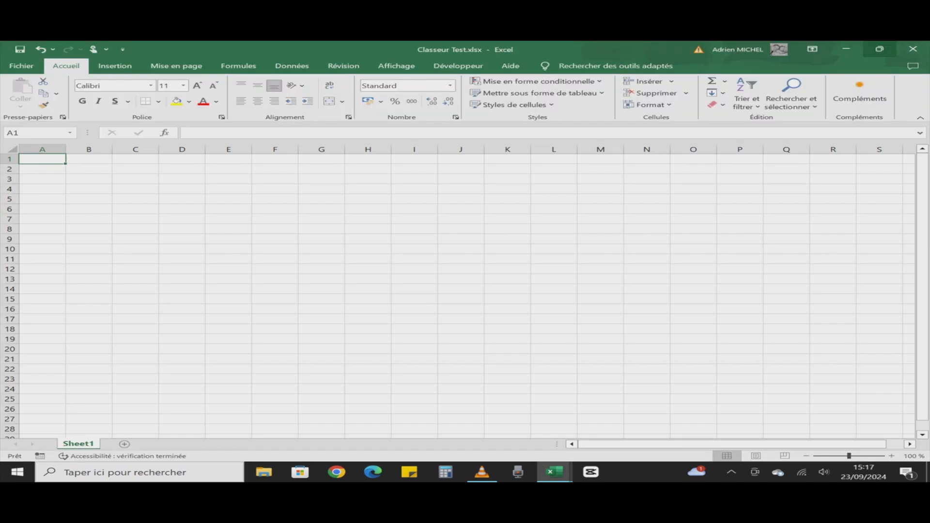
left_click(913, 49)
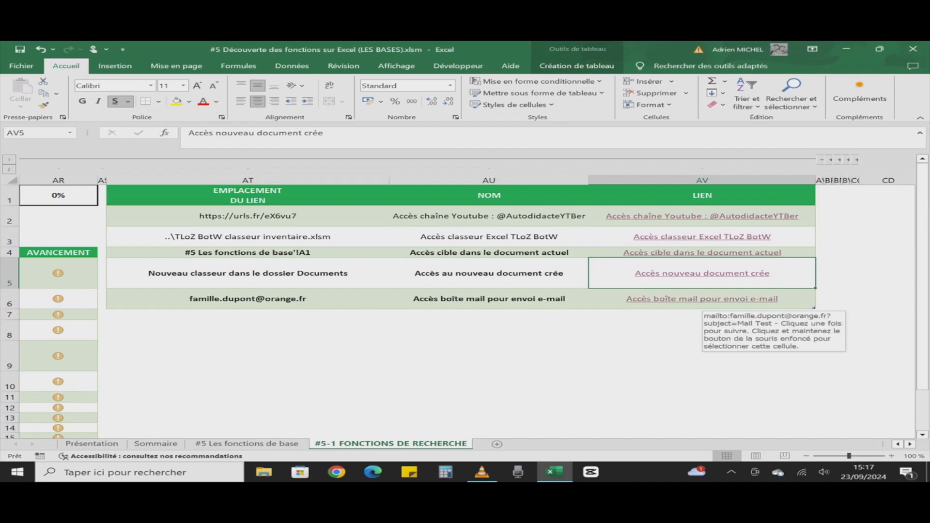
Step: Follow the e-mail link in cell AV6 and set Outlook (new) as the application always used to open it
left_click(702, 299)
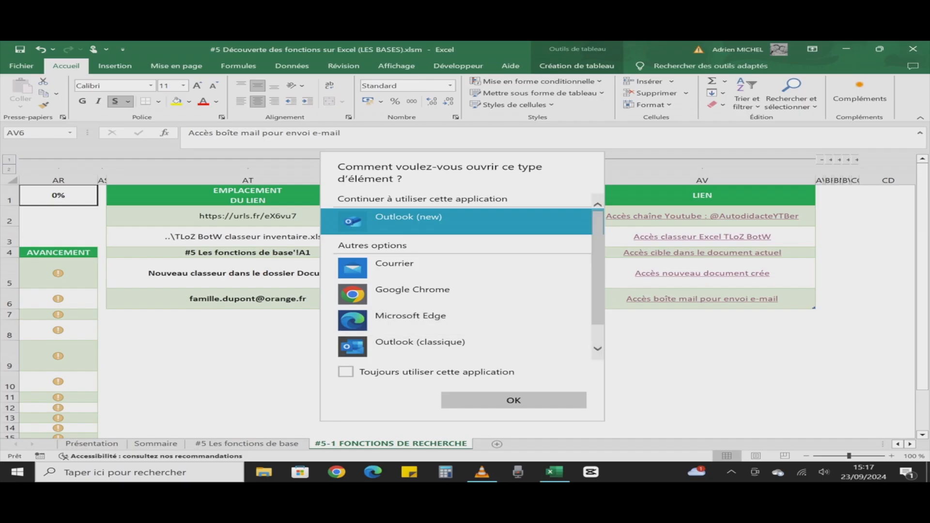
left_click(345, 372)
left_click(513, 401)
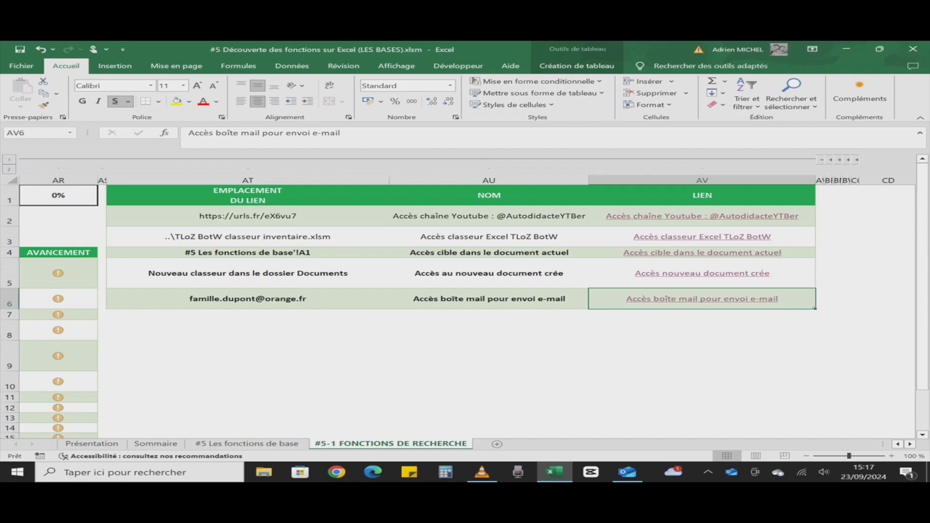
Step: Switch to Outlook, check the recipient and subject of the pre-filled Mail Test message, and close the draft and Outlook
mouse_move(628, 472)
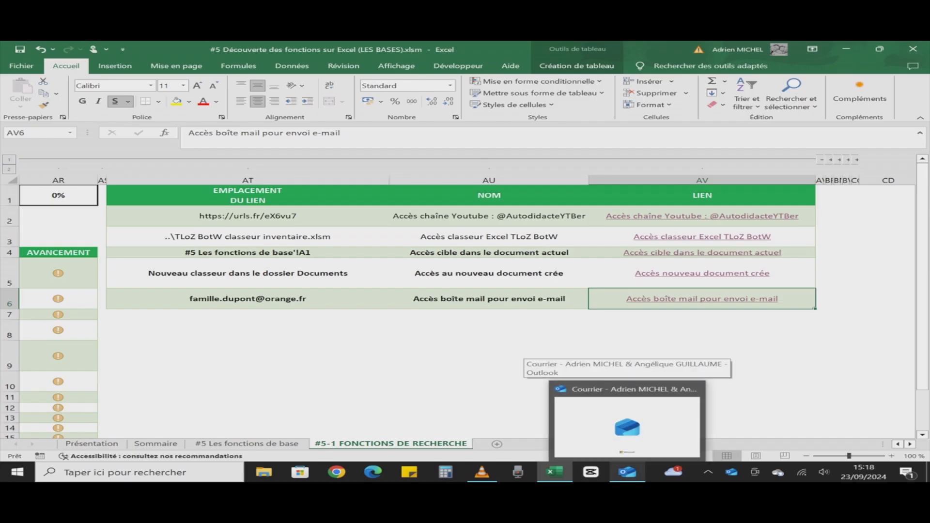
left_click(627, 472)
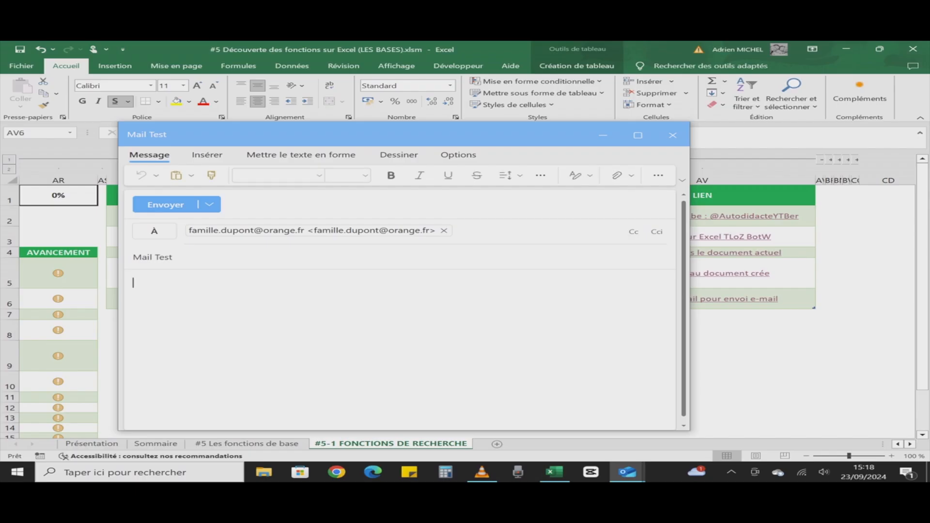
left_click_drag(378, 135, 702, 231)
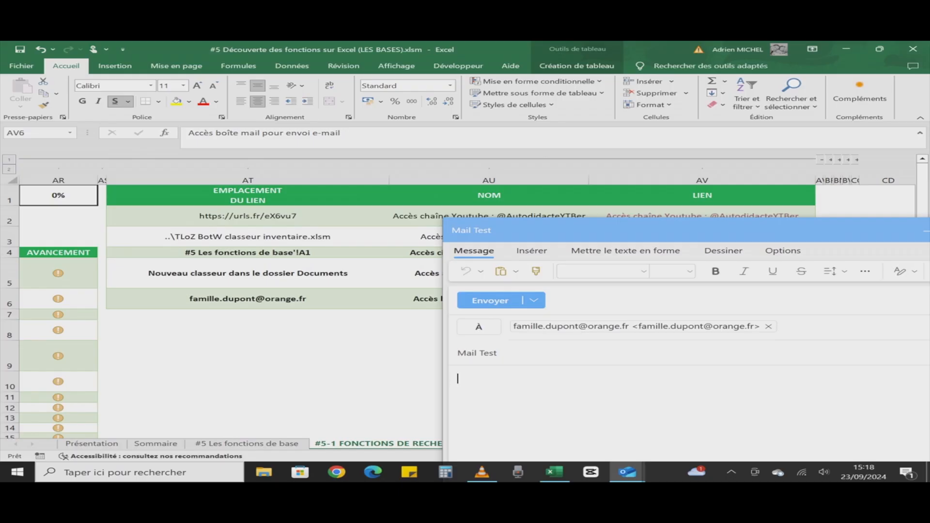
left_click_drag(702, 230, 429, 129)
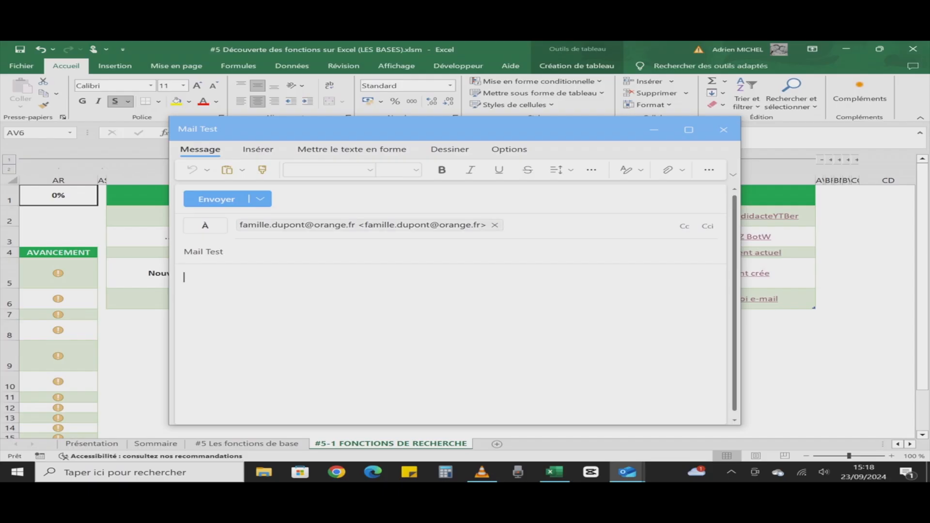
mouse_move(363, 225)
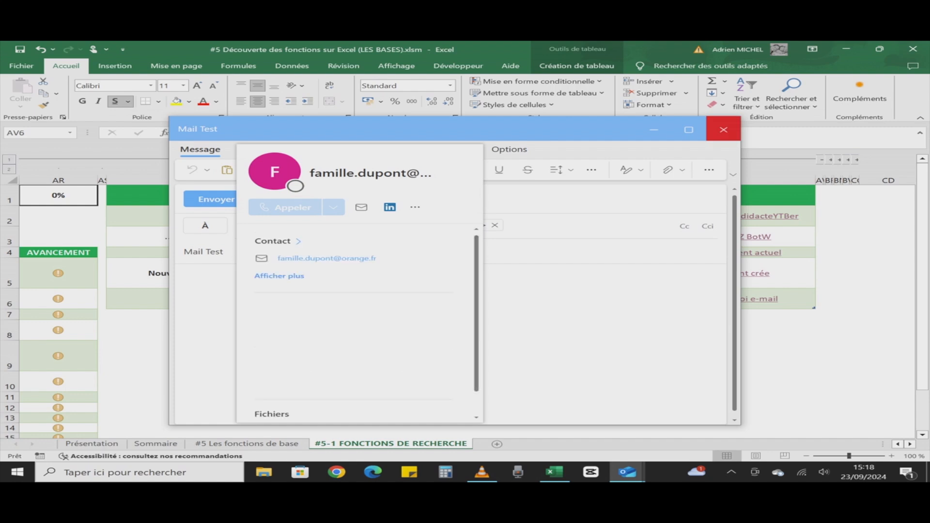
left_click(723, 129)
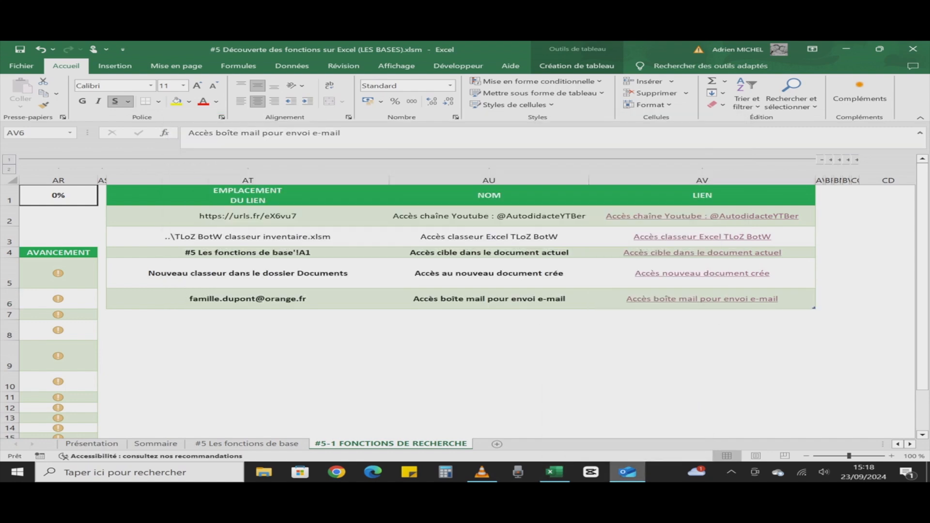
right_click(627, 472)
left_click(597, 449)
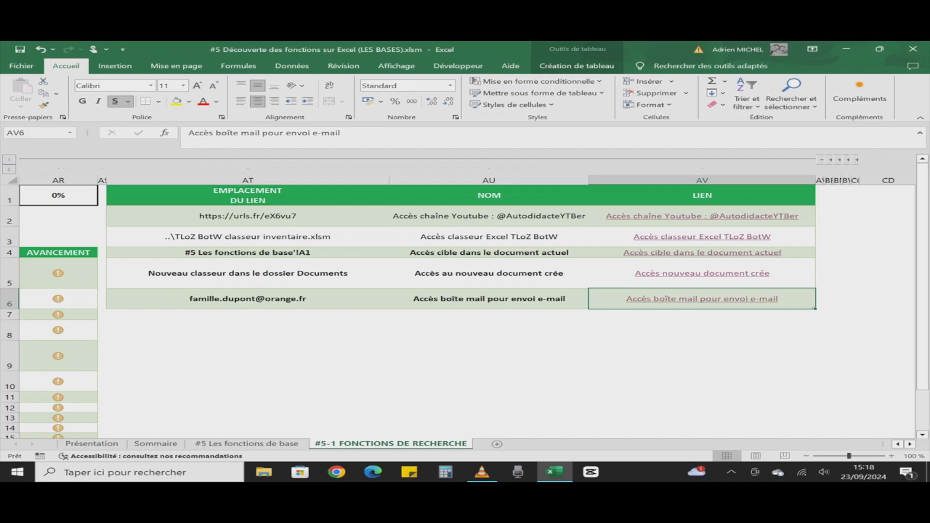
Step: Start a LIEN_HYPERTEXTE formula in empty cell AV8 to view its expected arguments, and discard the entry
left_click(702, 330)
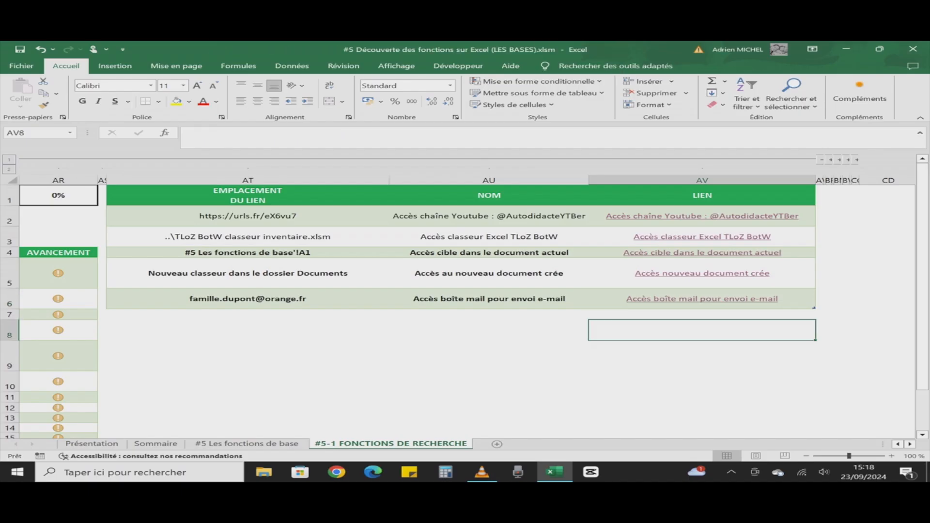
type("=l")
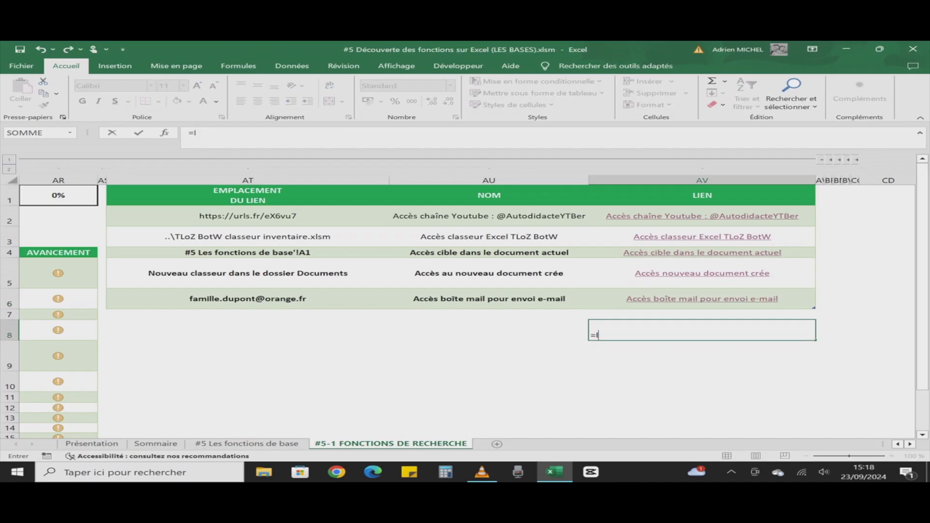
type("ien")
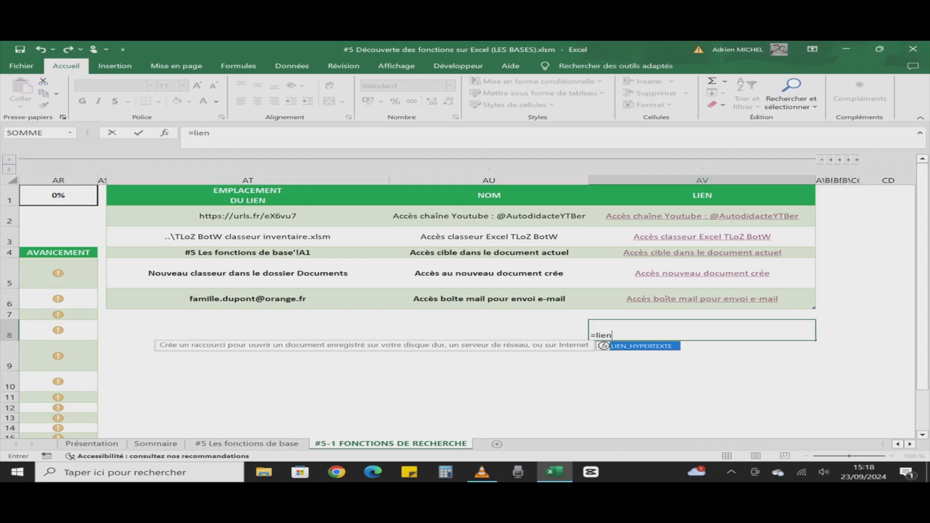
key("Tab")
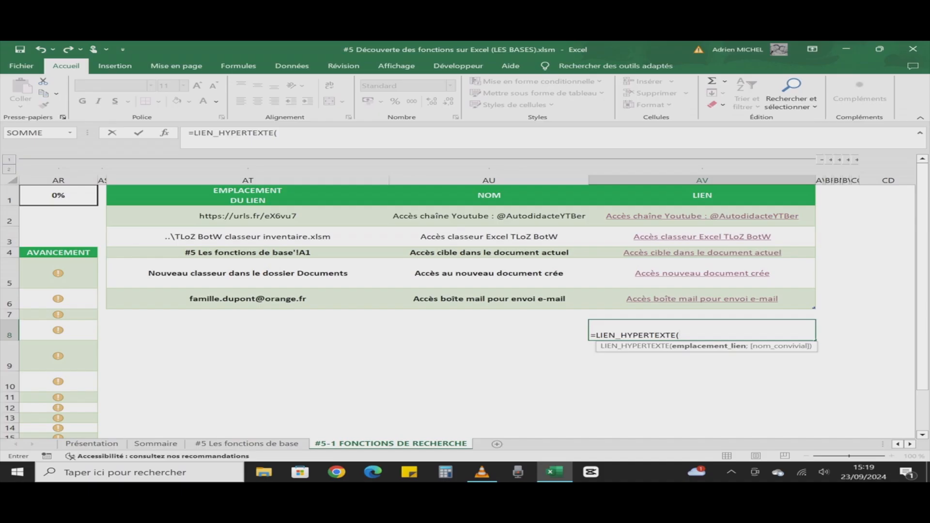
key("BackSpace")
key("BackSpace")
key("BackSpace")
key("BackSpace")
key("BackSpace")
key("BackSpace")
key("BackSpace")
key("BackSpace")
key("BackSpace")
key("BackSpace")
key("BackSpace")
key("BackSpace")
key("BackSpace")
key("BackSpace")
key("BackSpace")
key("BackSpace")
key("BackSpace")
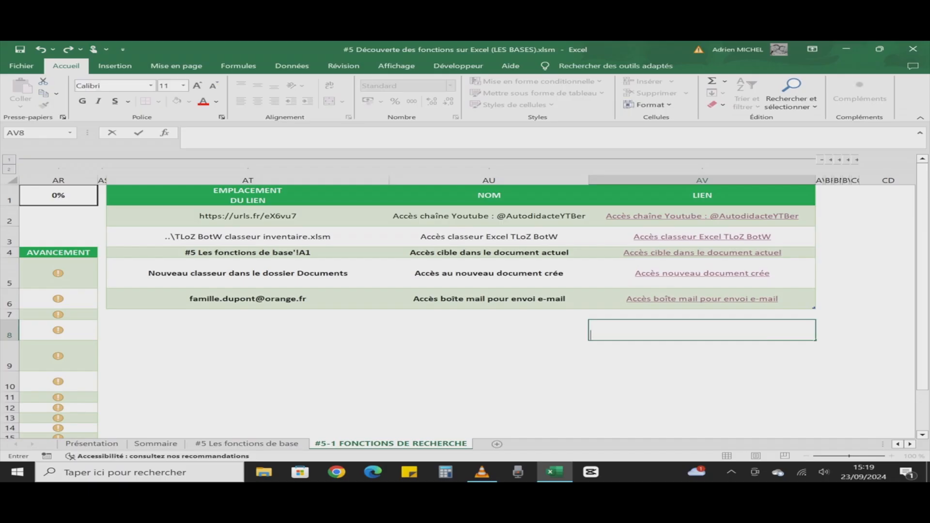
key("Escape")
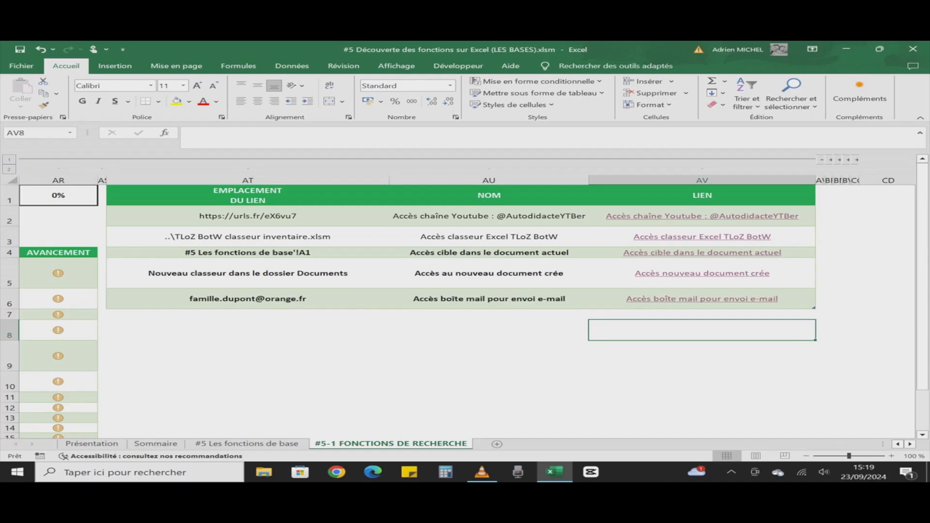
Step: Examine the existing file, place in document, new document and e-mail address options for inserting a hyperlink in AV8, and cancel
key("ctrl+k")
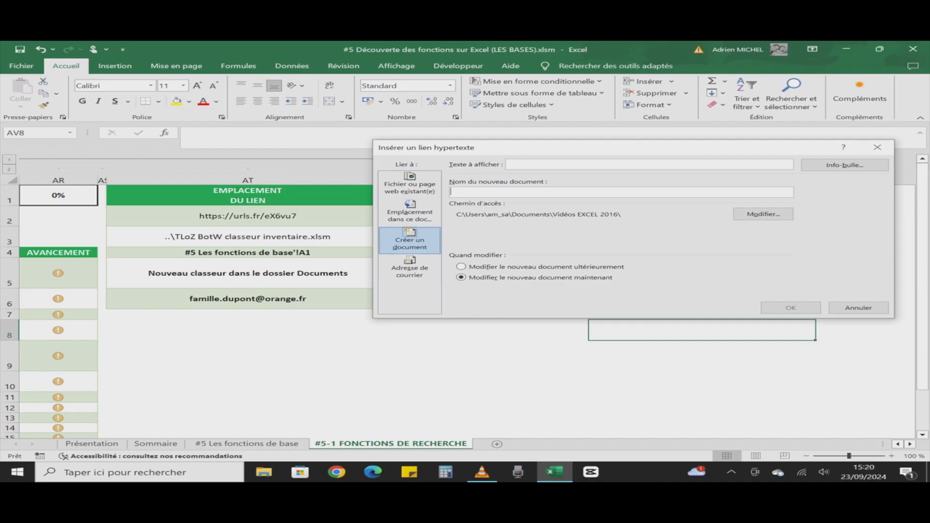
left_click(409, 185)
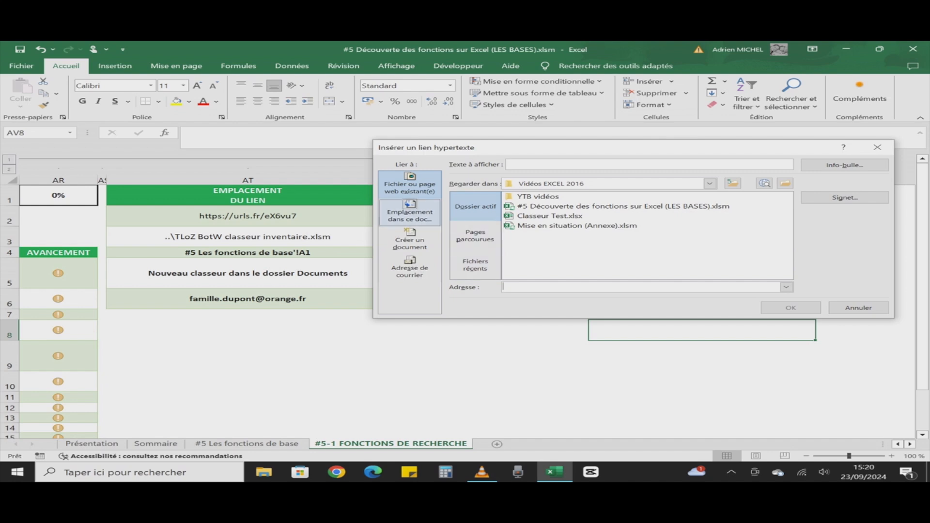
left_click(410, 213)
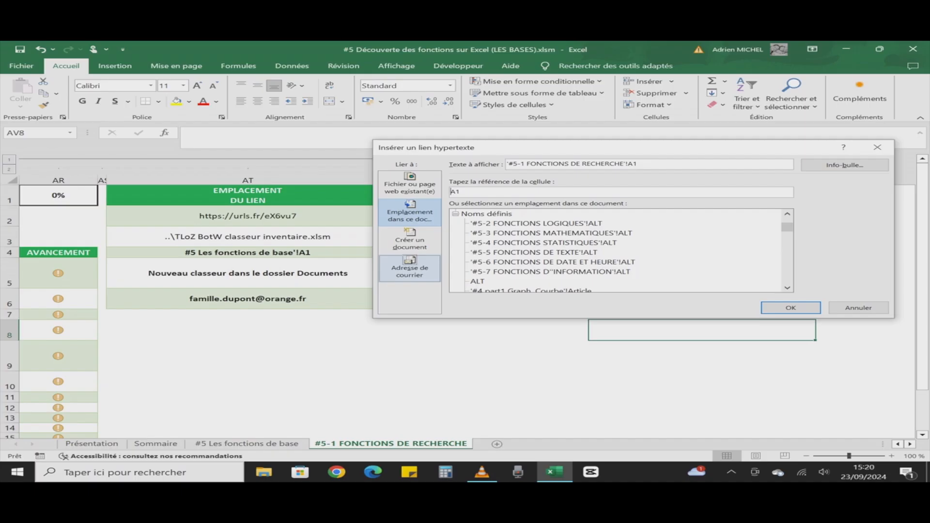
left_click(410, 240)
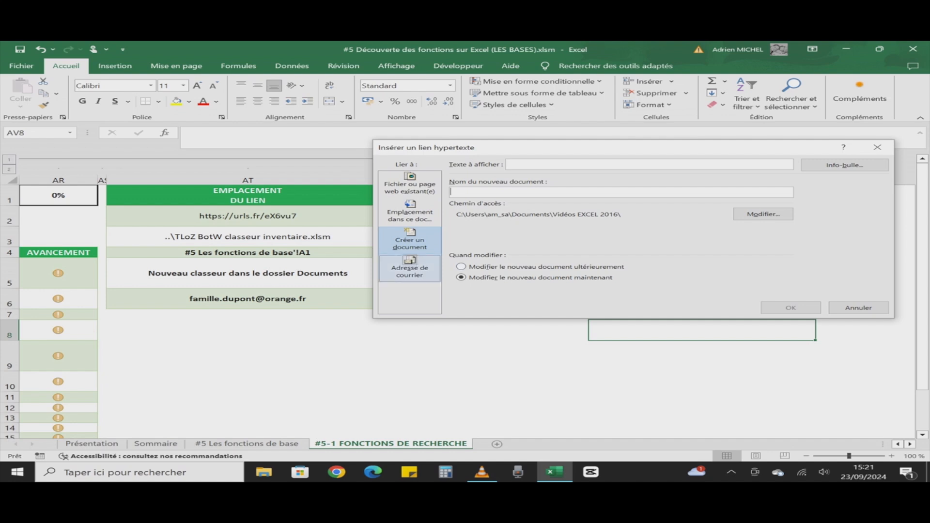
left_click(410, 269)
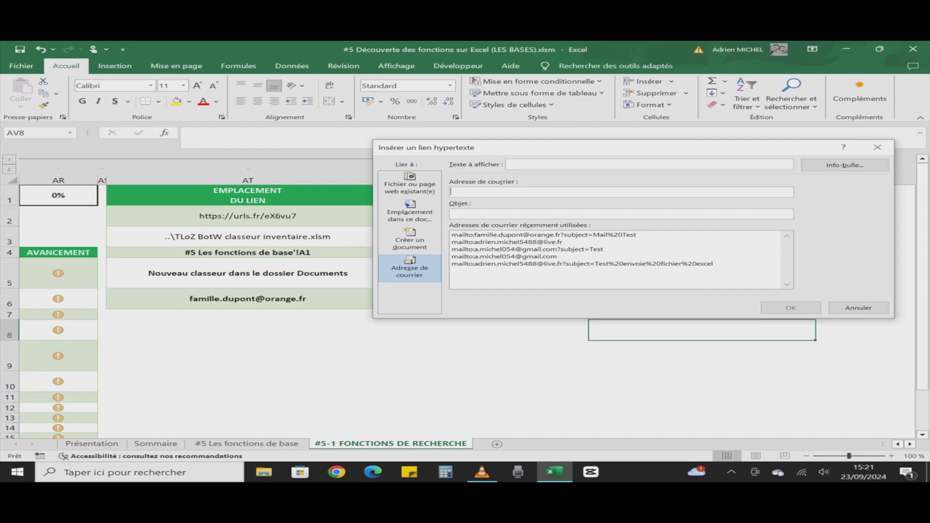
left_click(859, 308)
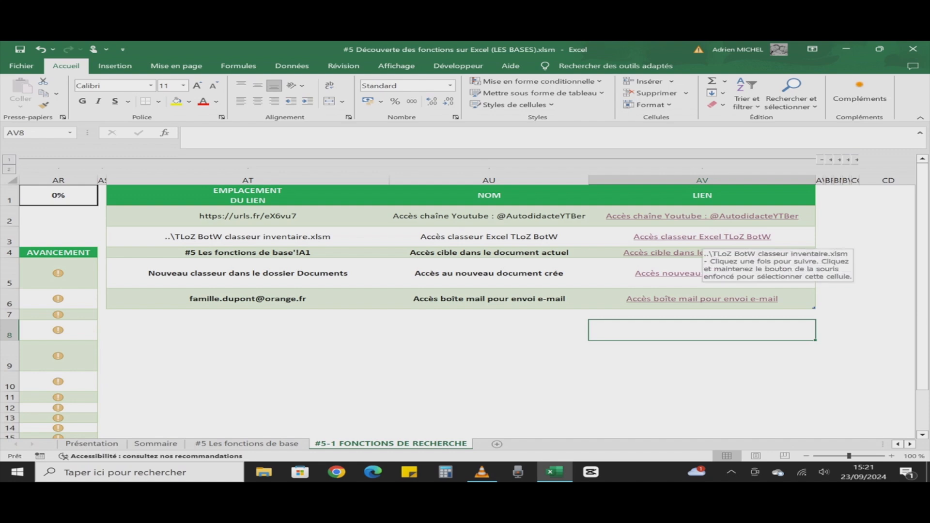
Step: Compare the contents of link cells AV2 to AV6 to see which use the LIEN_HYPERTEXTE formula
left_click(702, 237)
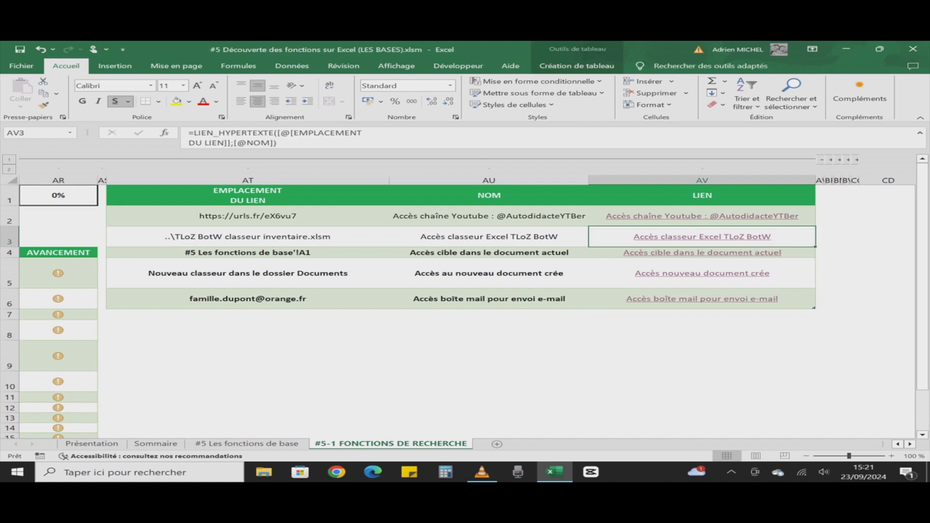
key("Up")
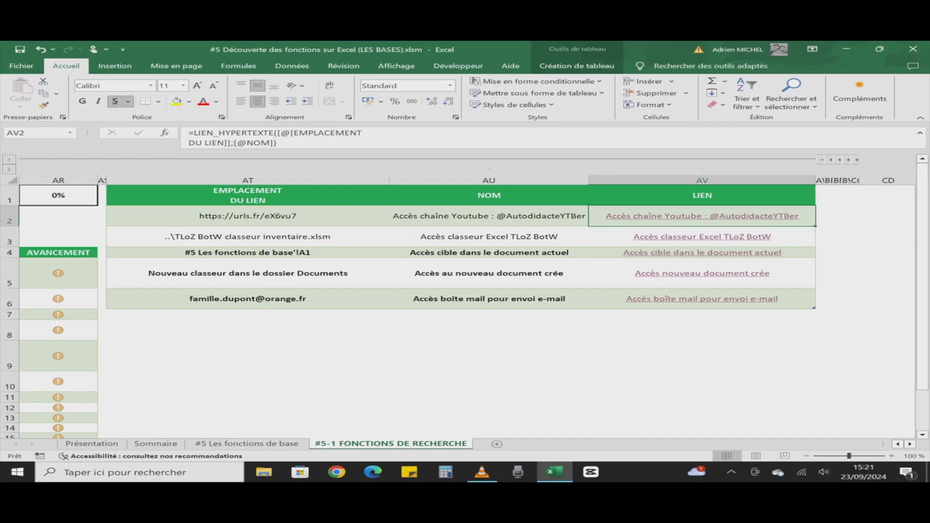
key("Down")
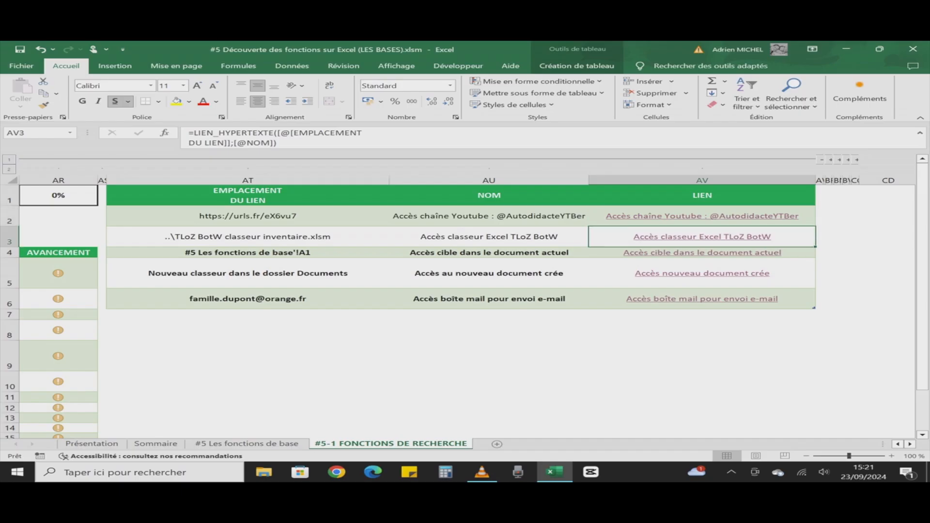
key("Down")
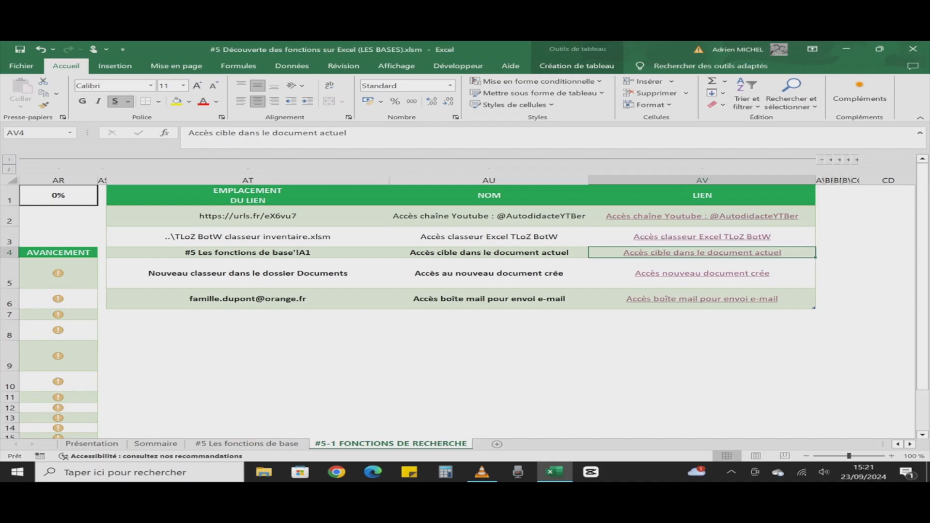
key("Down")
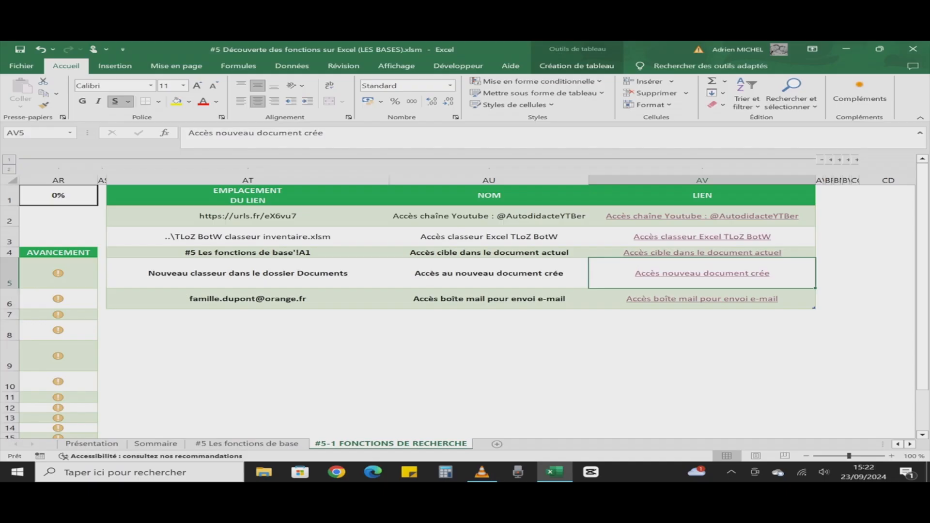
key("Down")
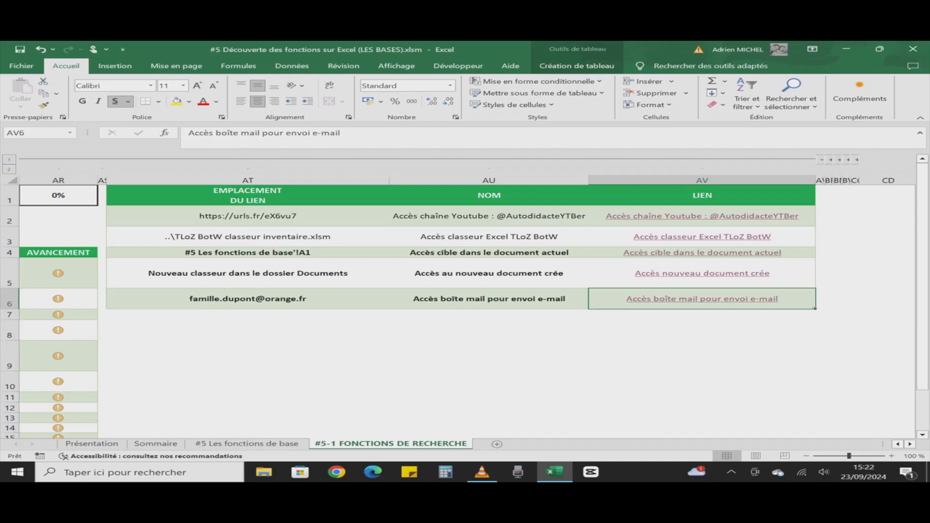
key("Up")
key("Up")
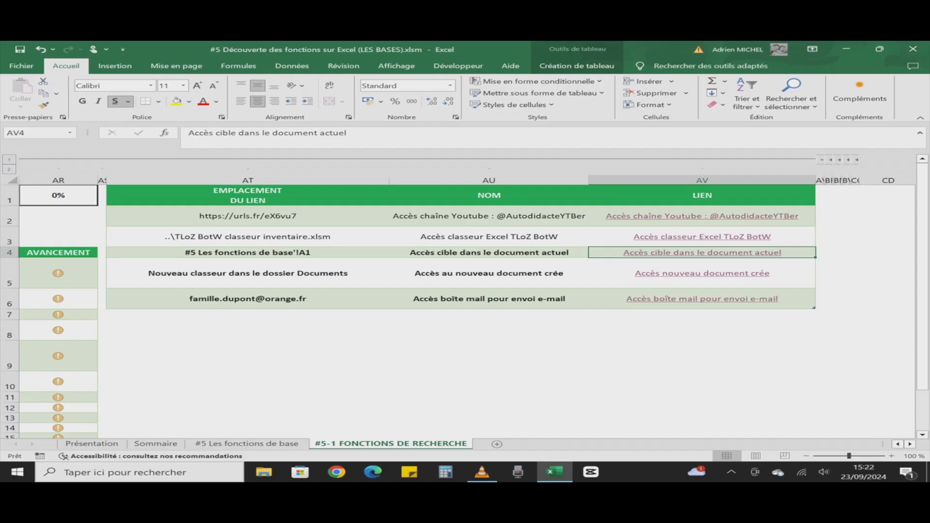
Step: Set the first LIEN_HYPERTEXTE step in AR5 to 1 and fill the value down the AVANCEMENT column
scroll(467, 308, "left", 5)
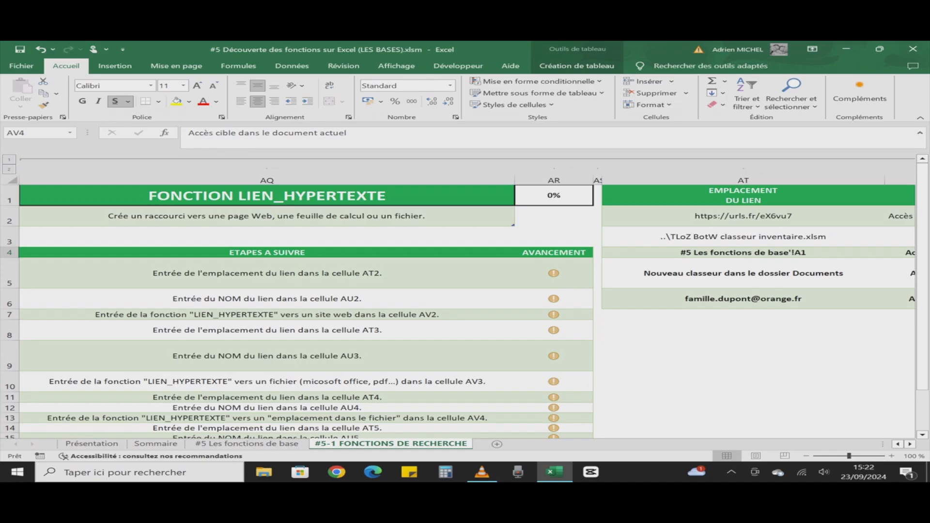
left_click(554, 273)
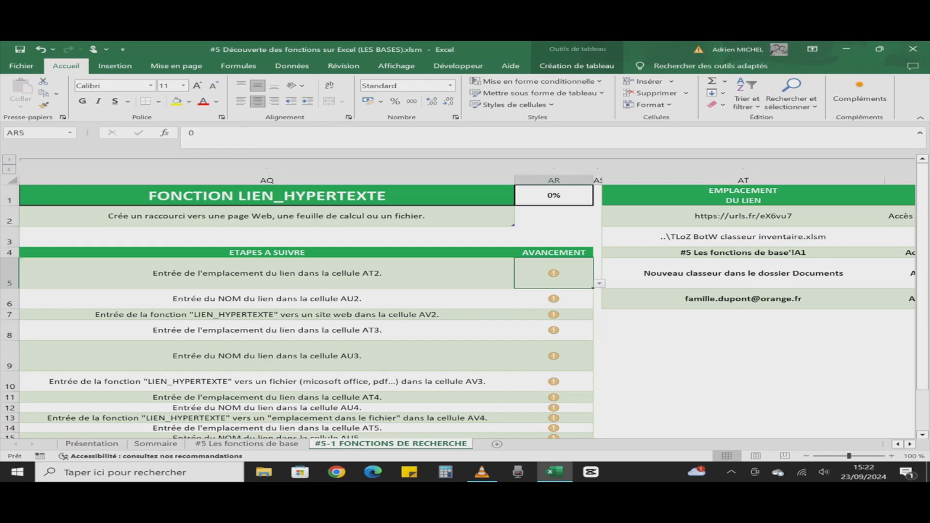
left_click(599, 284)
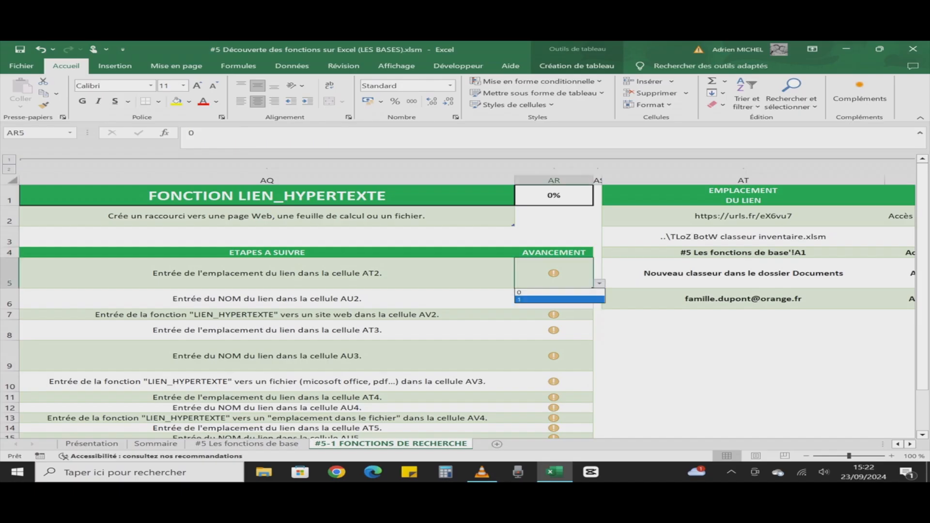
left_click(554, 299)
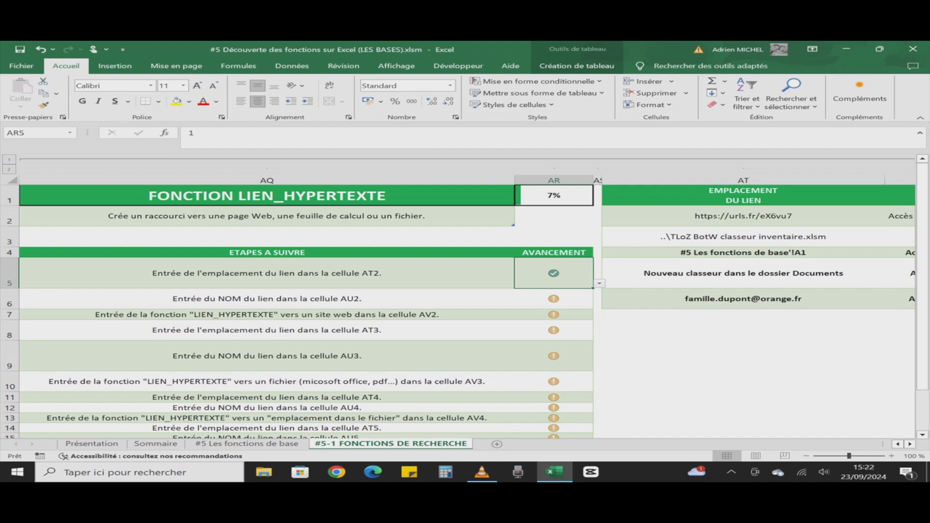
double_click(594, 288)
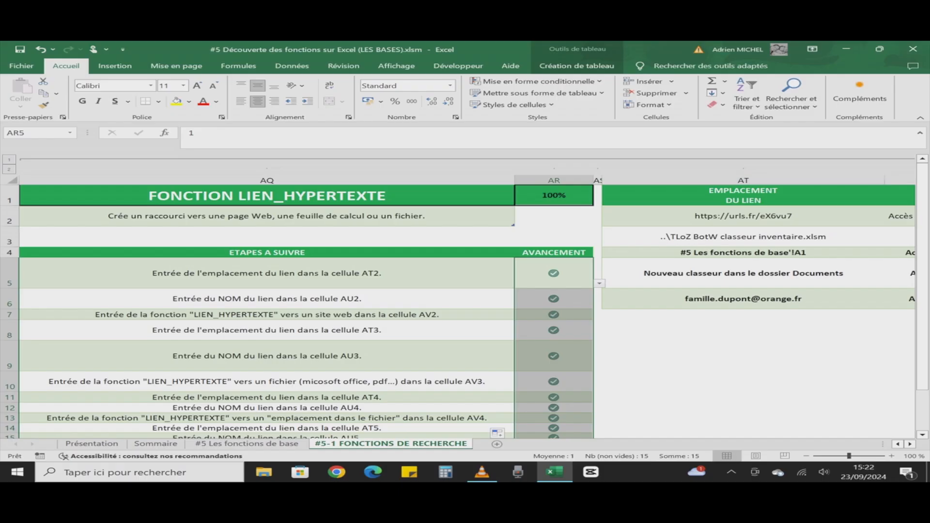
Step: Expand the column group holding the FONCTION RECHERCHE exercise and collapse the FONCTION LIEN_HYPERTEXTE group
left_click(744, 160)
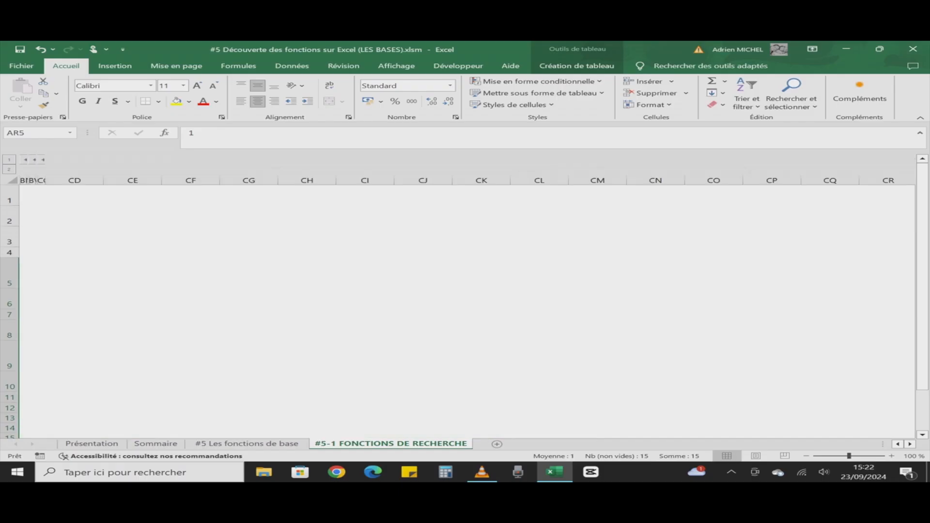
scroll(467, 310, "left", 4)
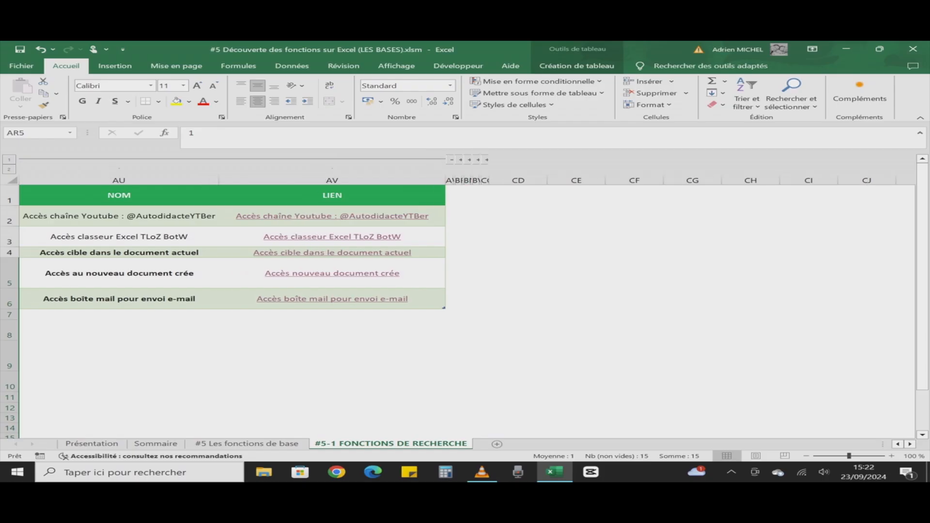
left_click(461, 159)
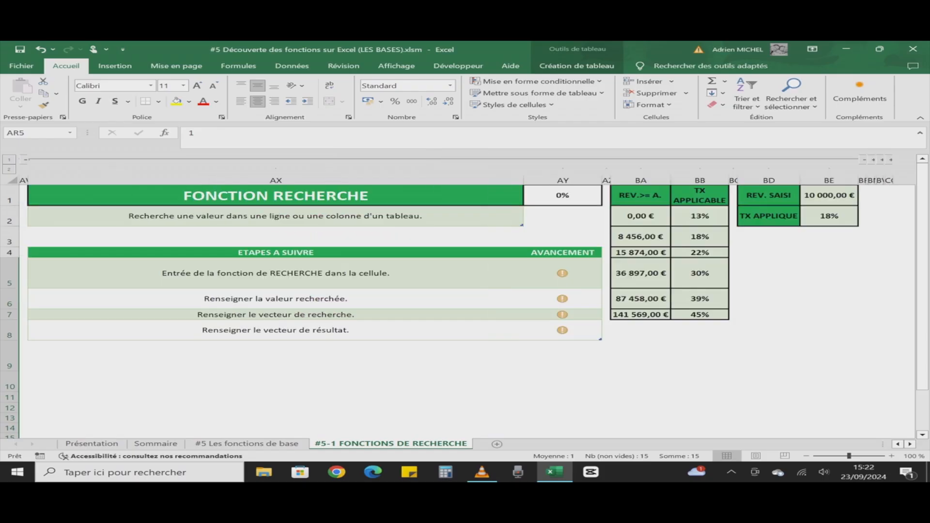
scroll(467, 310, "left", 4)
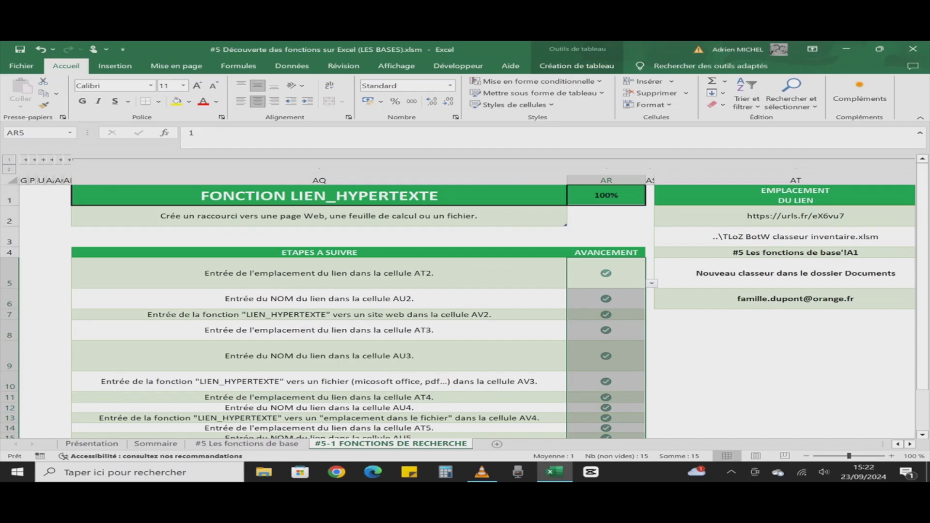
scroll(467, 310, "right", 6)
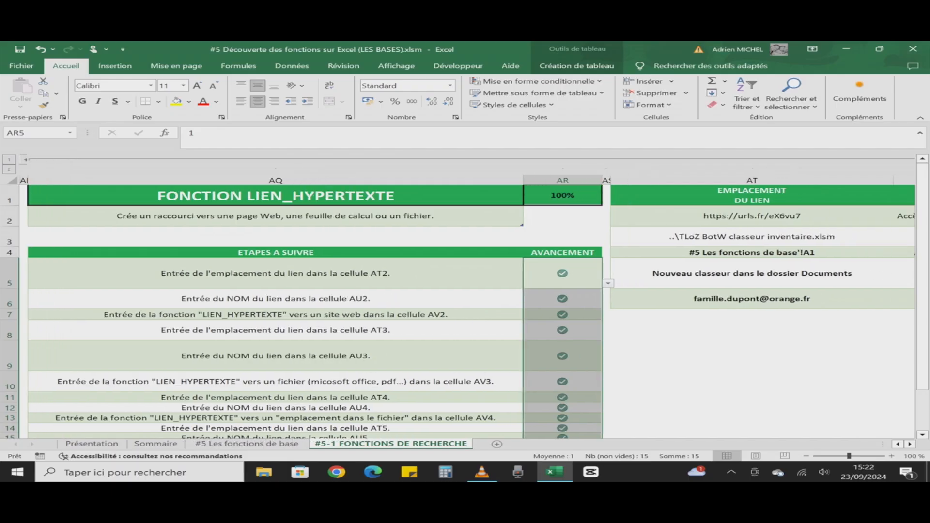
scroll(467, 310, "left", 6)
scroll(467, 310, "right", 5)
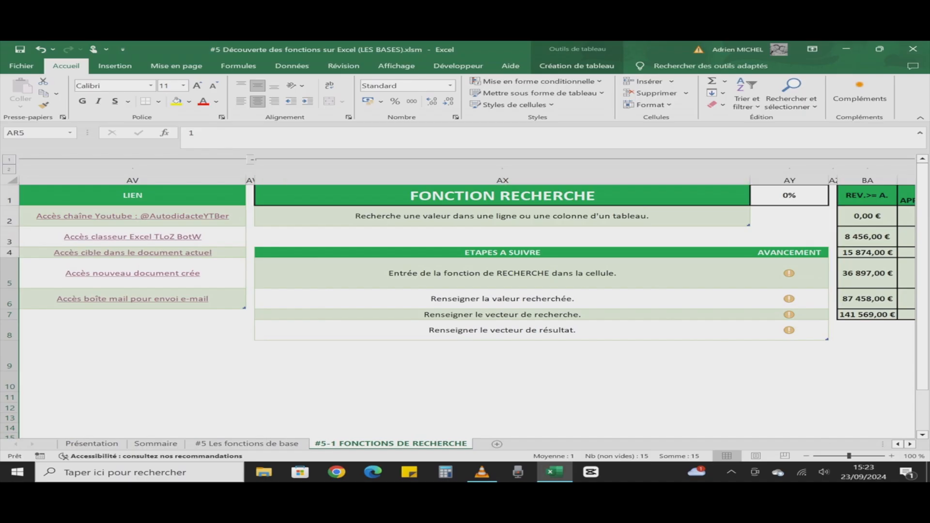
left_click(251, 159)
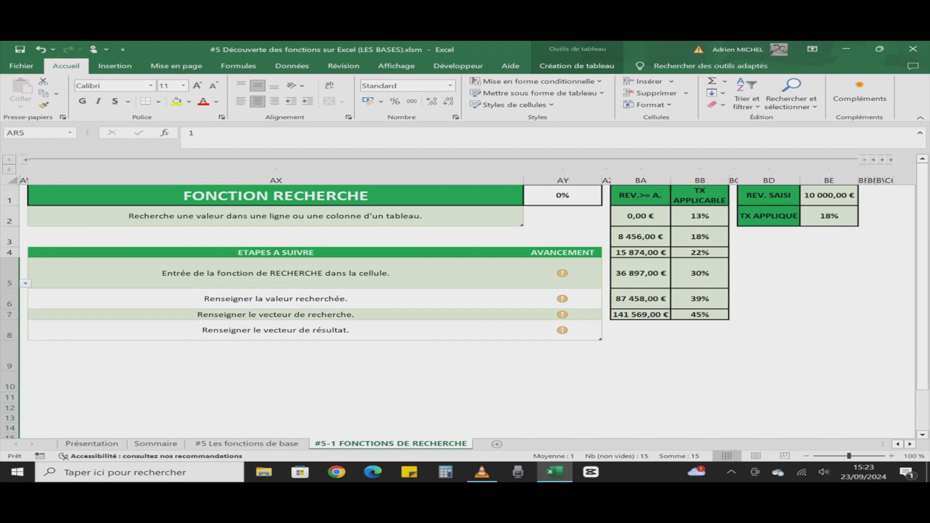
Step: Clear the TX APPLIQUE cell BE2 and begin a RECHERCHE formula there with the absolute reference $BE$1 as lookup value
left_click(829, 216)
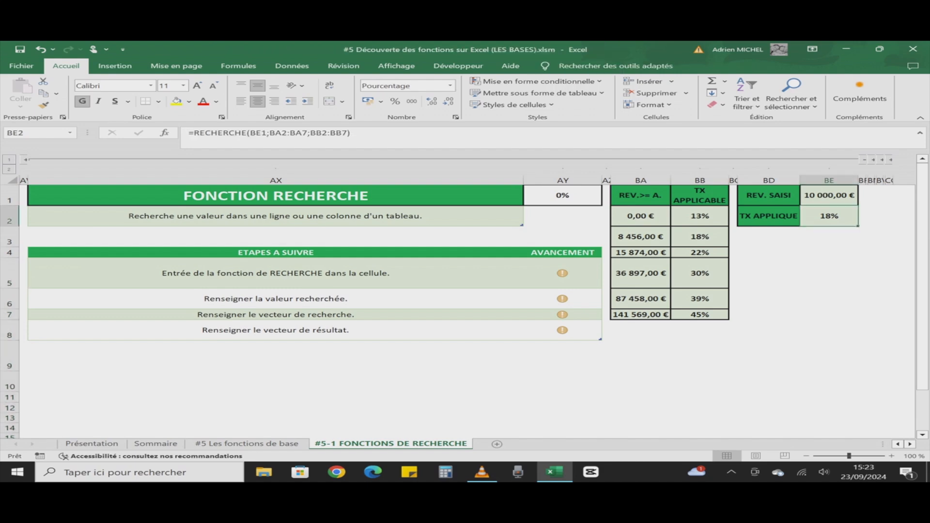
key("Delete")
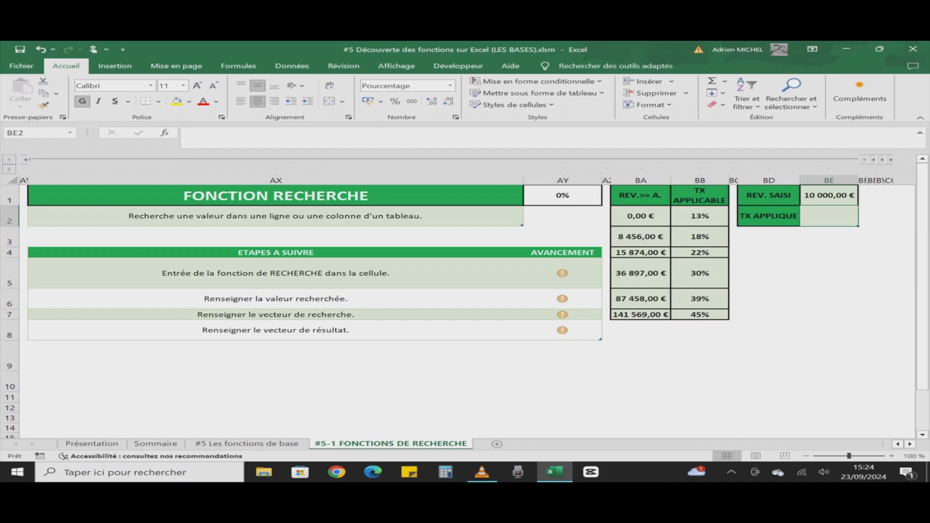
type("=")
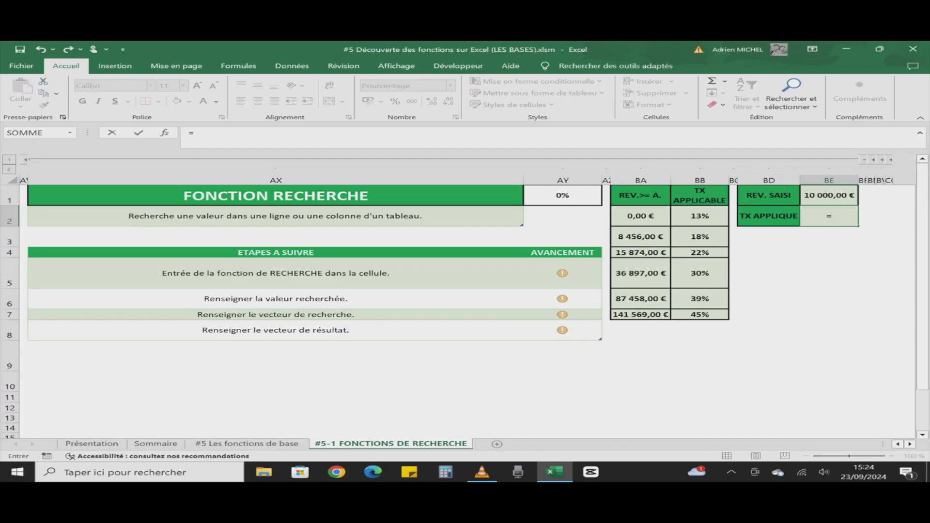
type("re")
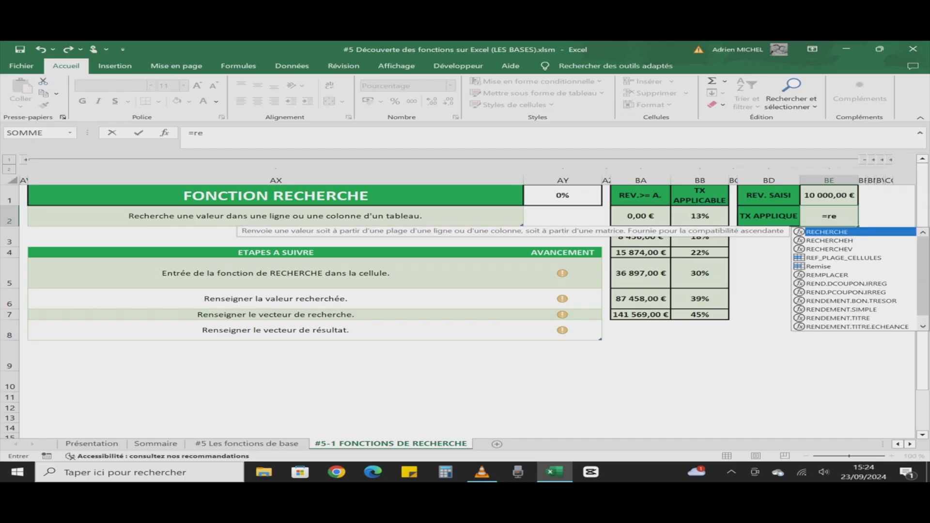
key("Tab")
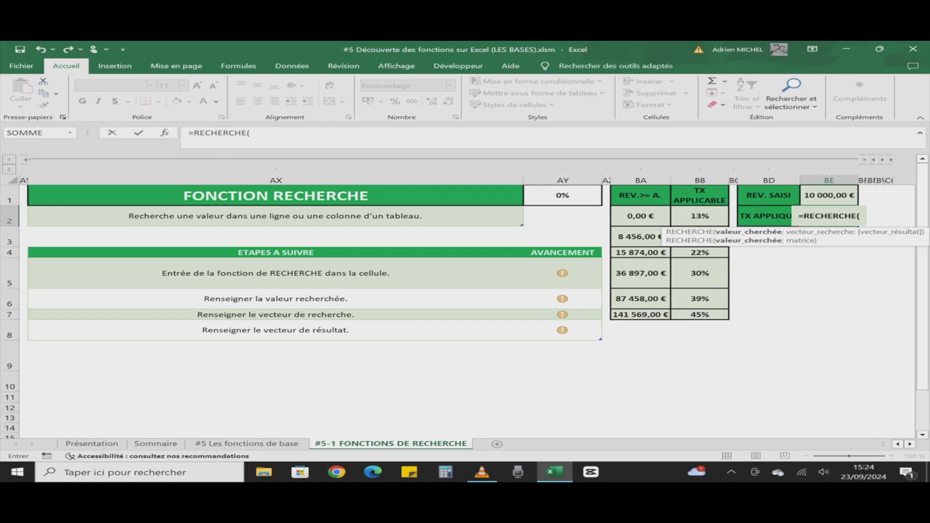
left_click(829, 196)
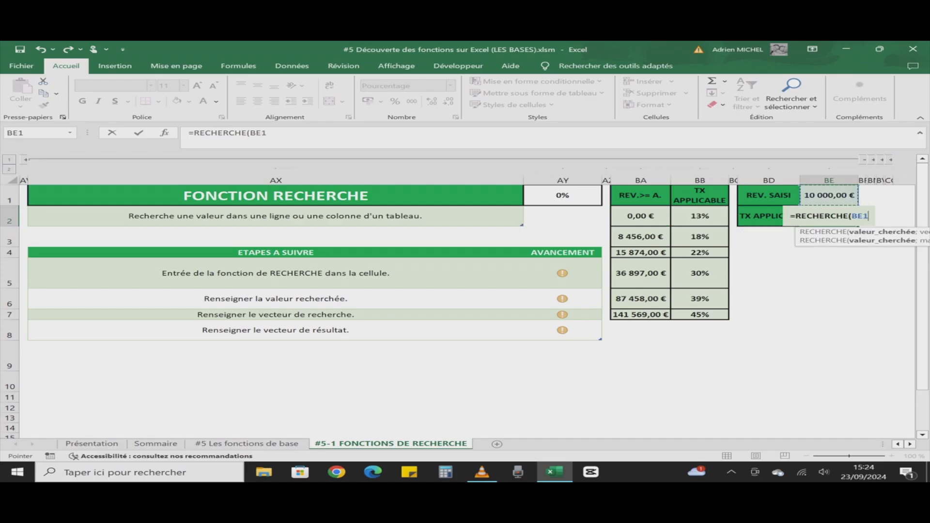
key("F4")
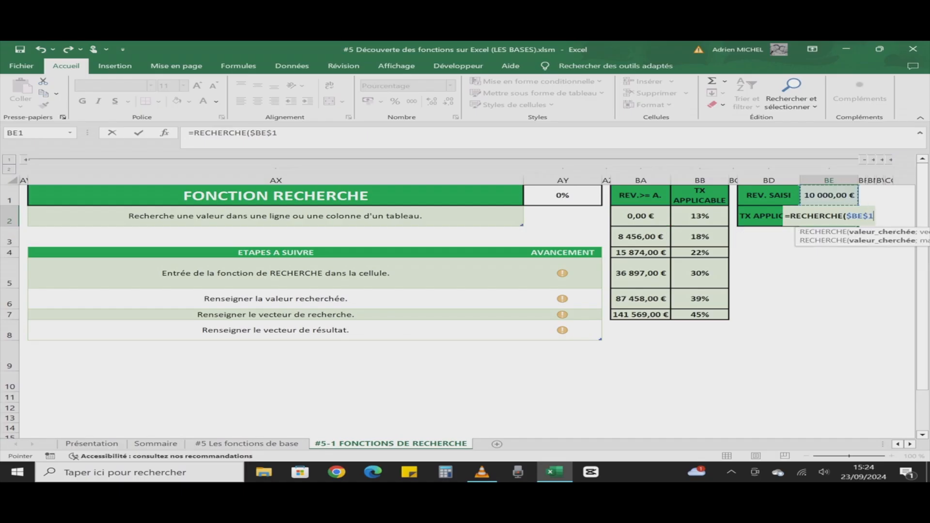
type(";")
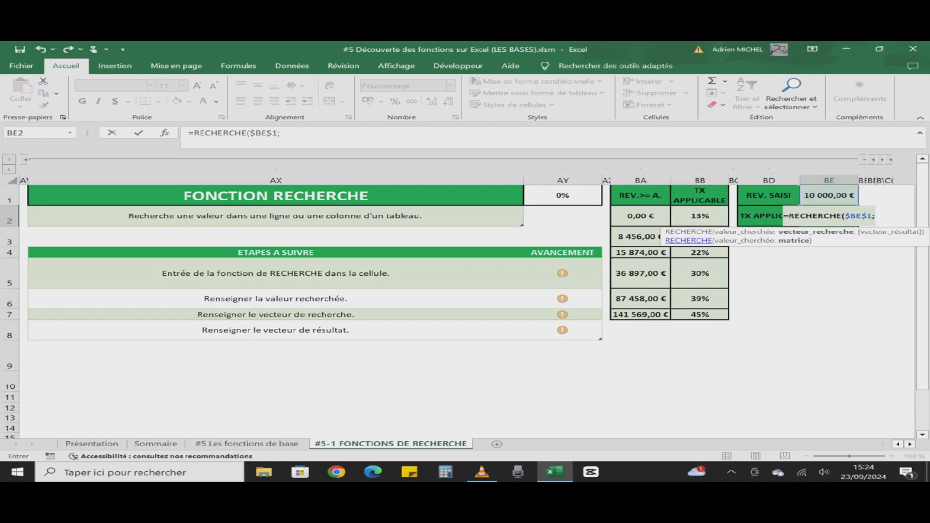
Step: Complete the RECHERCHE formula in BE2 with BA2:BA7 as the lookup vector and BB2:BB7 as the result vector
left_click(641, 216)
left_click_drag(640, 216, 666, 315)
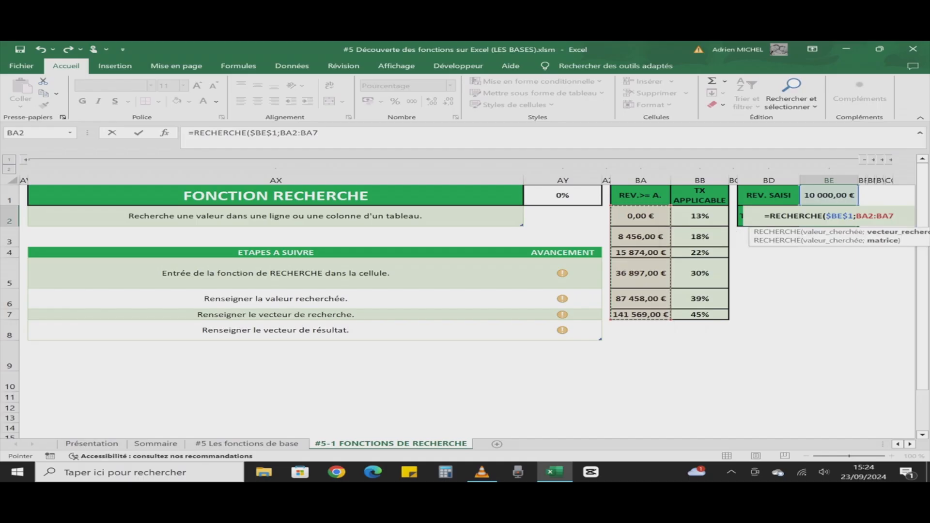
type(";")
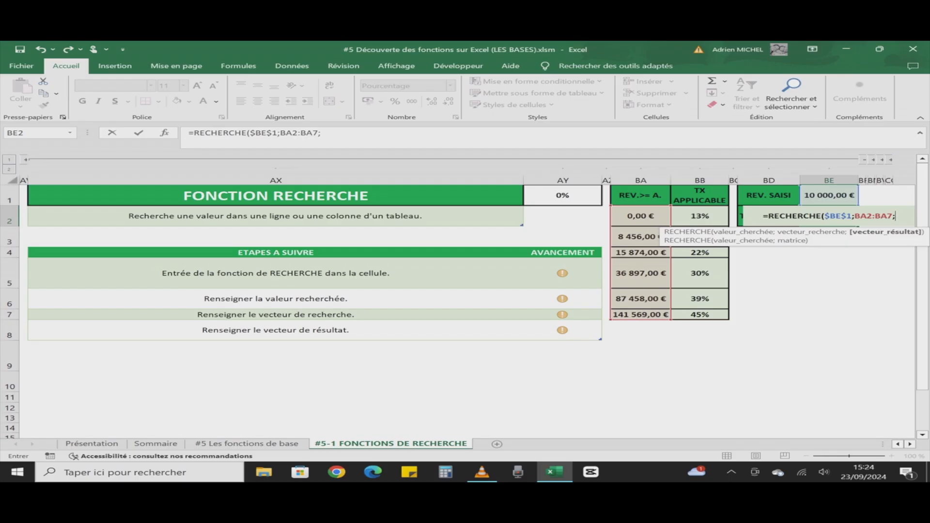
left_click_drag(699, 216, 700, 315)
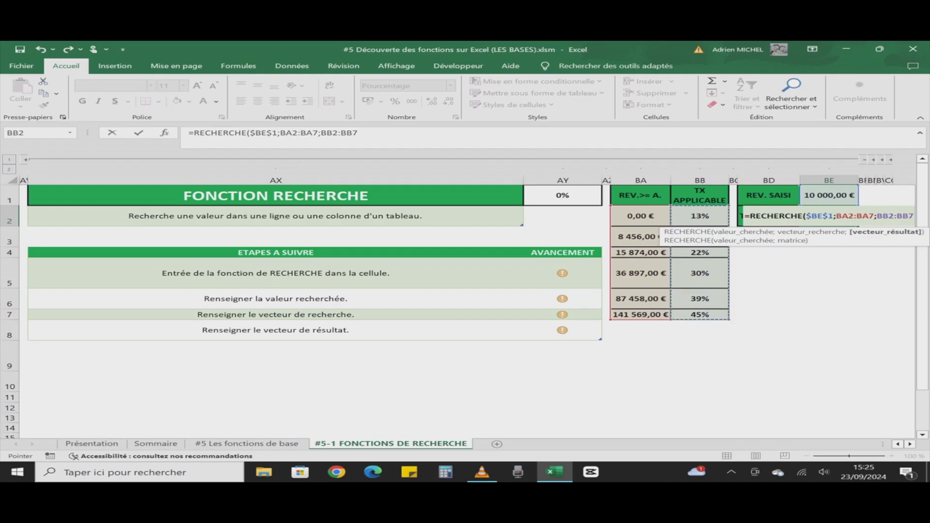
type(")")
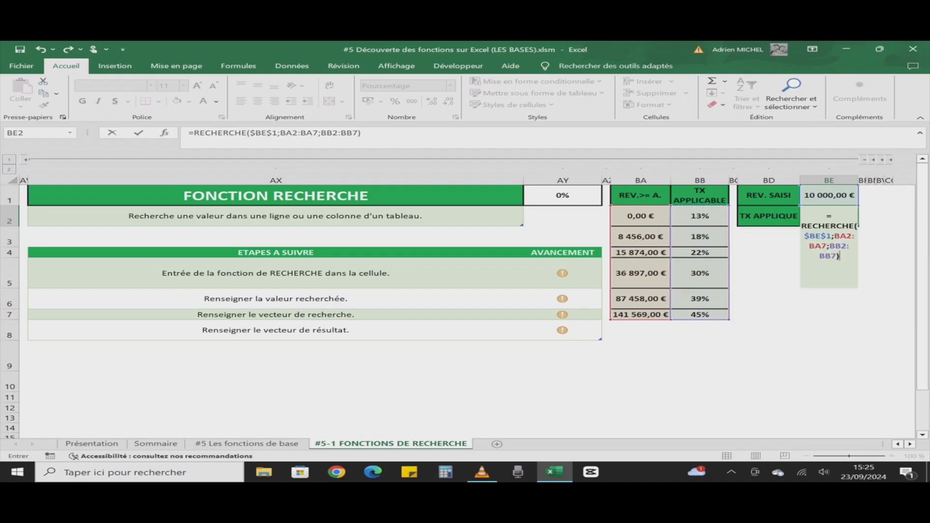
key("Return")
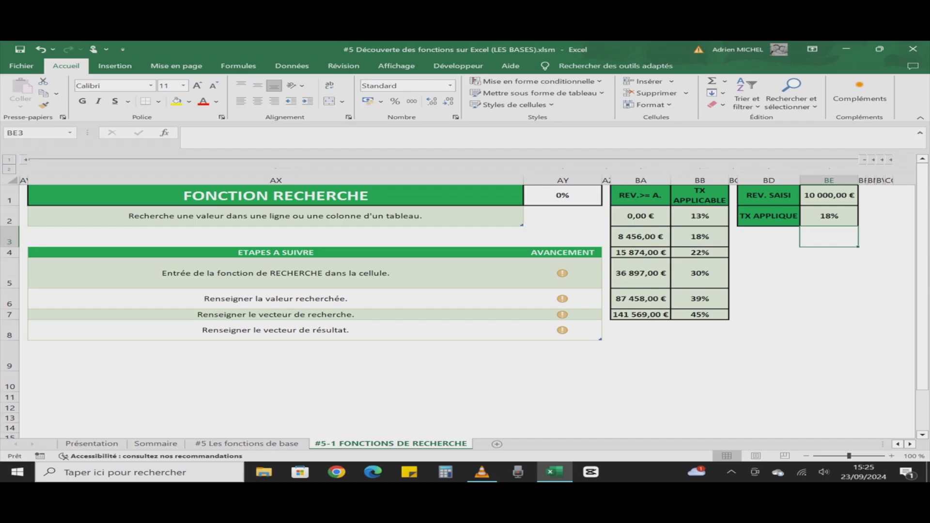
Step: Test the rate lookup by setting the REV. SAISI income in BE1 to 2500 and after that to 10000
left_click(828, 196)
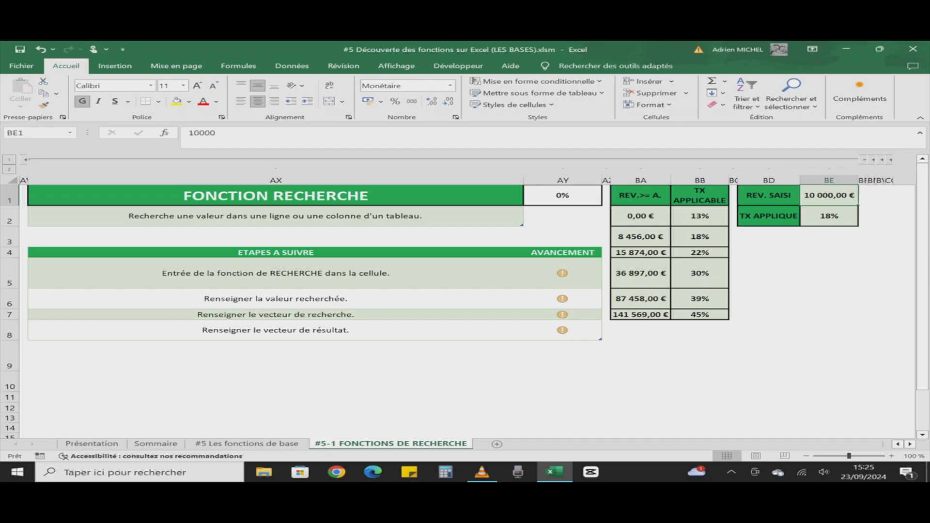
type("25")
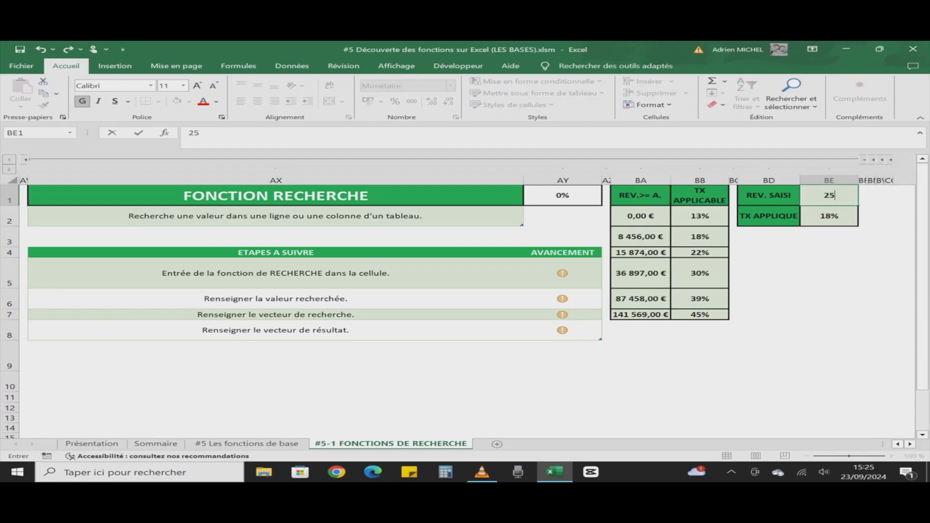
type("00")
key("Return")
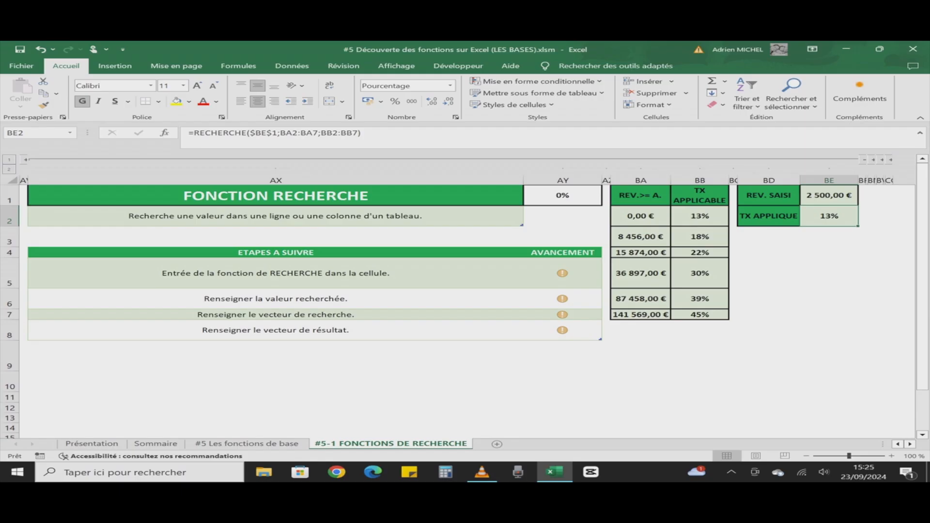
left_click(829, 195)
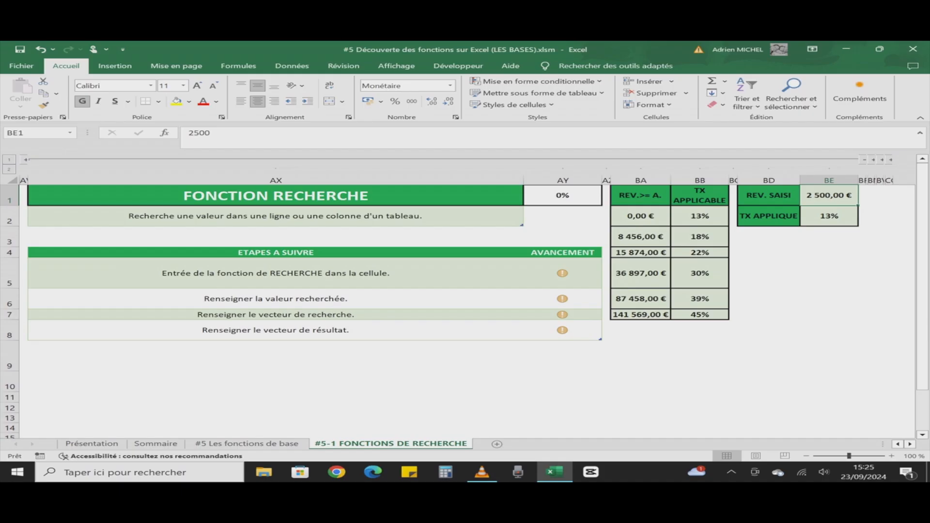
type("10000")
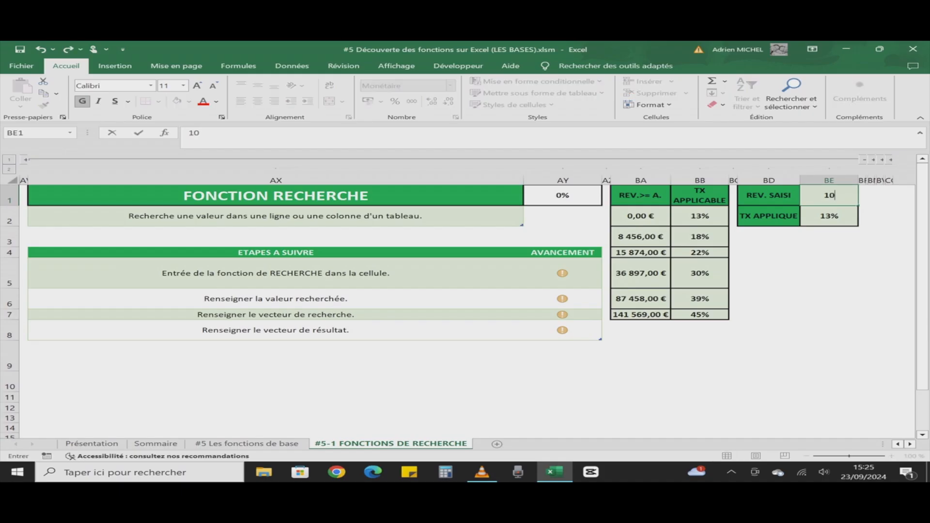
key("Return")
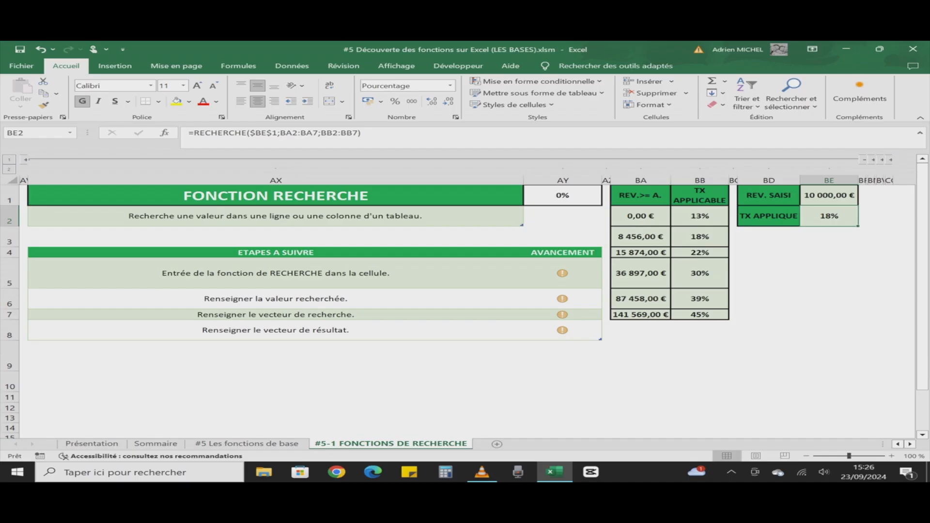
Step: Test higher brackets by setting the REV. SAISI income in BE1 to 16000 and after that to 37000
left_click(829, 196)
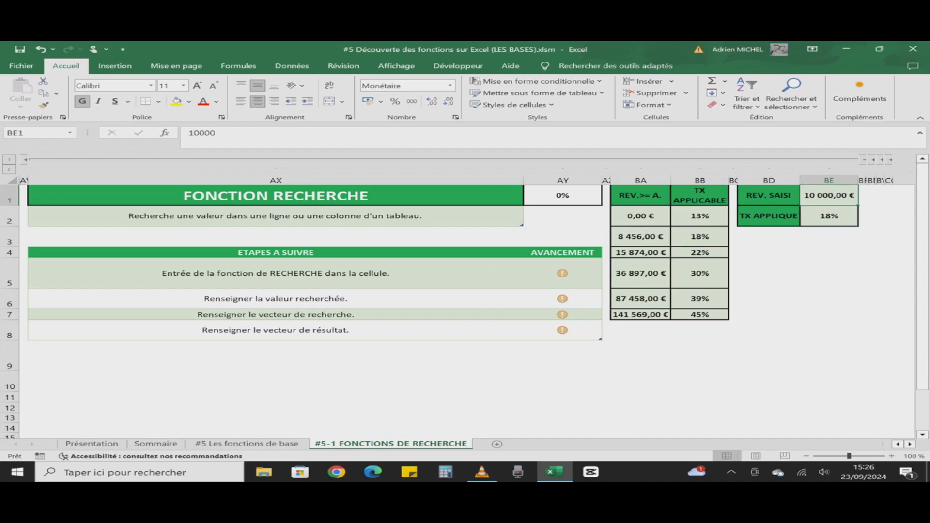
type("16000")
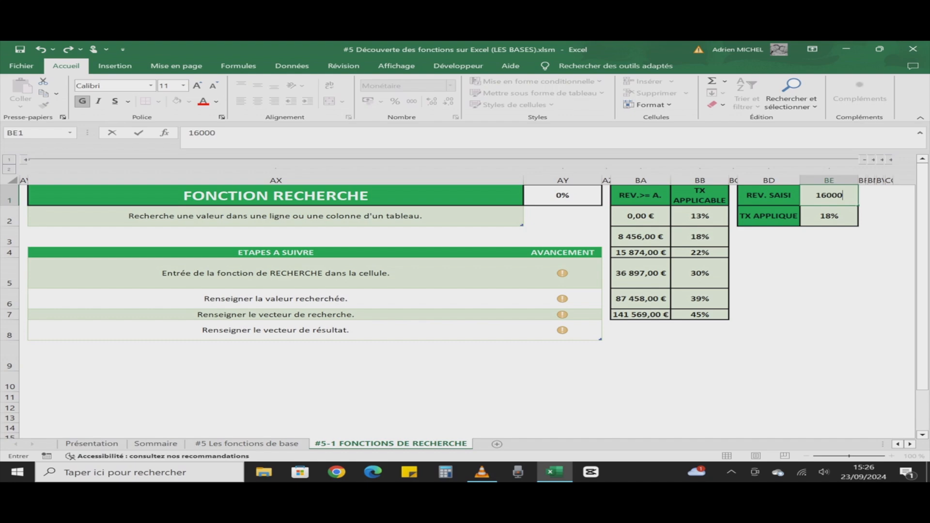
key("Return")
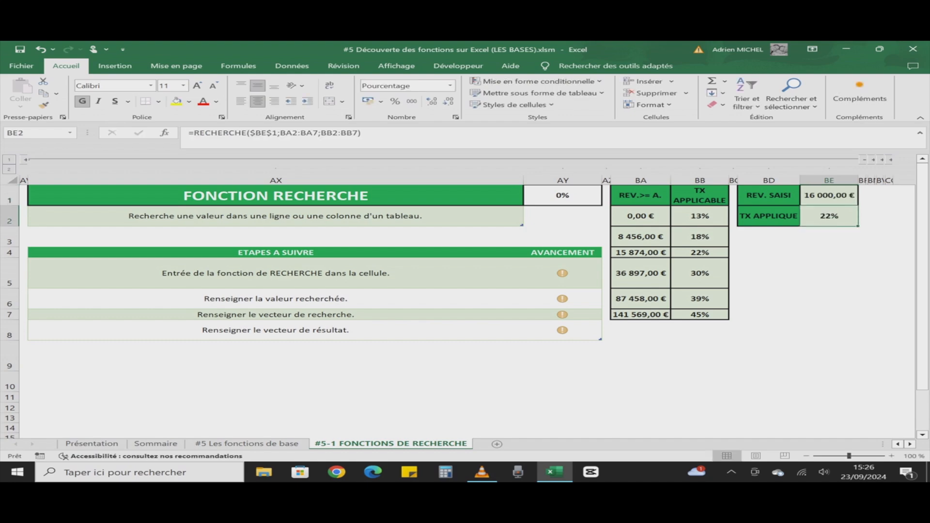
left_click(829, 195)
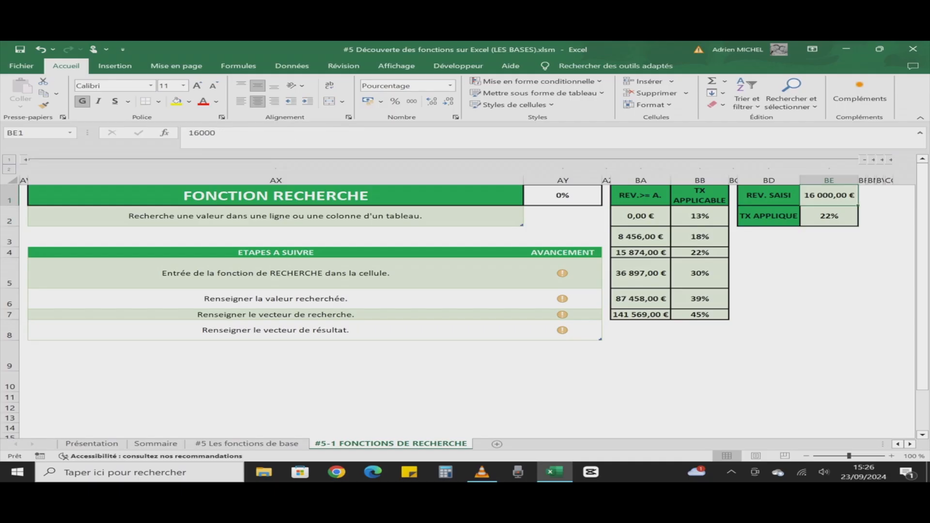
type("3")
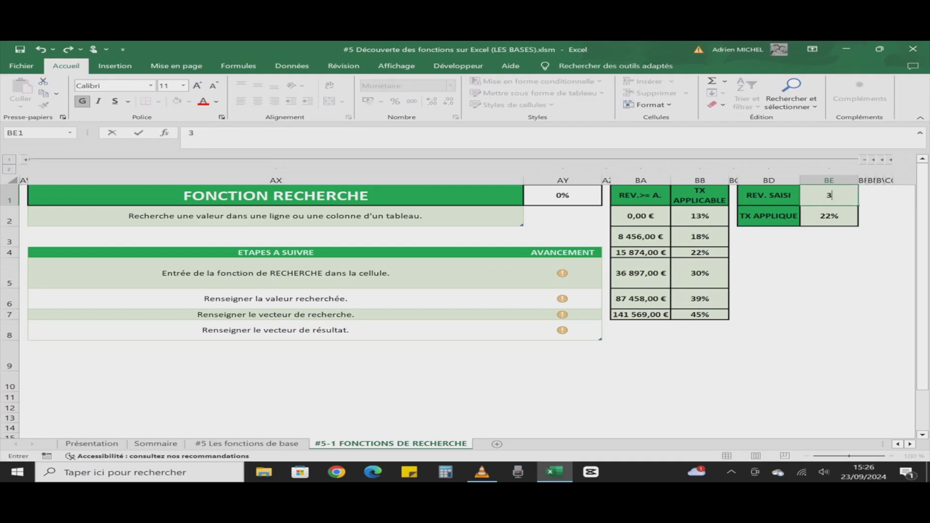
type("7000")
key("Return")
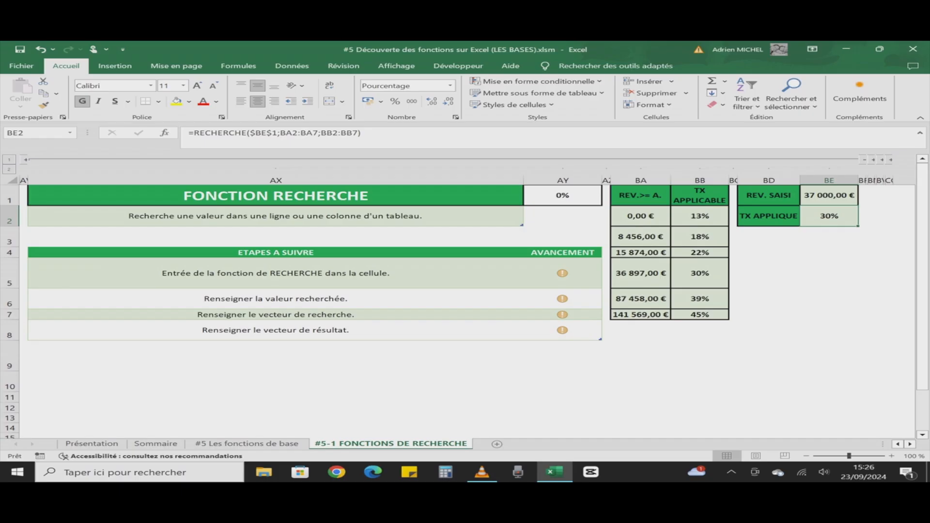
Step: Set the REV. SAISI income in BE1 to 90000 to test the rate lookup
left_click(829, 196)
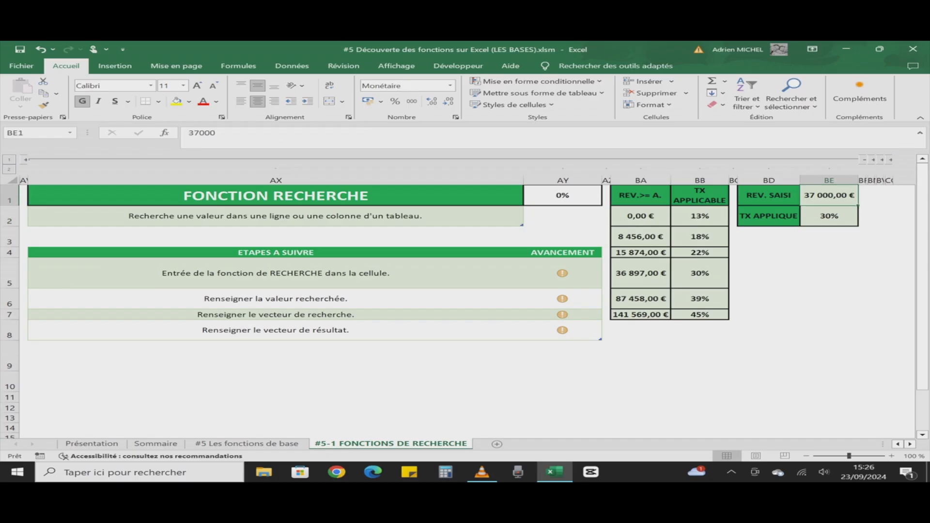
type("90000")
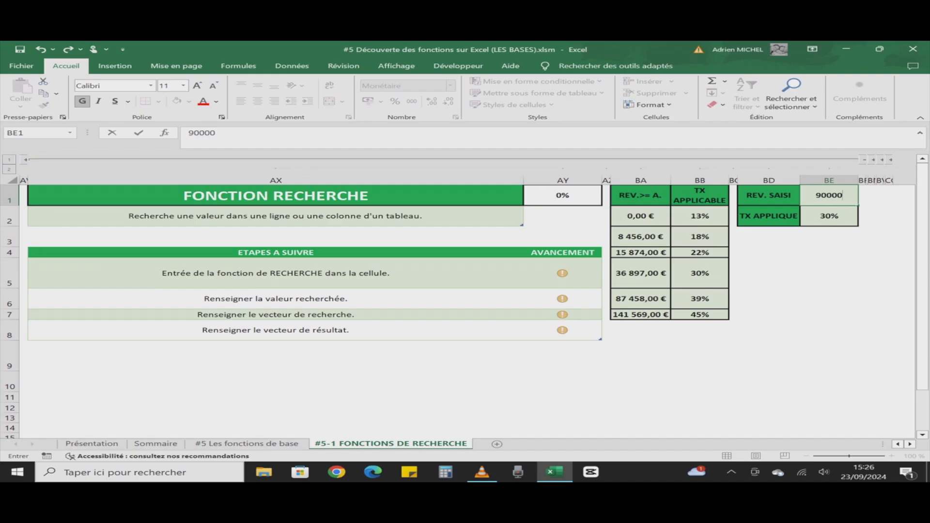
key("Return")
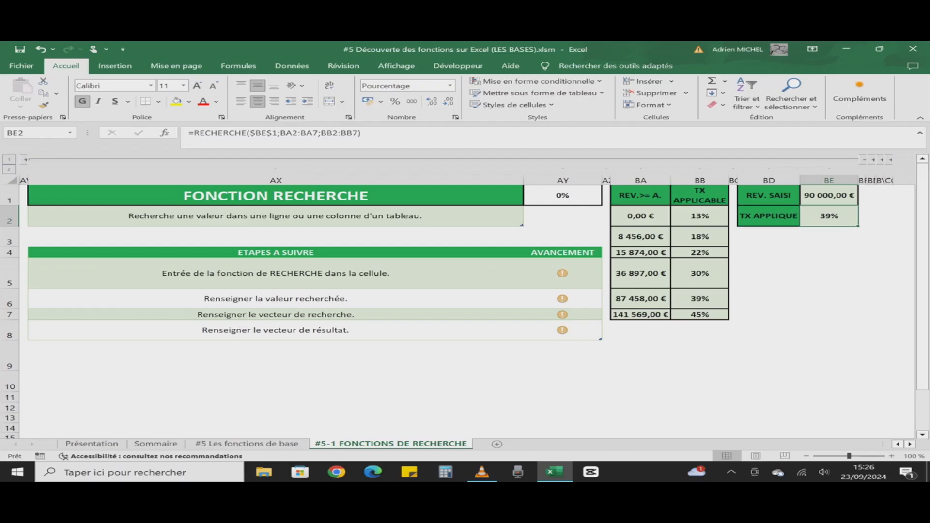
Step: Test the rate lookup by setting the REV. SAISI income in BE1 to 200000 and after that to 10 000
left_click(829, 195)
type("200000")
key("Return")
left_click(824, 196)
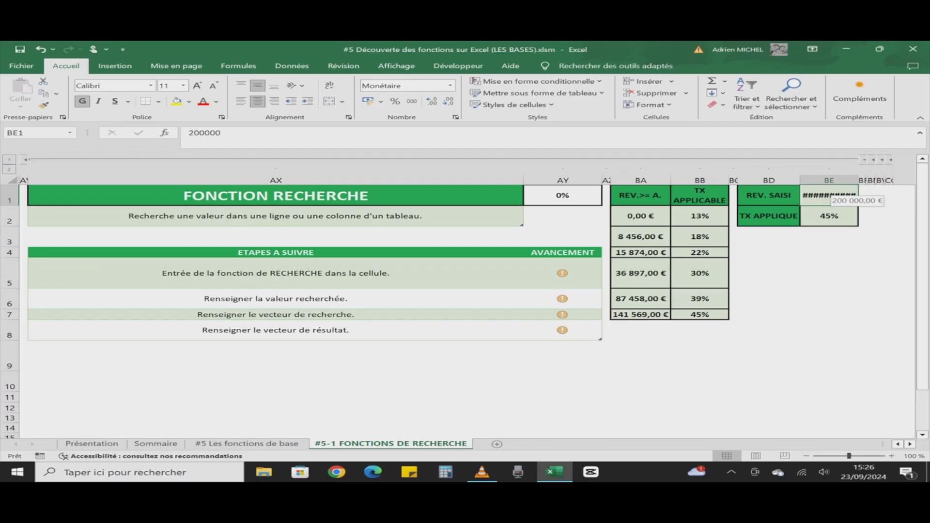
type("10 000")
key("Return")
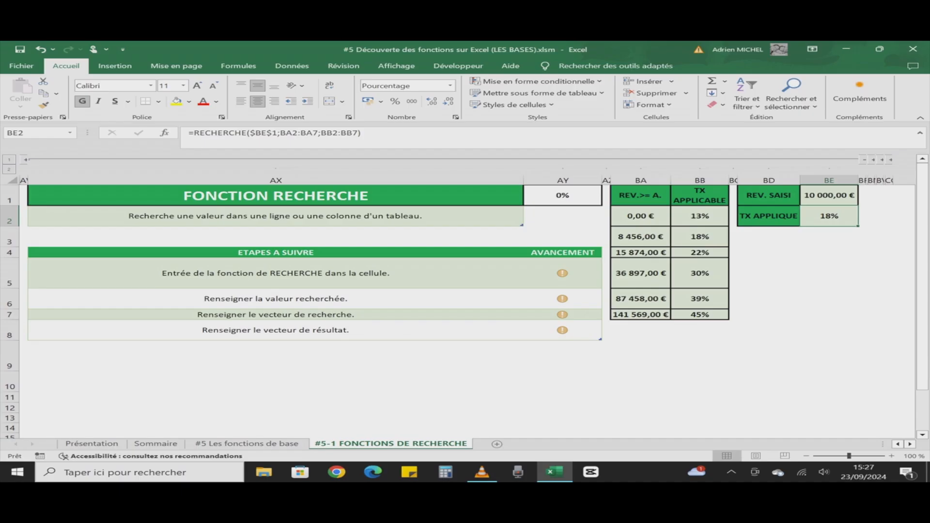
Step: Mark the first RECHERCHE checklist step as done with value 1 and fill it down through the remaining AVANCEMENT cells to AY8
left_click(562, 273)
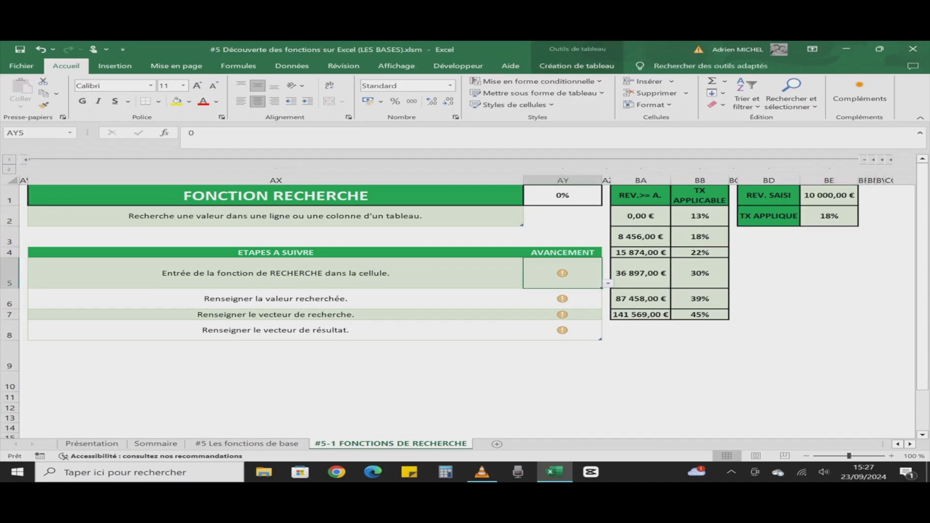
left_click(608, 284)
key("Down")
key("Return")
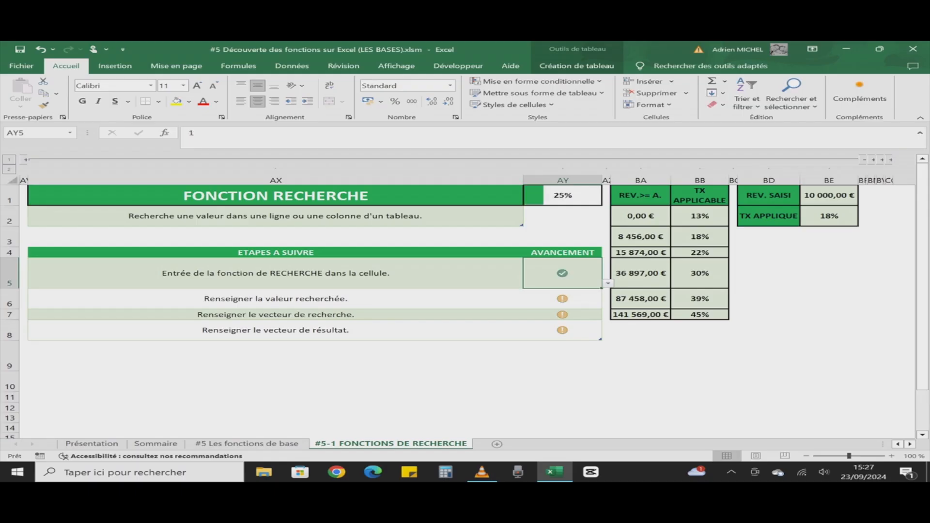
double_click(602, 288)
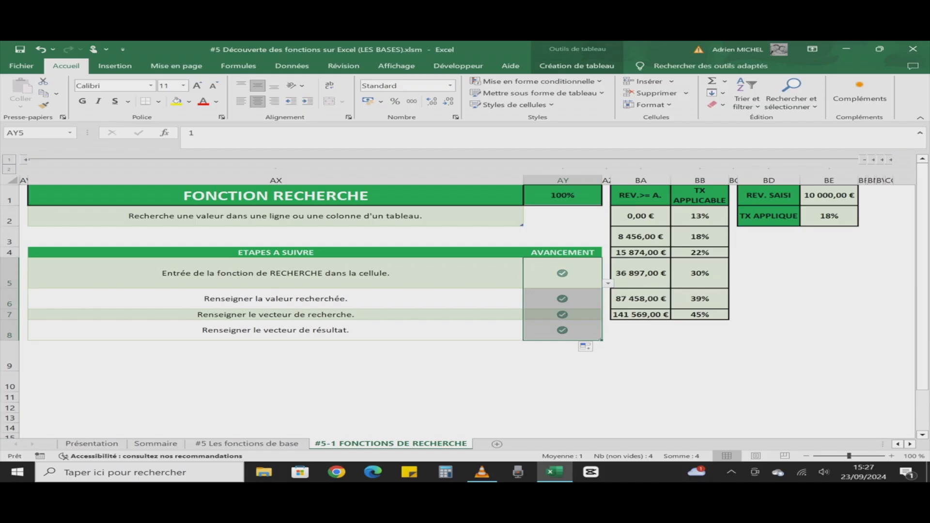
Step: Display the RECHERCHEH exercise and choose PRODUIT A as the product in BJ7 and Coût de revient as the criterion in BK8
left_click(874, 160)
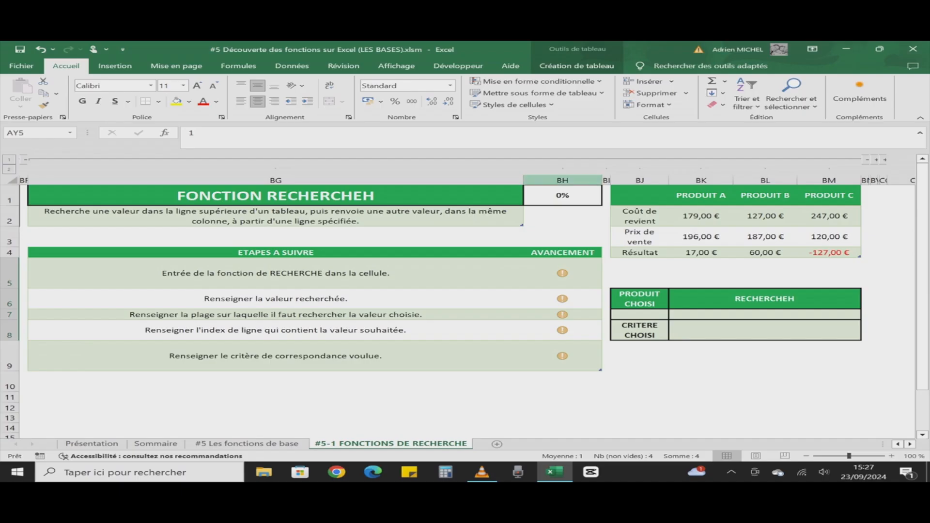
left_click(26, 160)
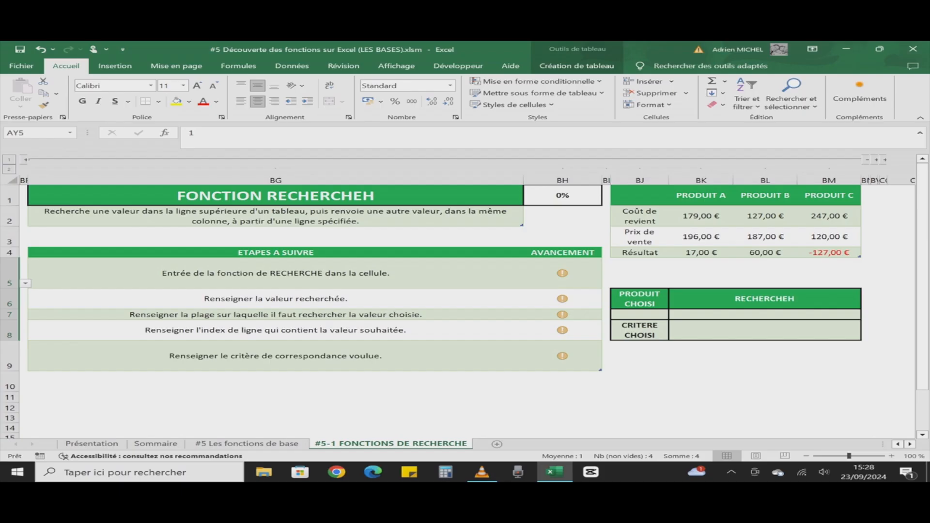
left_click(639, 314)
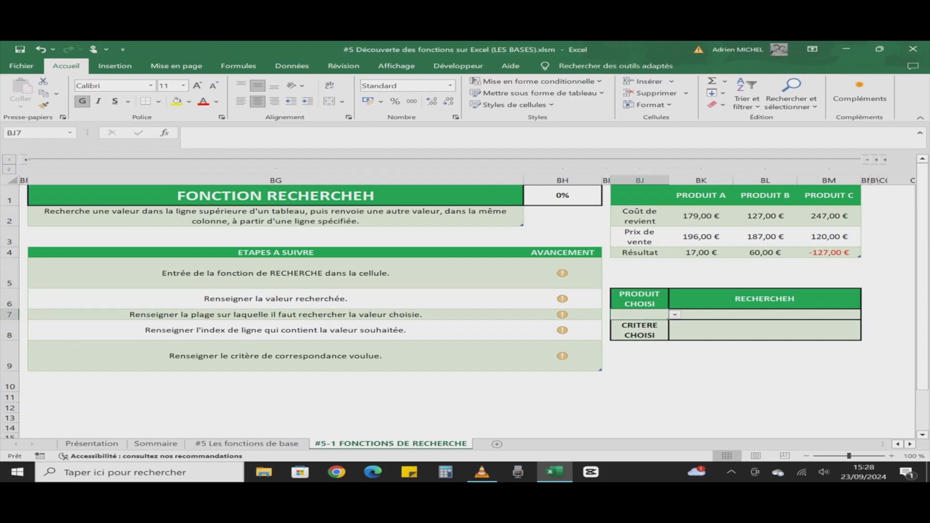
left_click(675, 315)
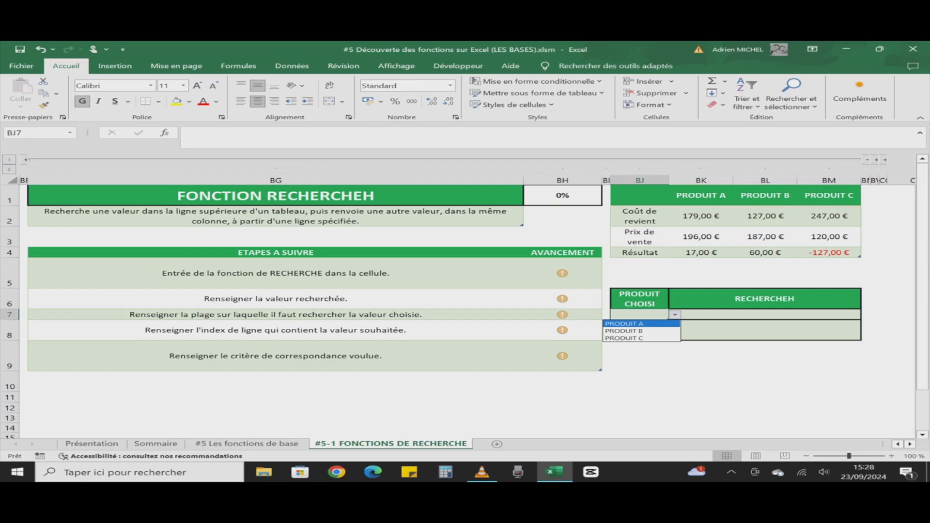
key("Return")
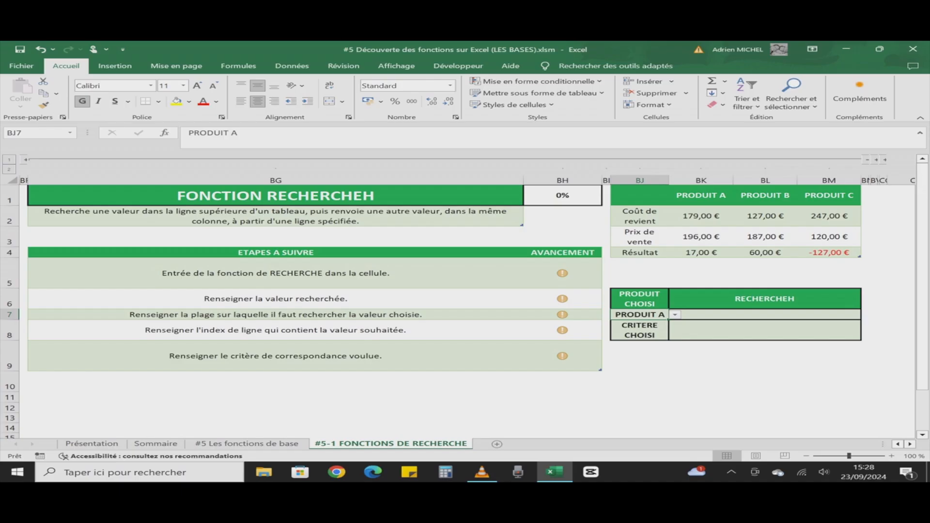
left_click(765, 331)
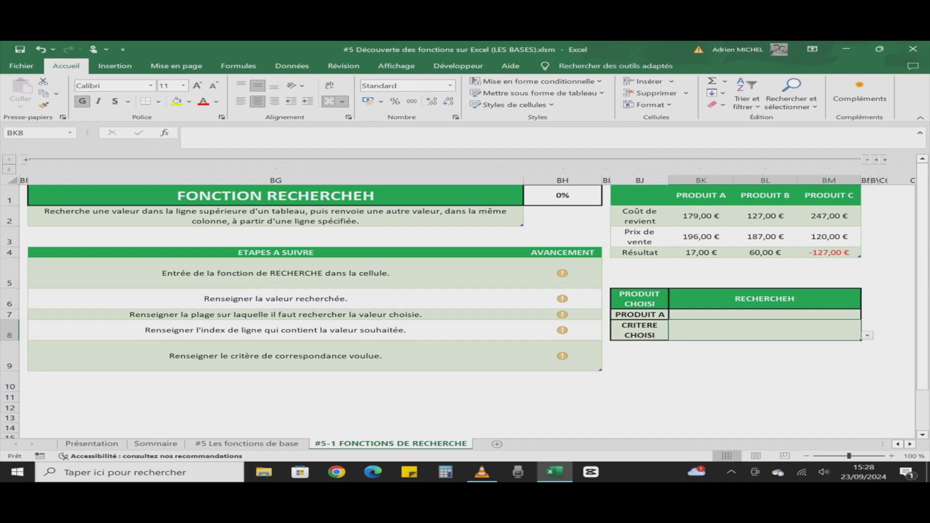
left_click(867, 335)
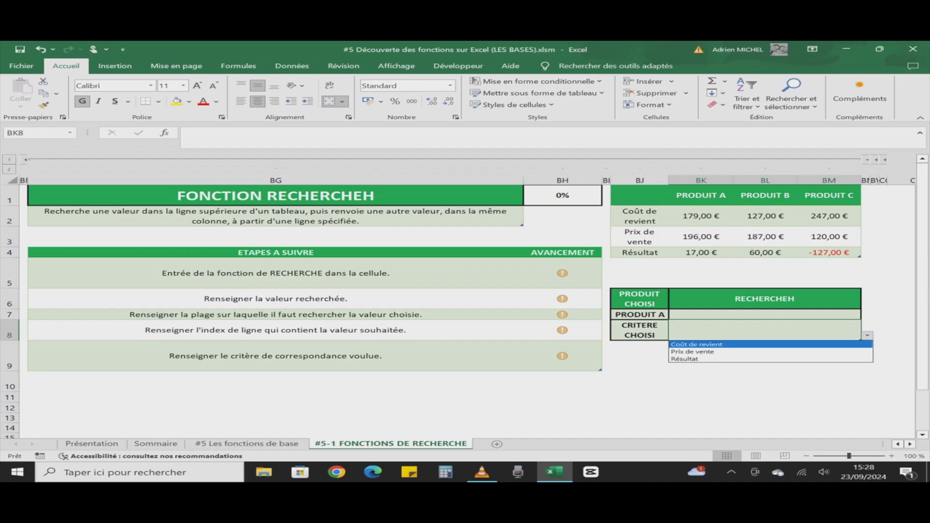
left_click(756, 345)
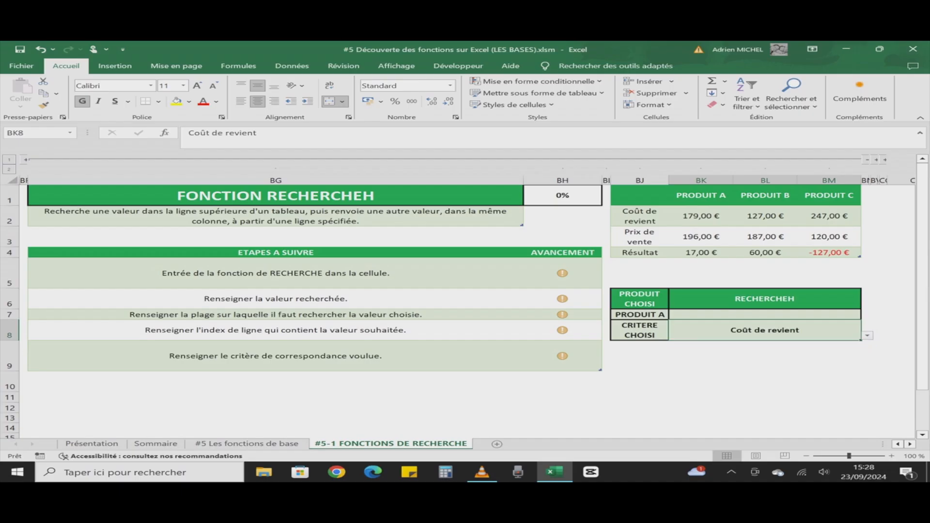
Step: Begin a RECHERCHEH formula in BK7 with the chosen product in BJ7 as the lookup value
left_click(765, 315)
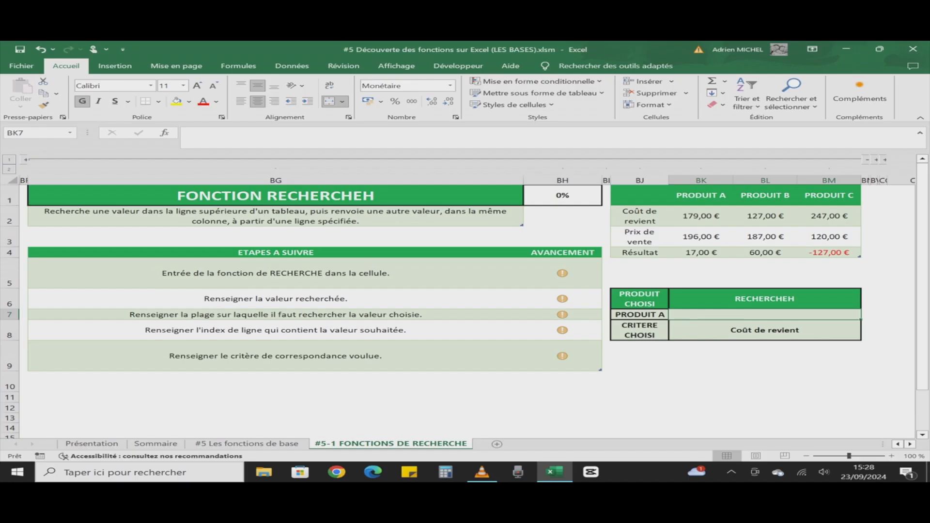
type("=")
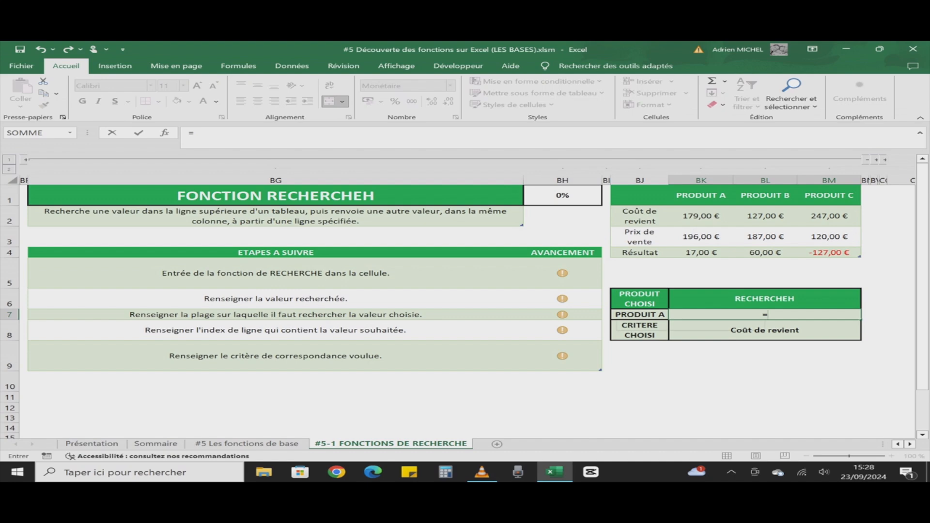
type("re")
key("Down")
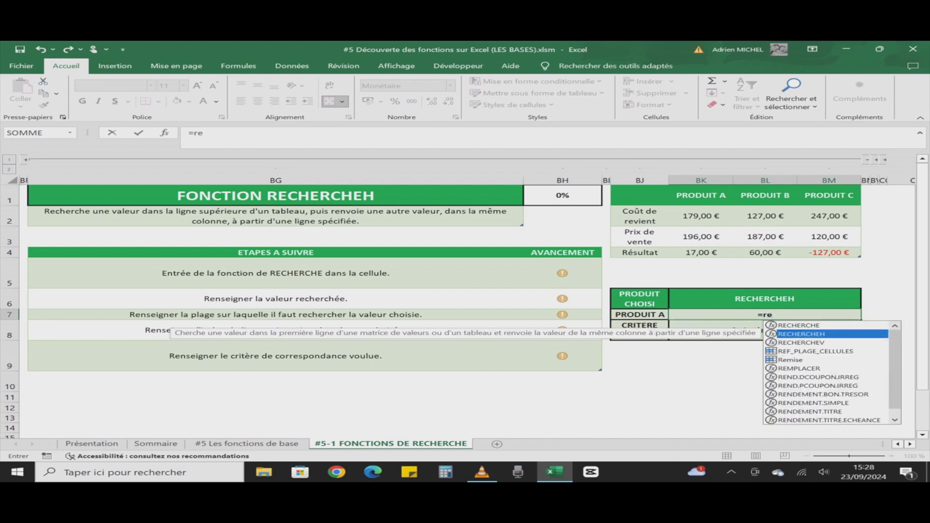
key("Tab")
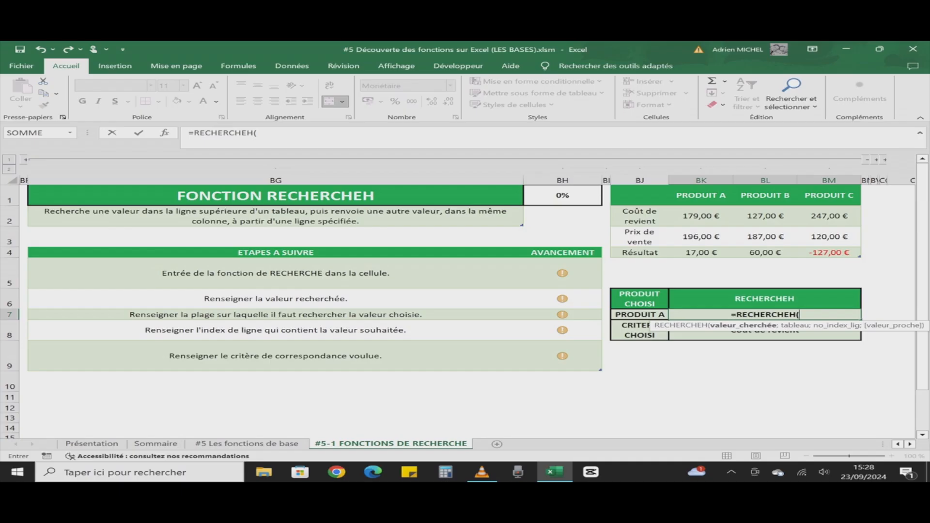
left_click(640, 315)
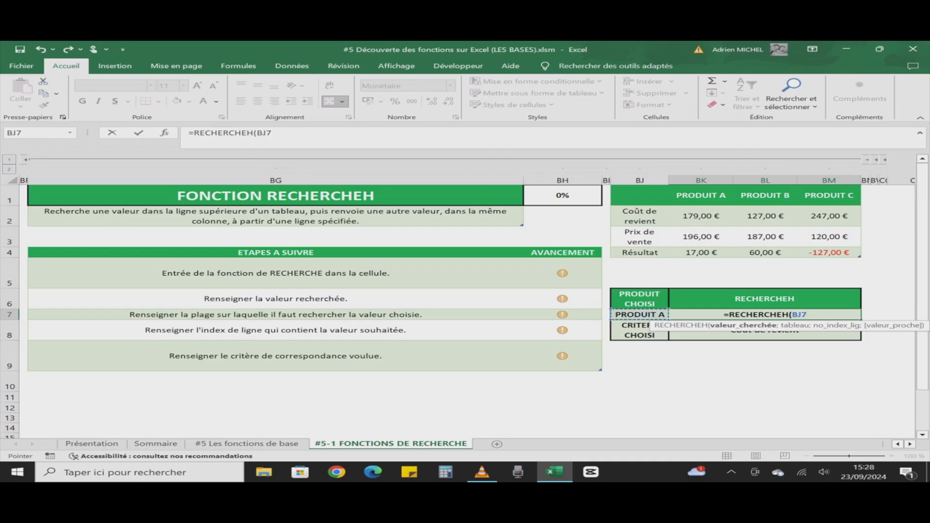
type(";")
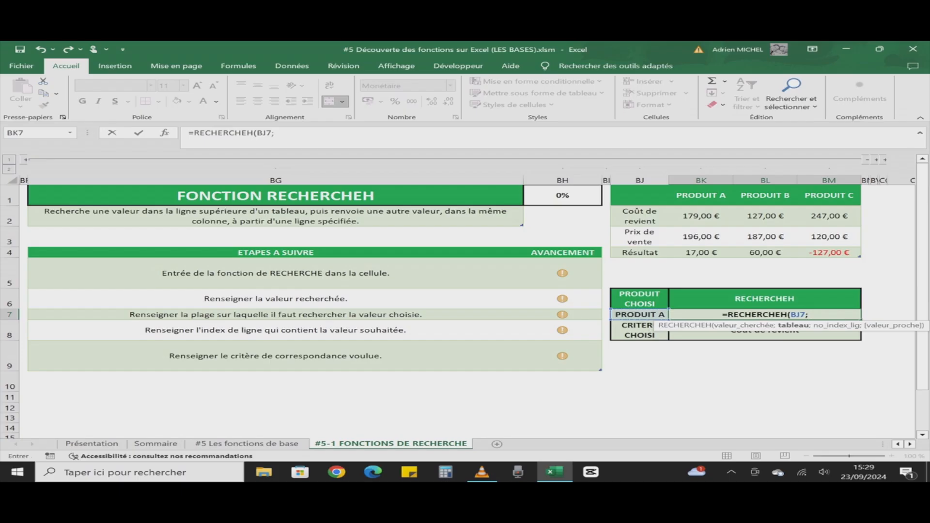
Step: Try to complete the RECHERCHEH formula with the whole product table, BK8 as the row index and FAUX for an exact match
left_click_drag(639, 196, 857, 254)
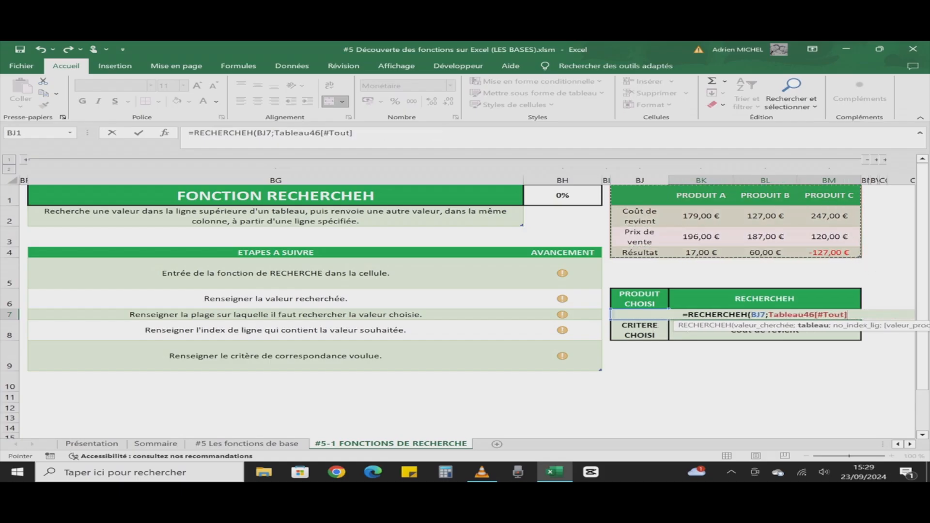
type(";")
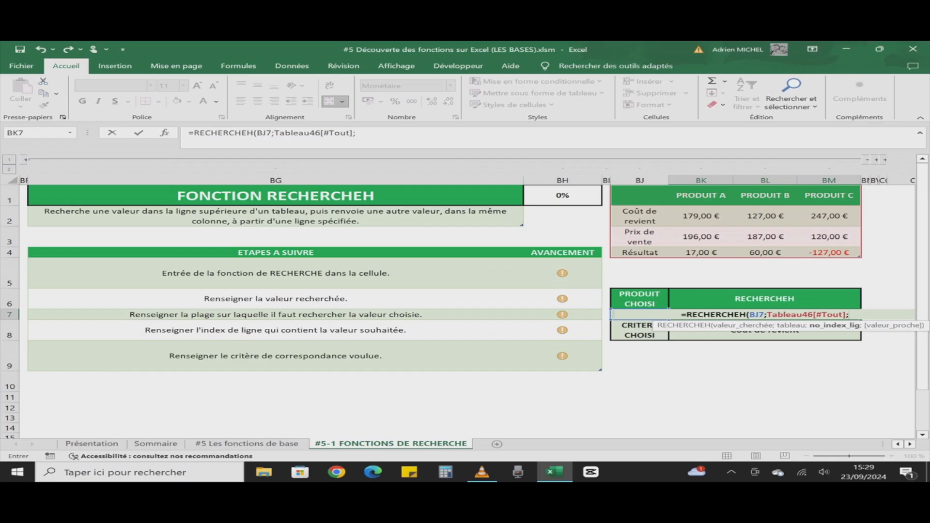
left_click(766, 335)
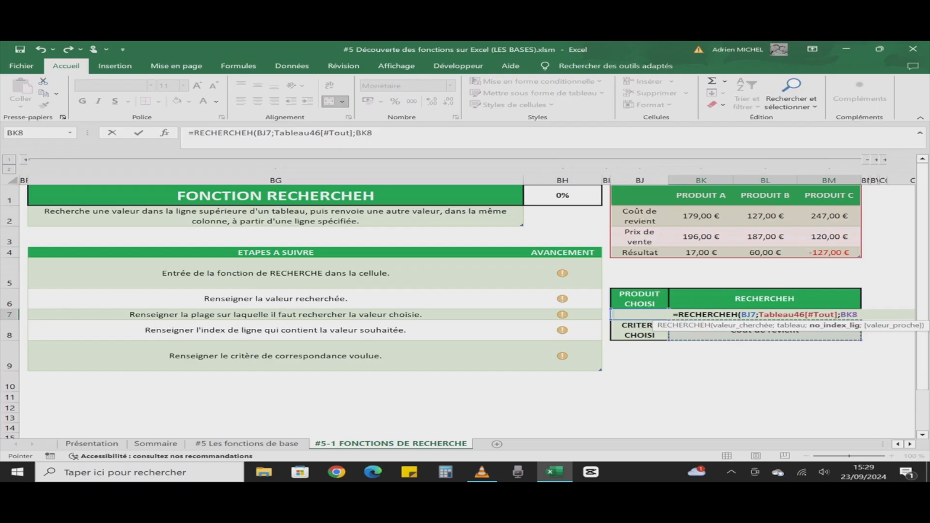
type(";")
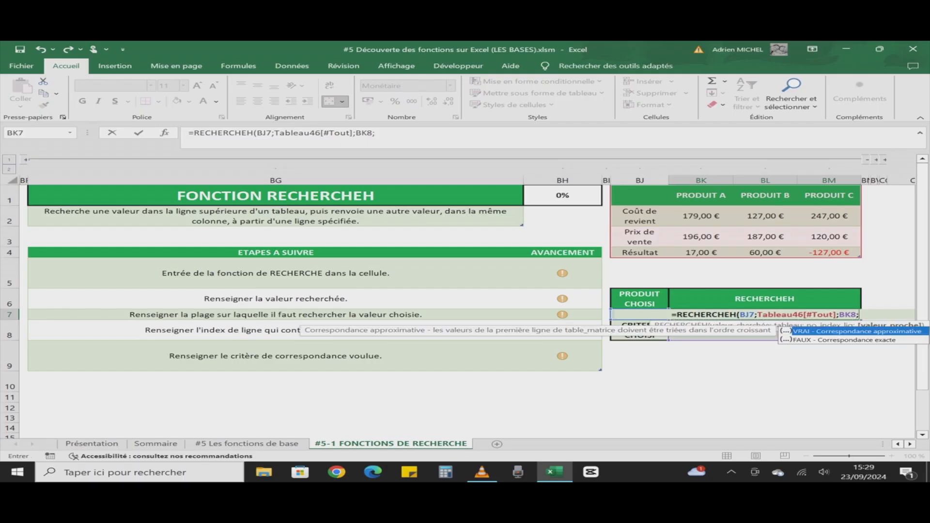
key("Down")
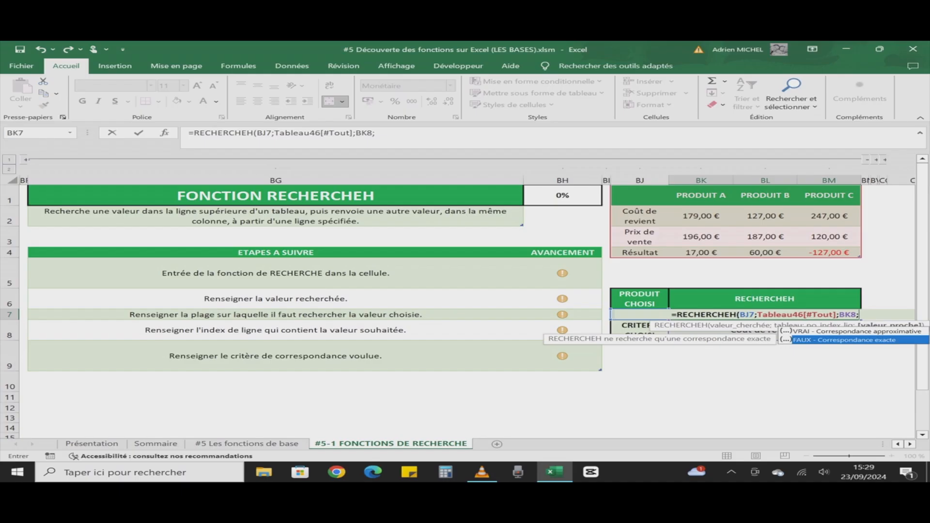
key("Tab")
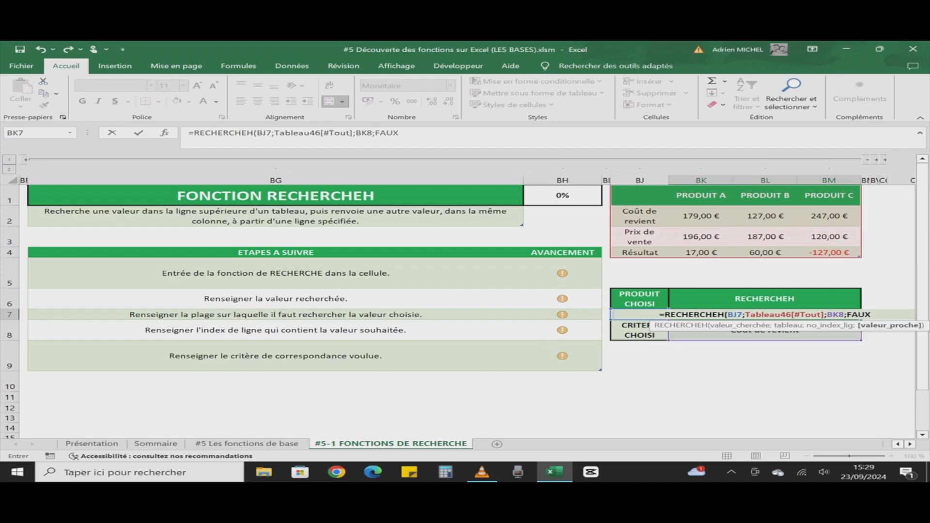
type(")")
key("Return")
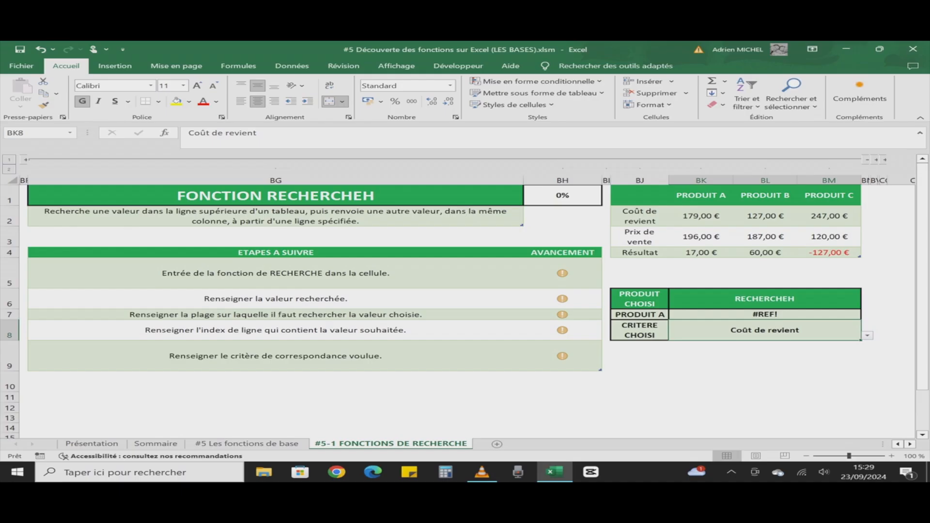
Step: Replace the formula in BK7 with a new RECHERCHEH function and open its function arguments dialog
left_click(765, 315)
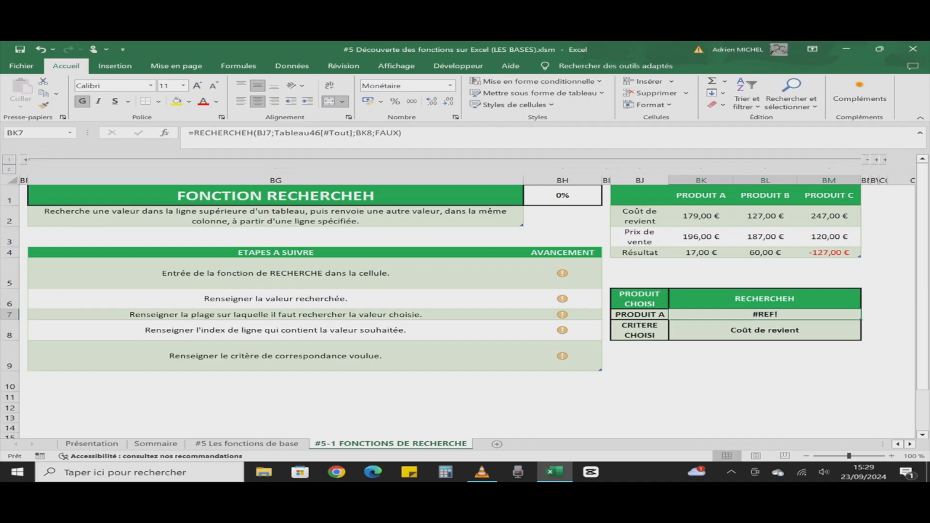
type("=")
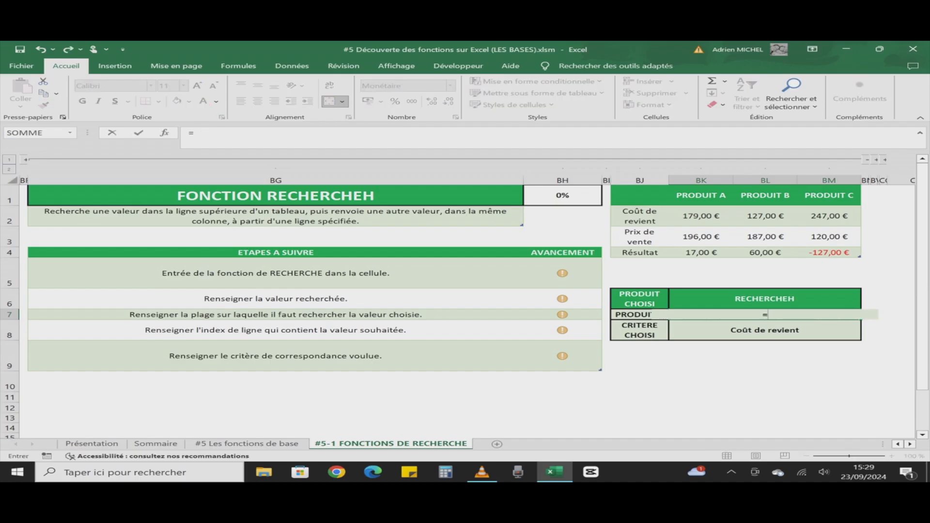
type("re")
key("Down")
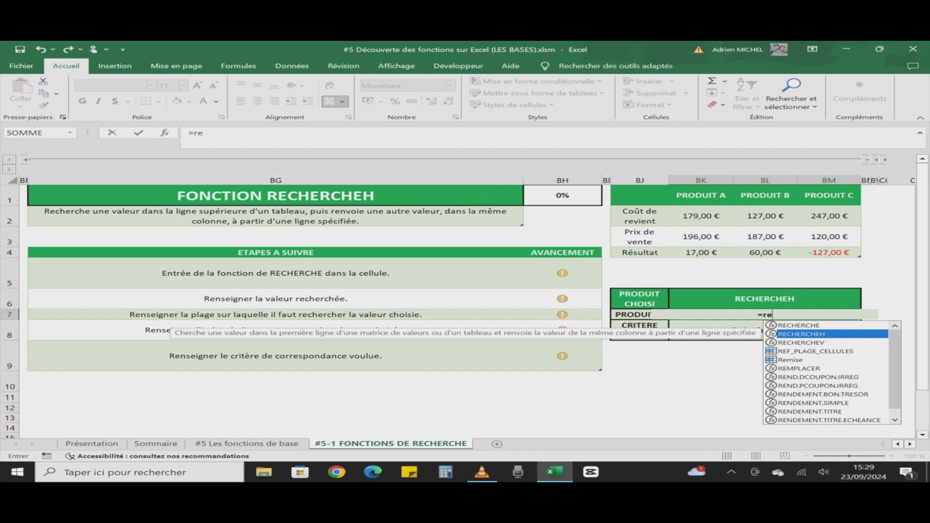
key("Tab")
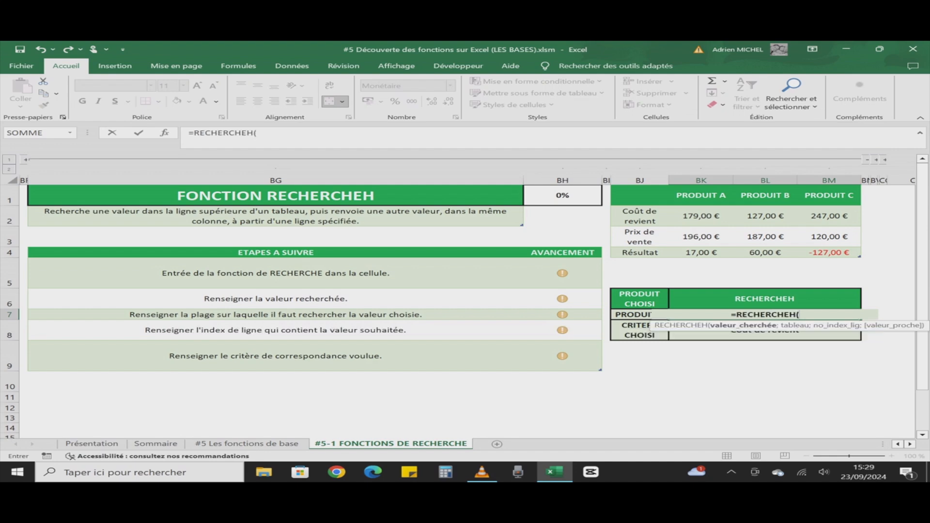
key("ctrl+a")
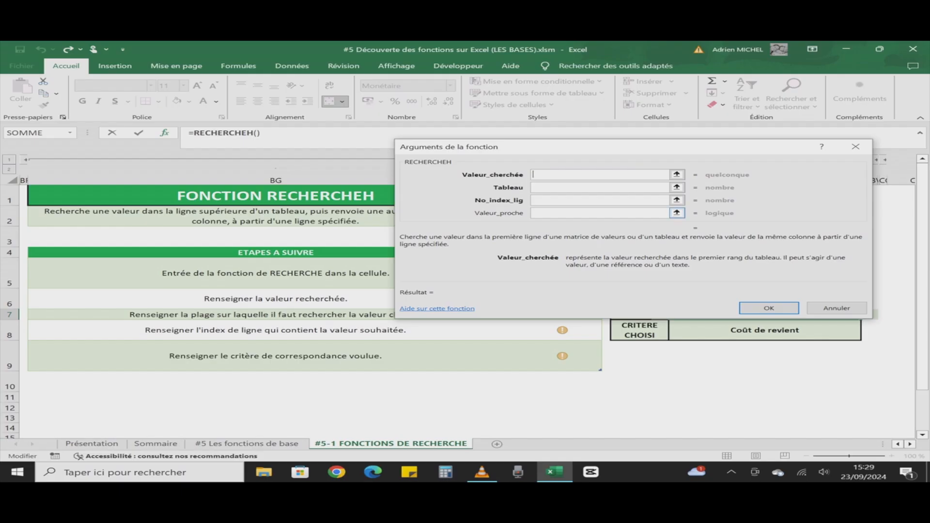
Step: Set the Valeur_cherchée argument to the table headers PRODUIT A through PRODUIT C, and go to the Tableau argument
left_click(677, 175)
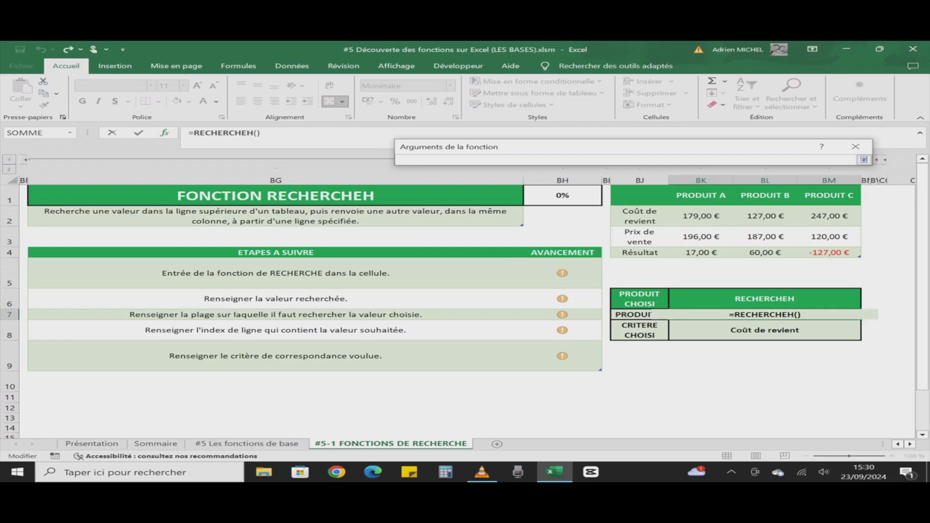
left_click_drag(701, 196, 829, 195)
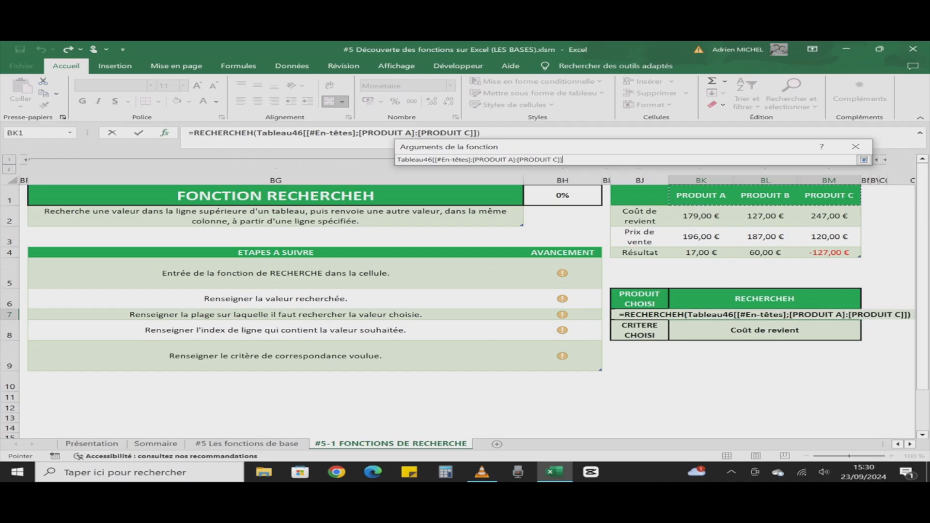
key("Return")
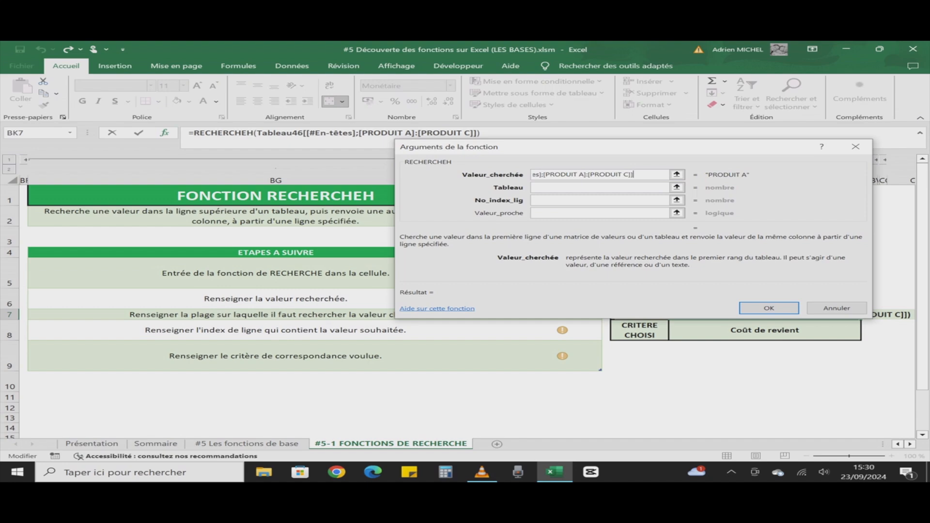
left_click(600, 187)
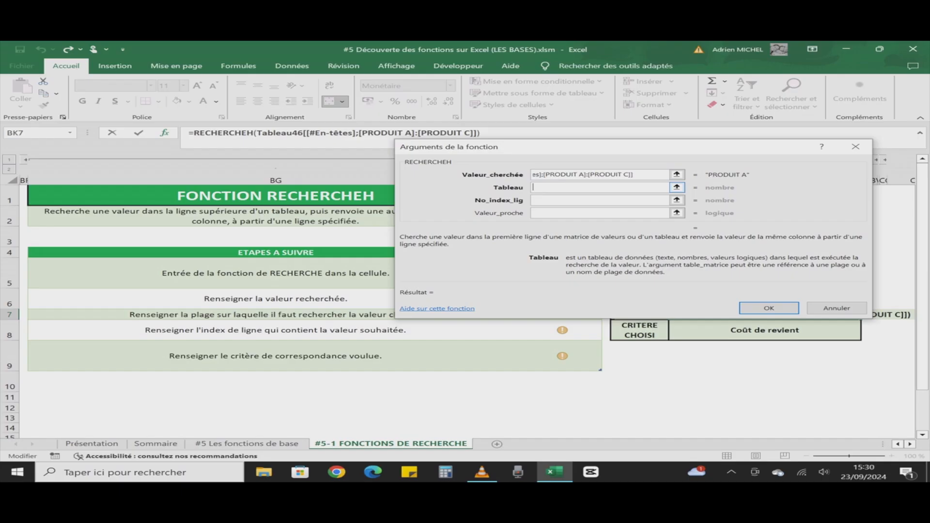
Step: Set the Tableau argument to the whole product table including its headers, Tableau46[#Tout]
left_click(677, 187)
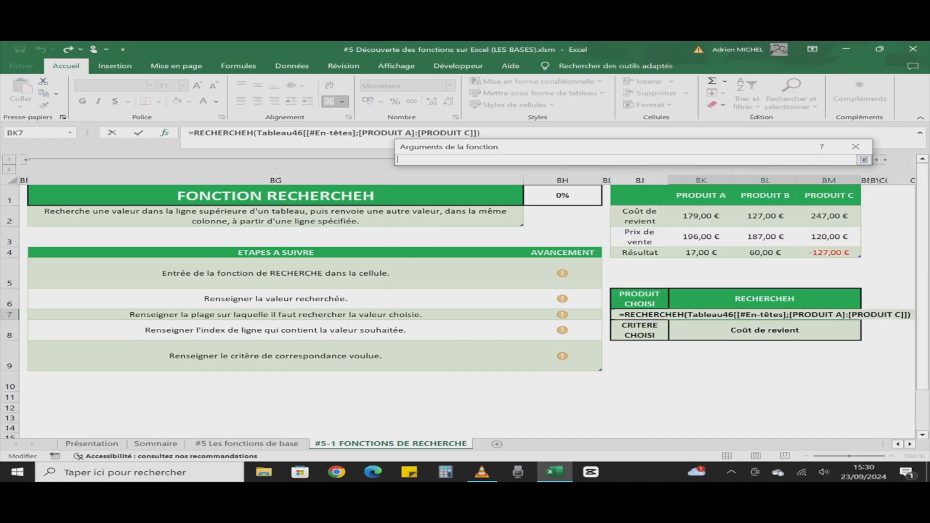
left_click_drag(701, 216, 856, 254)
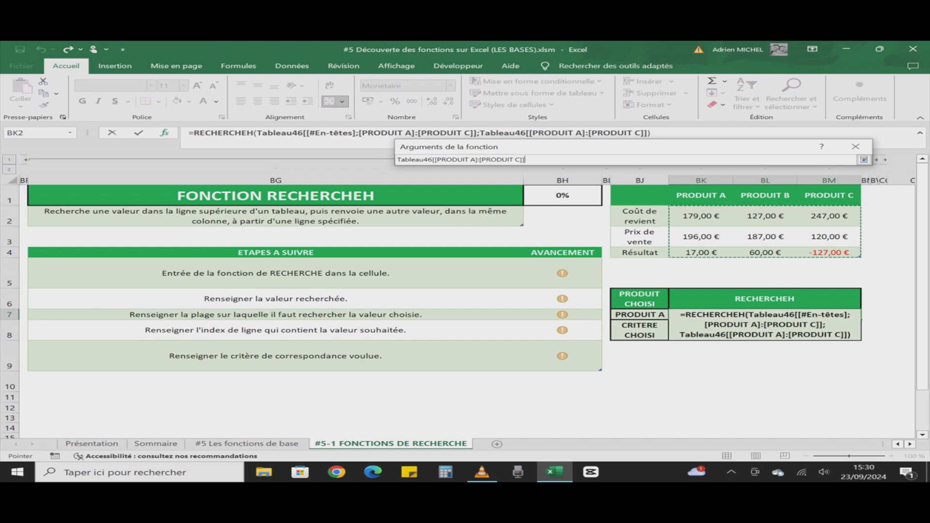
left_click(613, 188)
left_click(613, 187)
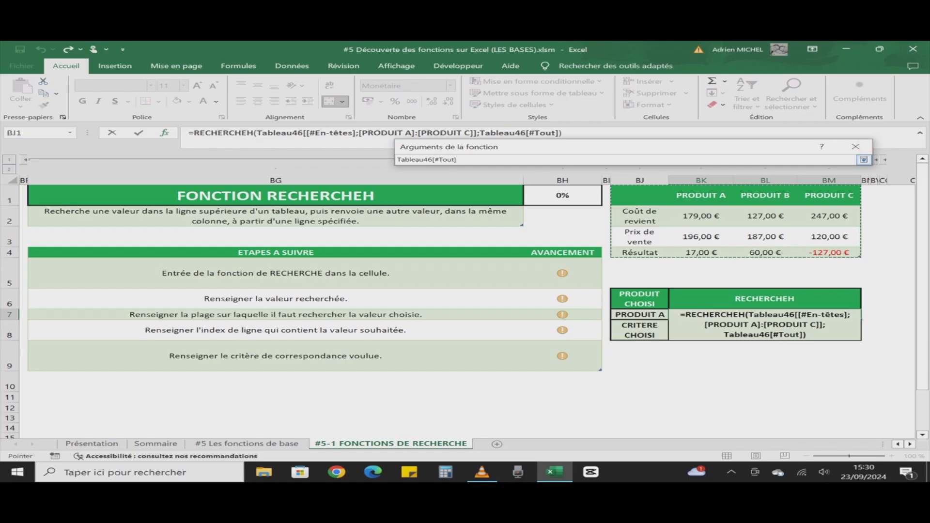
key("Return")
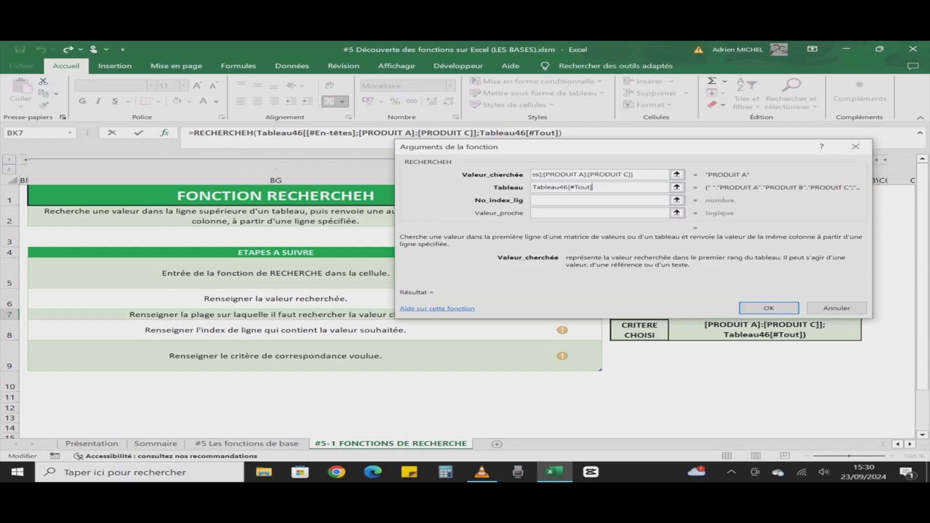
Step: Change the Valeur_cherchée argument to the chosen product cell BJ7
left_click(677, 174)
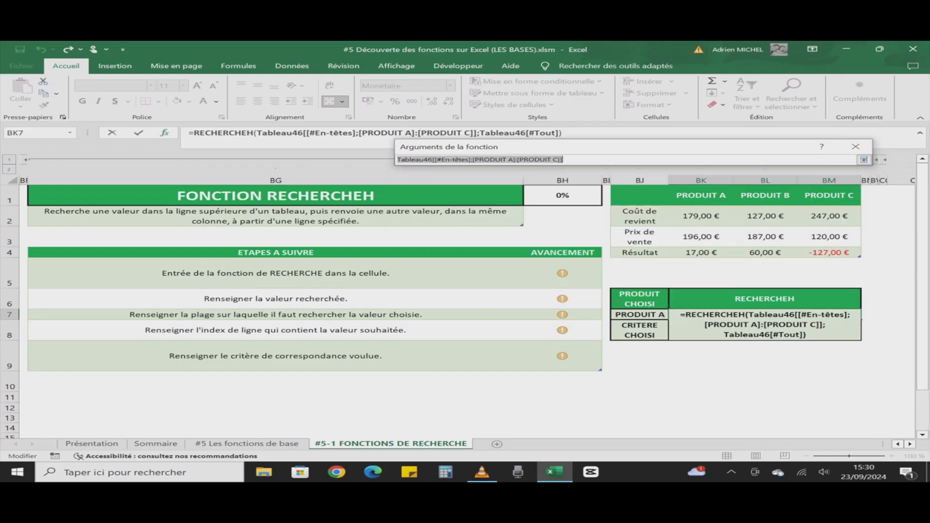
left_click(640, 315)
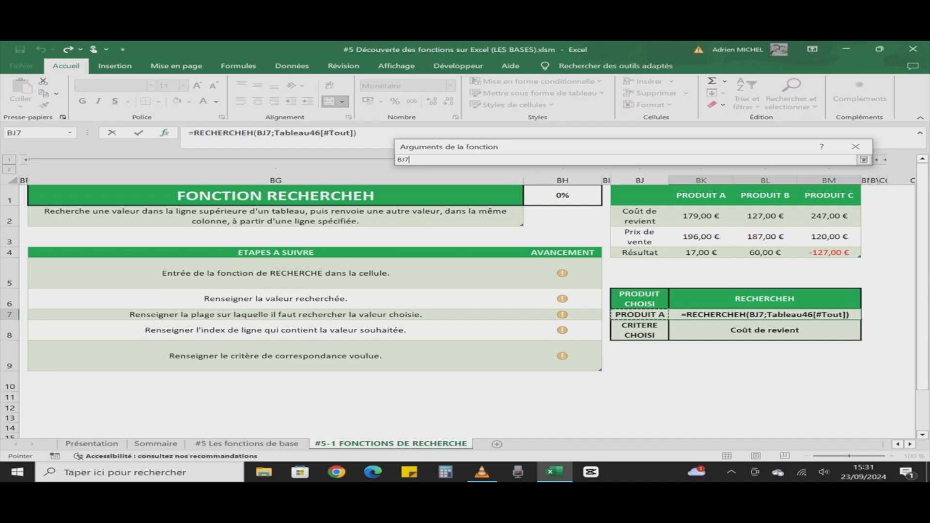
key("Return")
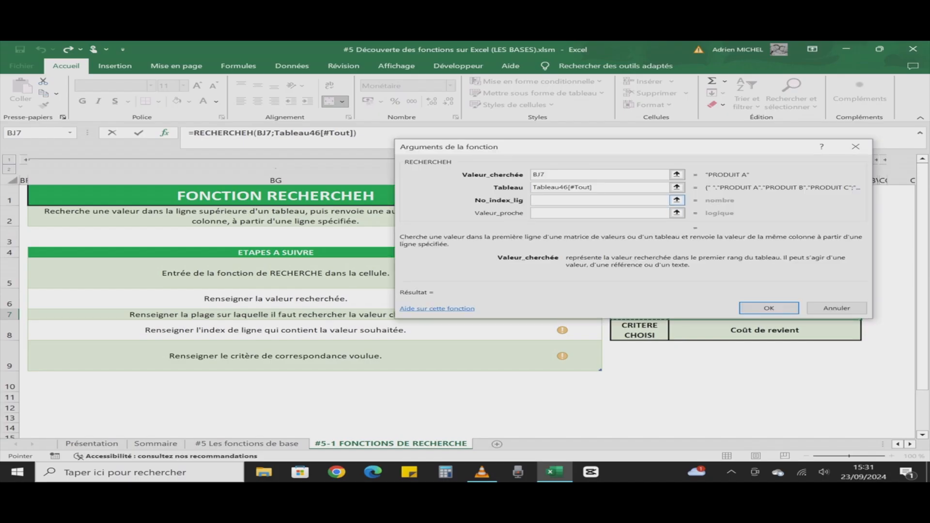
Step: Try to set the No_index_lig argument with BJ7 and the product table's header row, giving BJ7+Tableau46[#En-têtes]
left_click(676, 200)
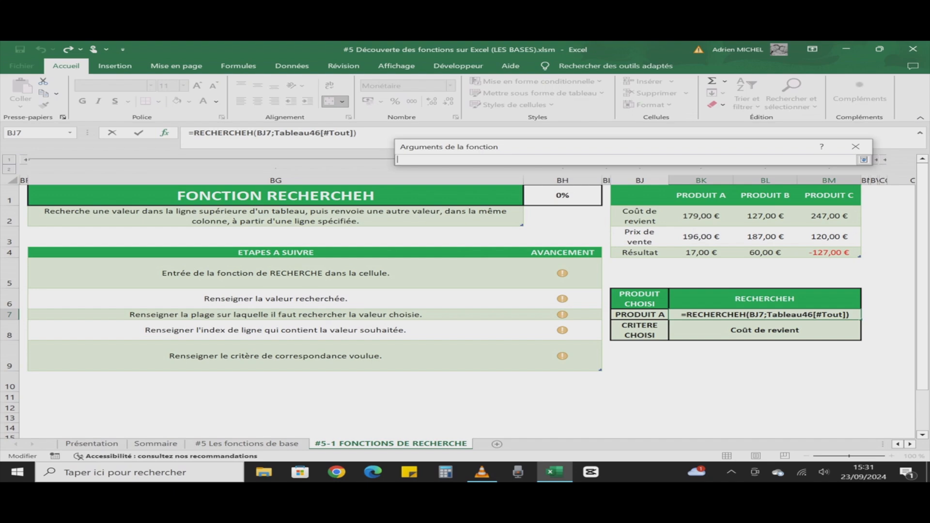
left_click(640, 314)
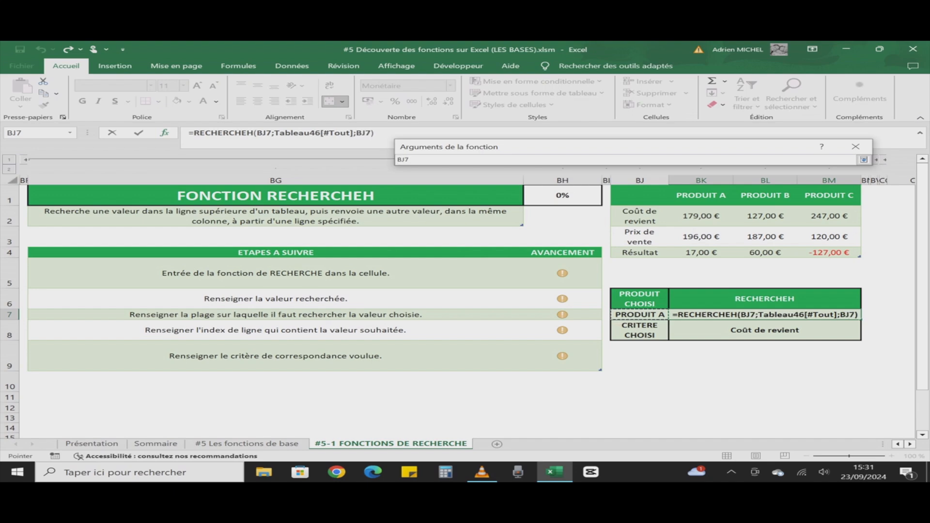
left_click(864, 160)
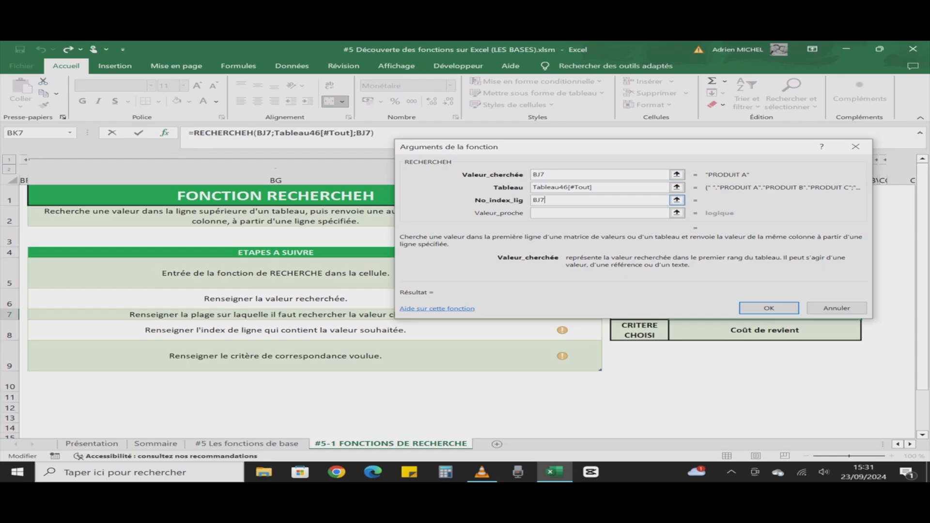
left_click(676, 199)
left_click_drag(639, 195, 830, 195)
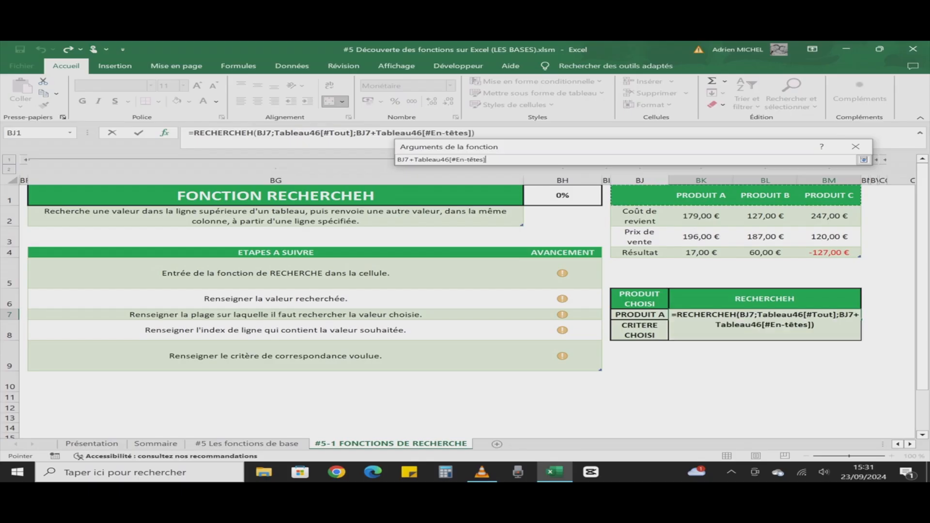
left_click(864, 159)
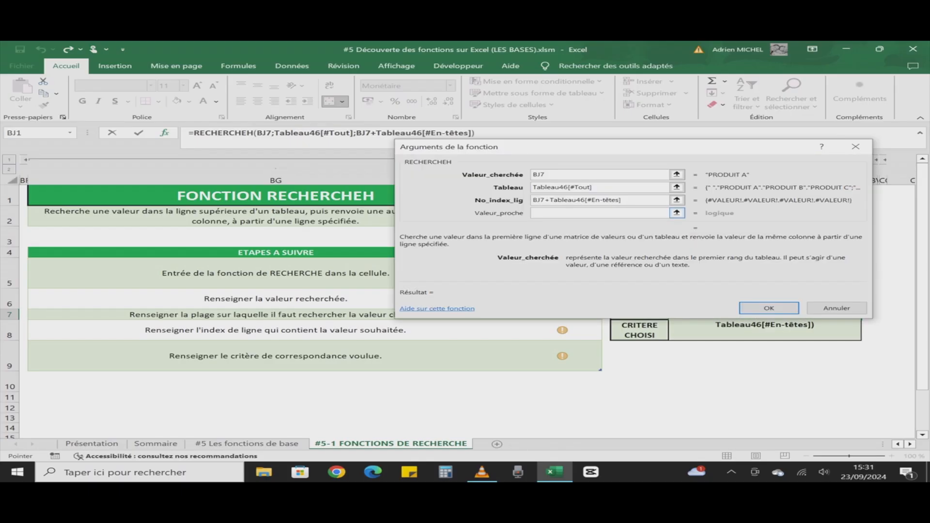
Step: Set the Valeur_proche argument to 0 for an exact match and validate the RECHERCHEH function
left_click(677, 213)
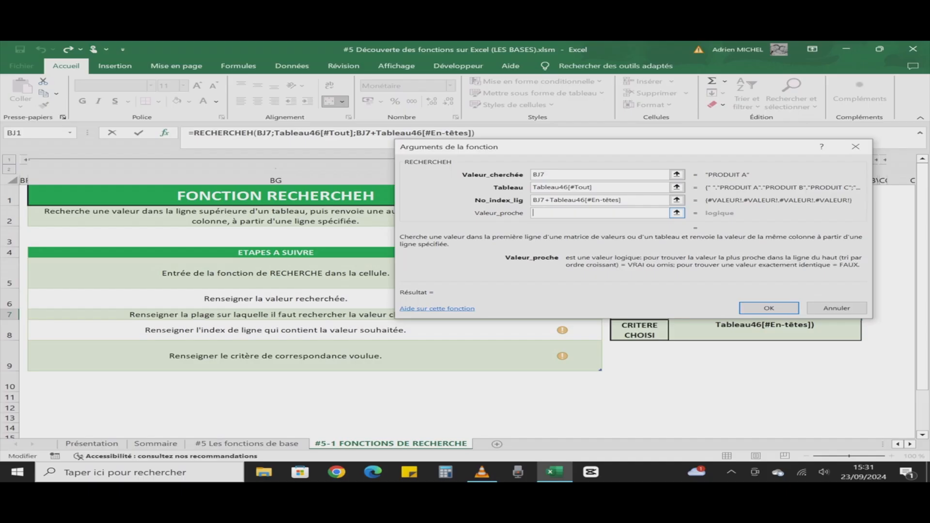
left_click(677, 213)
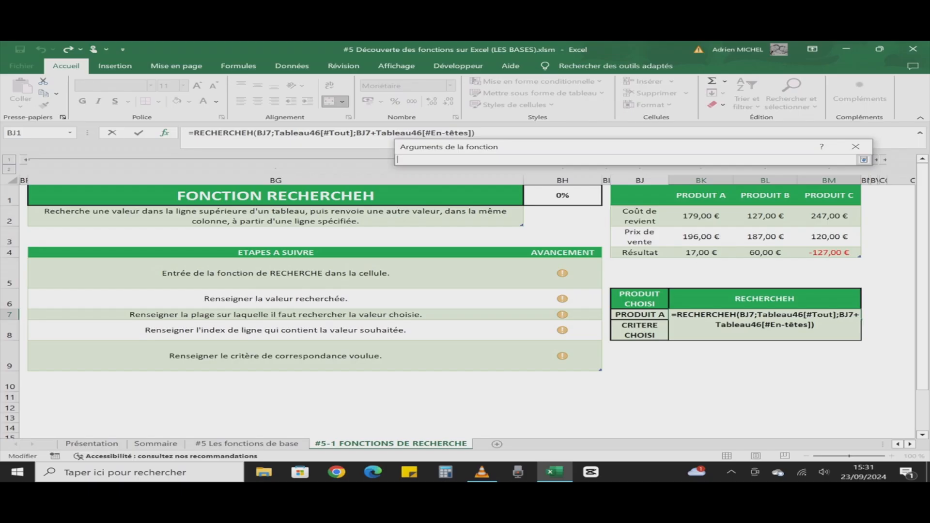
left_click(864, 160)
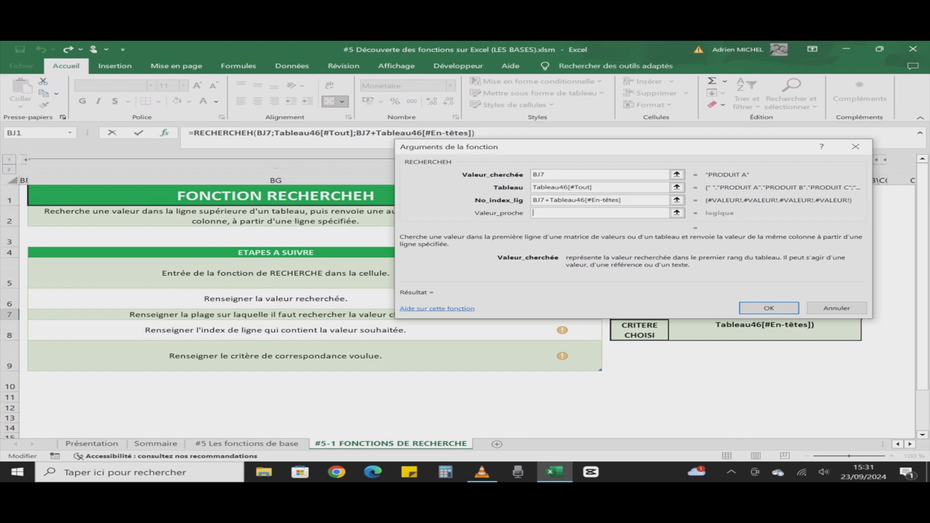
type("0")
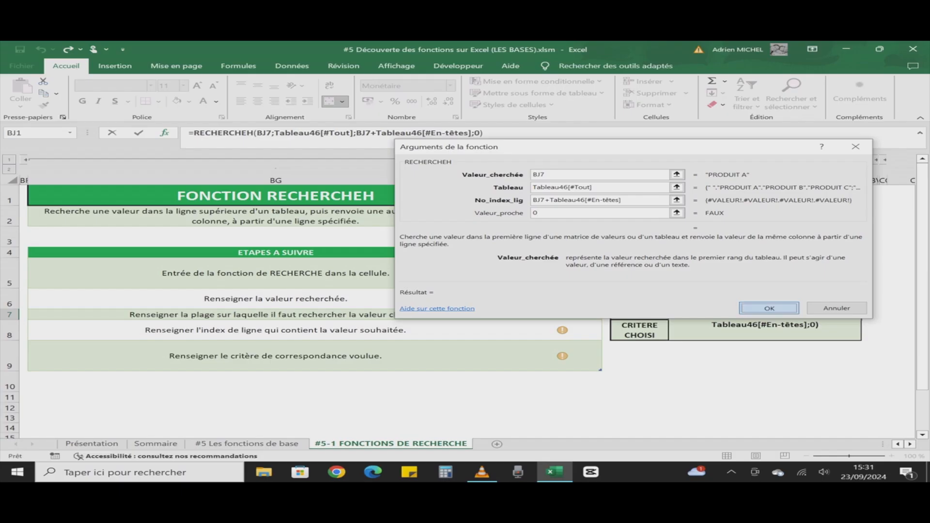
key("Return")
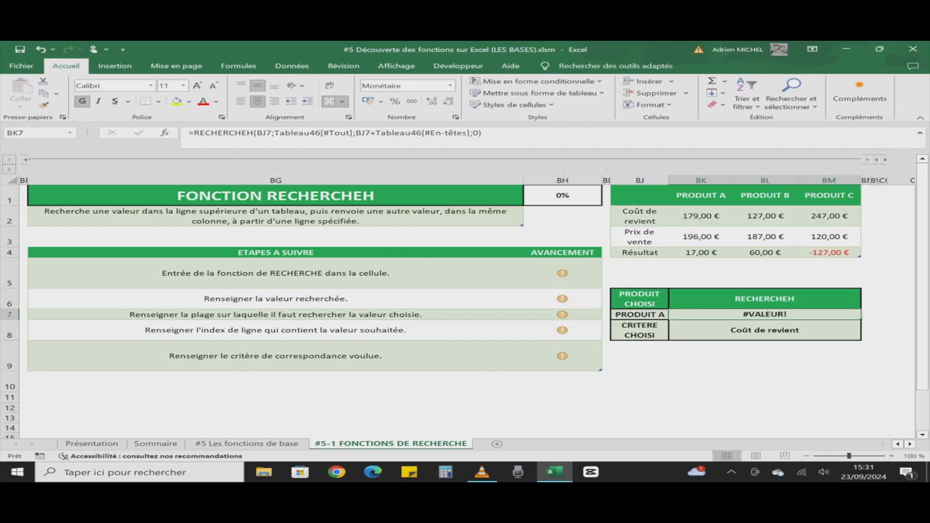
Step: Replace the formula in BK7 with a new RECHERCHEH formula using the absolute reference $BJ$7 as the lookup value
left_click(765, 382)
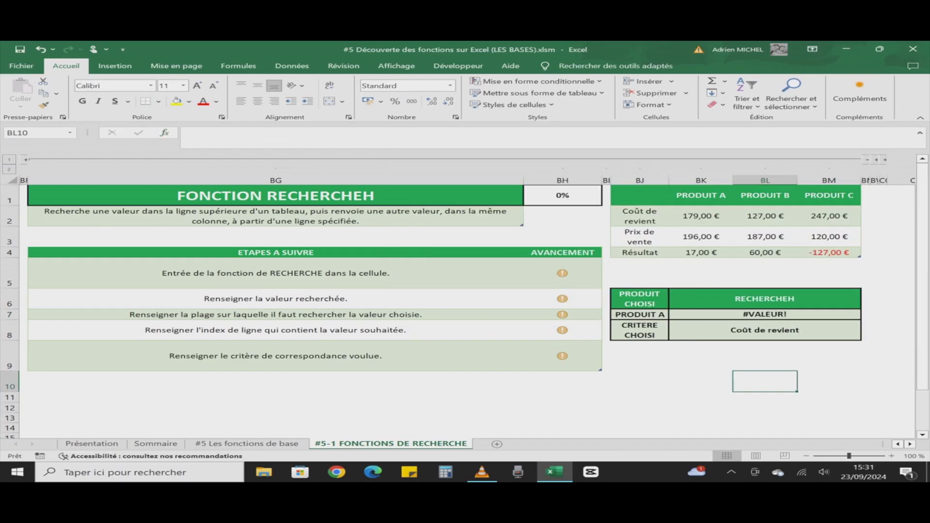
left_click(765, 314)
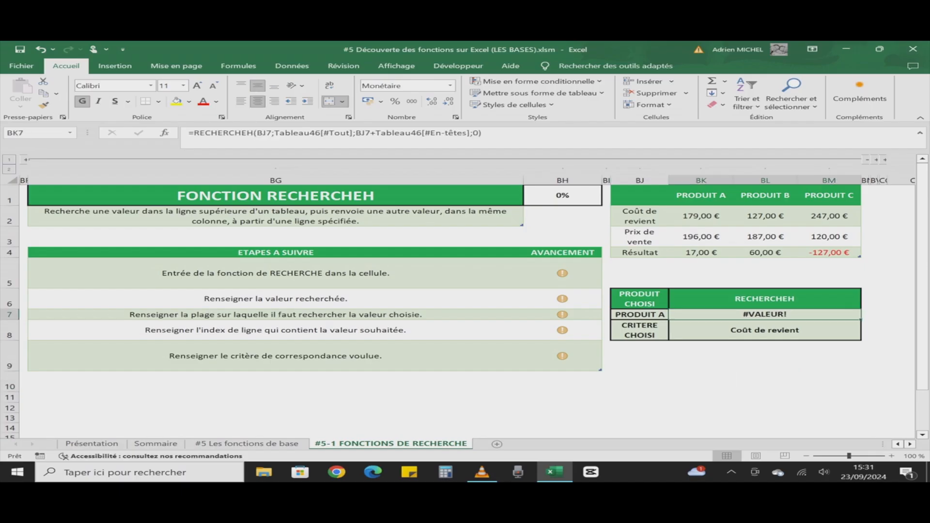
key("BackSpace")
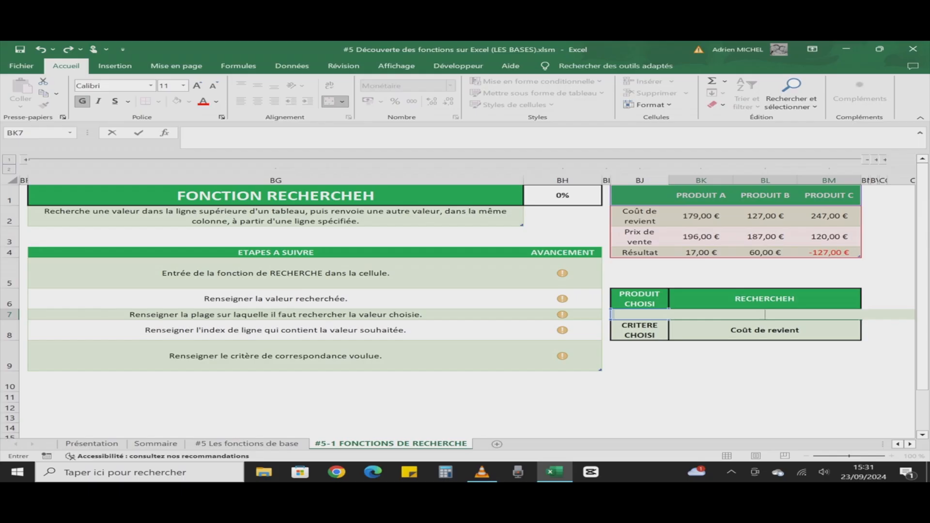
type("=")
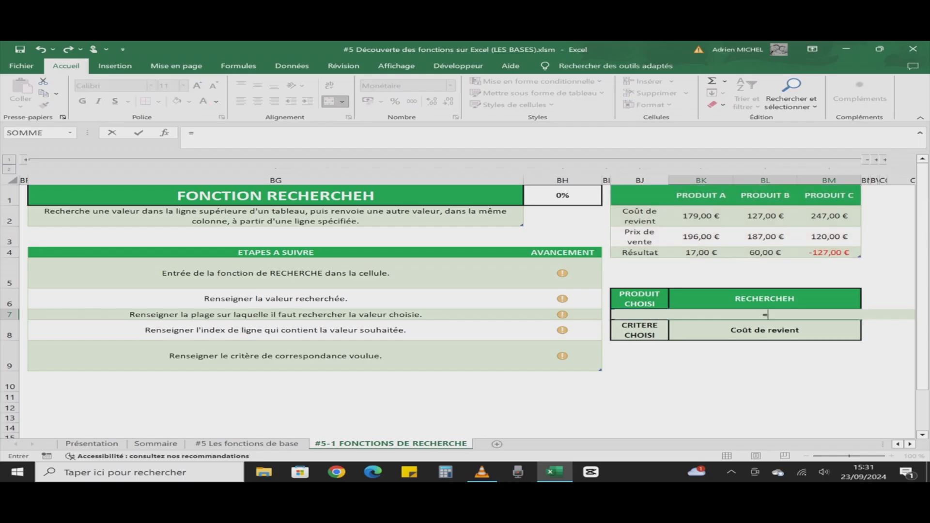
type("re")
key("Down")
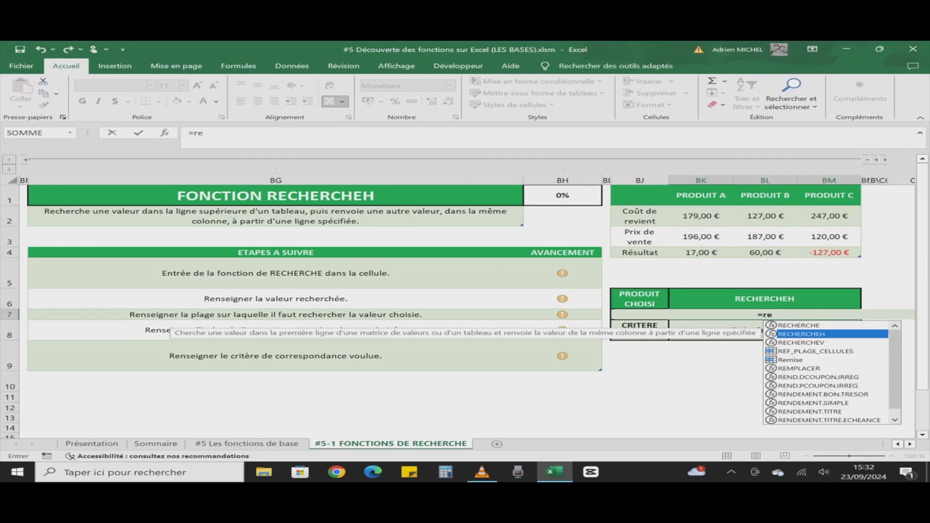
key("Tab")
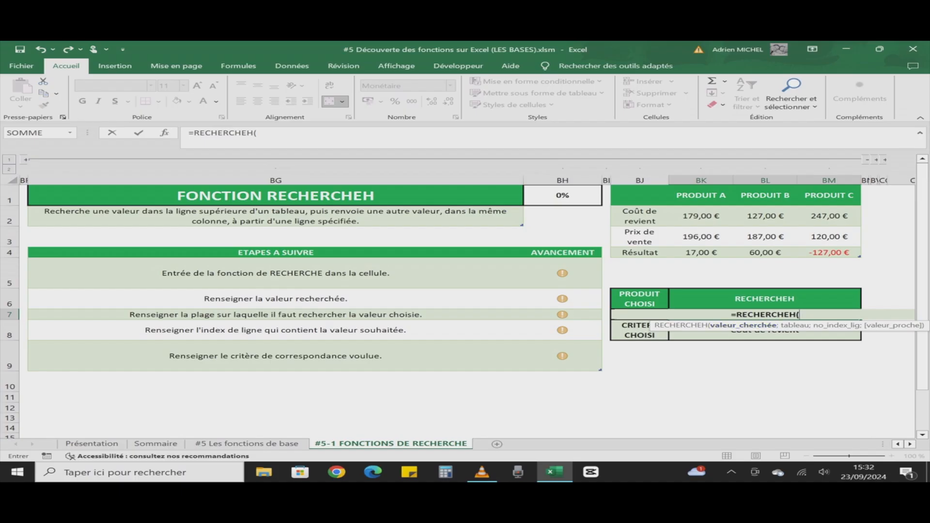
left_click(639, 314)
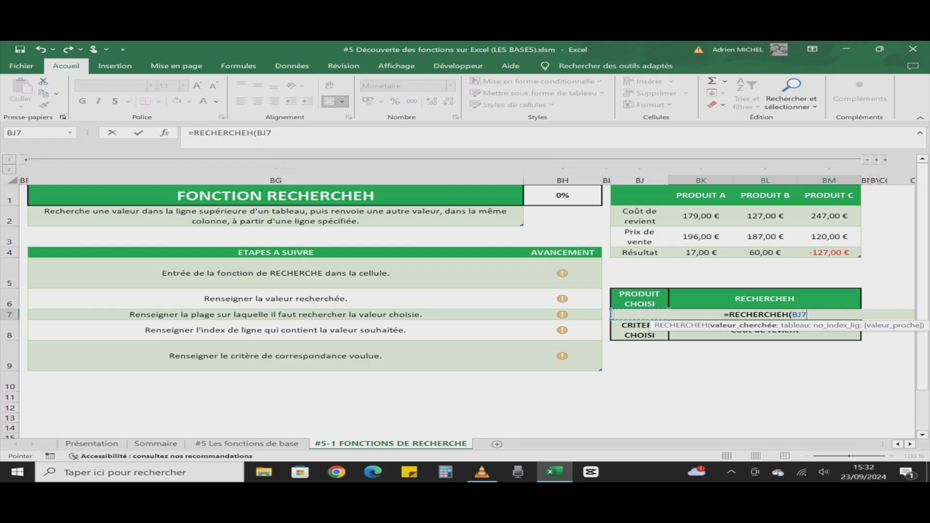
key("F4")
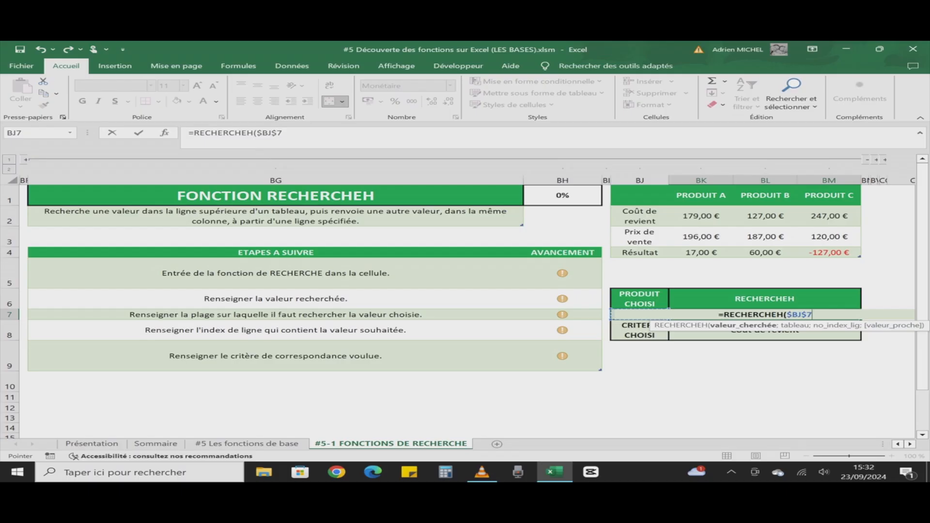
type(";")
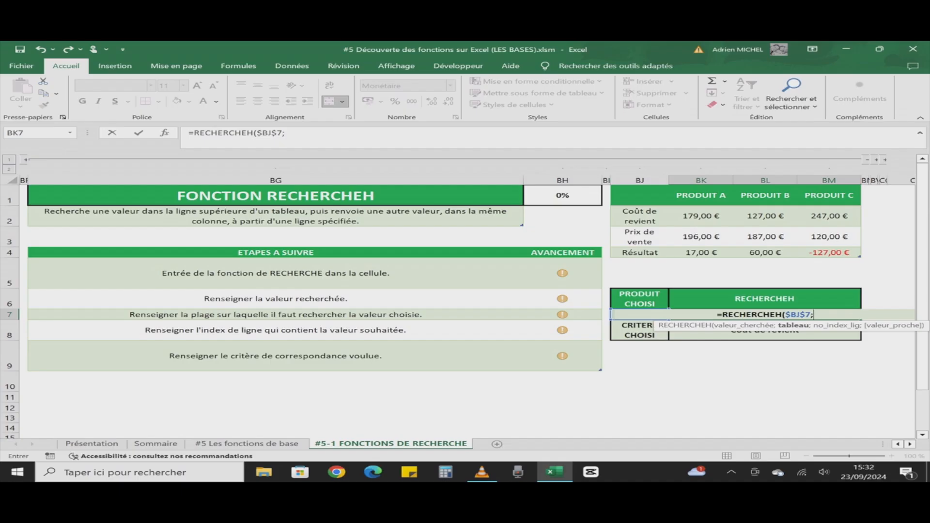
Step: Give the RECHERCHEH formula the whole product table, Tableau46[#Tout], and the chosen criterion cell as absolute row index $BK$8
left_click(612, 188)
left_click(612, 187)
type(";")
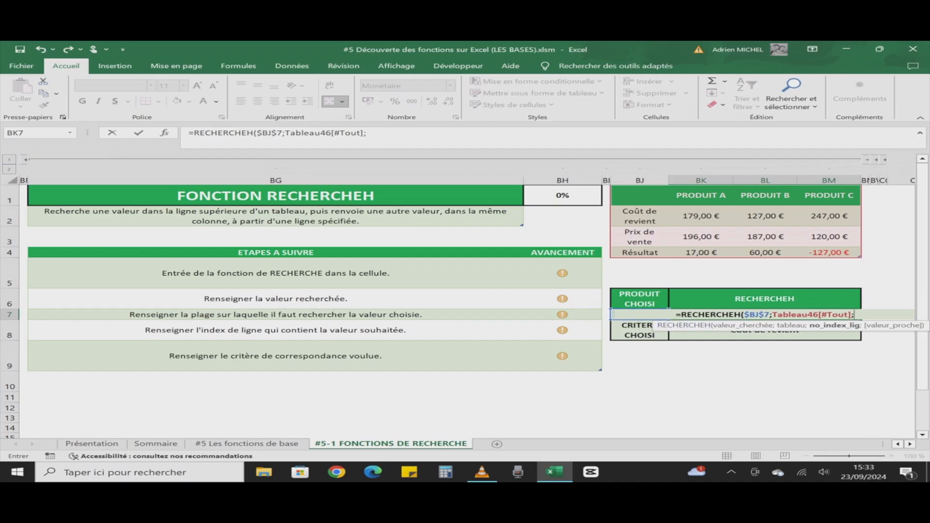
left_click(765, 335)
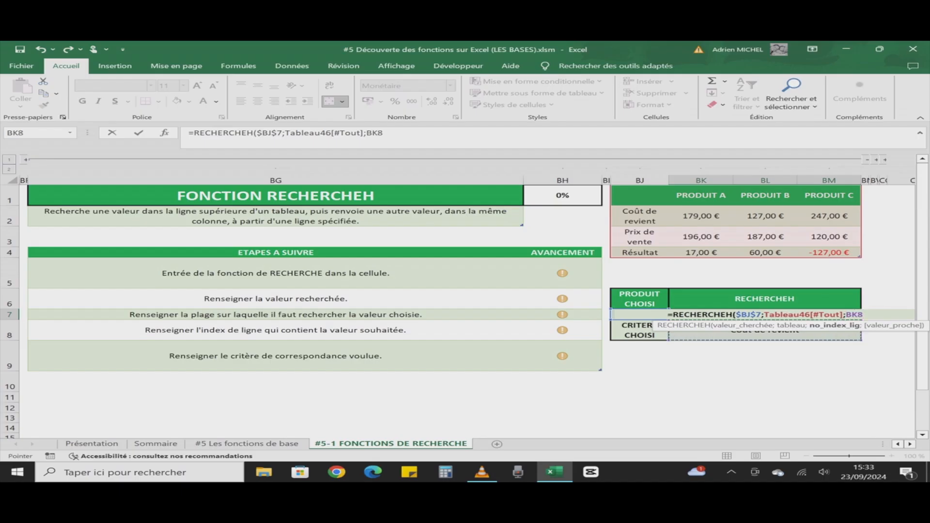
type(";")
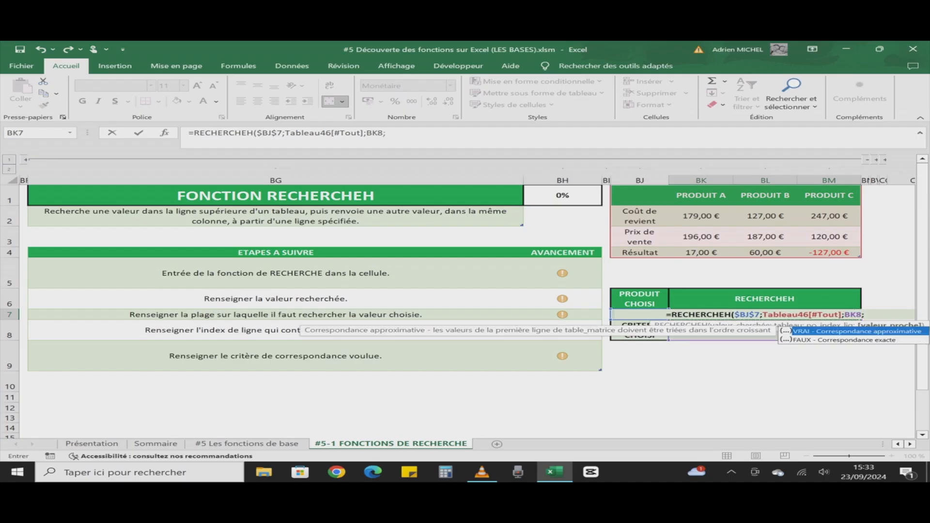
key("BackSpace")
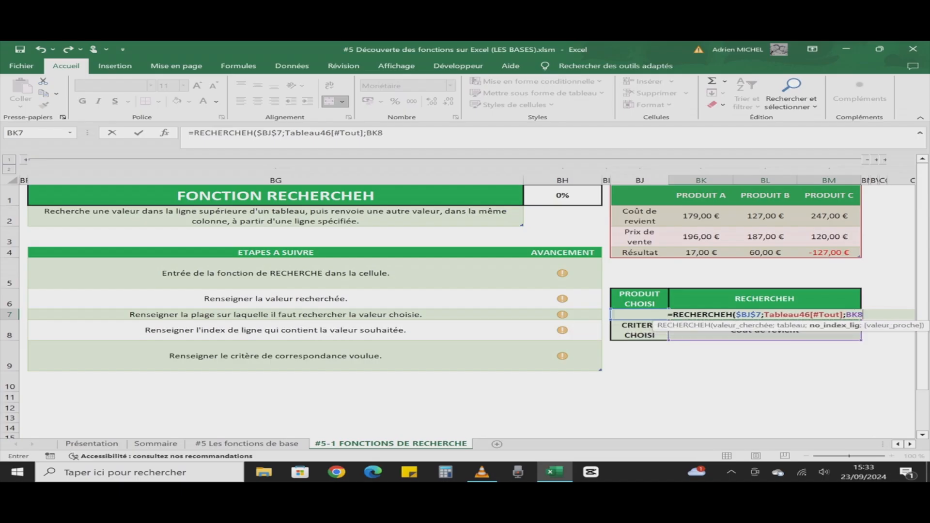
key("F4")
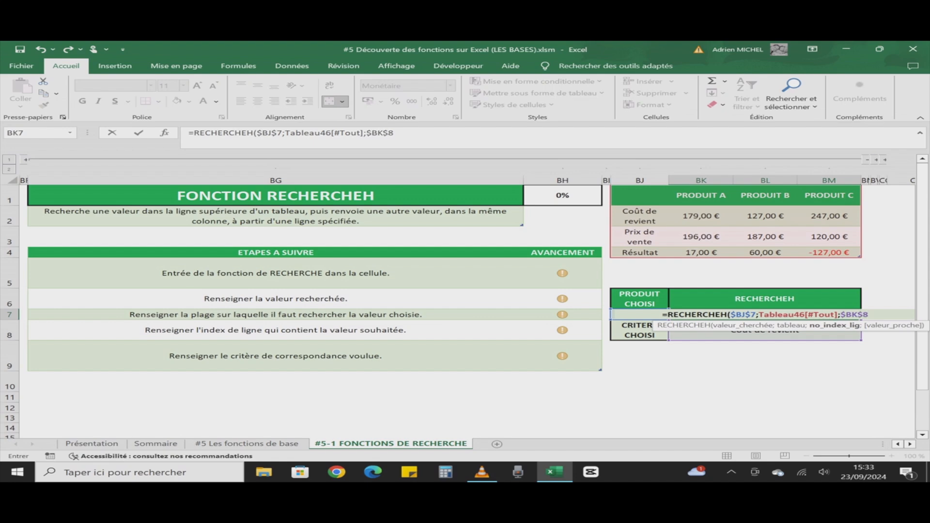
Step: Complete the RECHERCHEH formula with FAUX for an exact match and validate it
type(";")
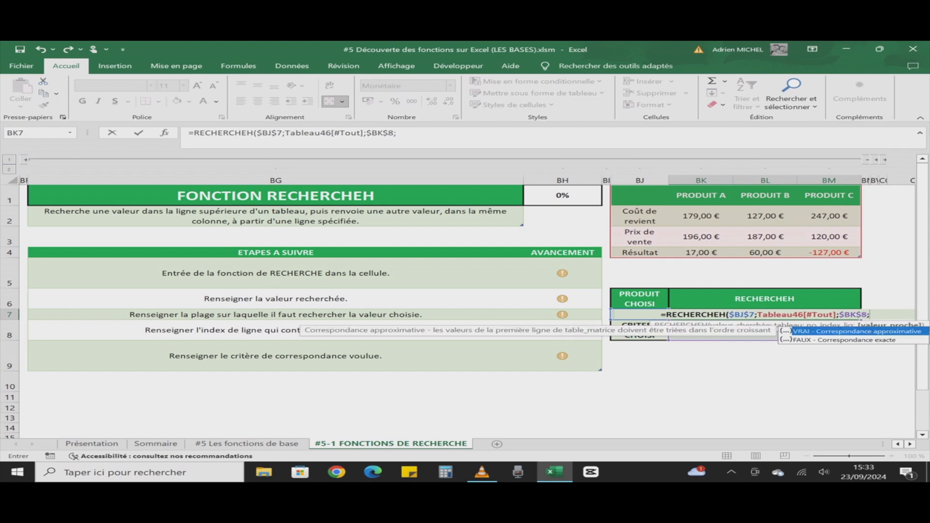
key("Down")
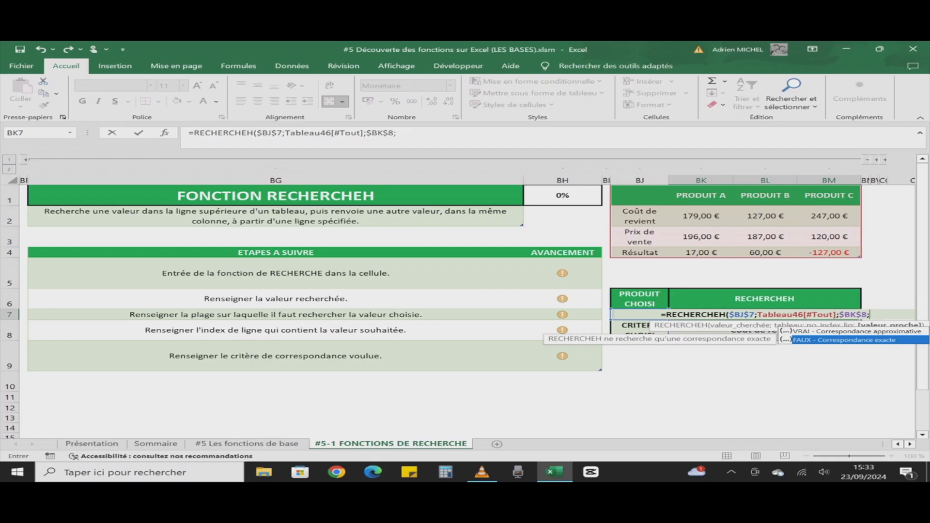
key("Tab")
type(")")
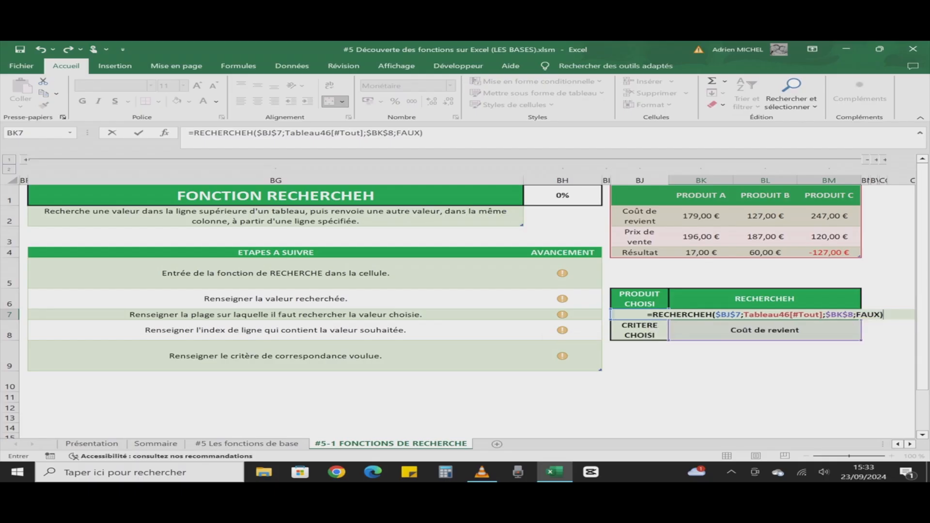
key("Return")
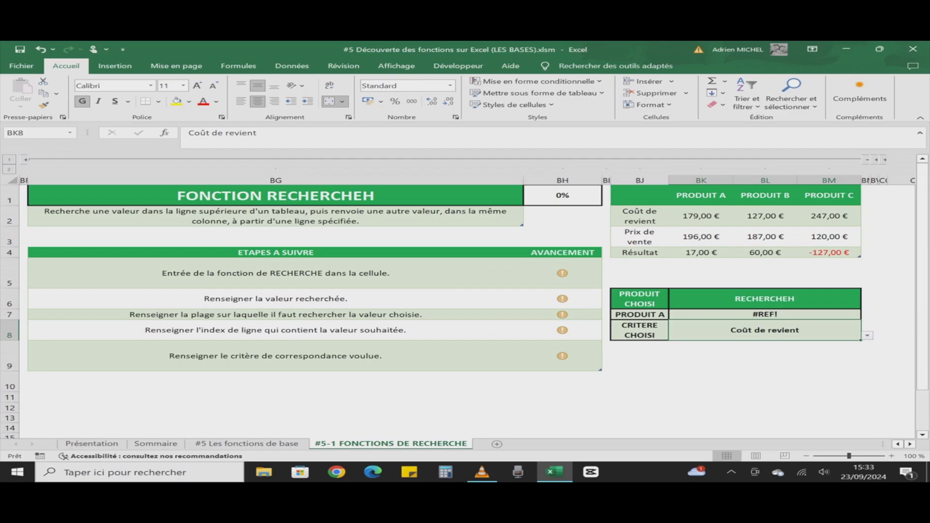
Step: Replace the $BK$8 row index in BK7's RECHERCHEH formula with 2 and validate it
left_click(765, 314)
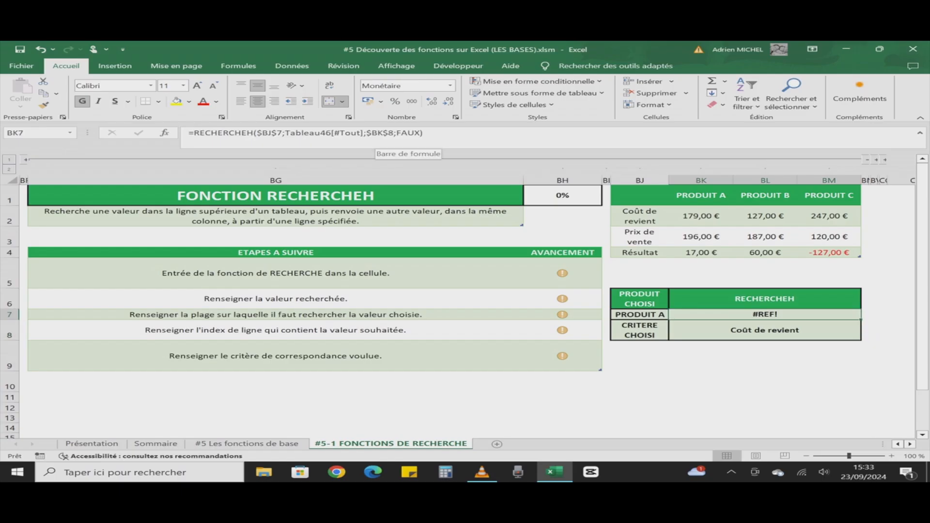
left_click_drag(394, 133, 366, 133)
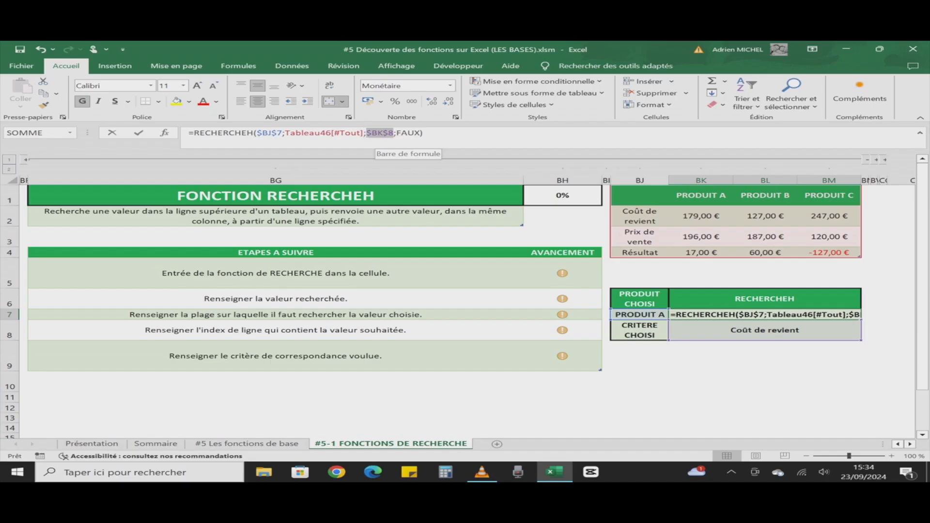
type("2")
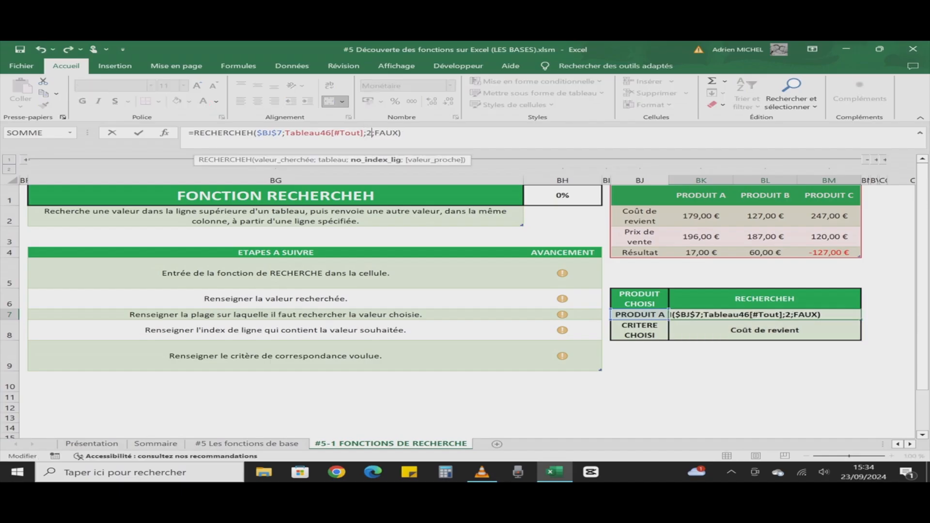
key("Return")
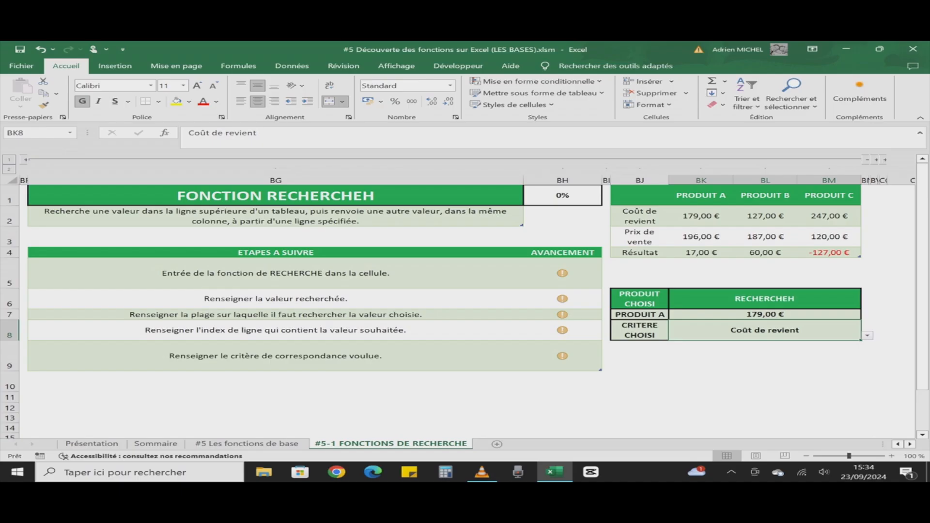
Step: Test the lookup by changing the chosen product in BJ7 to PRODUIT B, PRODUIT A and then PRODUIT C
left_click(640, 315)
key("alt+Down")
key("Down")
key("Return")
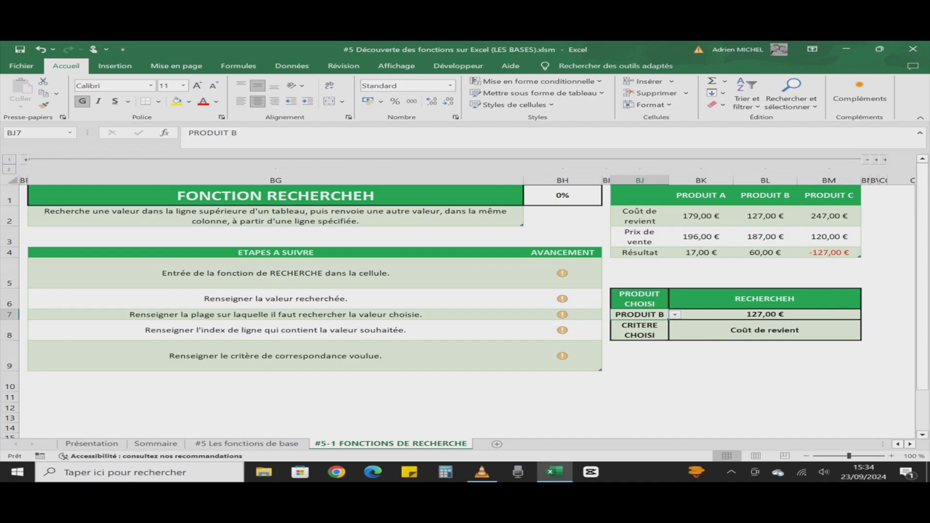
left_click(675, 315)
left_click(640, 323)
left_click(675, 315)
left_click(640, 338)
Step: Set the chosen criterion in BK8 to Prix de vente
left_click(765, 331)
key("alt+Down")
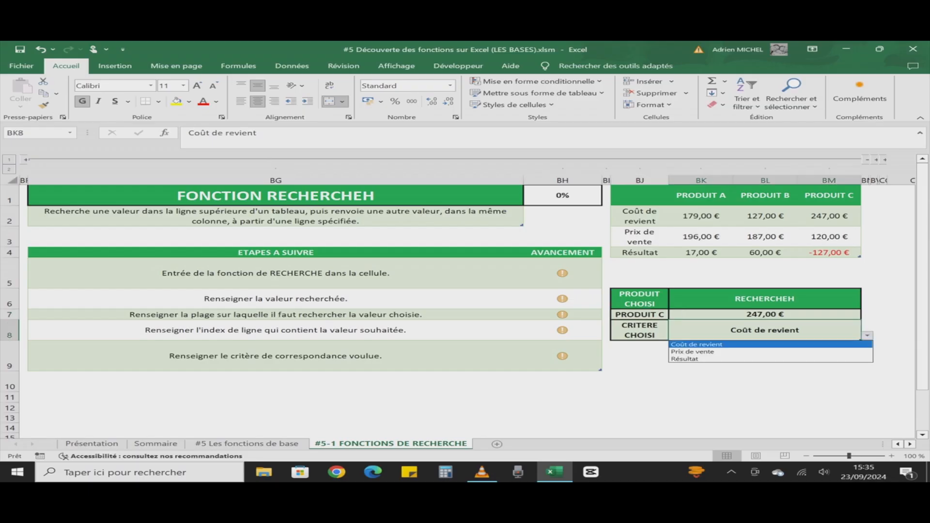
key("Down")
key("Return")
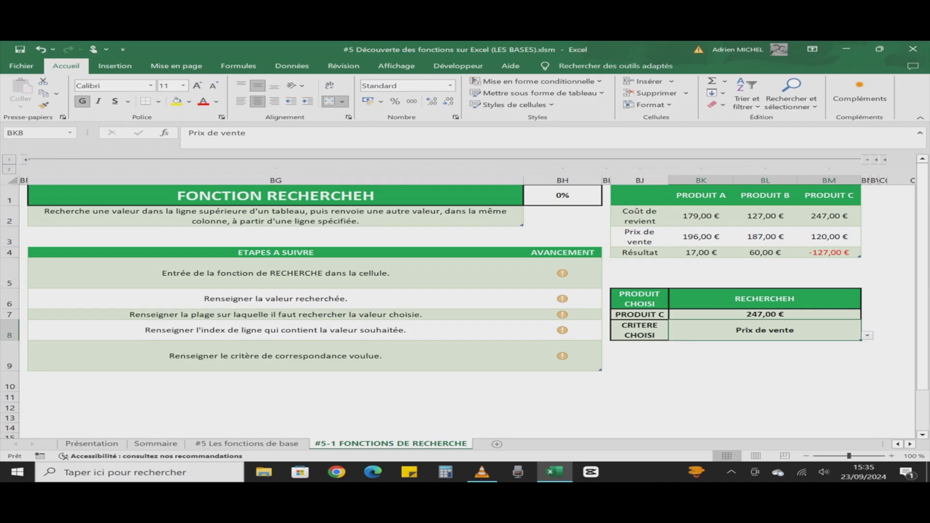
Step: Change the row index in BK7's RECHERCHEH formula to 3 to match the Prix de vente row
left_click(766, 314)
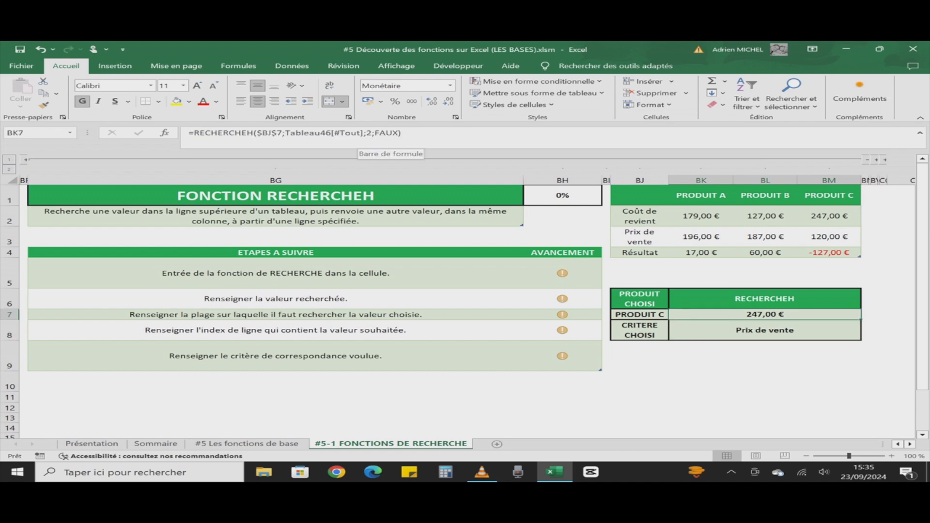
left_click(372, 133)
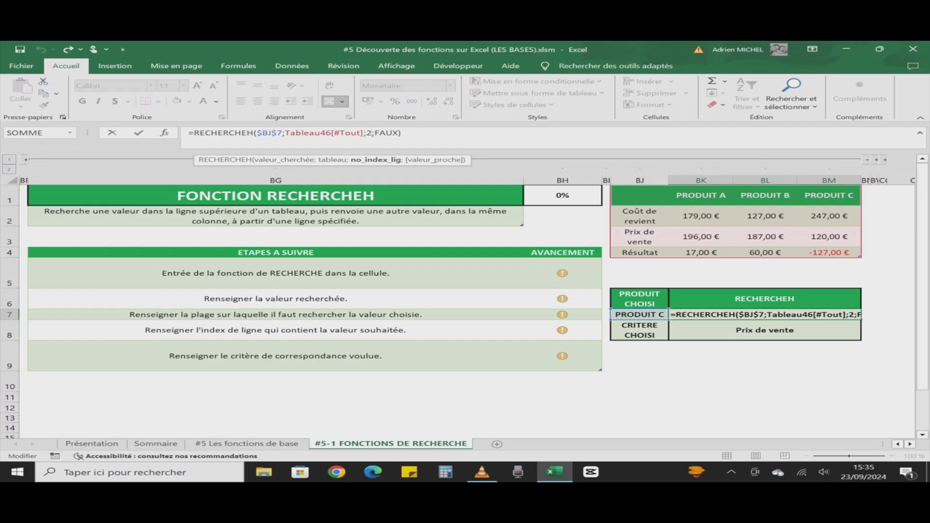
key("BackSpace")
type("3")
key("Return")
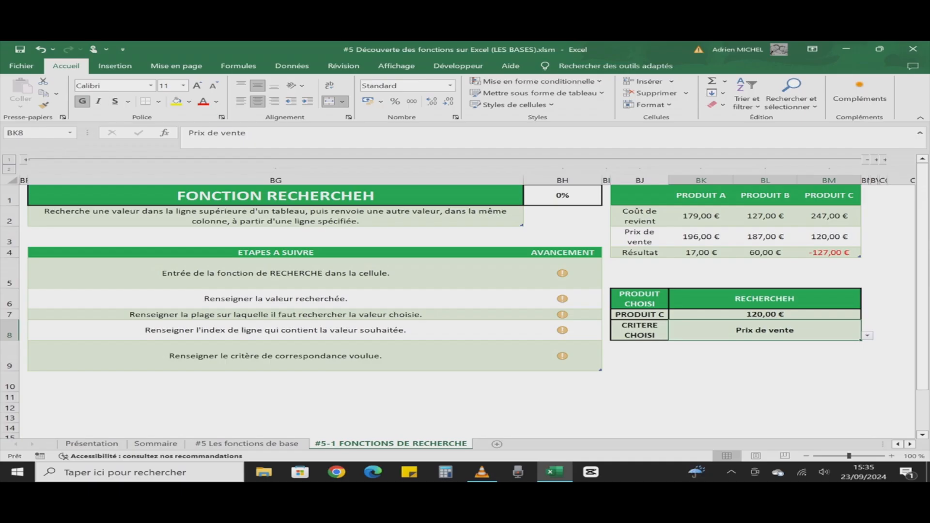
Step: Try using the criterion cell BK8 as the row index in BK7's RECHERCHEH formula
left_click(766, 315)
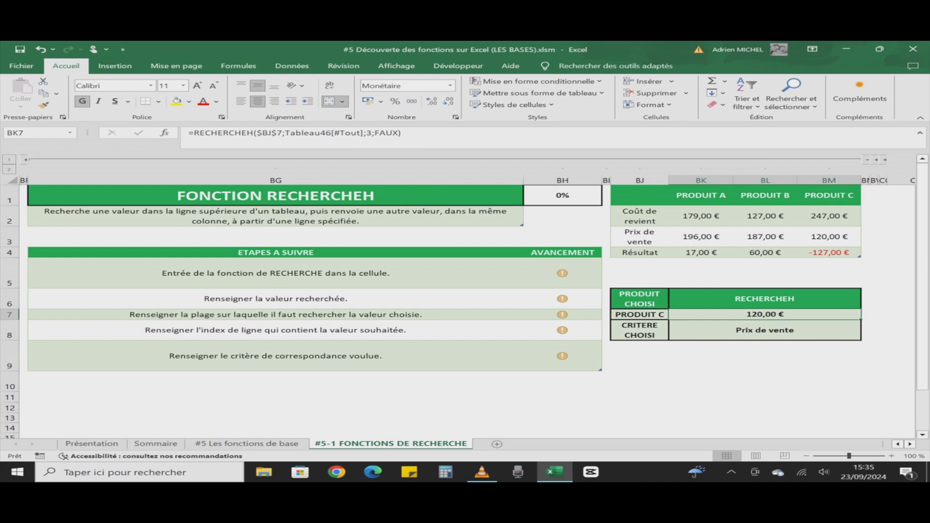
left_click(372, 133)
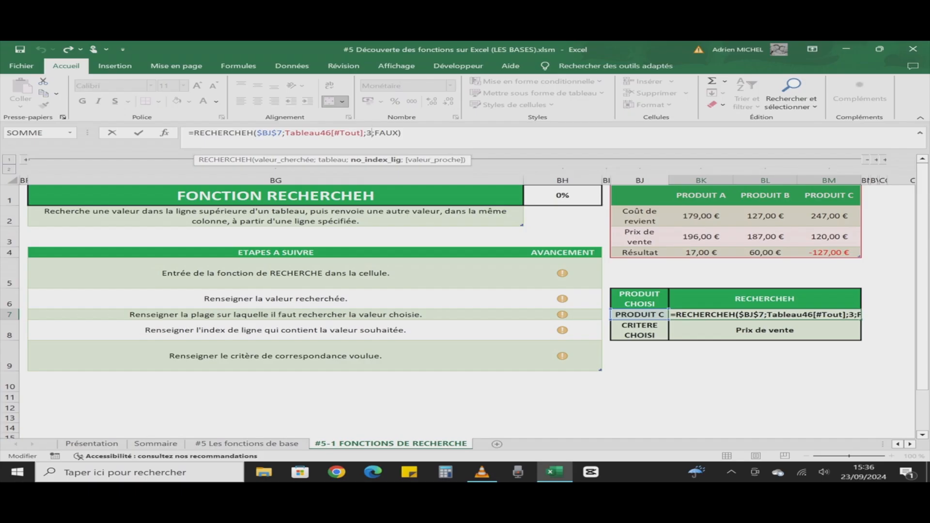
key("BackSpace")
left_click(765, 330)
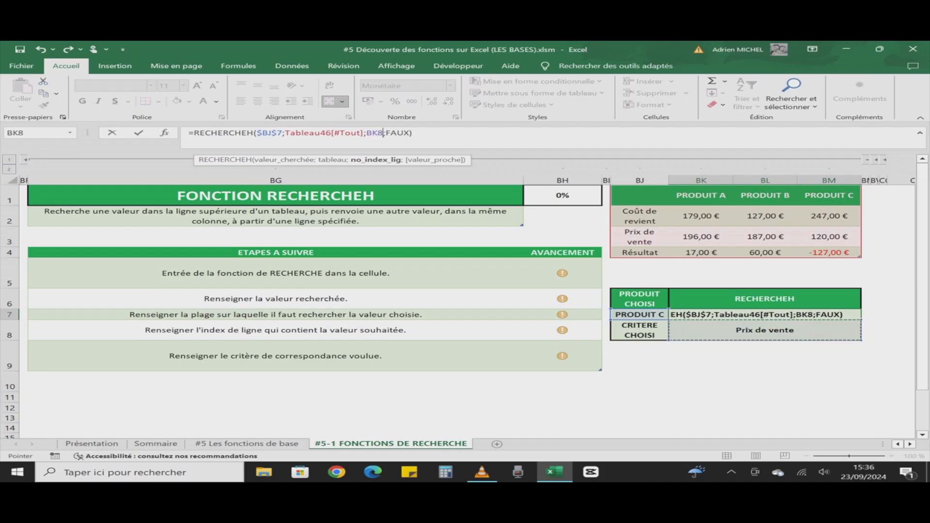
key("Return")
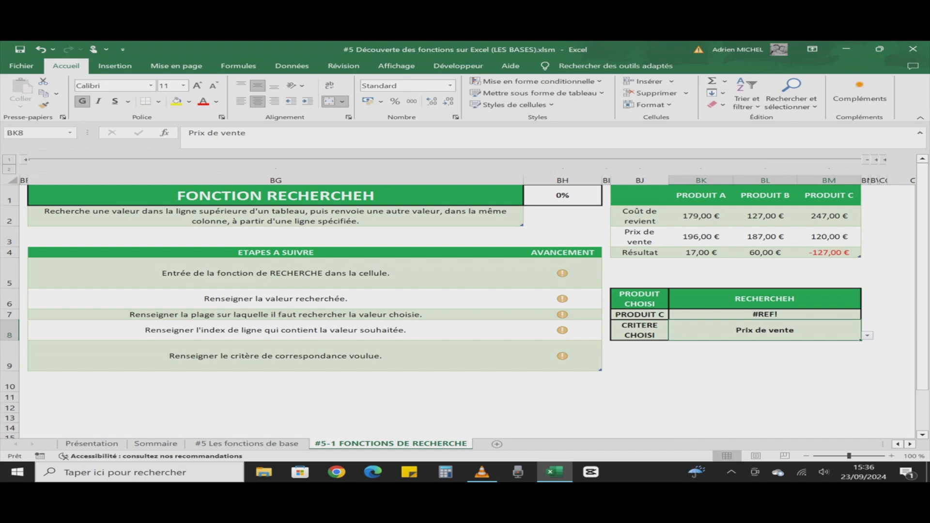
Step: Replace the BK8 reference in BK7's RECHERCHEH formula with row index 3 and validate it
left_click(765, 315)
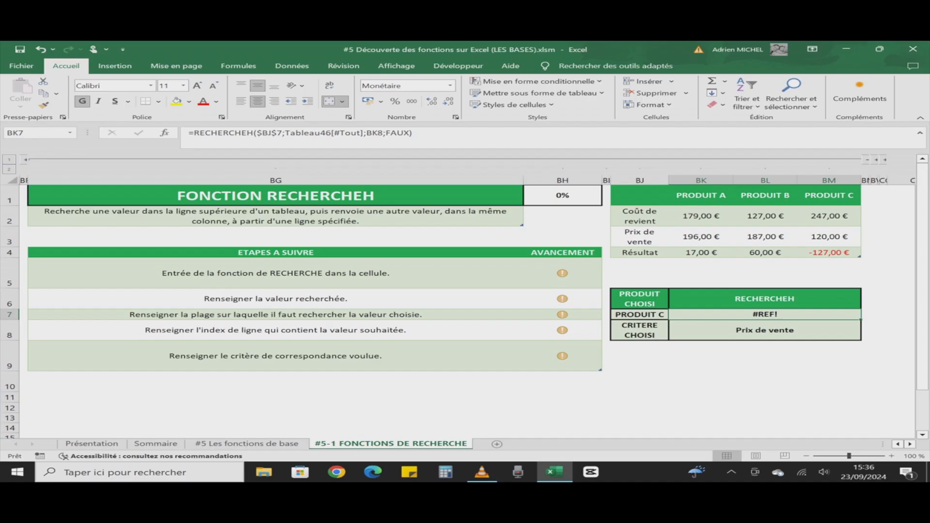
left_click_drag(383, 133, 366, 133)
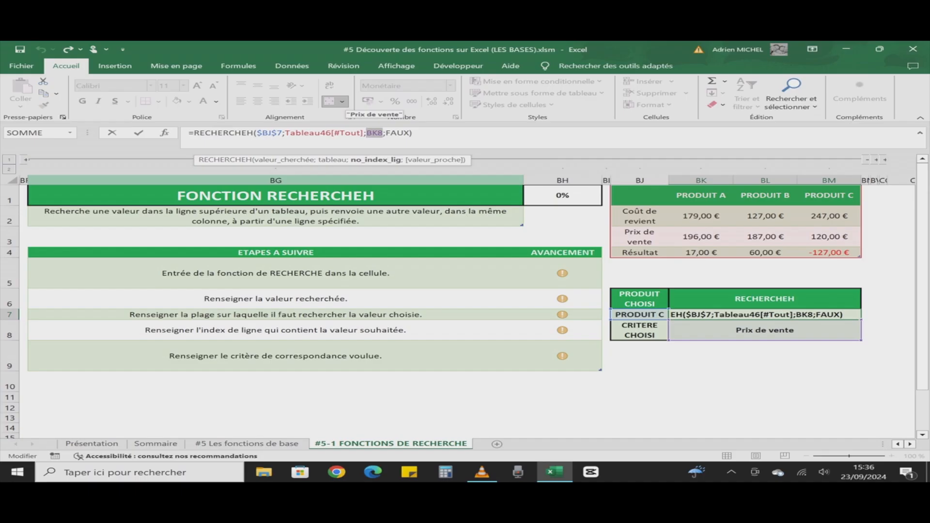
key("BackSpace")
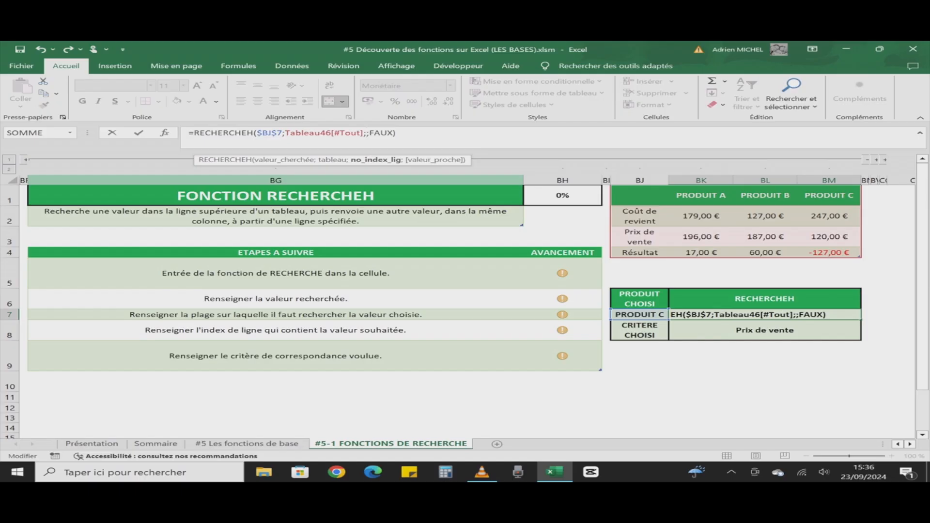
key("Return")
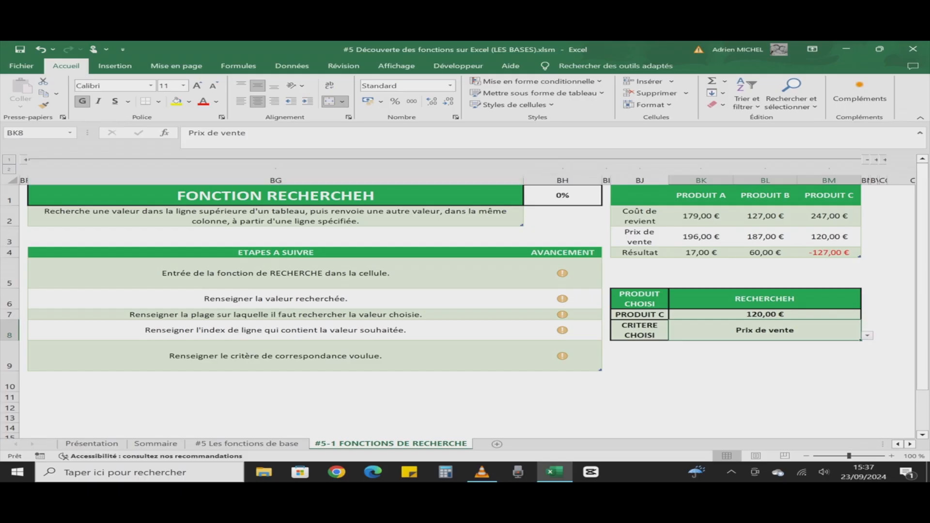
Step: Test the Prix de vente lookup by choosing PRODUIT B and then PRODUIT A in BJ7
left_click(640, 315)
left_click(674, 315)
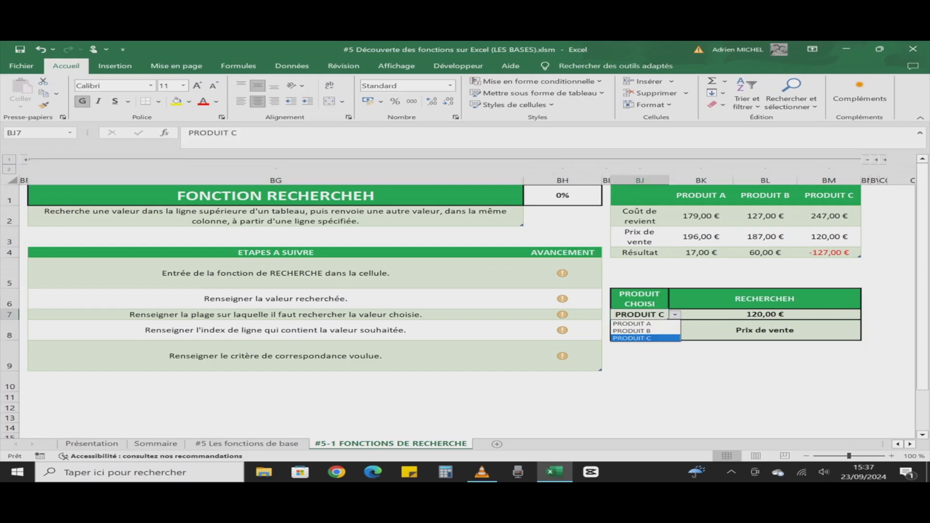
key("Up")
key("Return")
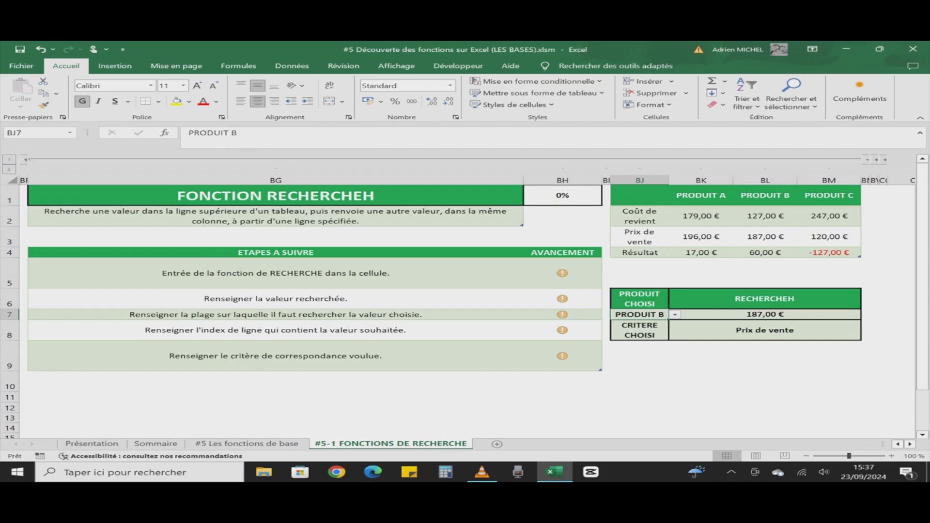
left_click(675, 315)
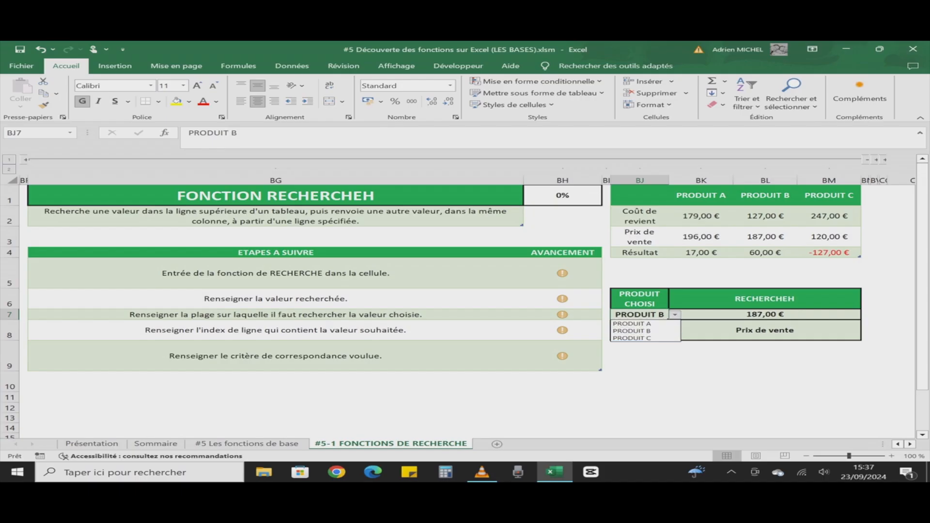
key("Return")
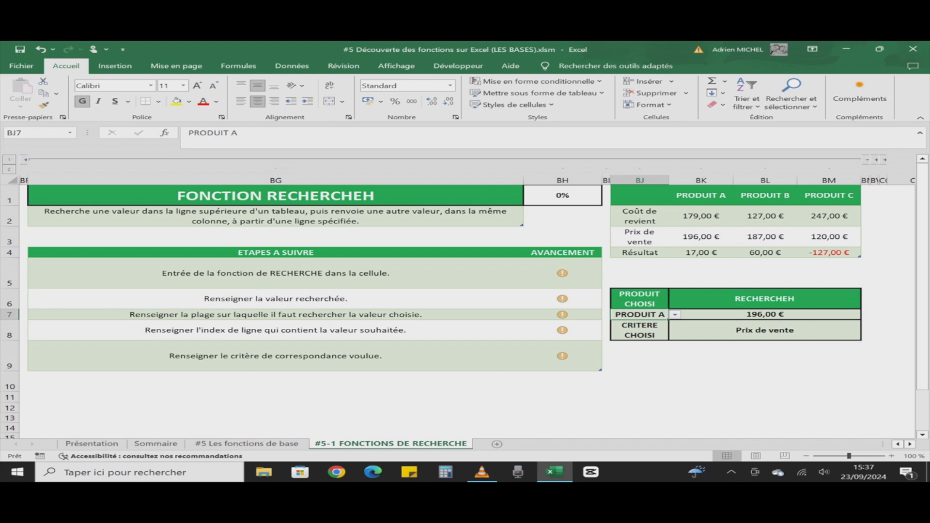
Step: Set the chosen criterion in BK8 to Résultat
left_click(765, 330)
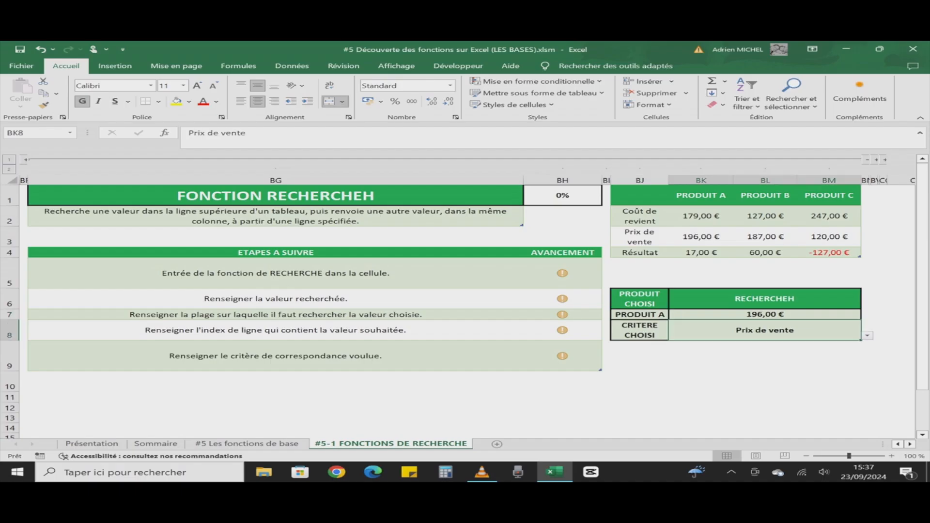
key("alt+Down")
key("Down")
key("Return")
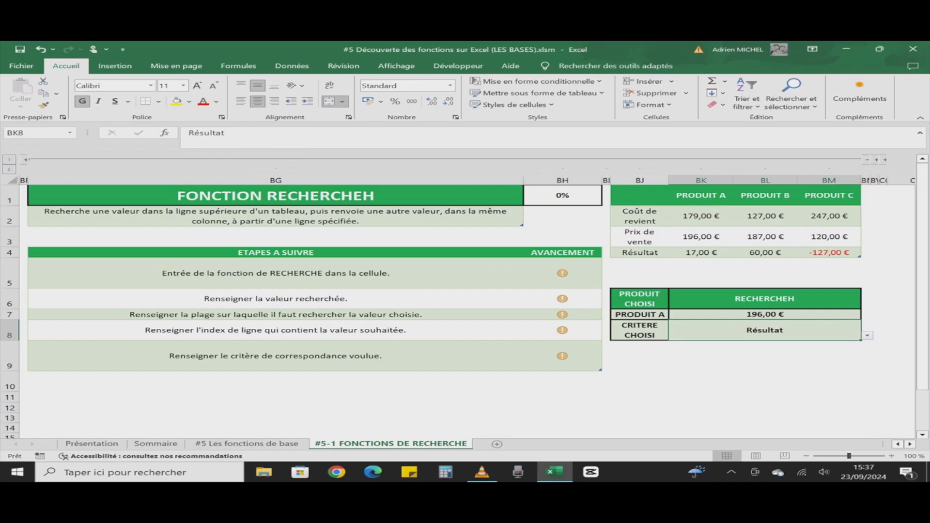
left_click(765, 315)
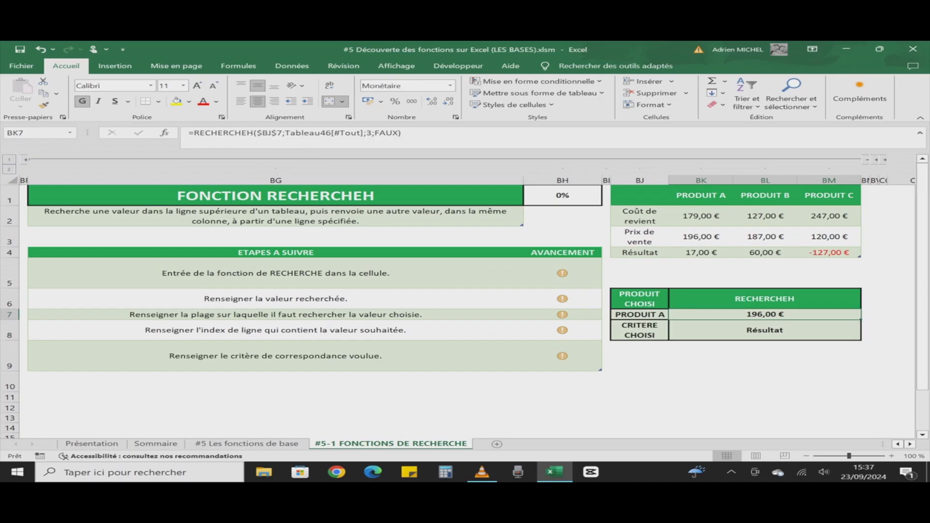
left_click(367, 133)
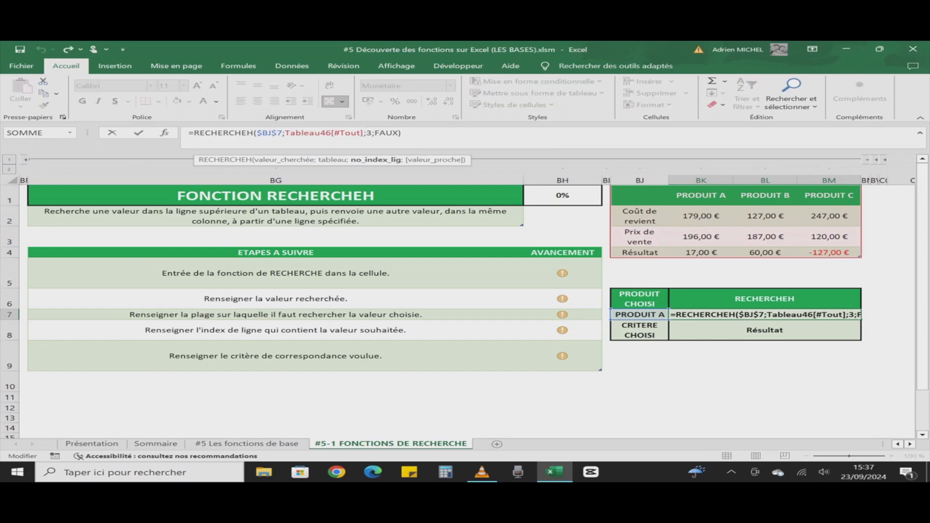
key("Return")
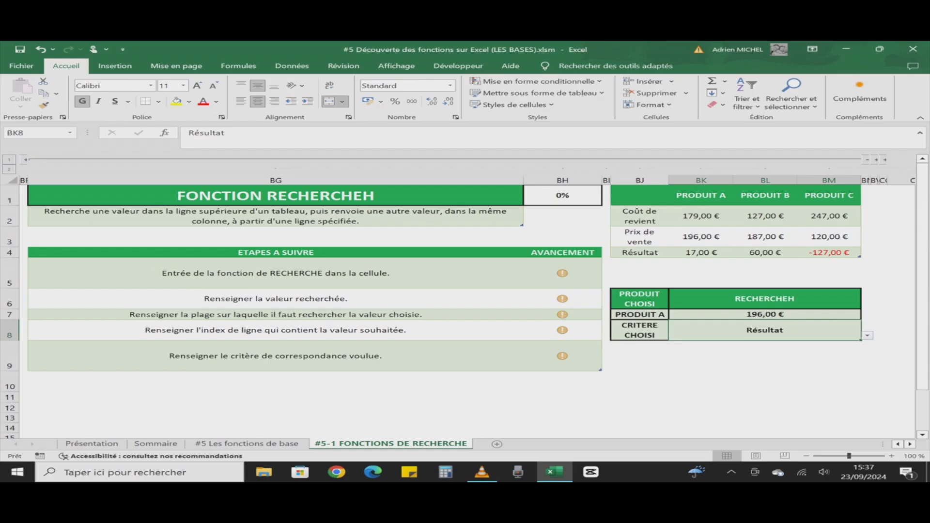
Step: Change the row index in BK7's RECHERCHEH formula to 4 to match the Résultat row
left_click(765, 315)
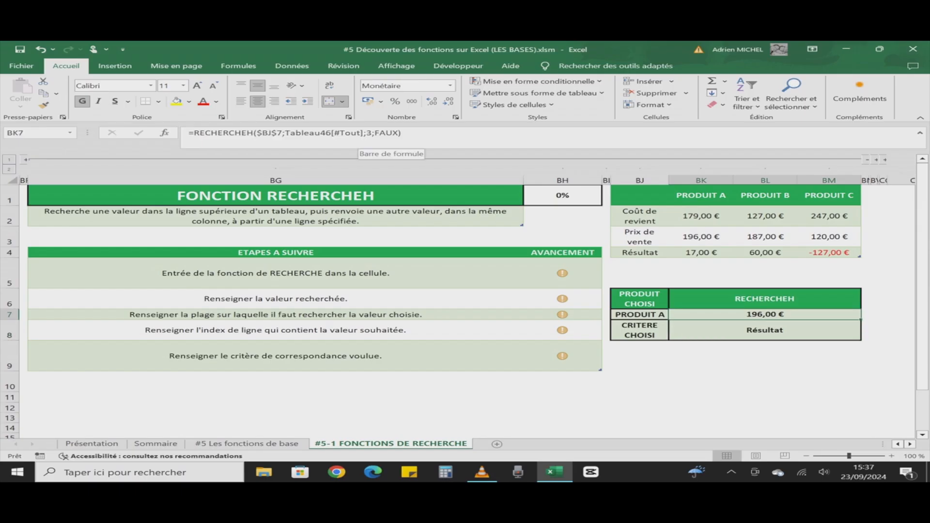
left_click(372, 133)
key("BackSpace")
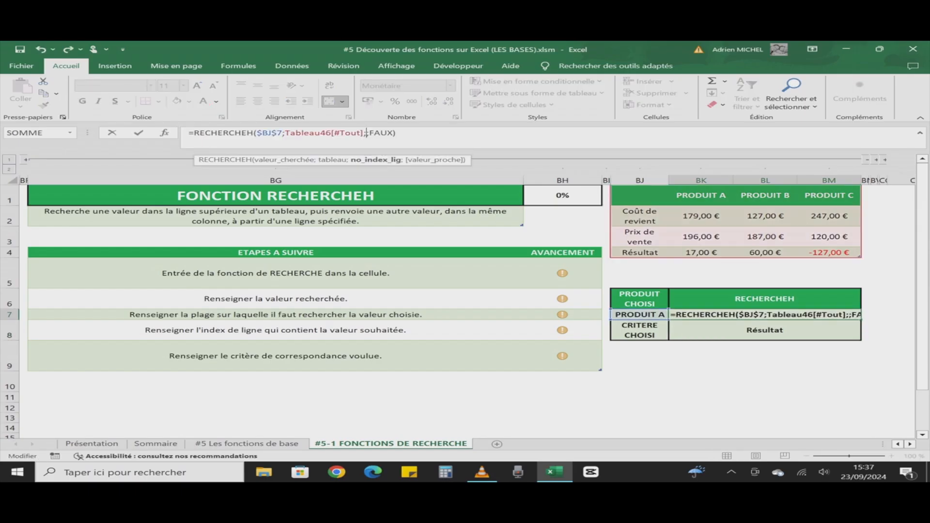
type("4")
key("Return")
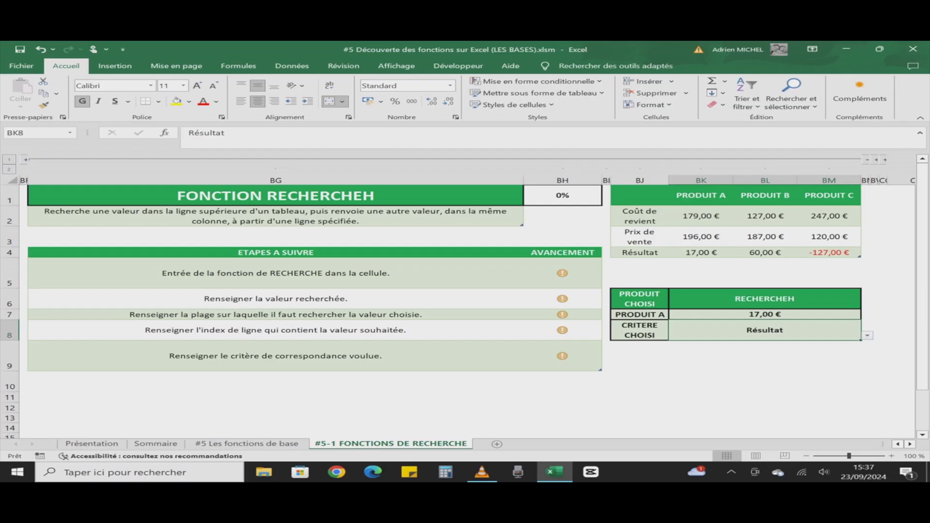
Step: Test the Résultat lookup by choosing PRODUIT B and then PRODUIT C in BJ7, and review BK7's formula
left_click(640, 315)
left_click(675, 315)
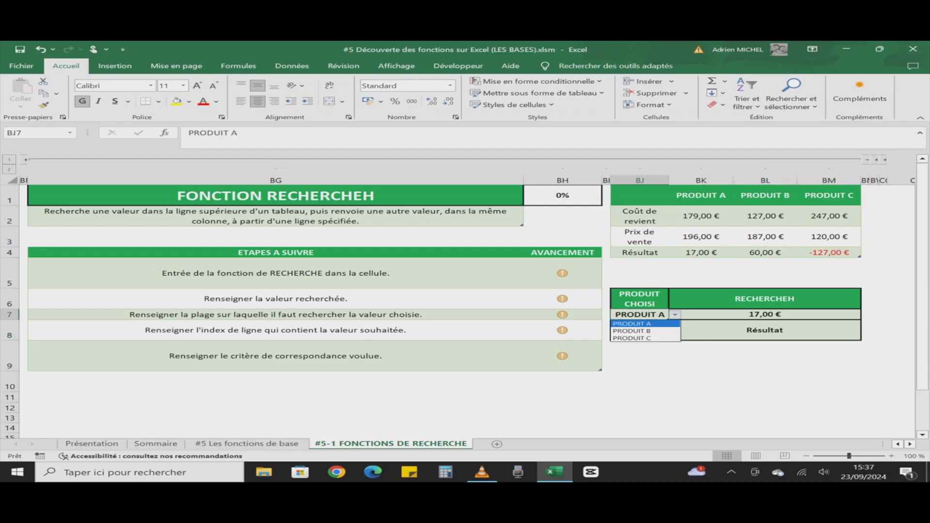
left_click(640, 331)
left_click(675, 315)
left_click(640, 339)
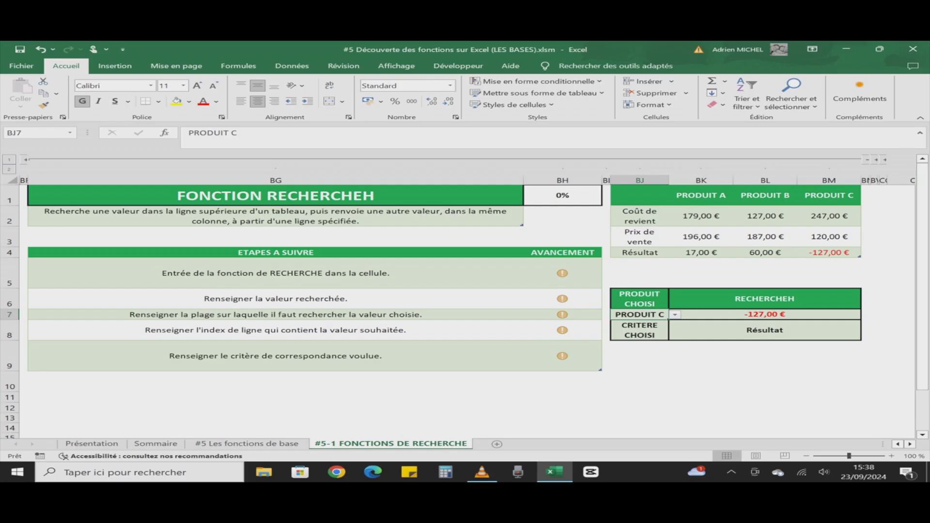
left_click(765, 314)
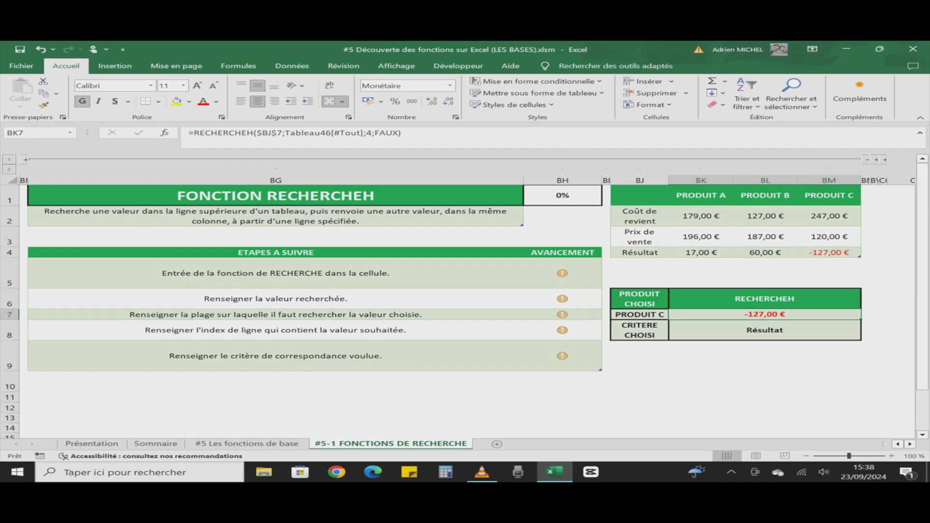
Step: Mark all five RECHERCHEH steps as completed by setting BH5 to 1 and filling the value down to BH9
left_click(563, 273)
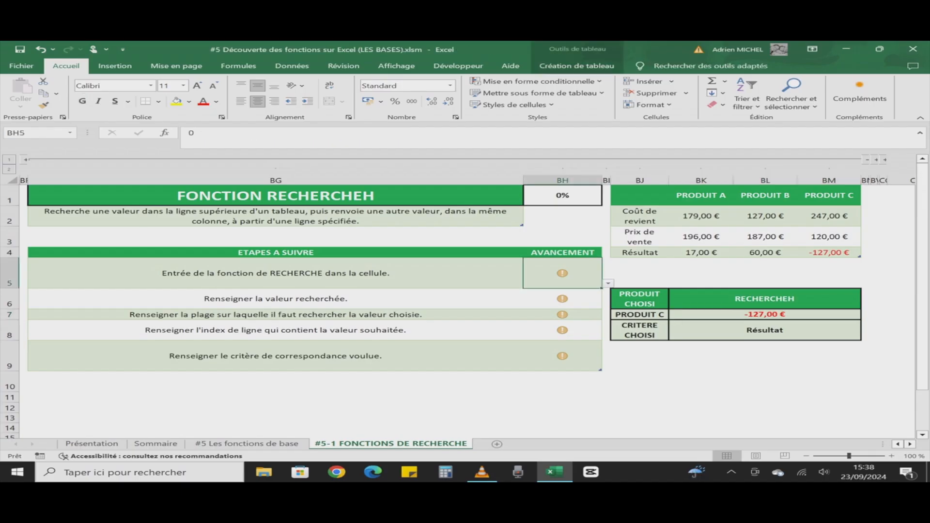
left_click(608, 283)
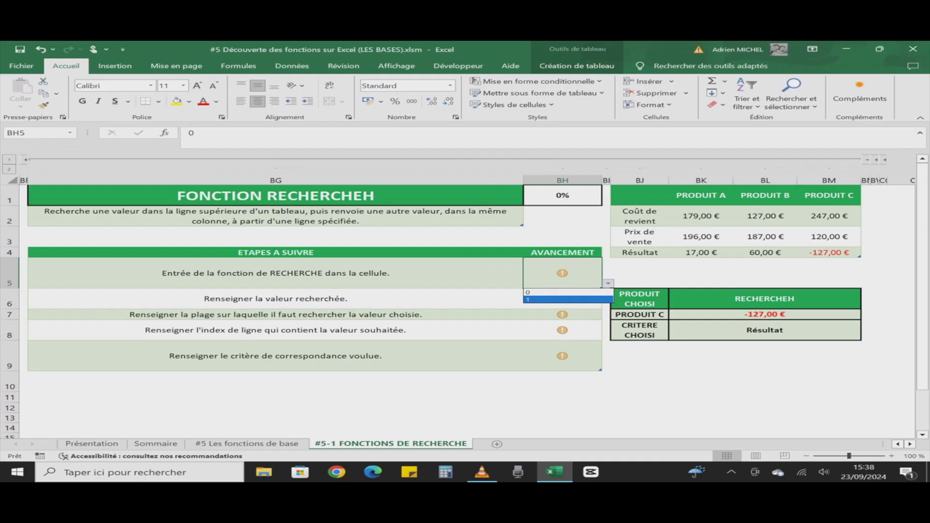
left_click(568, 300)
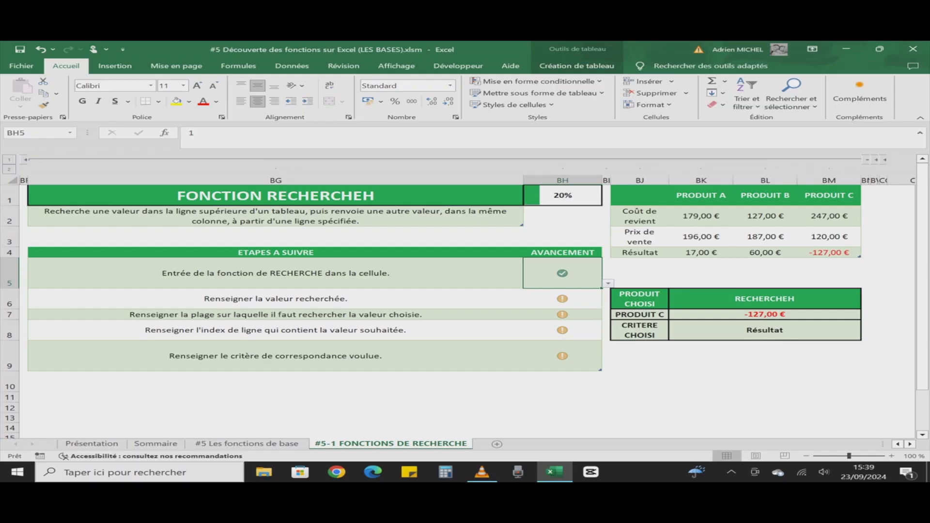
left_click_drag(602, 288, 602, 371)
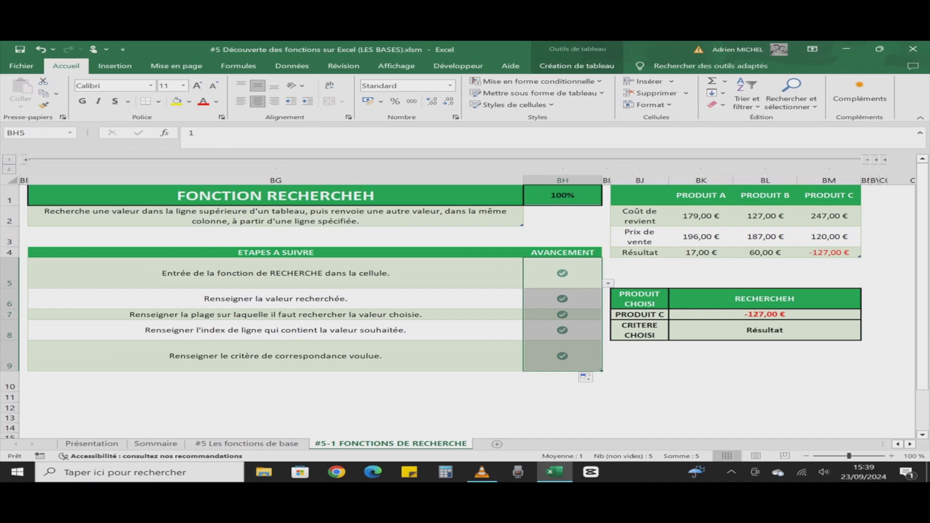
left_click(765, 314)
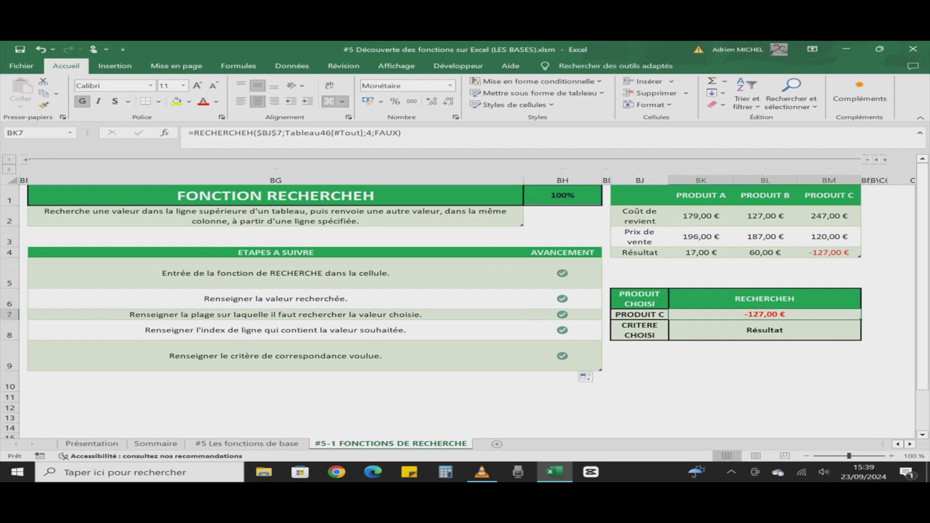
Step: Collapse the RECHERCHEH section to reach RECHERCHEV, then choose Produit A in BR7 and COÛT DE REVIENT in BS8
left_click(876, 160)
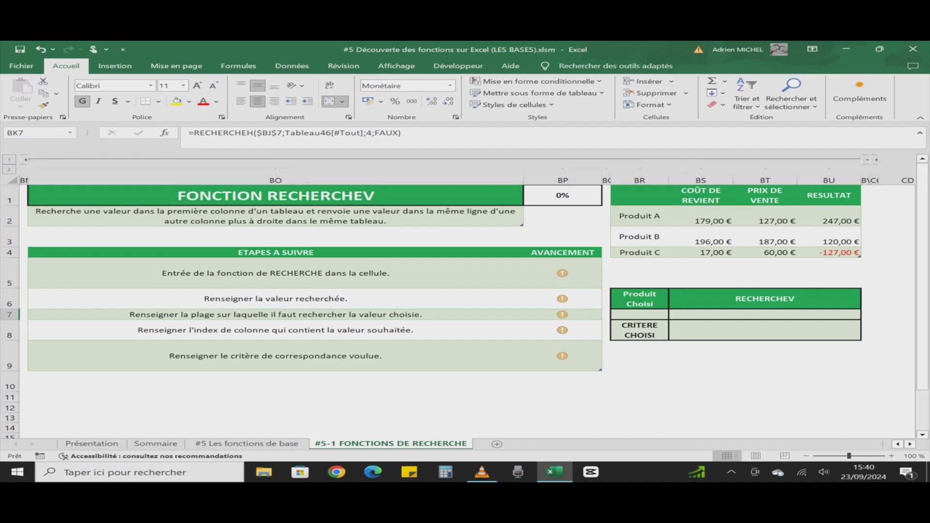
left_click(640, 315)
left_click(675, 315)
left_click(640, 324)
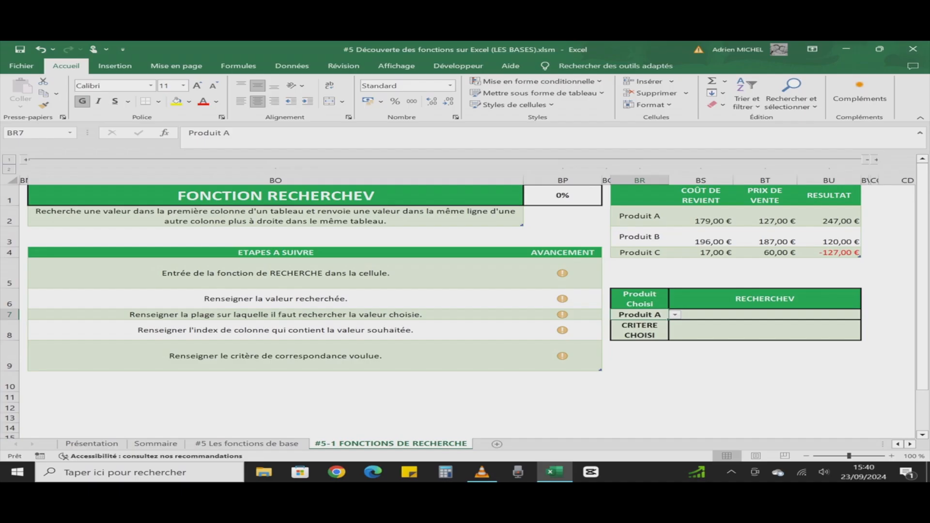
left_click(765, 330)
left_click(868, 335)
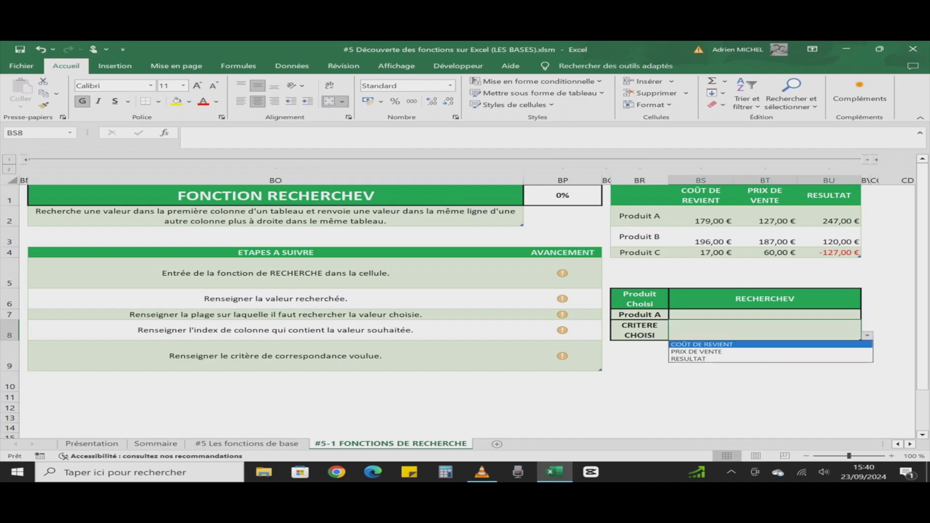
key("Return")
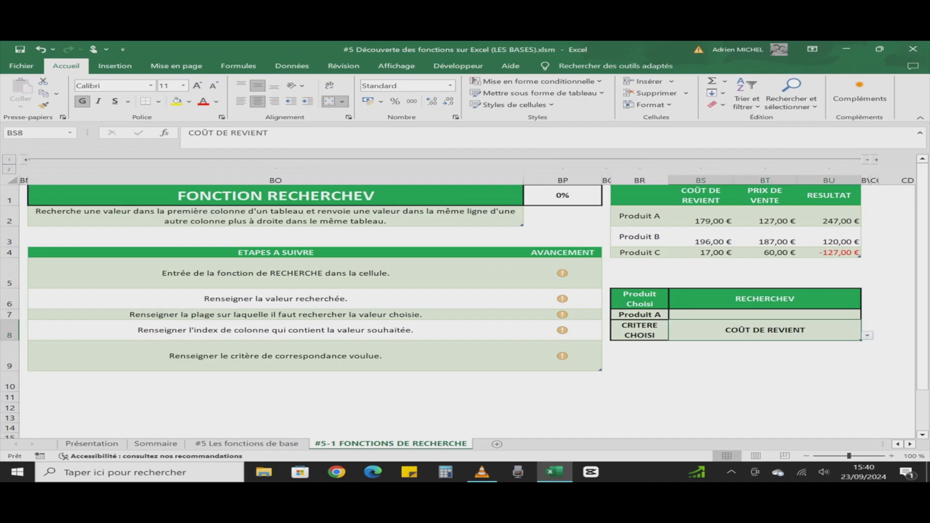
Step: Start a RECHERCHEV formula in BS7 with $BR$7 as the lookup value and Tableau4654[#Tout] as the table range
left_click(765, 315)
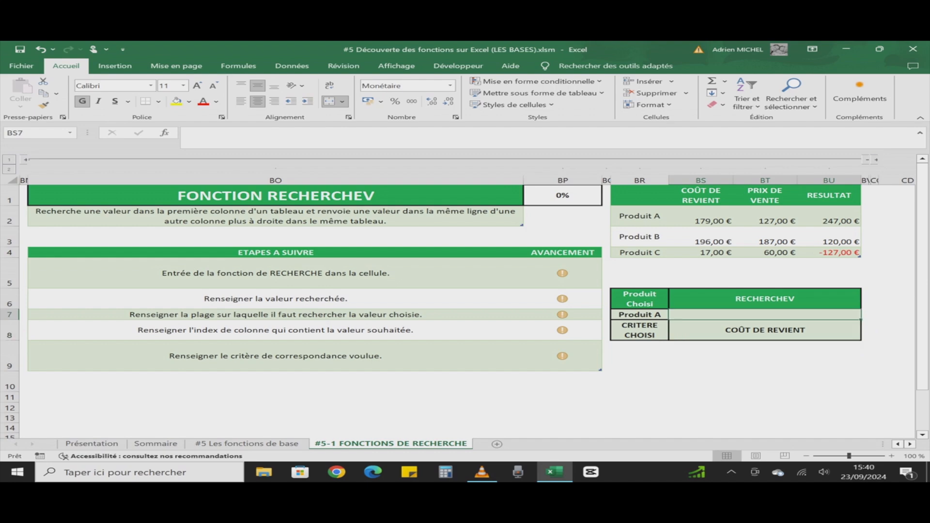
type("=re")
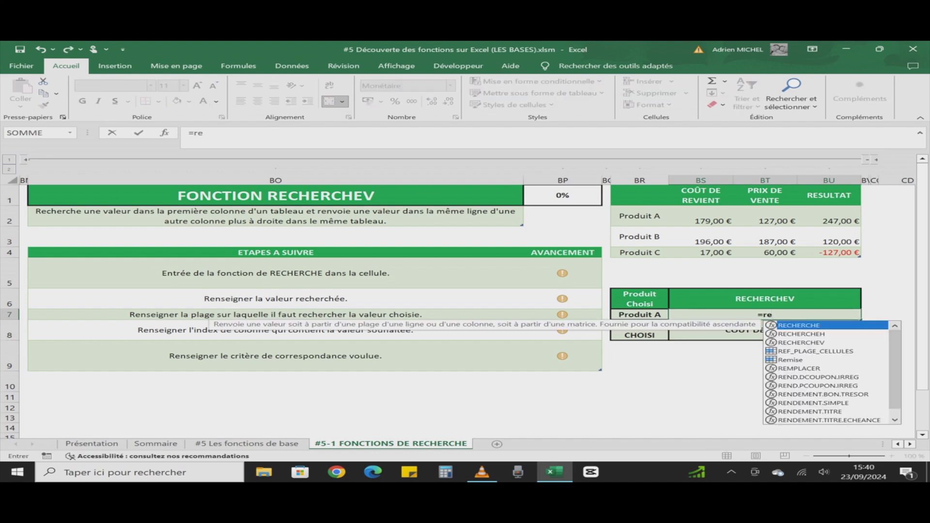
key("Down")
key("Down")
key("Tab")
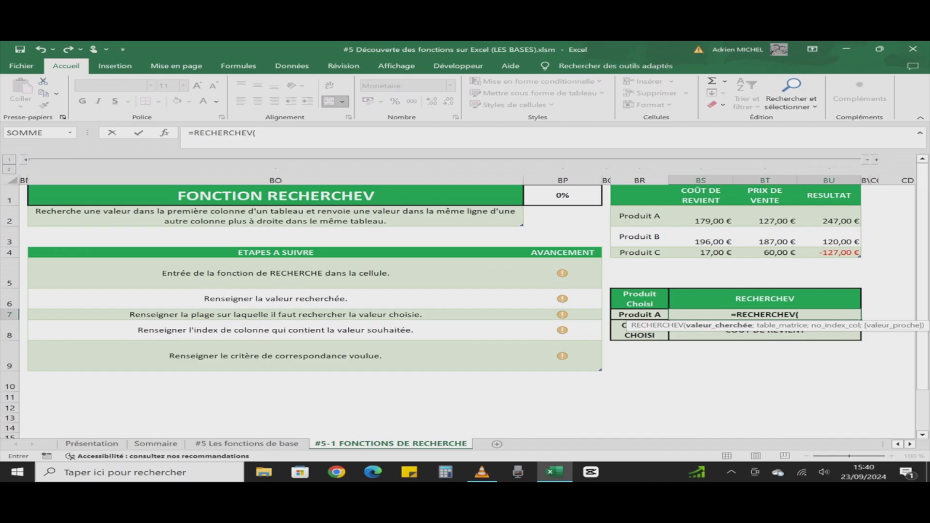
left_click(640, 315)
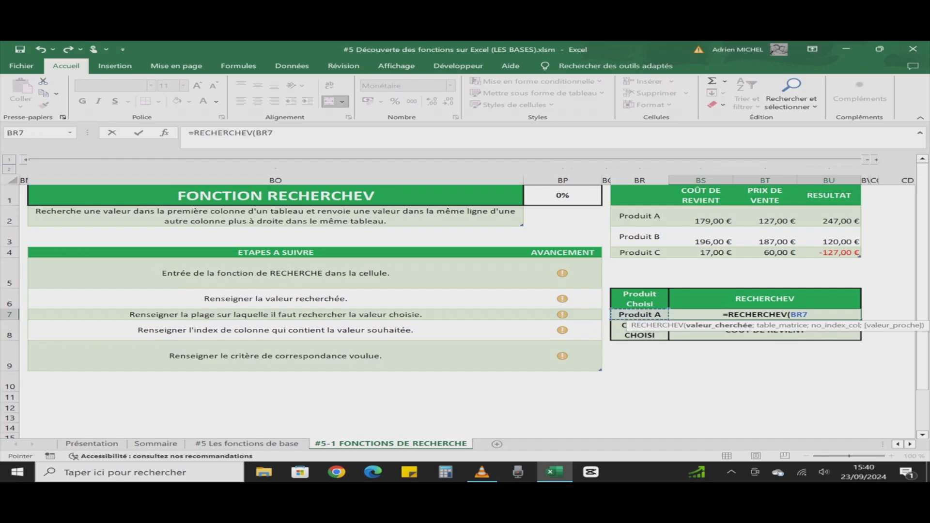
key("F4")
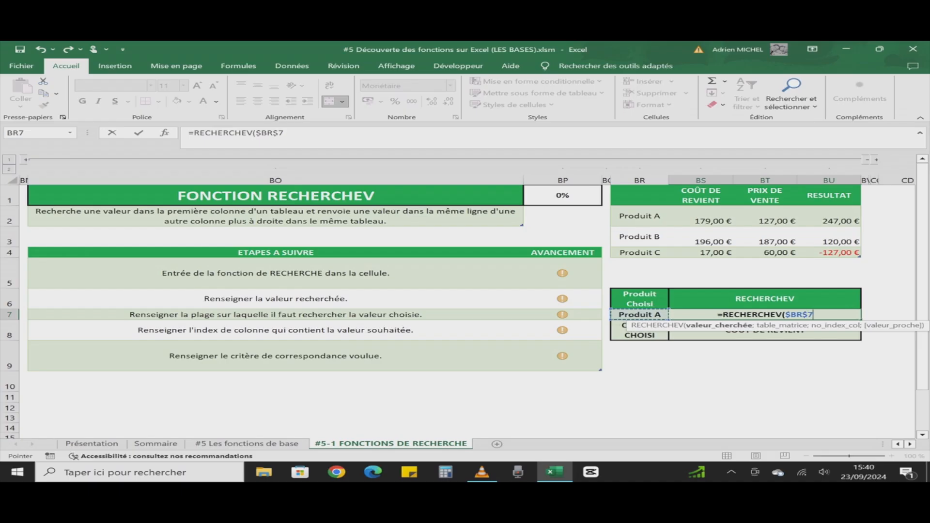
type(";")
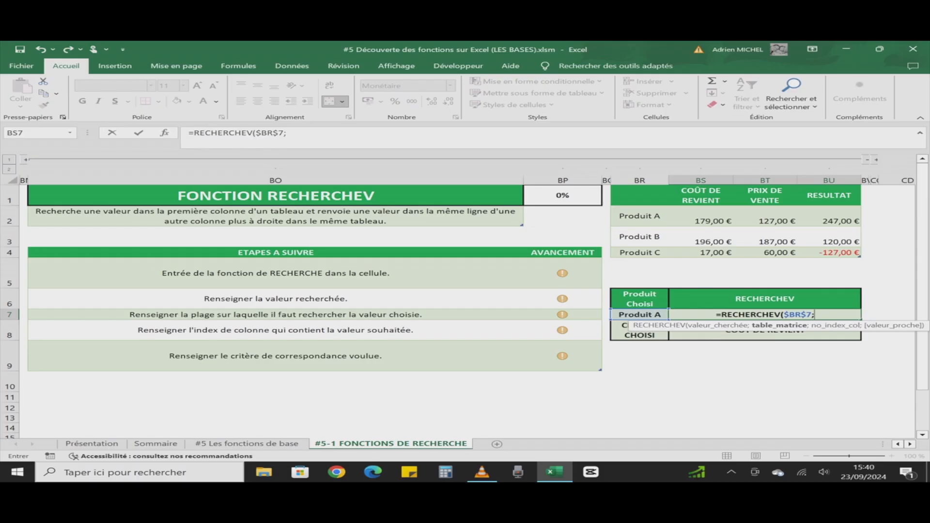
left_click(612, 187)
left_click(612, 187)
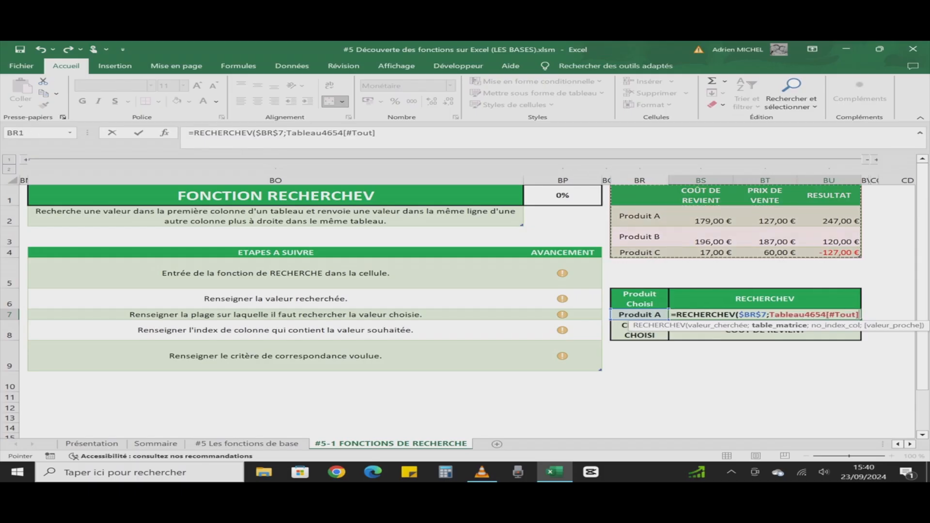
type(";")
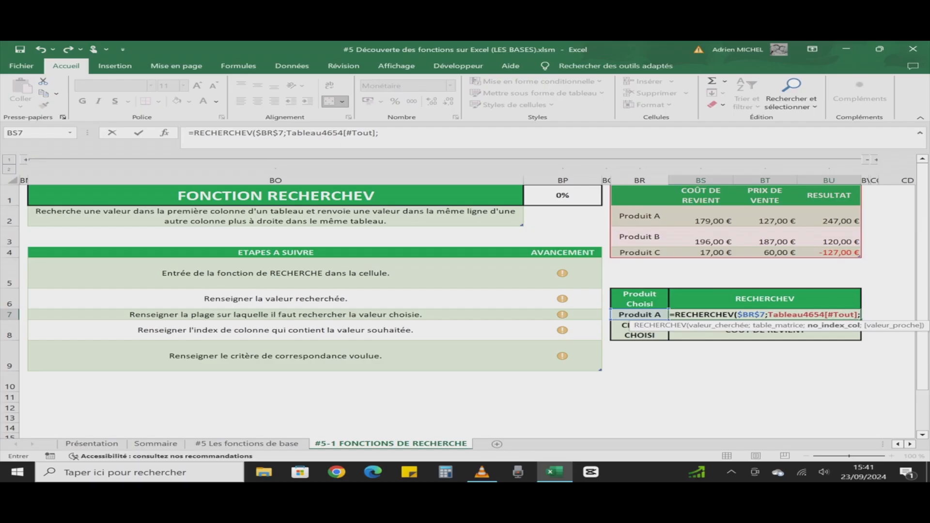
Step: Complete BS7's RECHERCHEV formula with $BS$8 as the column index and FAUX for an exact match
left_click(765, 335)
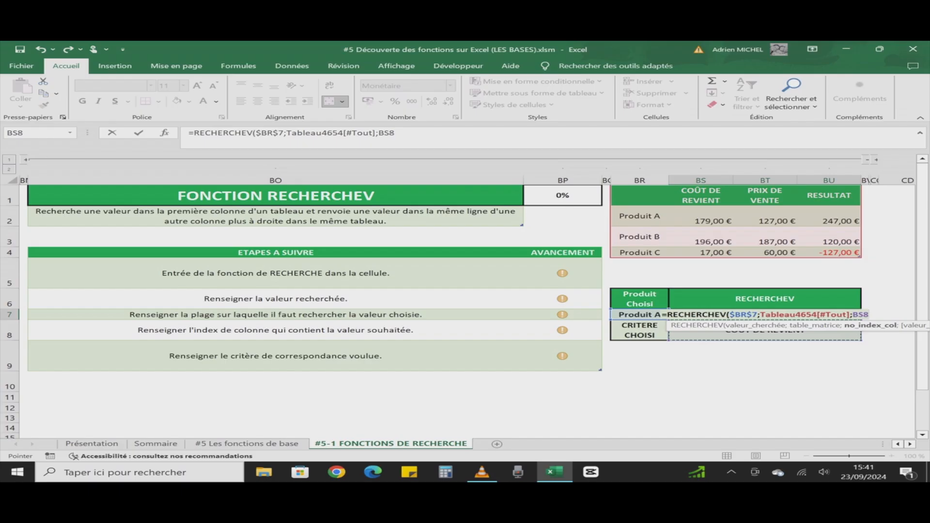
key("F4")
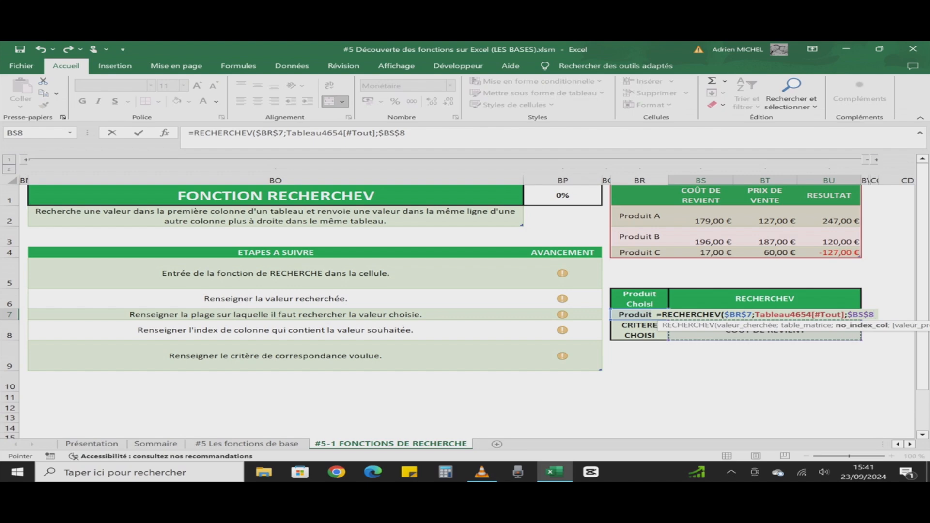
type(";")
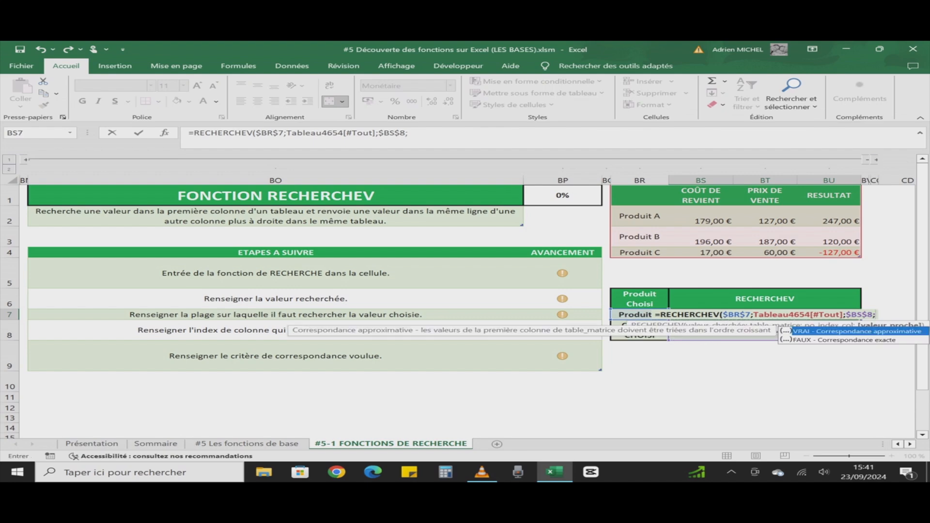
key("Down")
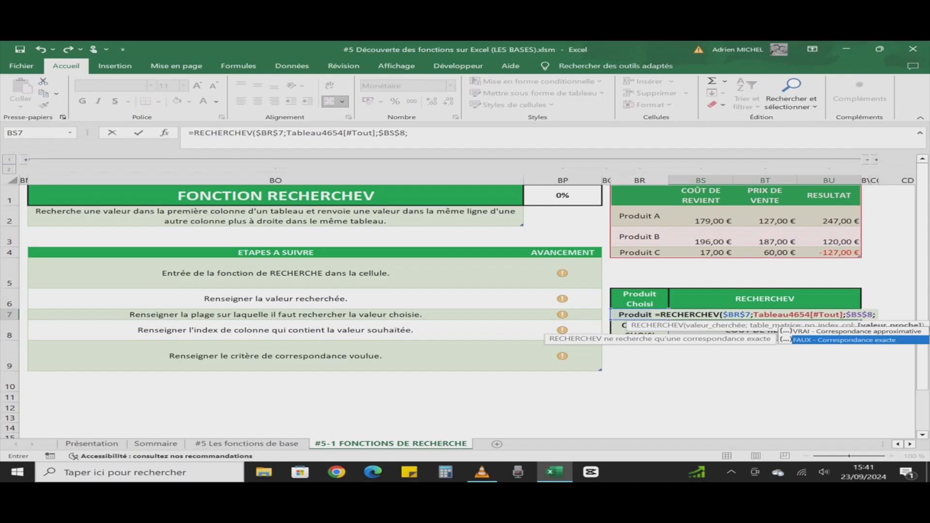
key("Tab")
type(")")
key("Return")
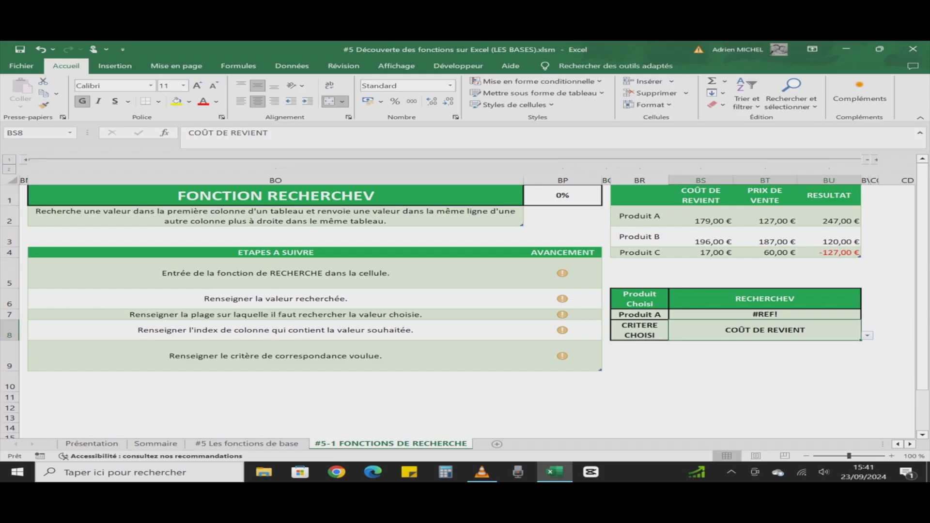
Step: Replace the cell reference used as column index in BS7's RECHERCHEV formula with the number 2
left_click(765, 314)
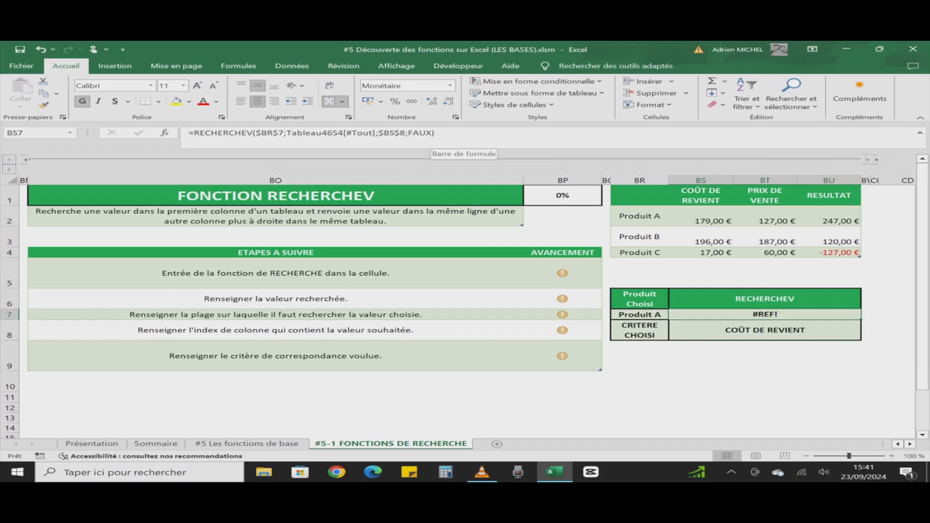
left_click(435, 134)
left_click_drag(406, 133, 378, 134)
key("Delete")
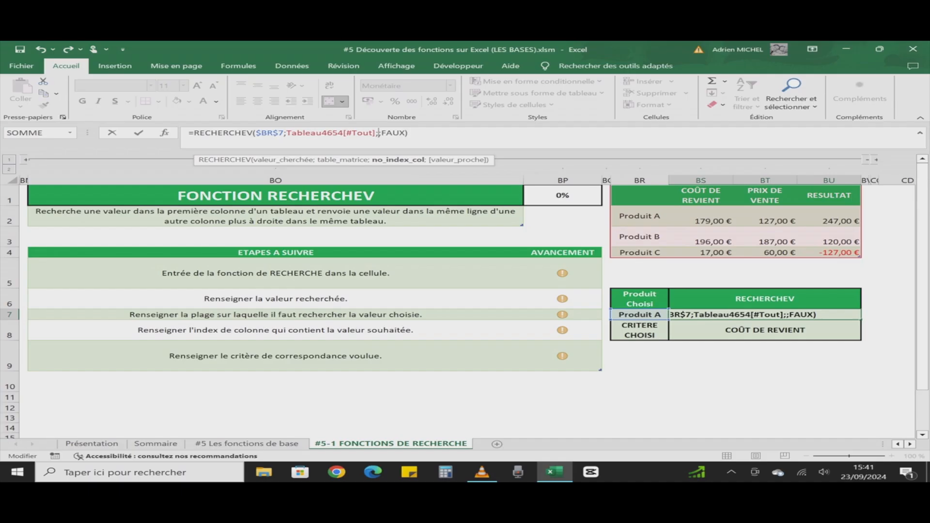
type("2")
key("Return")
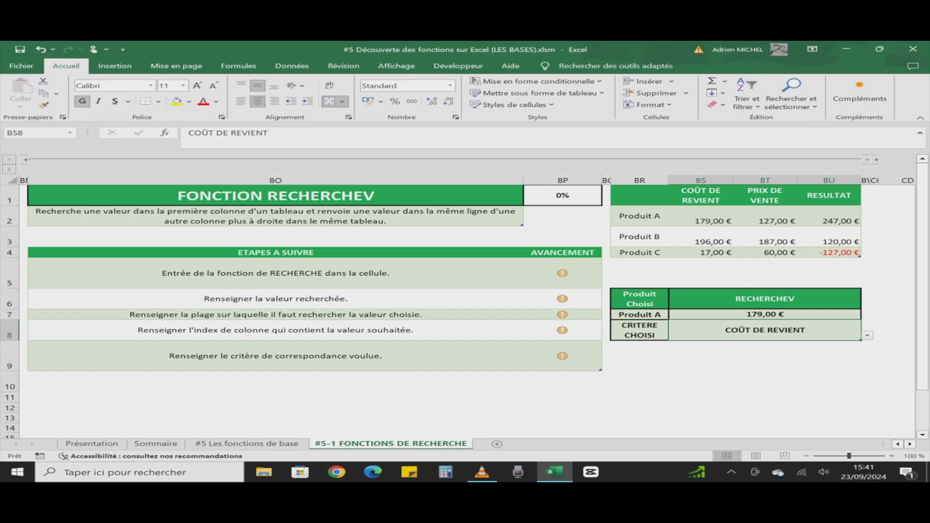
Step: Review BS7's column index and test the COÛT DE REVIENT lookup by choosing Produit B and then Produit C in BR7
left_click(765, 315)
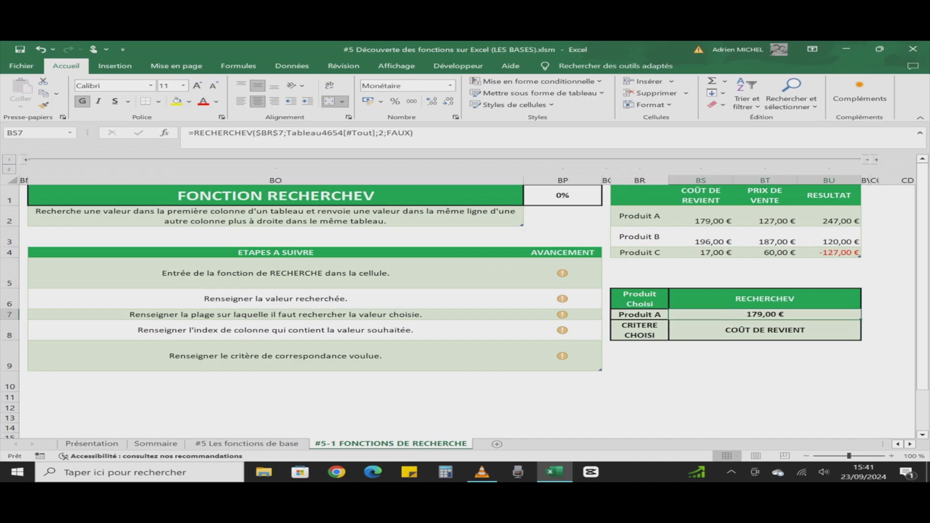
left_click(384, 133)
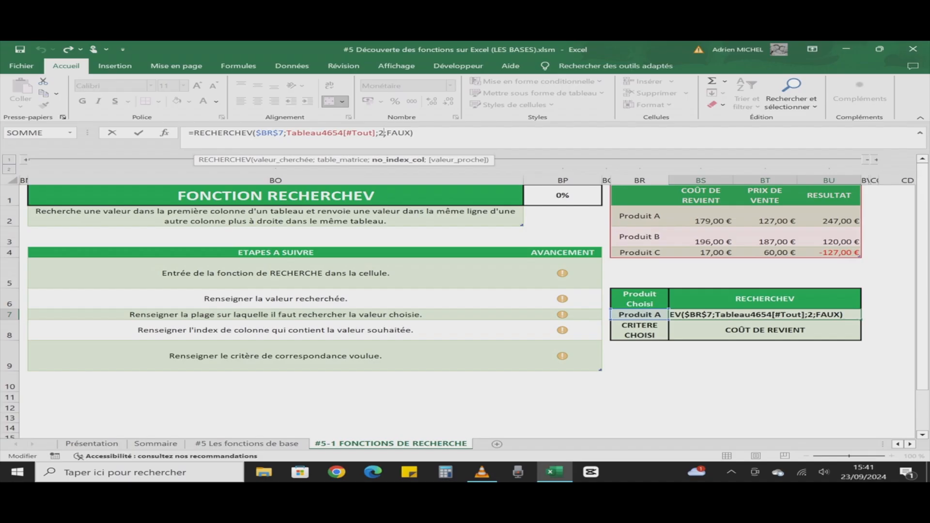
key("Return")
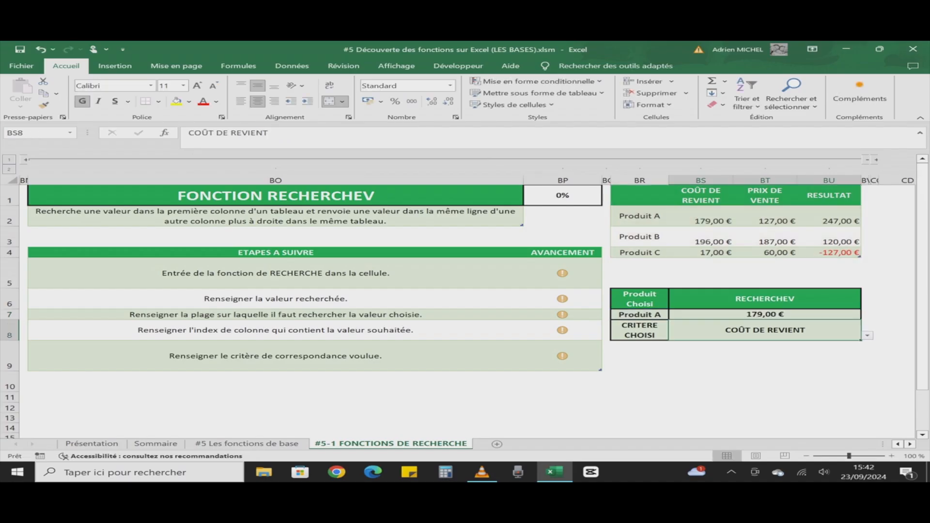
left_click(640, 315)
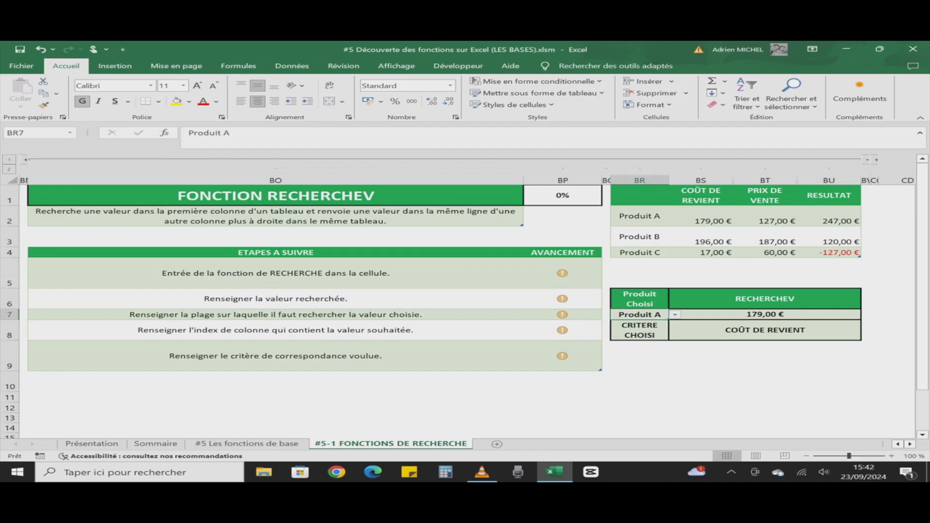
left_click(675, 315)
left_click(640, 332)
left_click(675, 315)
left_click(639, 339)
Step: Change the column index in BS7's RECHERCHEV formula to 3 to match the PRIX DE VENTE column
left_click(765, 315)
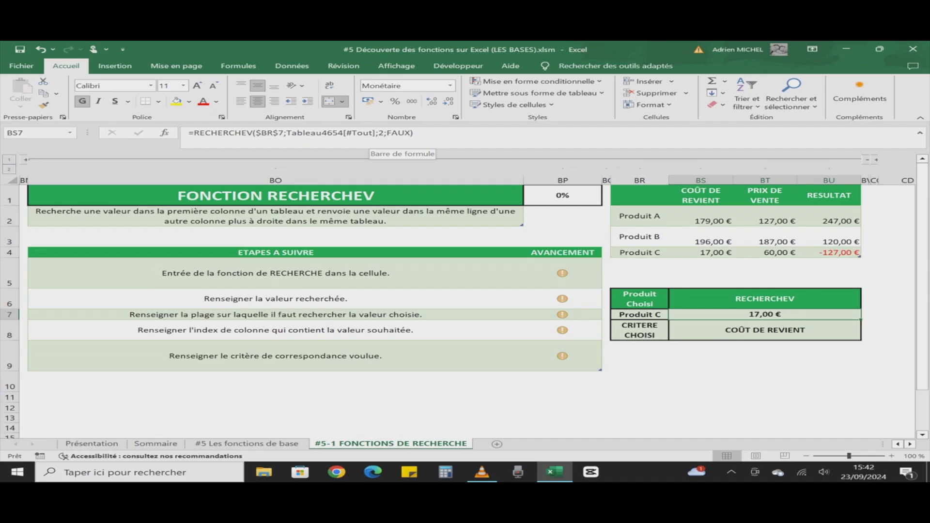
left_click(384, 133)
key("BackSpace")
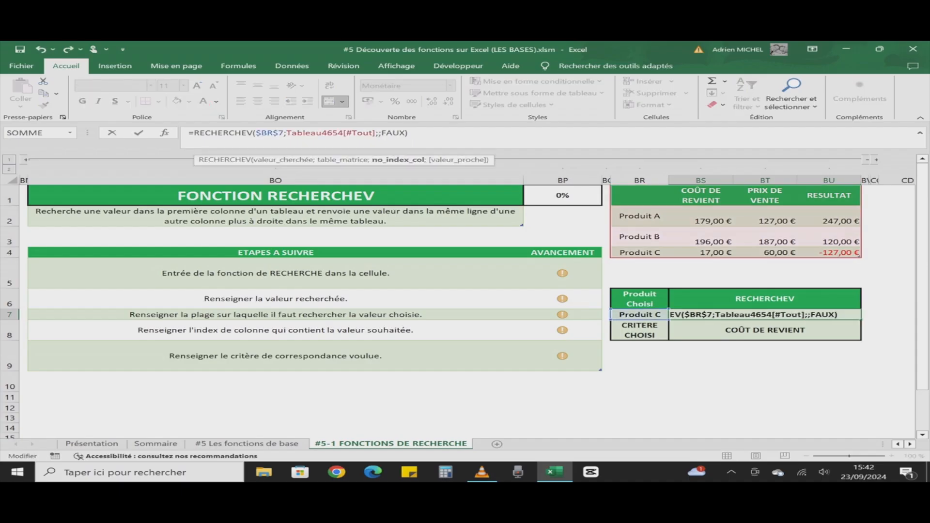
type("3")
key("Return")
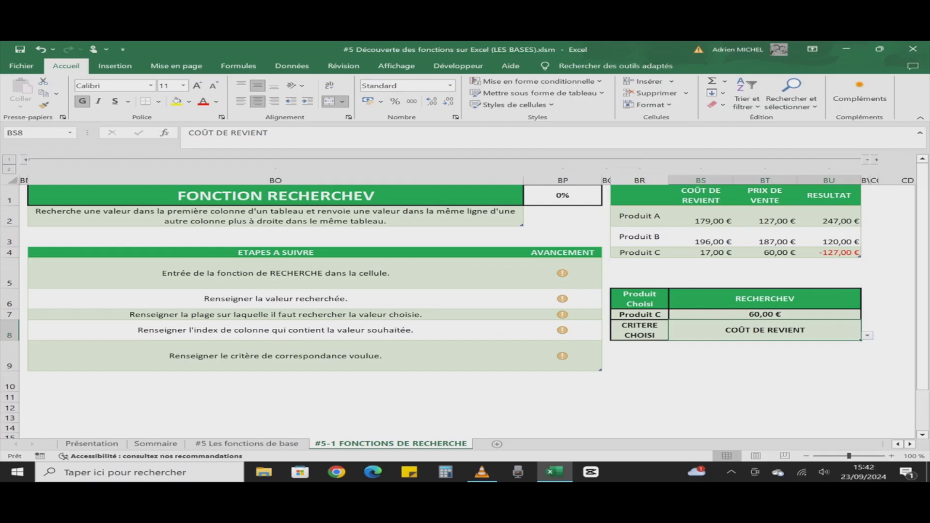
Step: Set the chosen criterion in BS8 to PRIX DE VENTE
left_click(866, 356)
left_click(765, 330)
left_click(868, 336)
left_click(795, 353)
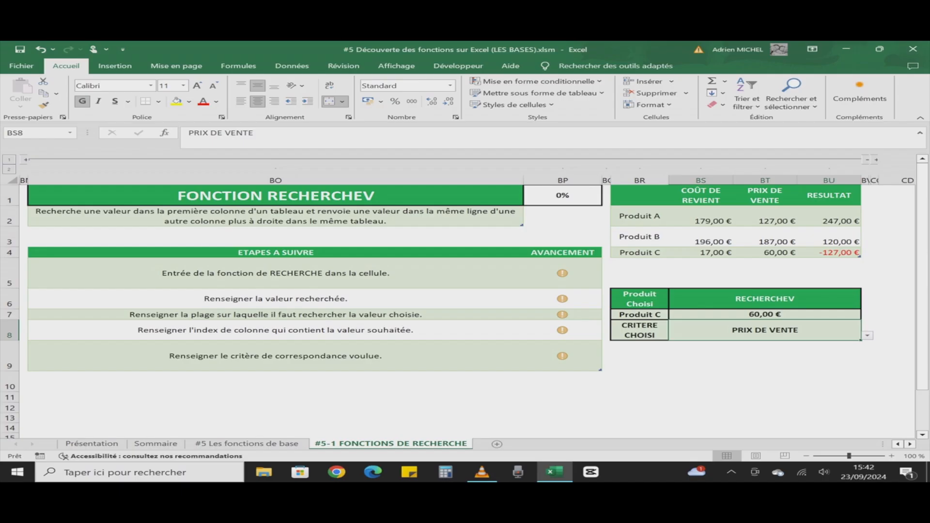
Step: Test the PRIX DE VENTE lookup by choosing Produit B in BR7
left_click(640, 315)
left_click(675, 315)
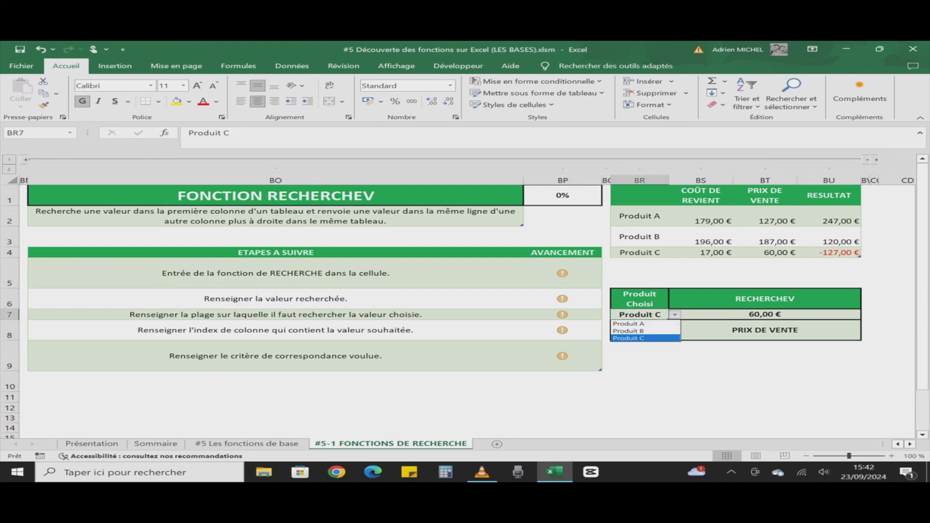
left_click(640, 331)
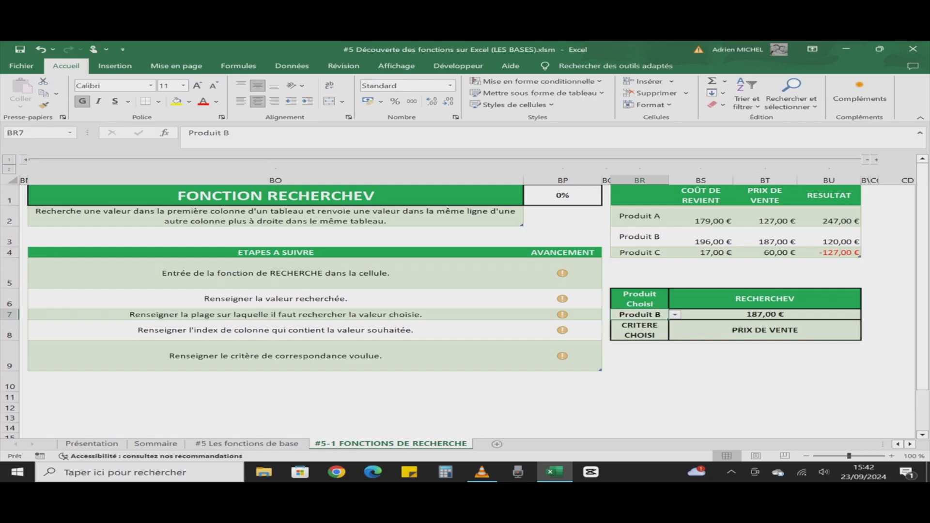
Step: Choose Produit A in BR7 and set the chosen criterion in BS8 to RESULTAT
left_click(675, 315)
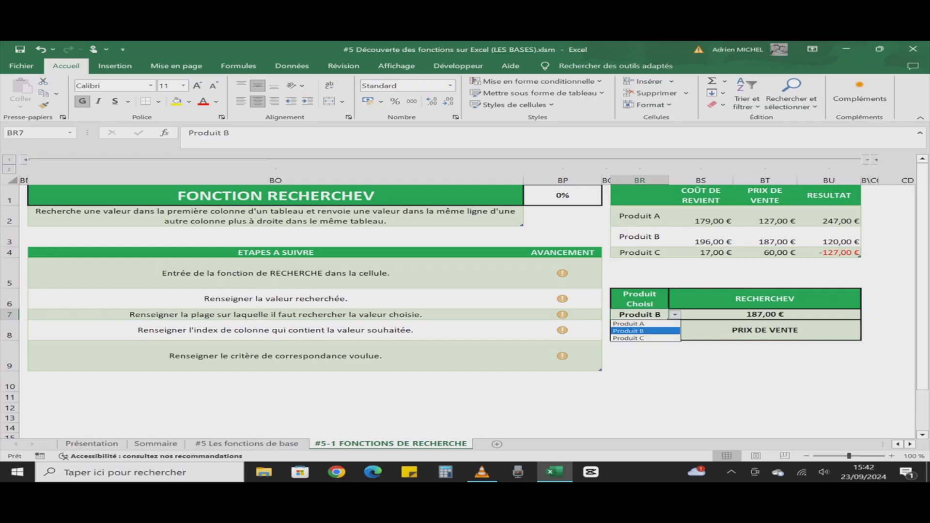
left_click(640, 323)
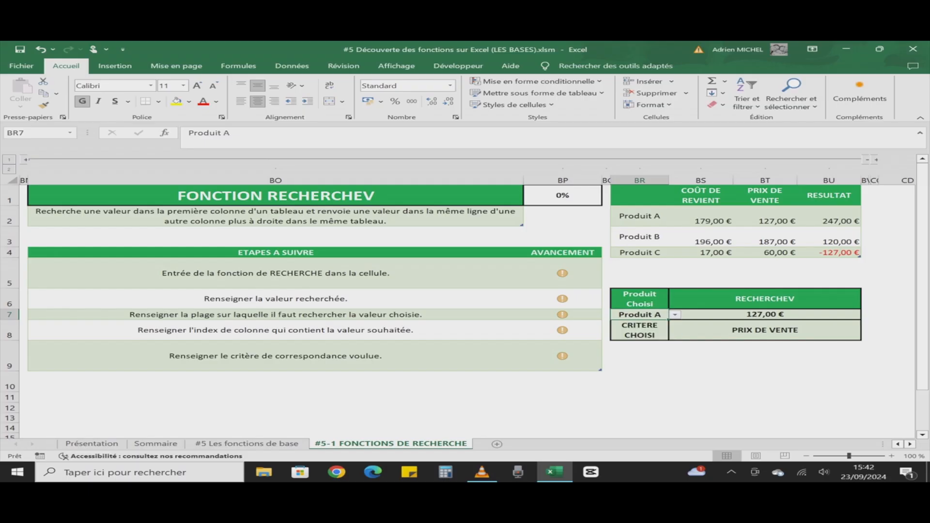
left_click(765, 330)
left_click(867, 336)
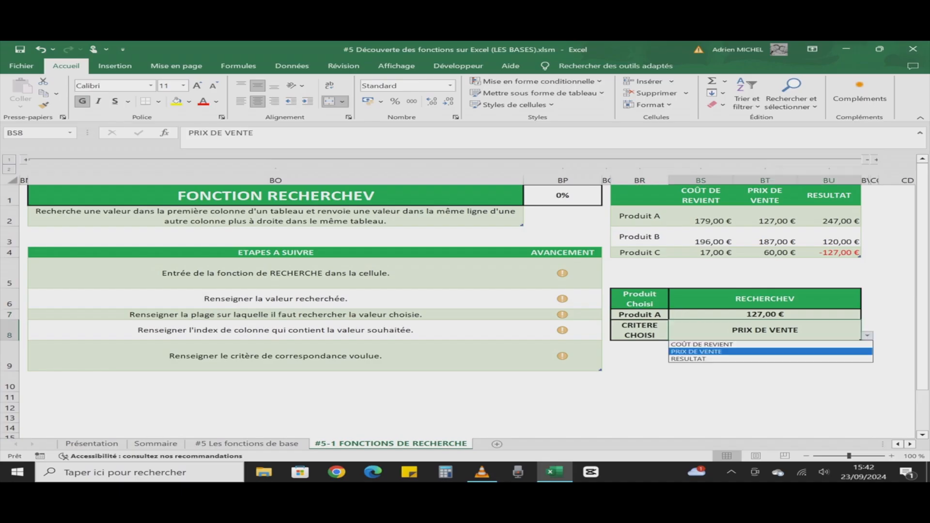
left_click(770, 359)
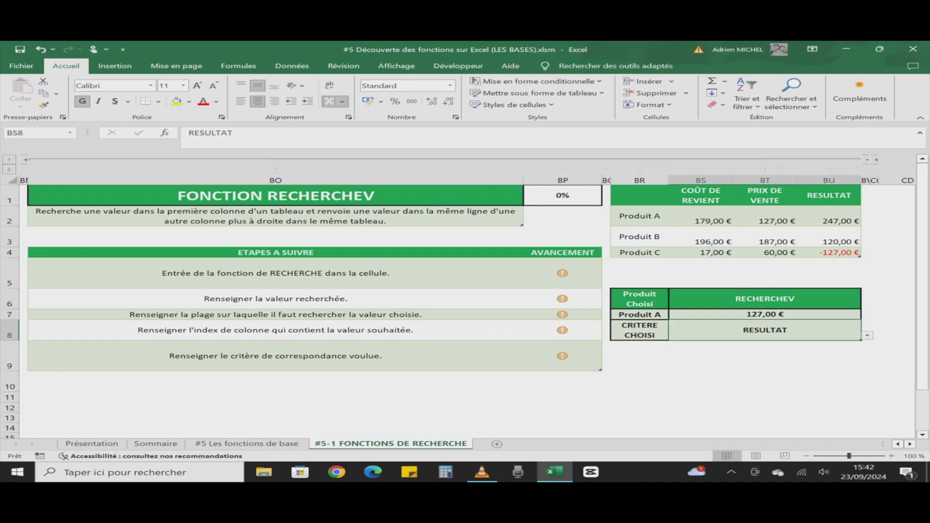
Step: Change the column index in BS7's RECHERCHEV formula to 4 to match the RESULTAT column
left_click(766, 314)
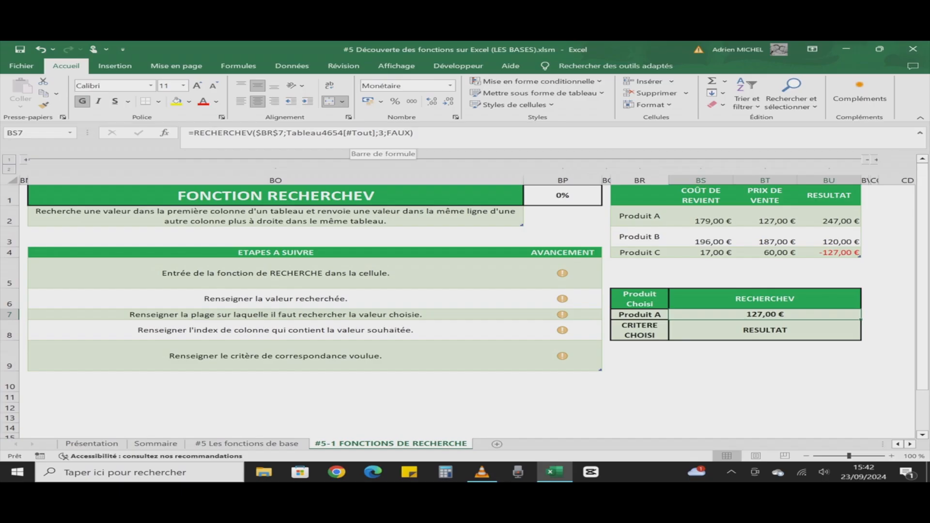
left_click(383, 133)
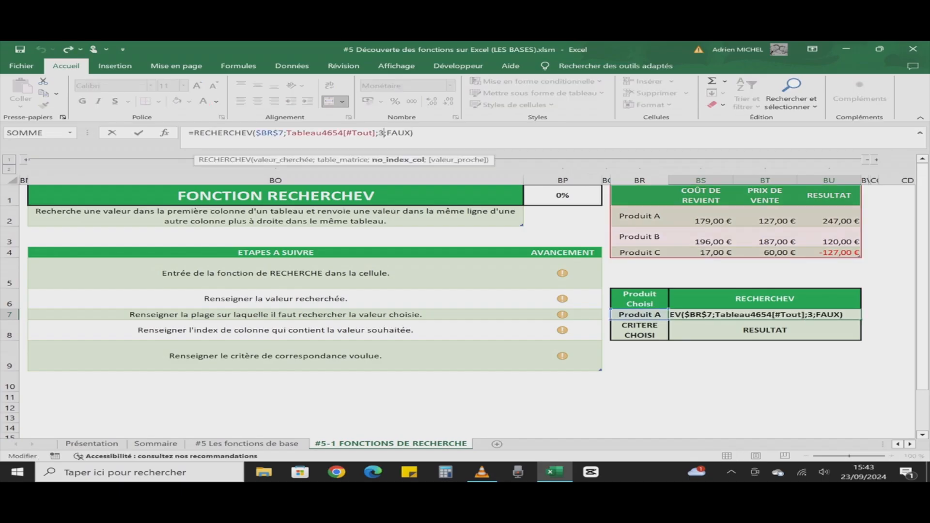
key("BackSpace")
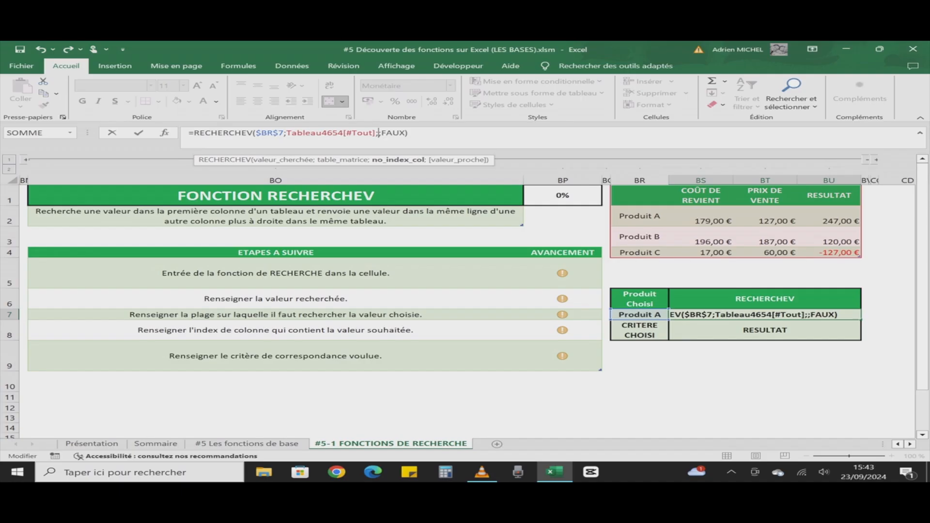
type("4")
key("Return")
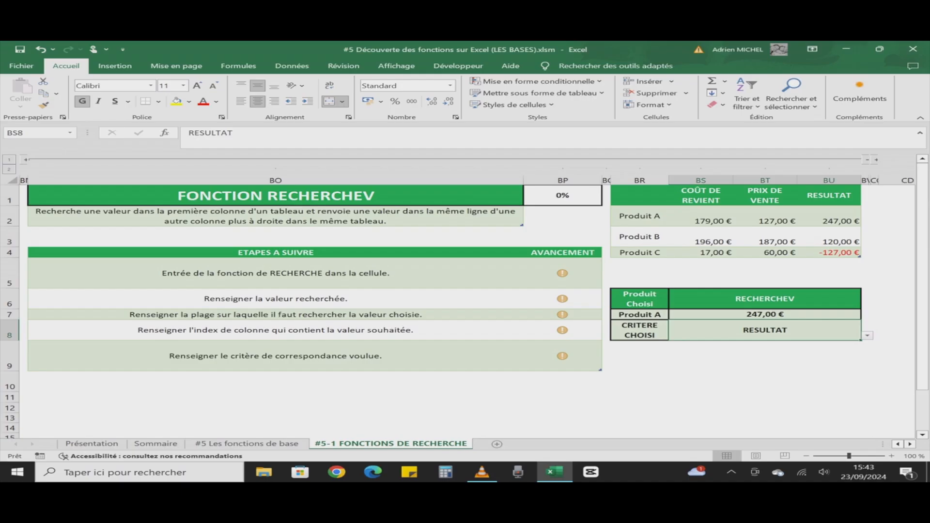
Step: Test the RESULTAT lookup by choosing Produit B and then Produit C in BR7
left_click(640, 315)
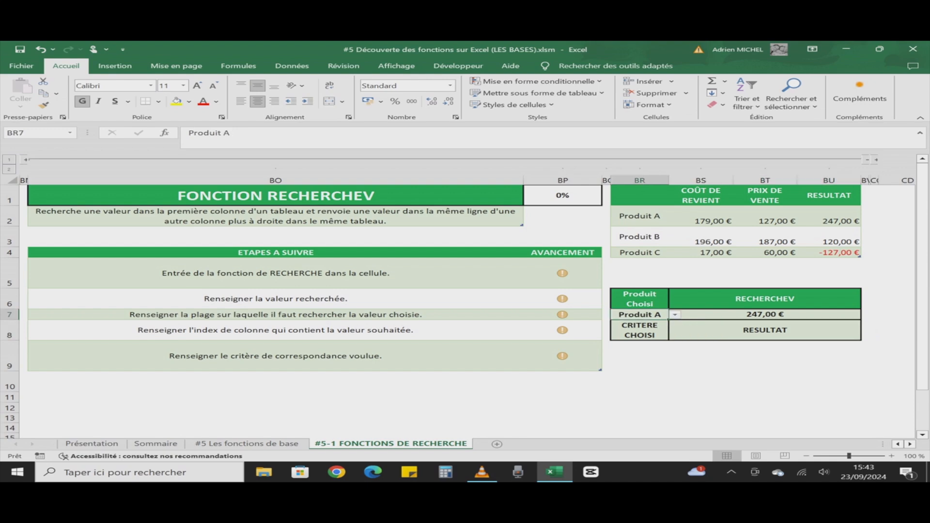
left_click(675, 315)
left_click(630, 332)
left_click(675, 315)
left_click(635, 339)
Step: Mark the first RECHERCHEV step as done in BP5 and copy that status down through BP9
left_click(563, 273)
left_click(608, 284)
left_click(567, 300)
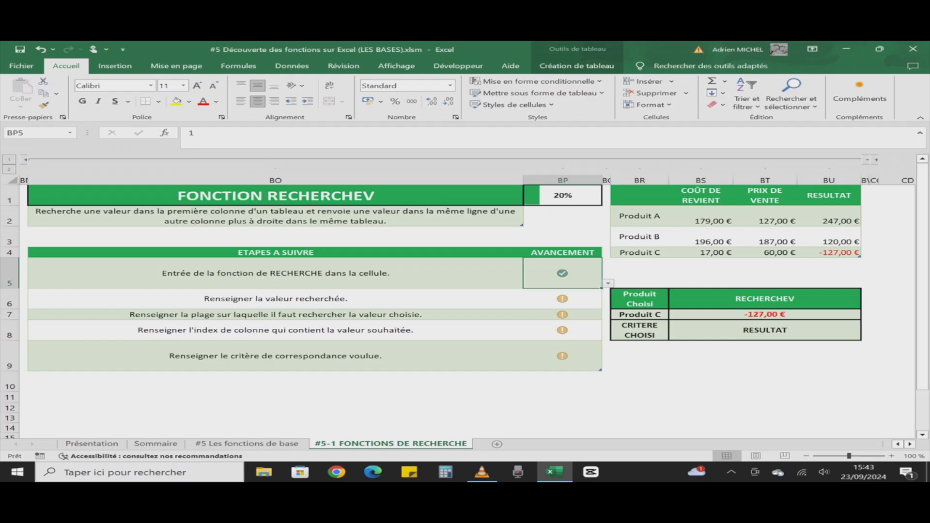
left_click_drag(602, 289, 602, 365)
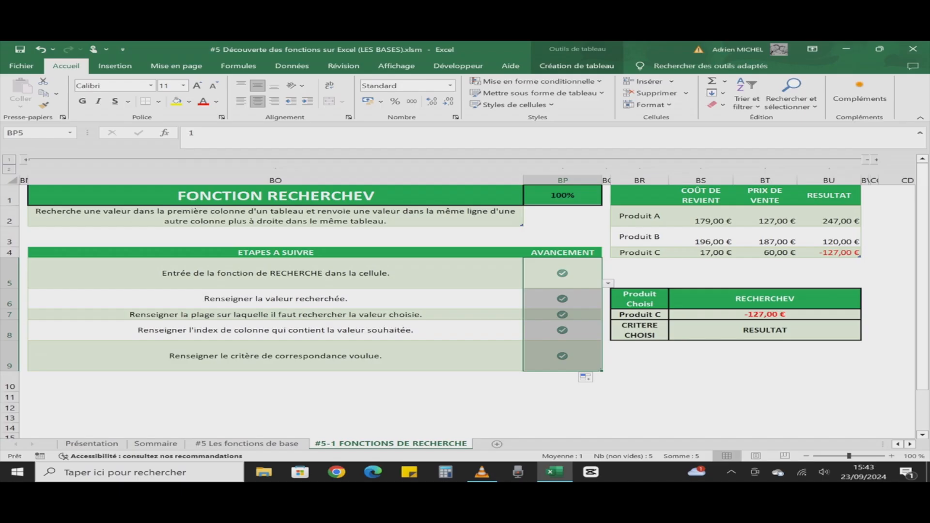
Step: Expand the FONCTION BDLIRE exercise, collapse the RECHERCHEV section and select the Matricule choice cell BZ10
left_click(876, 160)
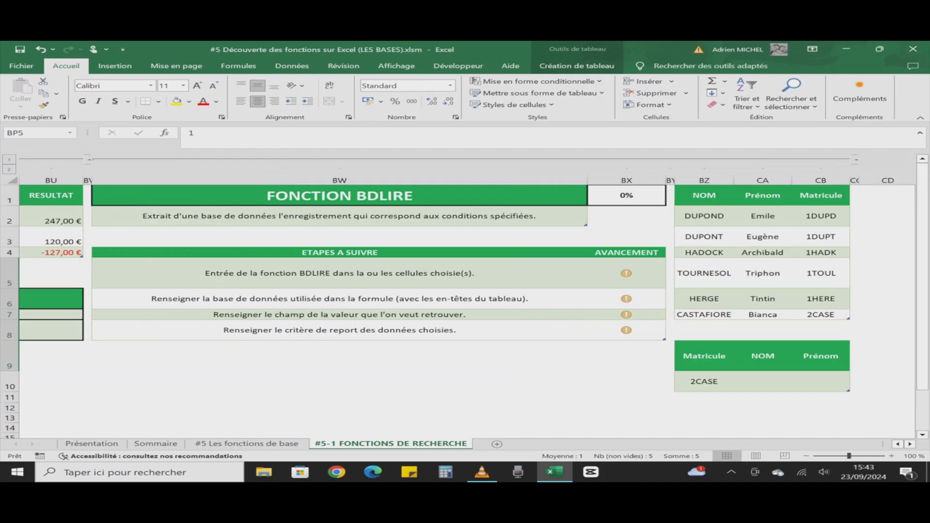
left_click(89, 159)
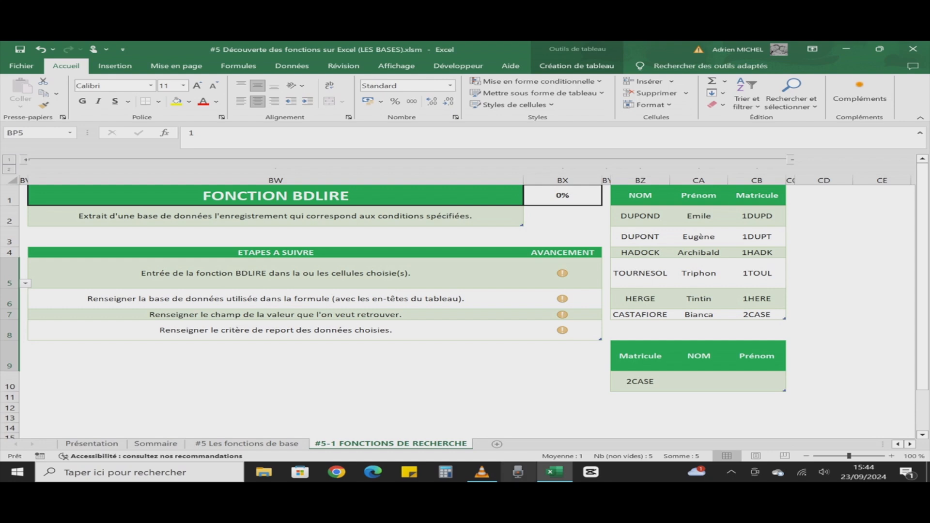
left_click(640, 381)
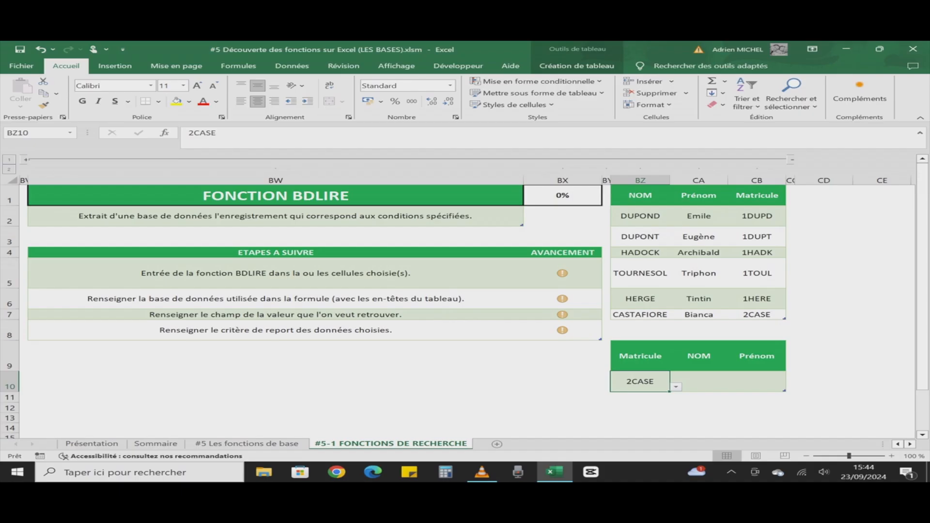
Step: Try a BDLIRE formula in CA10 through its function arguments, with the header row BZ1:CB1 as the database
left_click(699, 382)
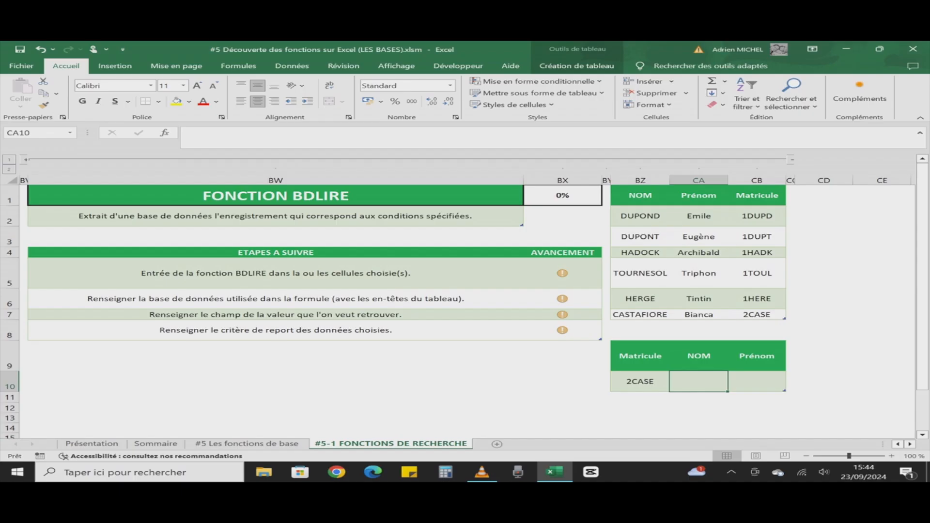
type("=bd")
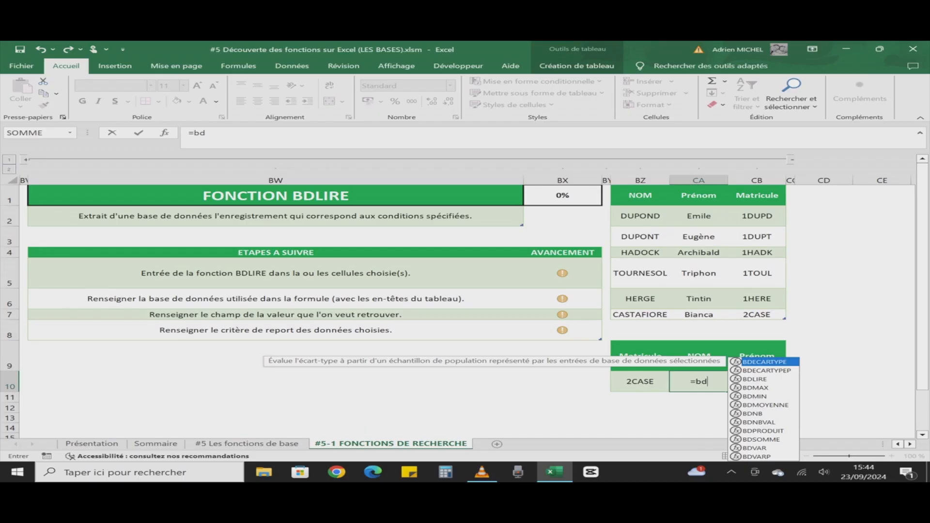
key("Down")
key("Down")
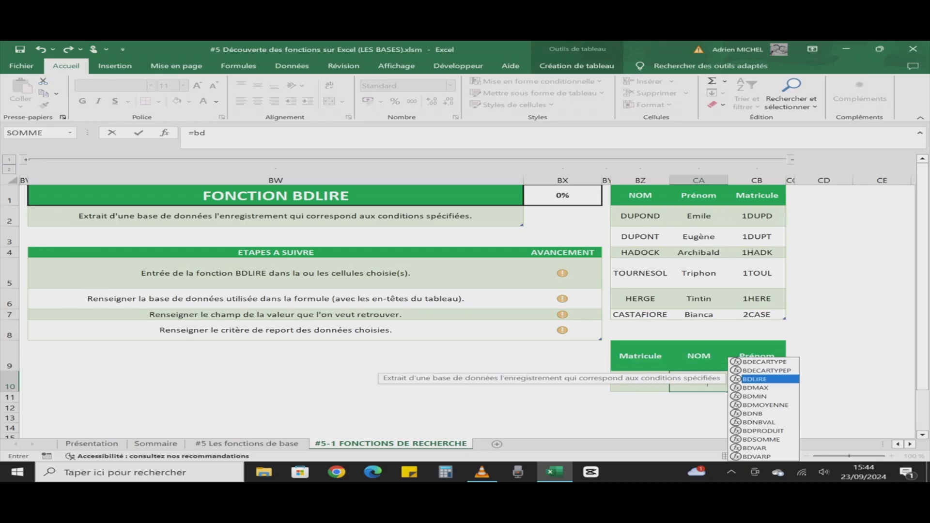
key("Tab")
key("ctrl+a")
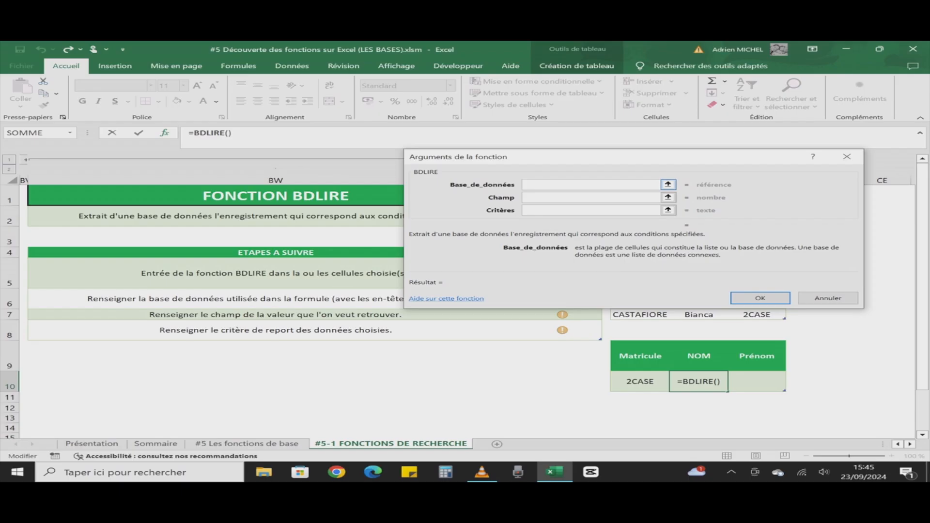
left_click(668, 185)
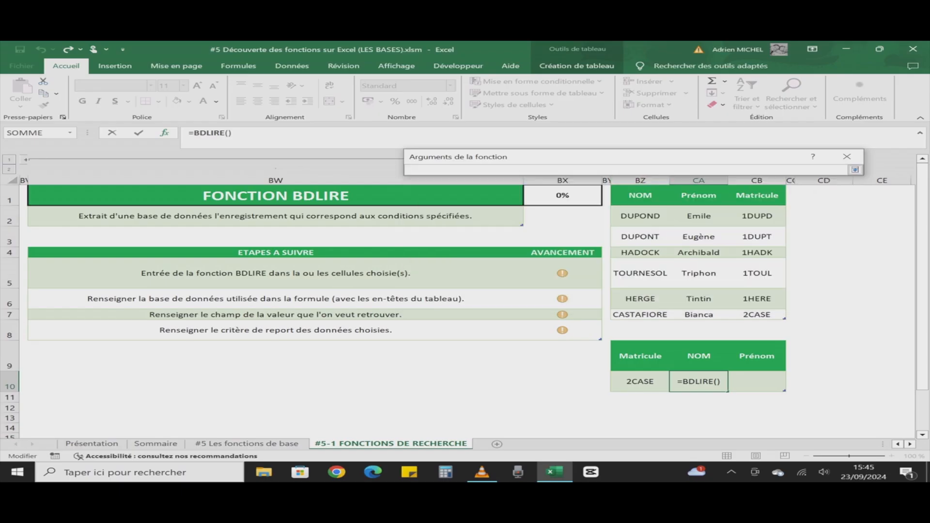
left_click_drag(640, 196, 758, 196)
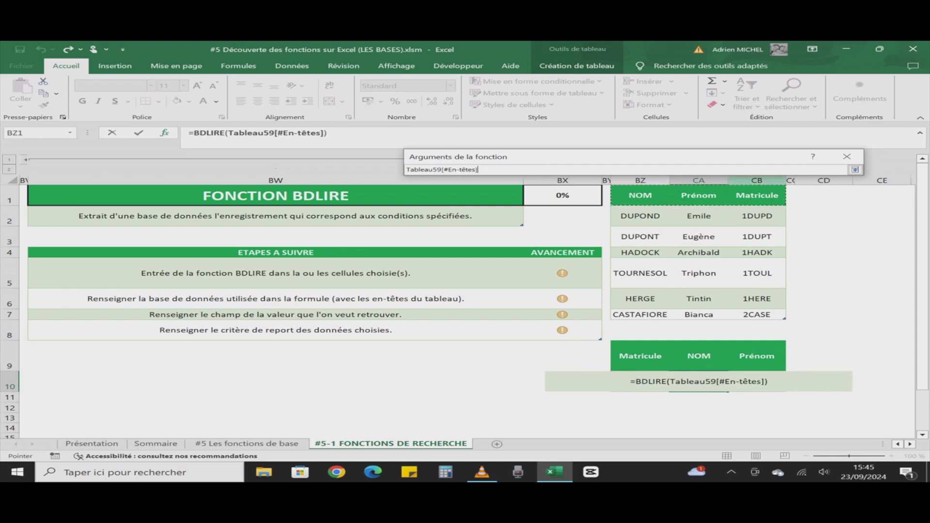
left_click(855, 169)
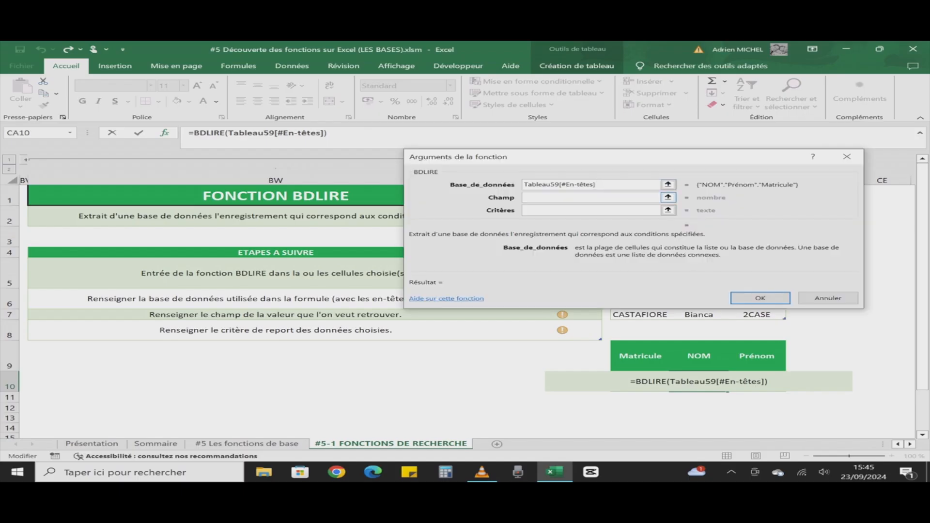
Step: Set the BDLIRE field argument (Champ) to the NOM header in BZ1
left_click(591, 198)
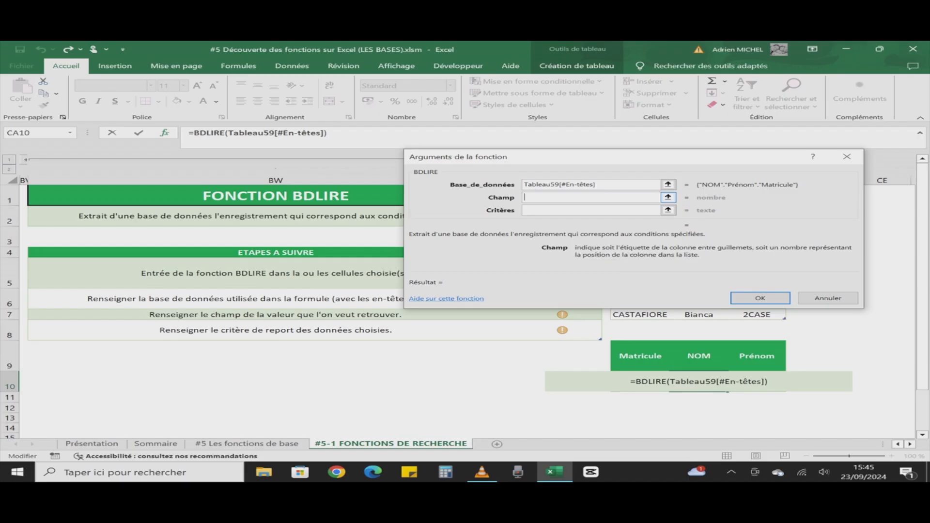
left_click(668, 198)
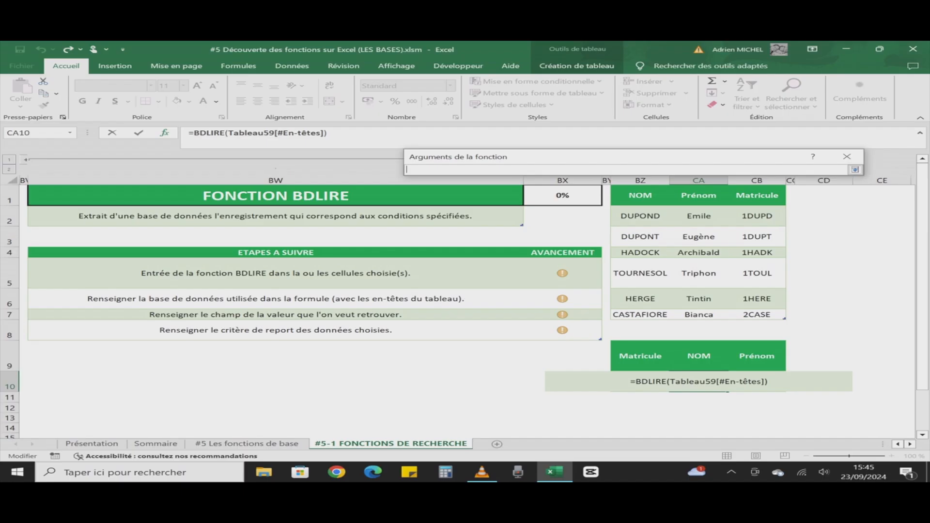
left_click(640, 196)
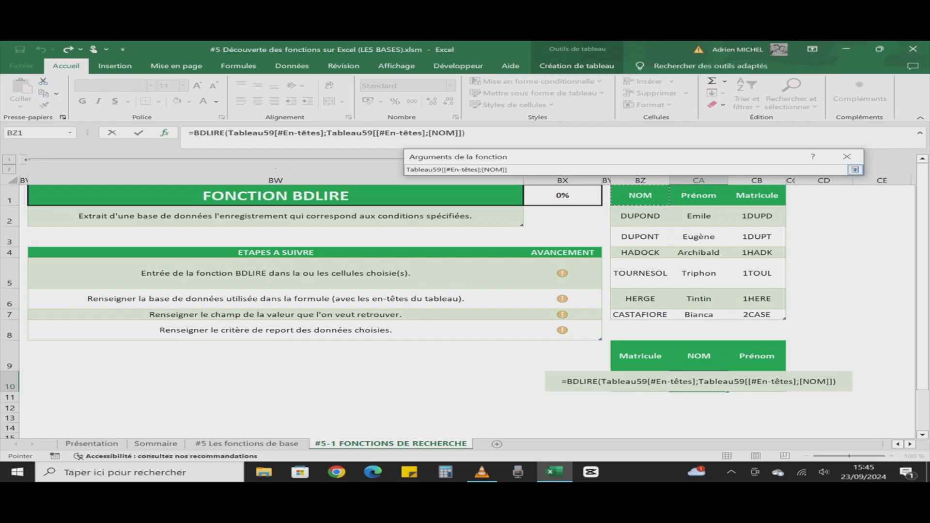
left_click(855, 169)
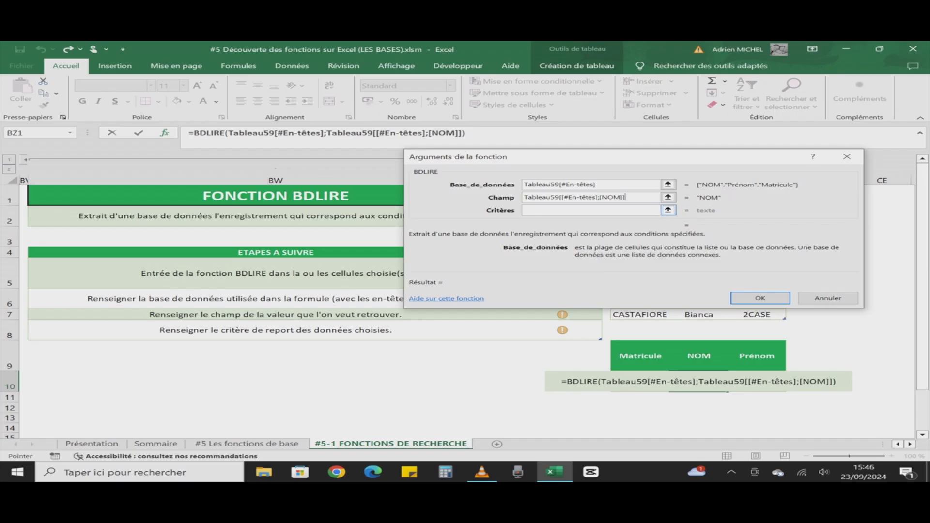
Step: Set the BDLIRE criteria to the Matricule header and its value in BZ9:BZ10, and validate the formula in CA10
key("Tab")
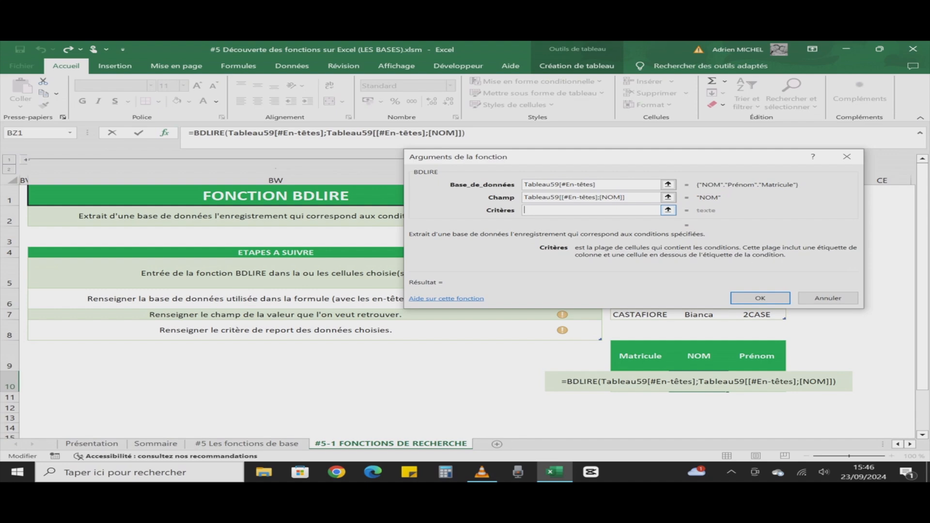
left_click(669, 210)
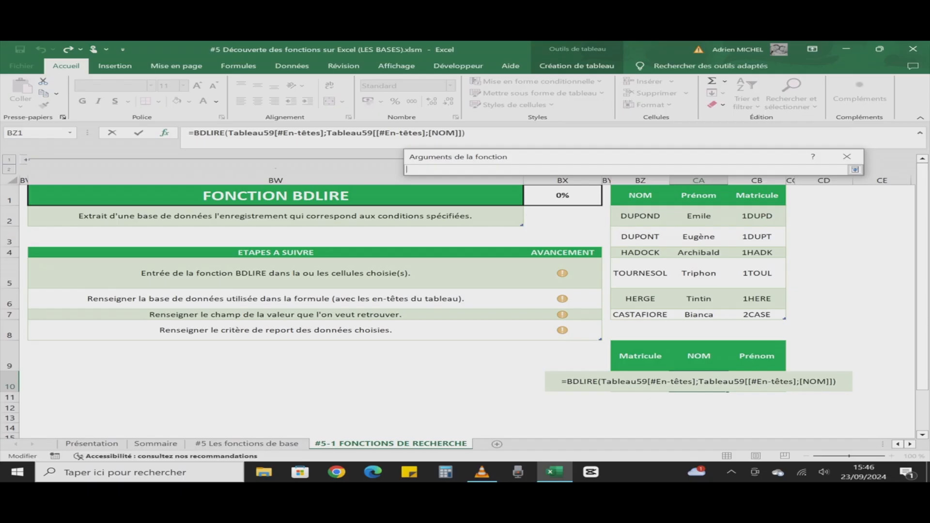
left_click_drag(641, 356, 641, 382)
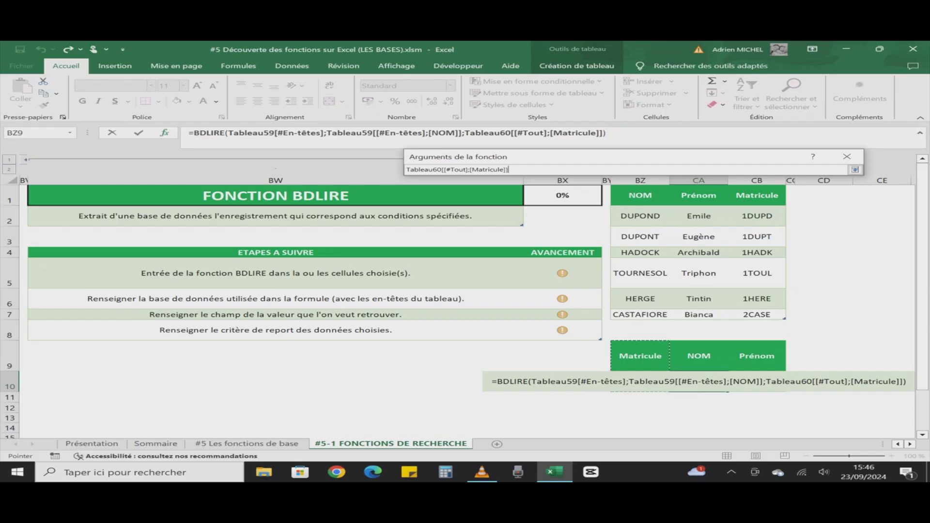
left_click(855, 169)
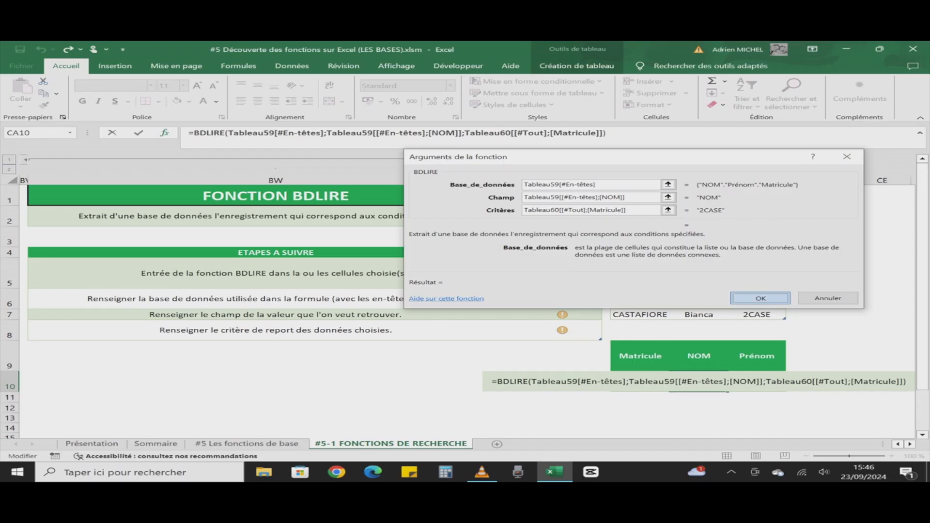
key("Return")
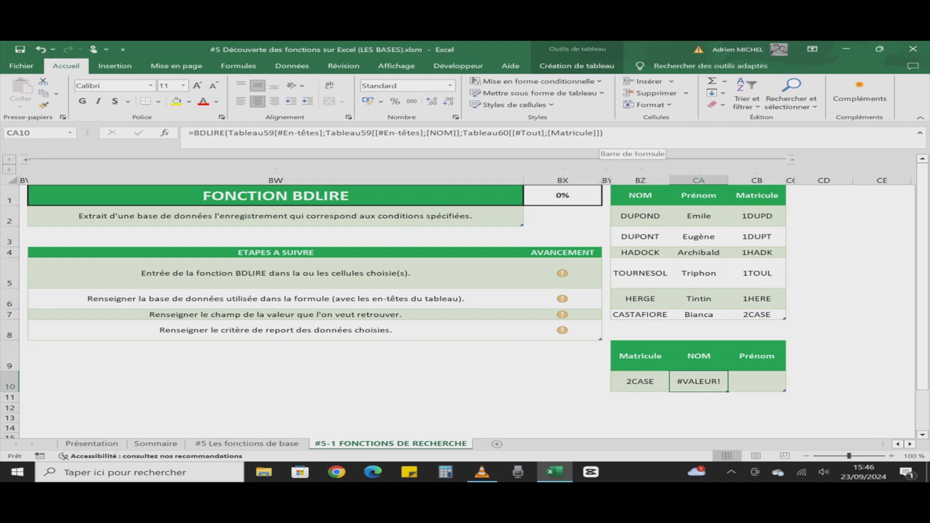
Step: Try a BDLIRE formula in CA10 with the whole table as database, the header row BZ1:CB1 as field and BZ9:BZ10 as criteria
type("=bdl")
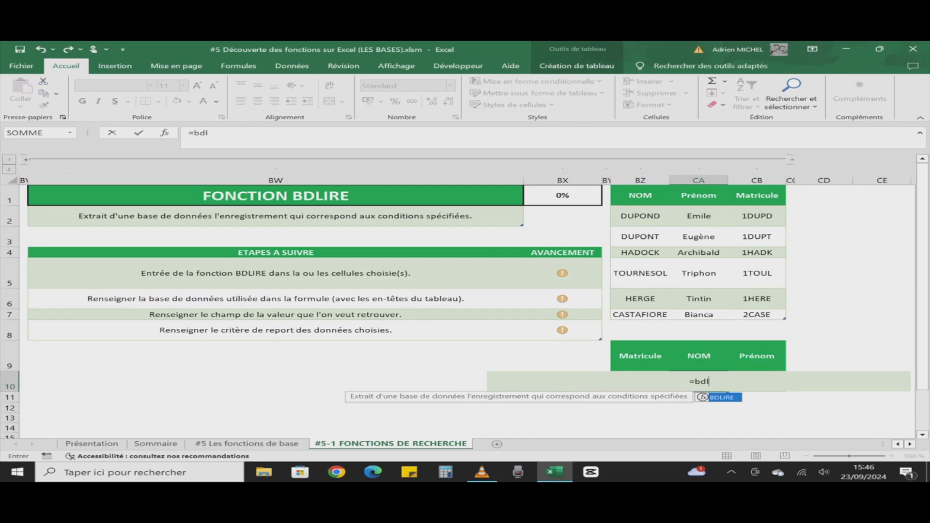
key("Tab")
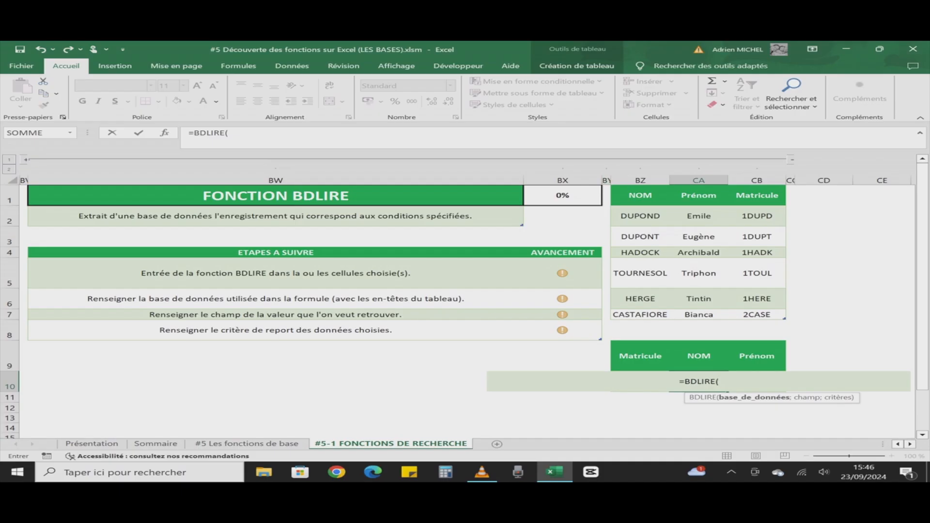
left_click(613, 188)
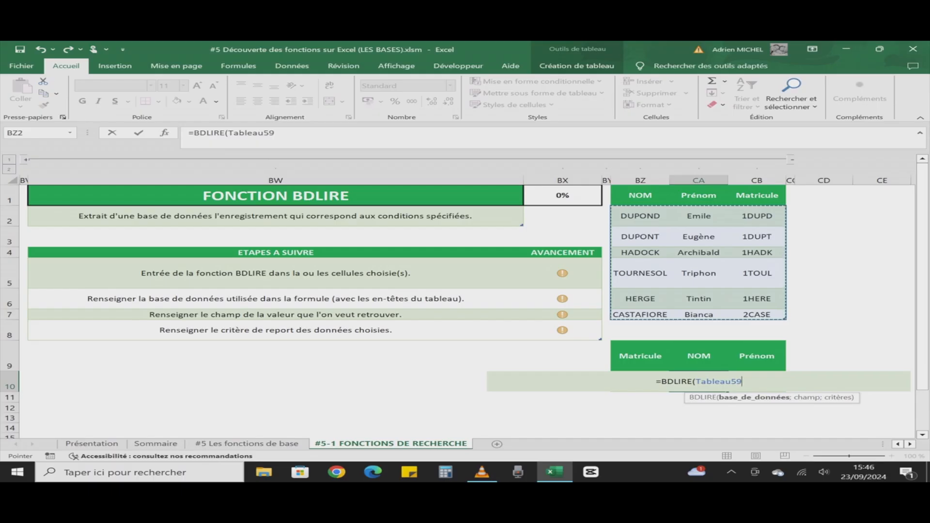
left_click(613, 187)
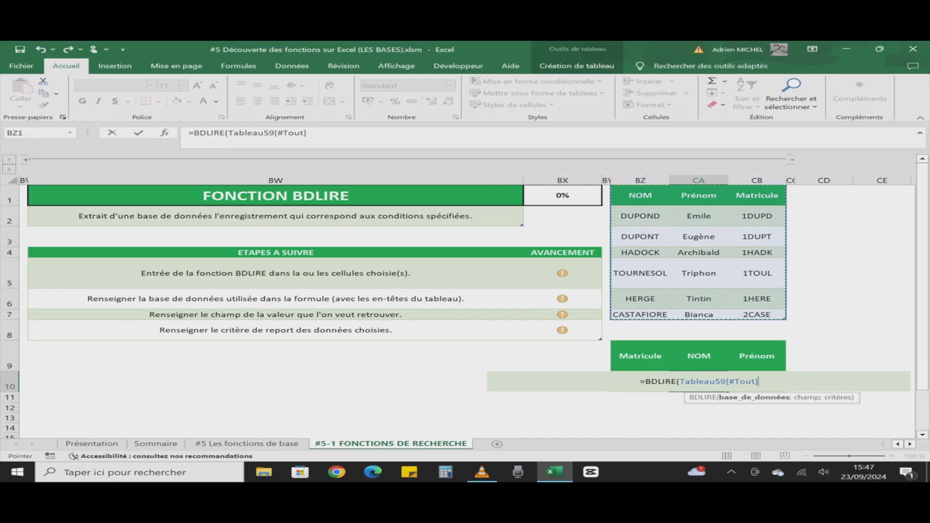
type(";")
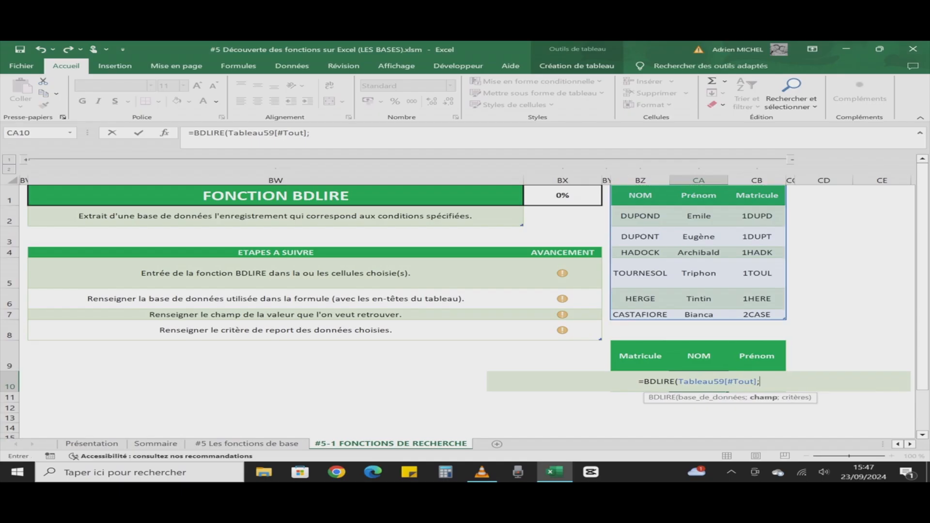
left_click_drag(640, 195, 756, 196)
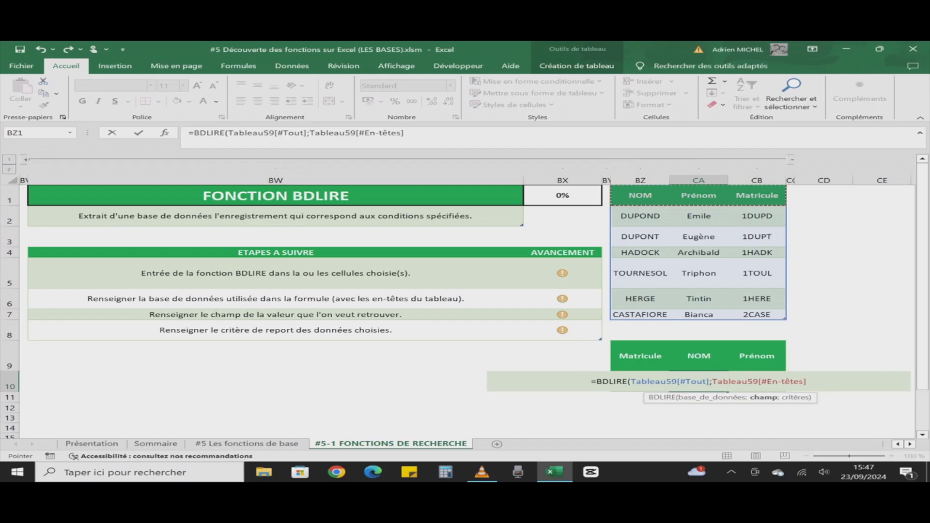
type(";")
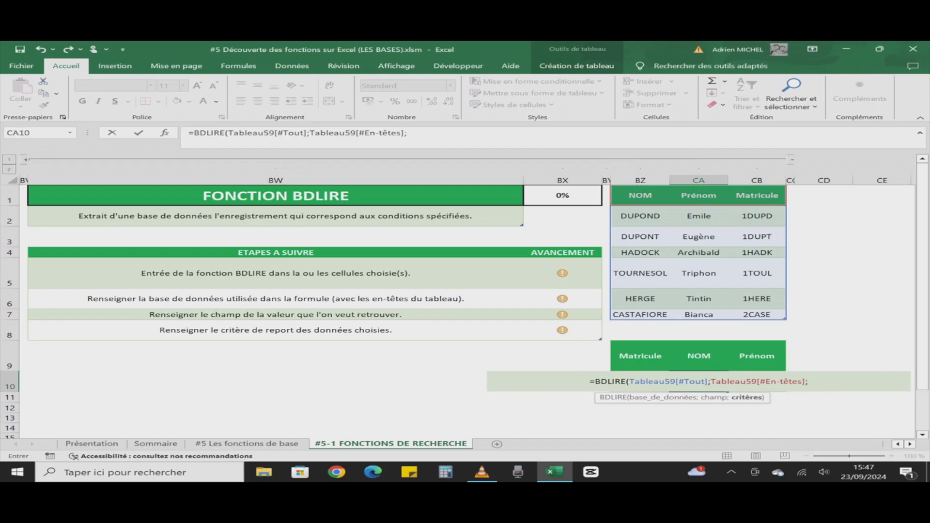
left_click_drag(641, 356, 641, 382)
type(")")
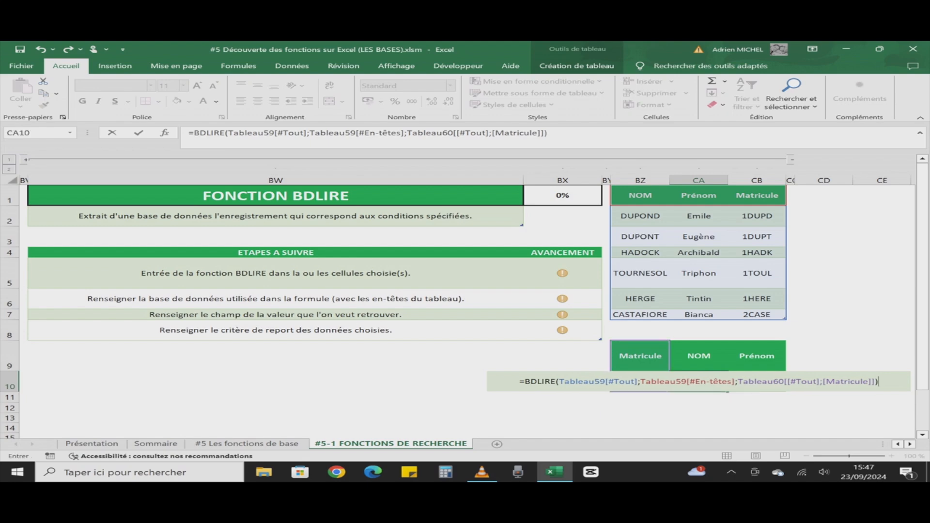
key("Return")
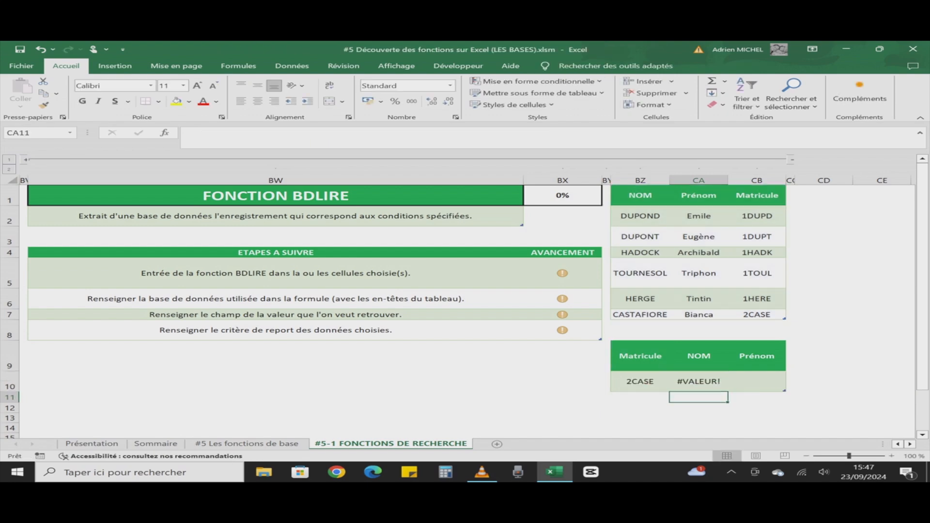
Step: Strip all the arguments from the formula in CA10, leaving only =BDLIRE(
left_click(699, 381)
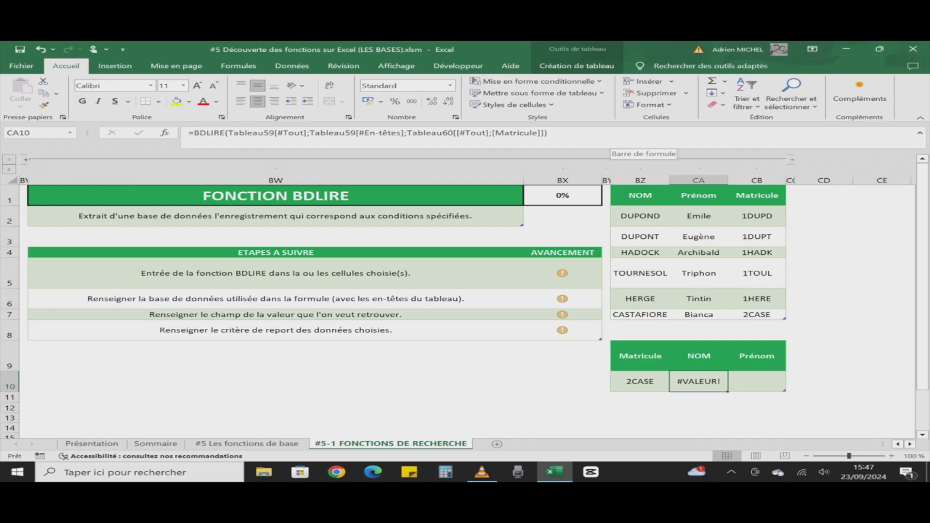
left_click(611, 138)
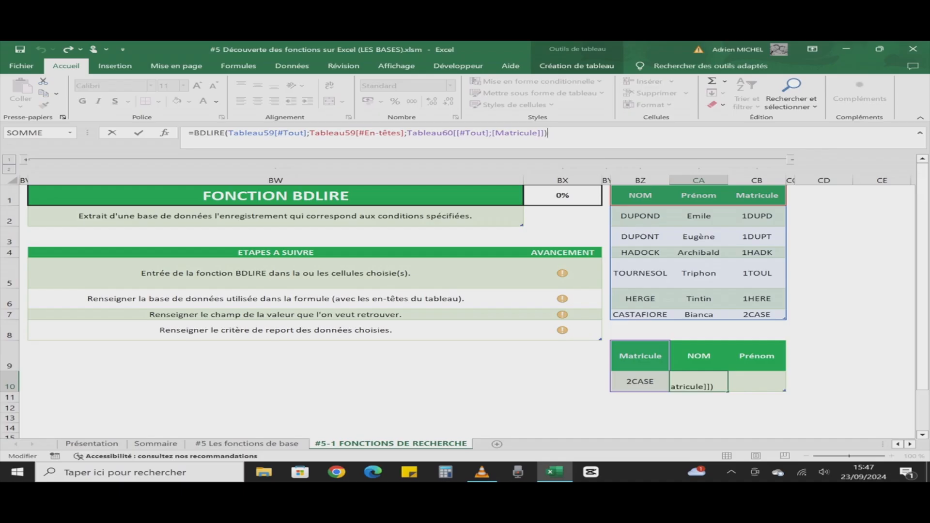
key("BackSpace")
key("BackSpace")
key("BackSpace")
key("BackSpace")
key("BackSpace")
key("BackSpace")
key("BackSpace")
key("BackSpace")
key("BackSpace")
key("BackSpace")
key("BackSpace")
key("BackSpace")
key("BackSpace")
key("BackSpace")
key("BackSpace")
key("BackSpace")
key("BackSpace")
key("BackSpace")
key("BackSpace")
key("BackSpace")
key("BackSpace")
key("BackSpace")
key("BackSpace")
key("BackSpace")
key("BackSpace")
key("BackSpace")
key("BackSpace")
key("BackSpace")
key("BackSpace")
key("BackSpace")
key("BackSpace")
key("BackSpace")
key("BackSpace")
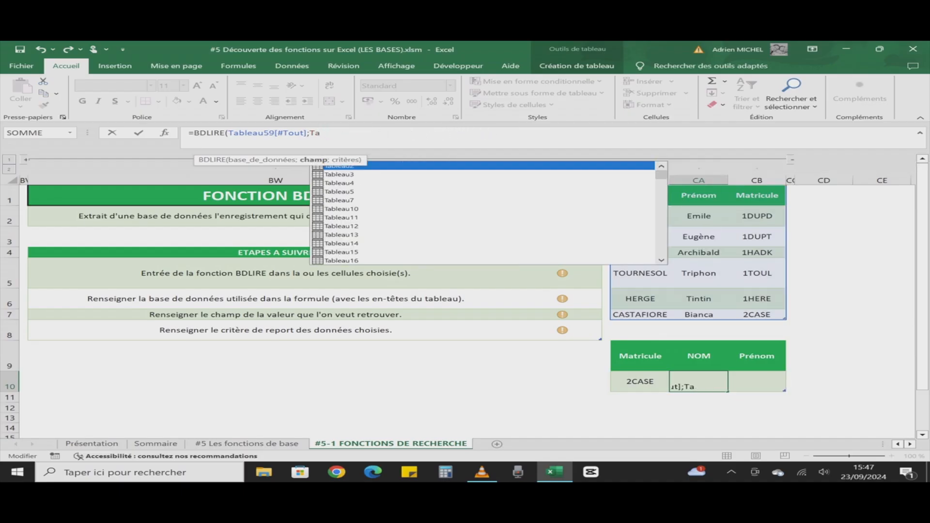
key("BackSpace")
key("BackSpace")
key("BackSpace")
key("BackSpace")
key("BackSpace")
key("BackSpace")
key("BackSpace")
key("BackSpace")
key("BackSpace")
key("BackSpace")
key("BackSpace")
key("BackSpace")
key("BackSpace")
key("BackSpace")
key("BackSpace")
key("BackSpace")
key("BackSpace")
key("BackSpace")
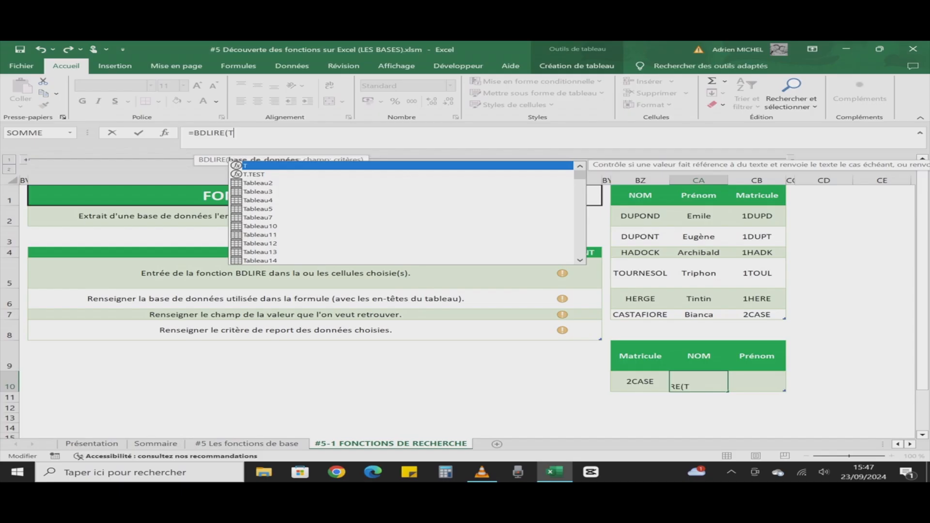
key("BackSpace")
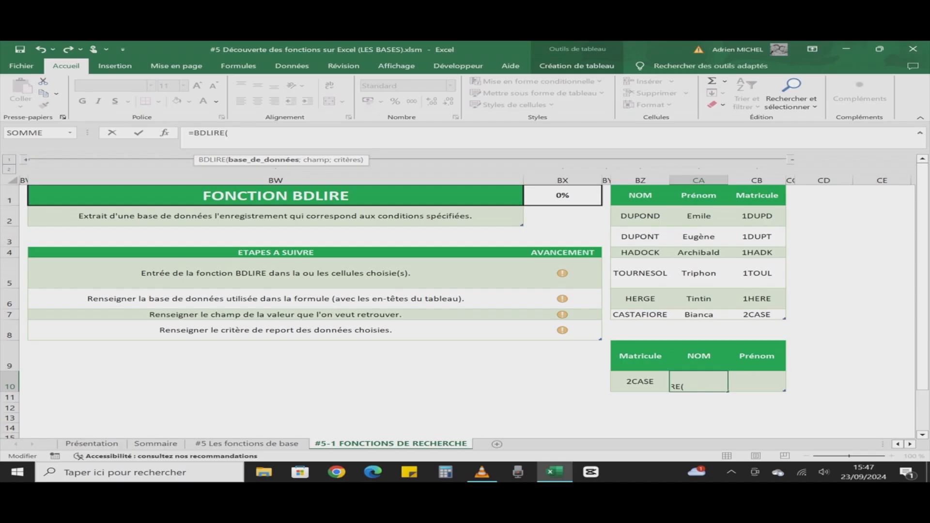
Step: Set the database argument of the CA10 formula to the entire table with its headers, BZ1:CB7
left_click(640, 187)
left_click(640, 187)
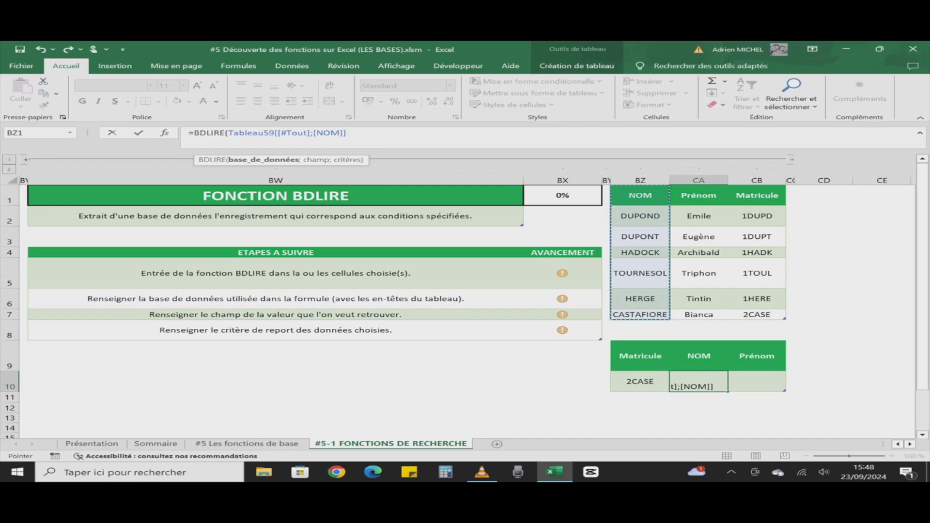
left_click_drag(640, 314, 756, 315)
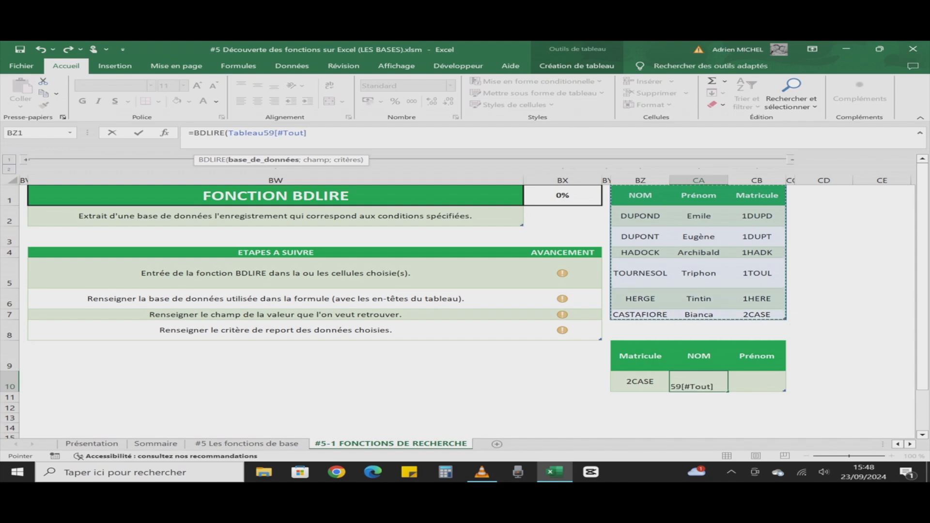
type(";")
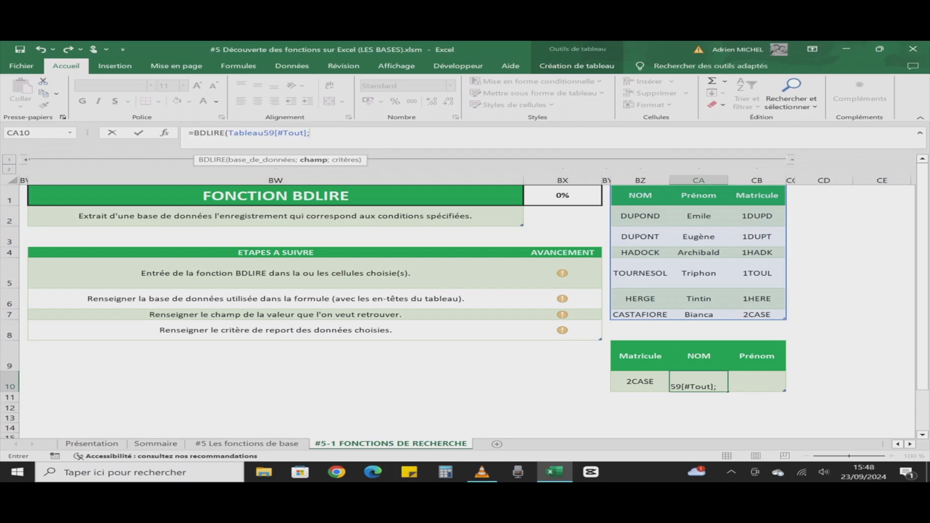
Step: Complete the CA10 formula with the NOM header BZ1 as field and the Matricule cells BZ9:BZ10 as criteria, and validate it
left_click(640, 196)
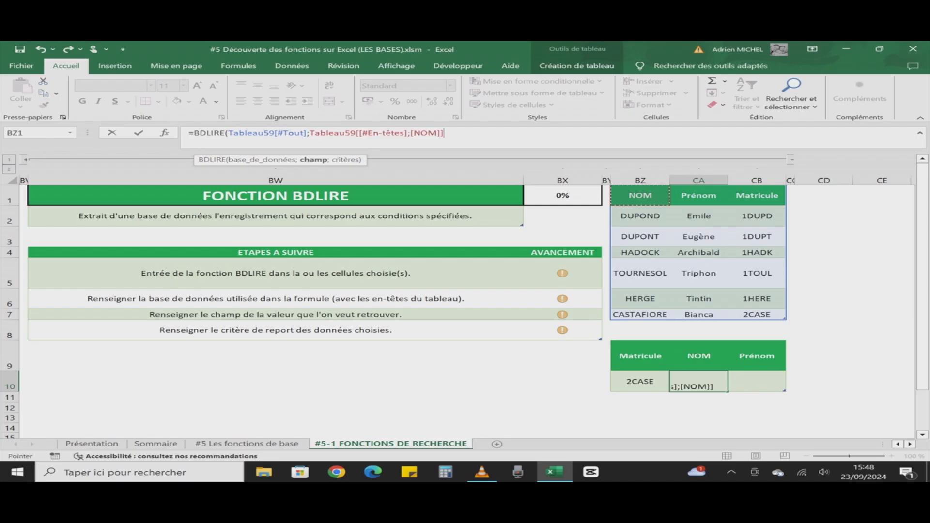
type(";")
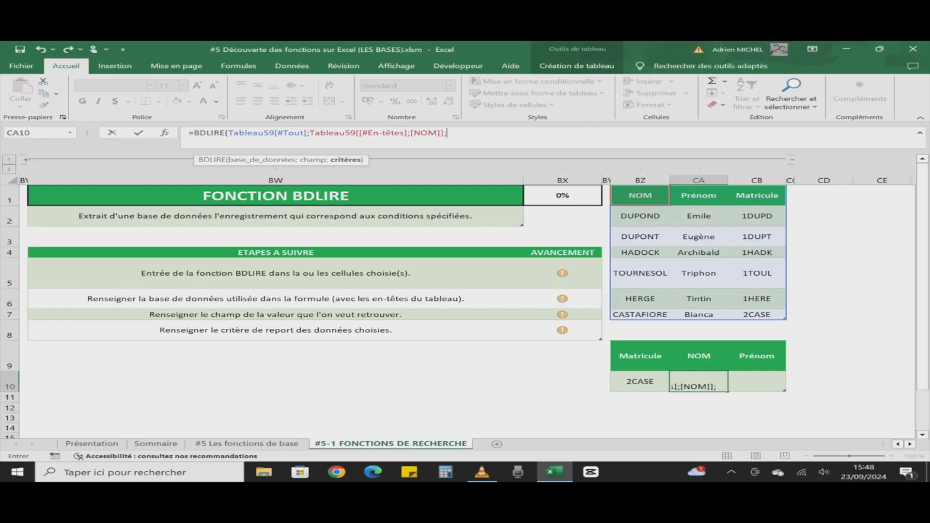
left_click_drag(640, 356, 641, 382)
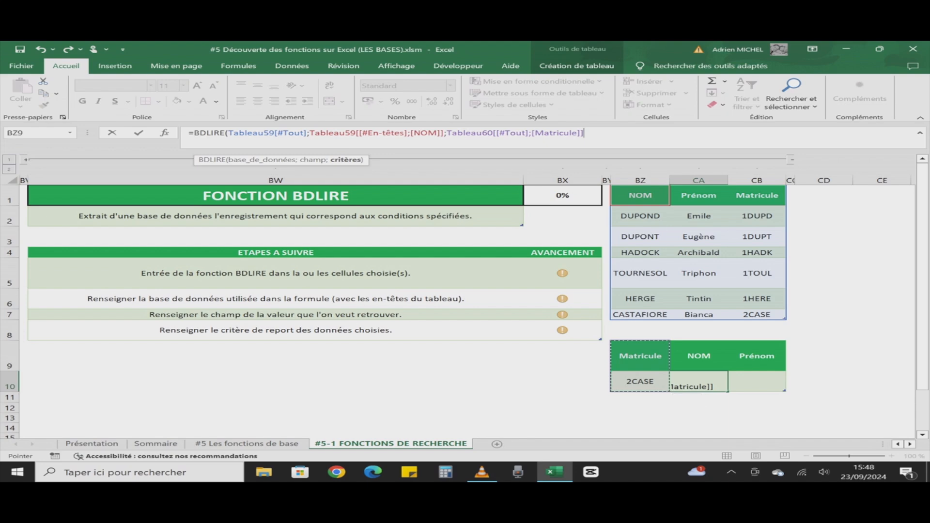
type(")")
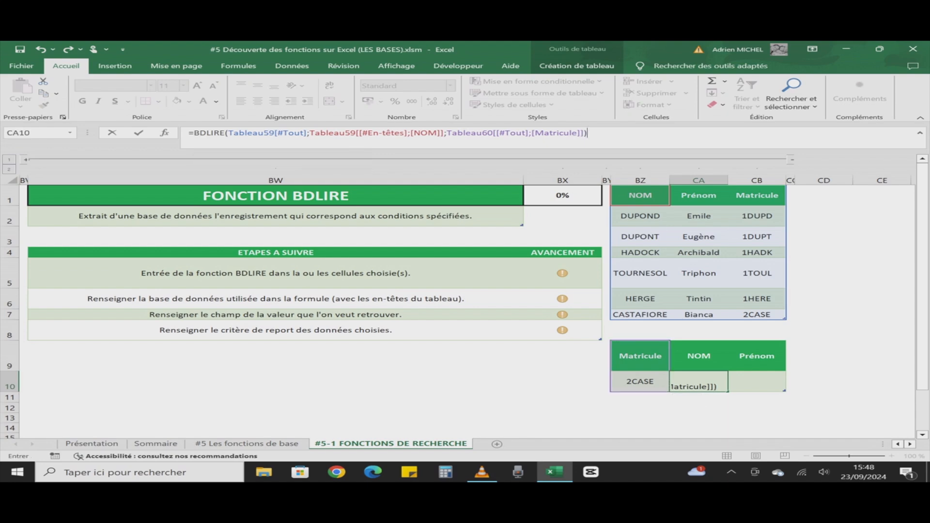
key("Return")
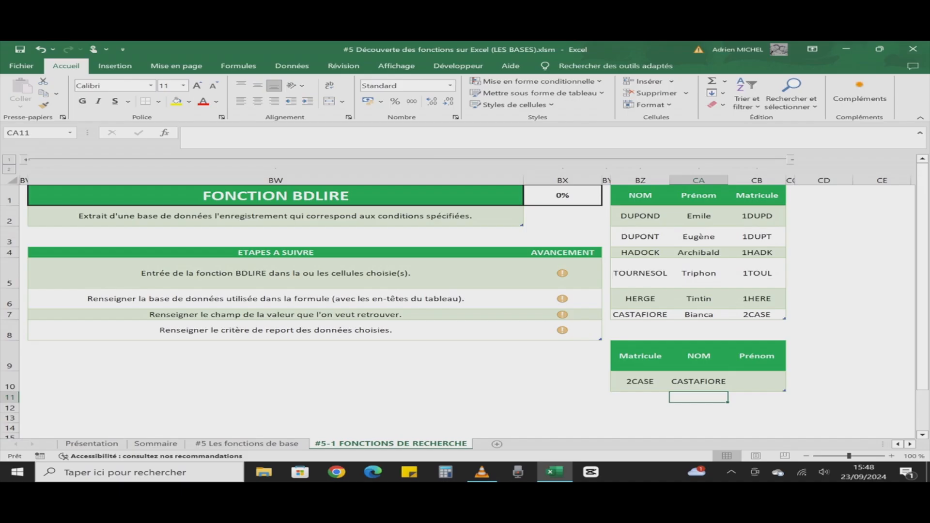
left_click(699, 382)
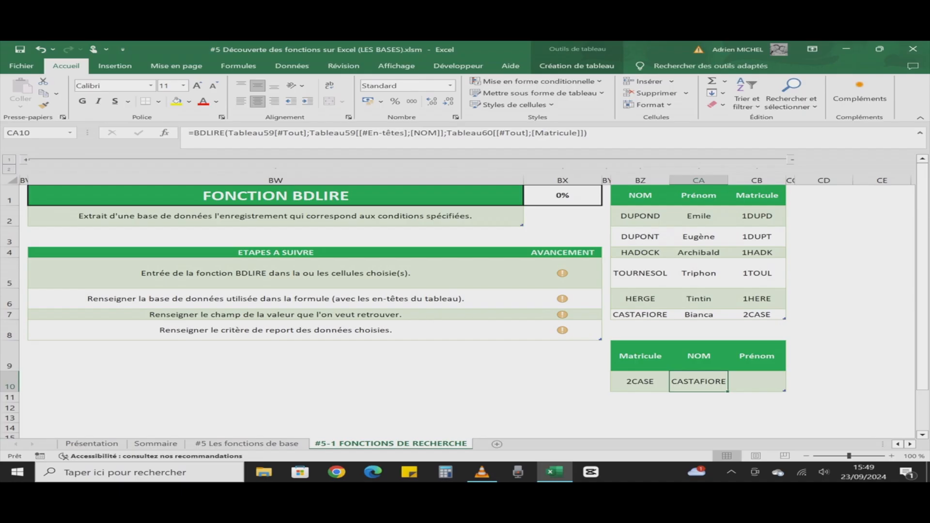
Step: Start a BDLIRE formula in the Prénom cell CB10 with the entire table including headers as the database
left_click(757, 382)
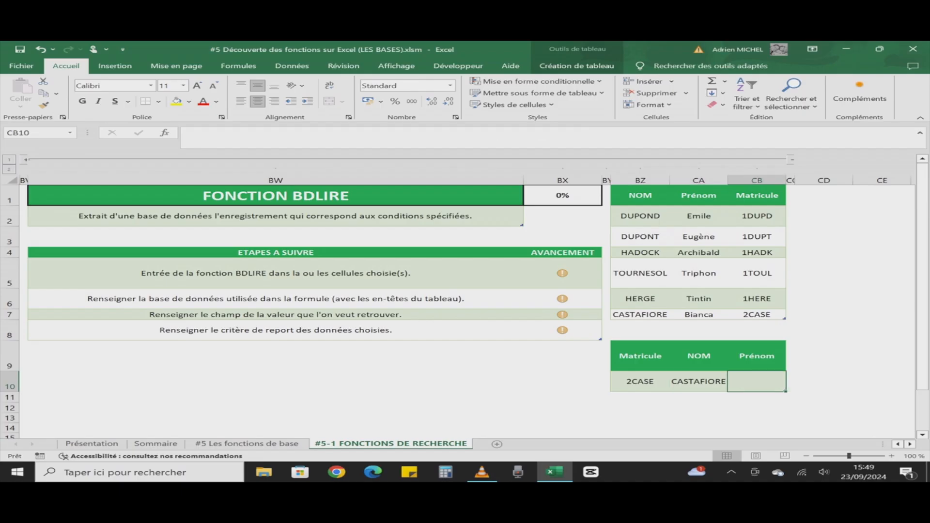
type("=")
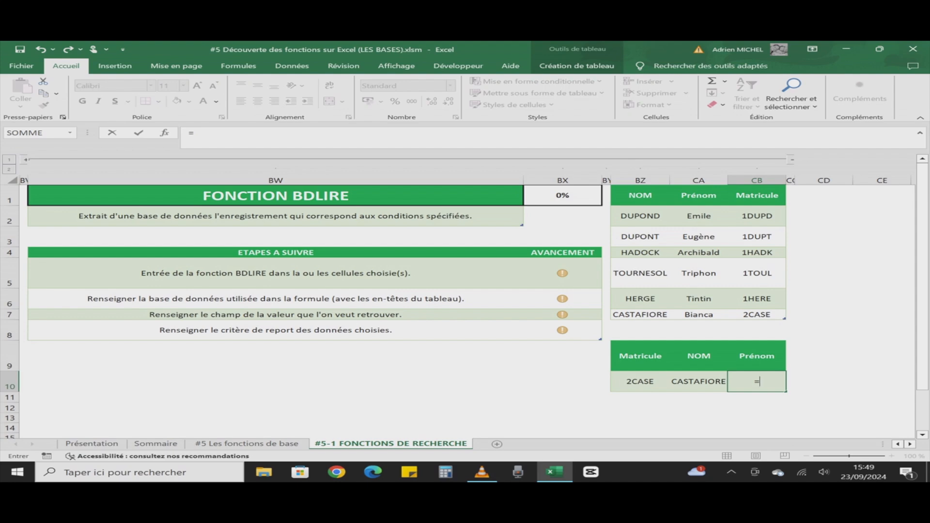
type("bdl")
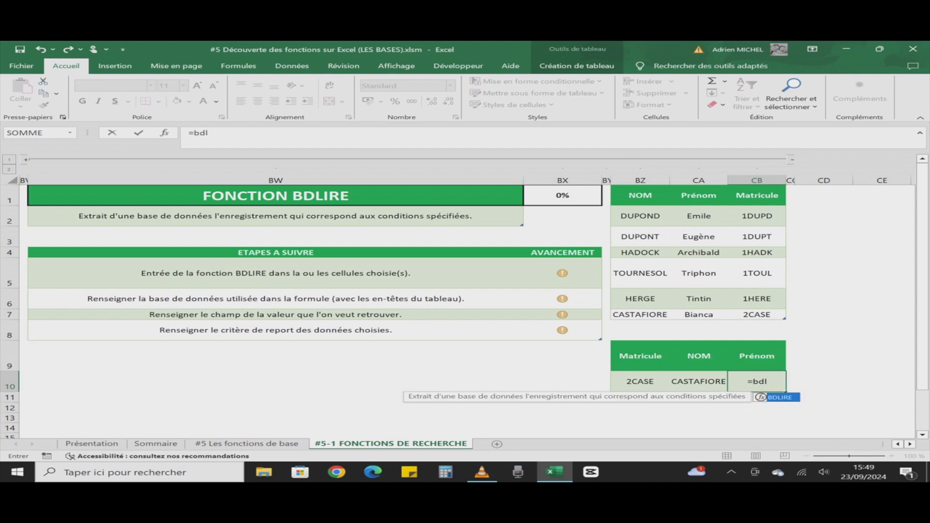
key("Tab")
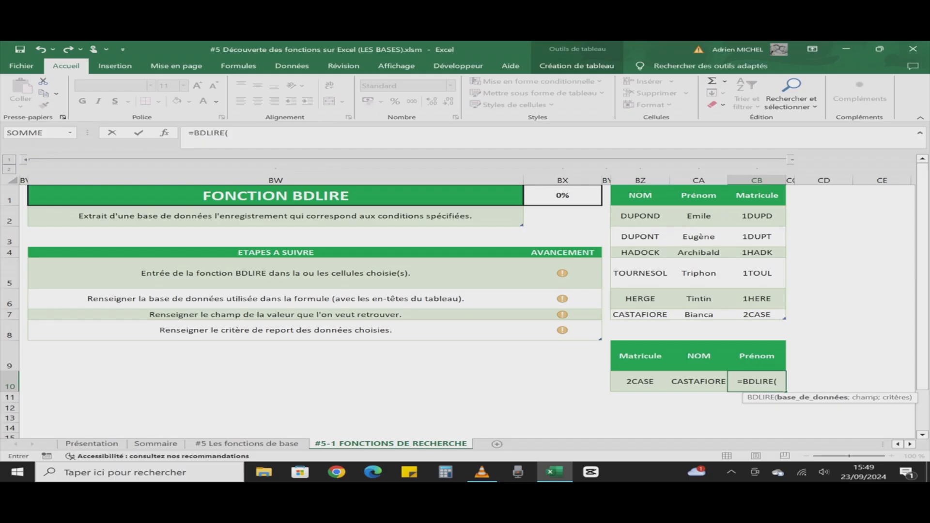
left_click(613, 187)
left_click(612, 188)
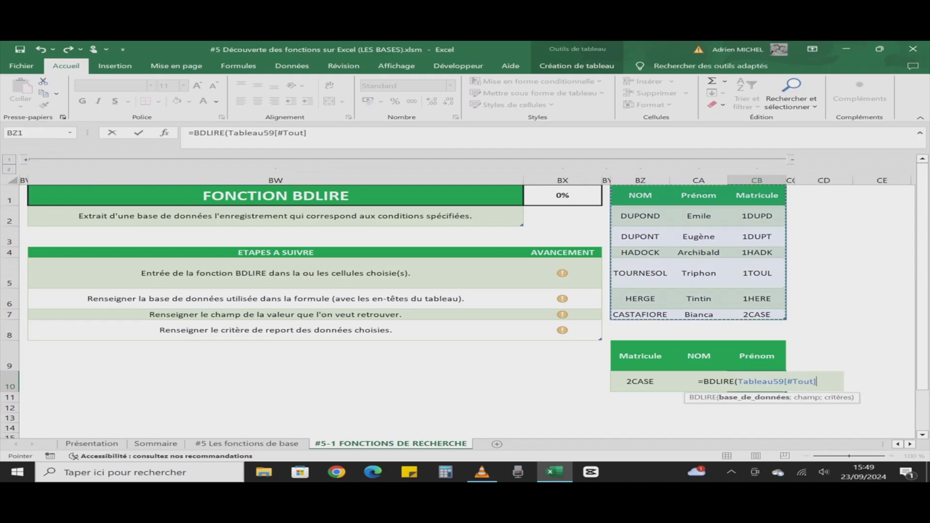
type(";")
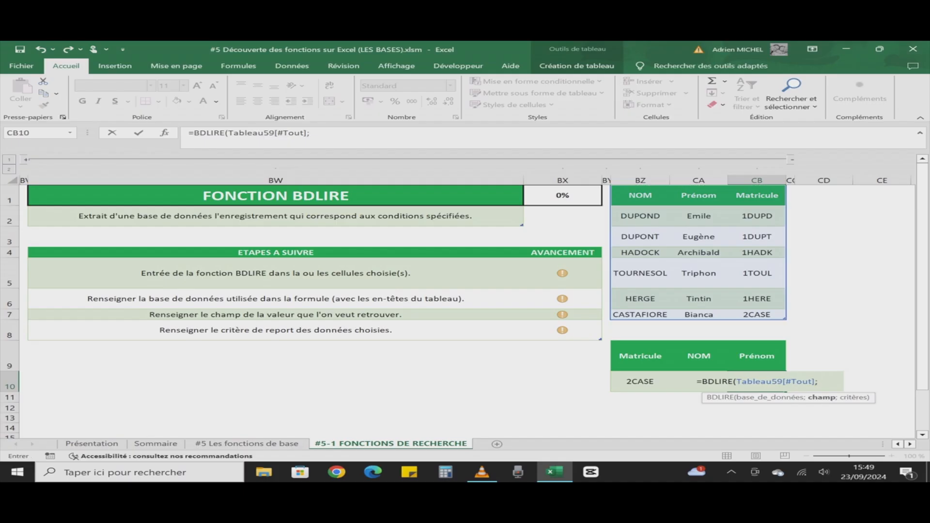
Step: Complete the CB10 formula with the Prénom header CA1 as field and the Matricule cells BZ9:BZ10 as criteria, and validate it
left_click(699, 195)
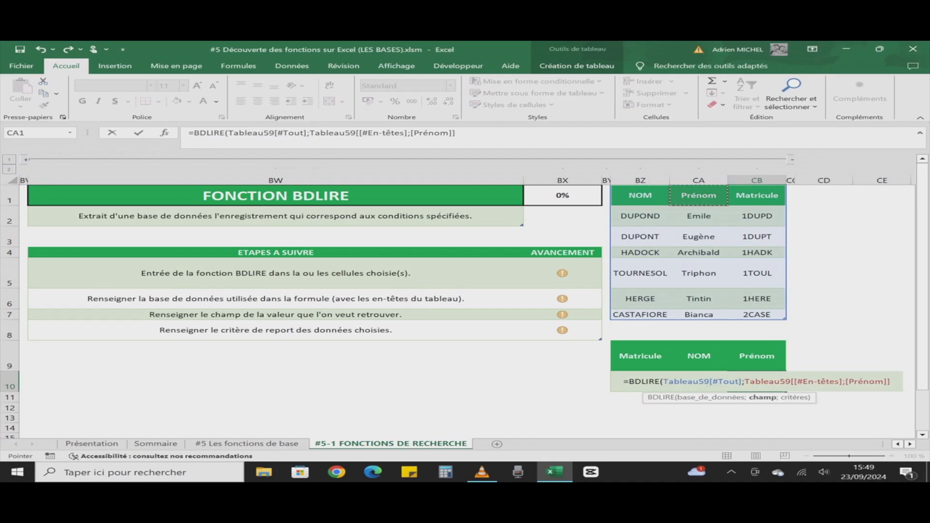
type(";")
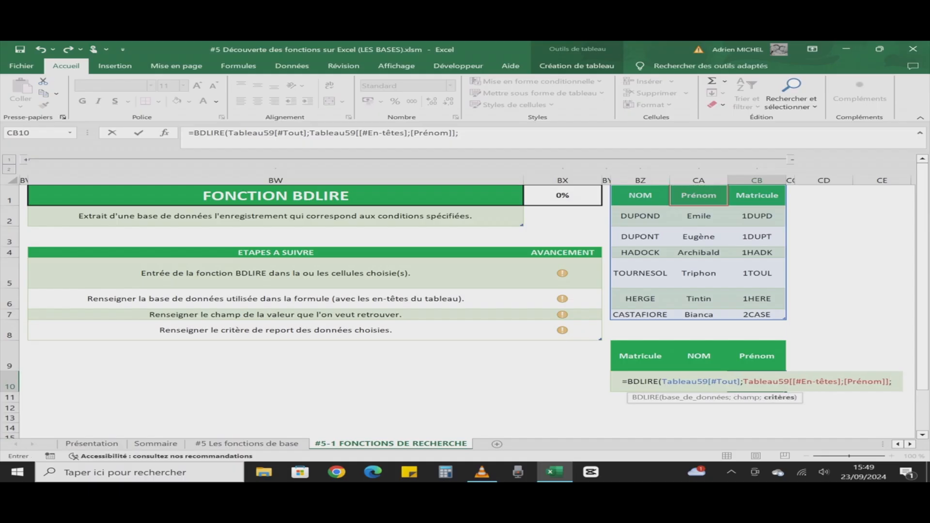
left_click_drag(641, 356, 641, 382)
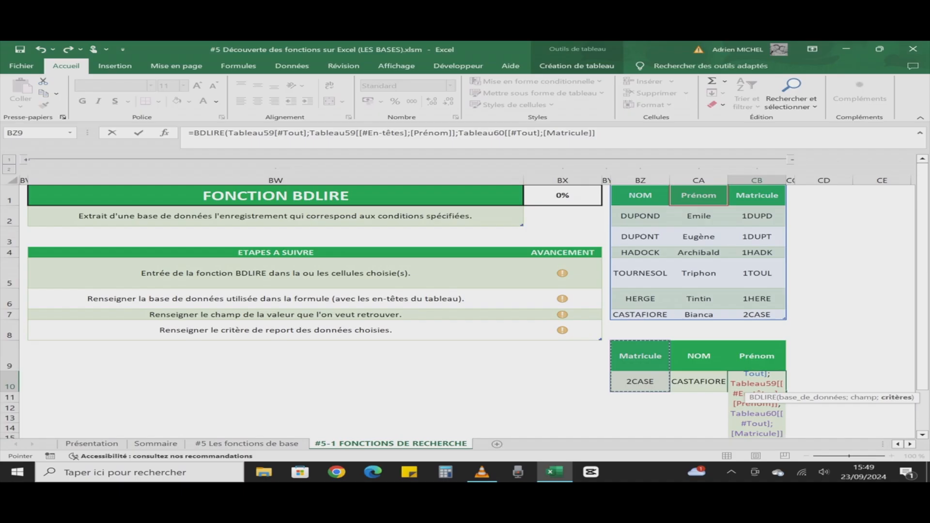
type(")")
key("Return")
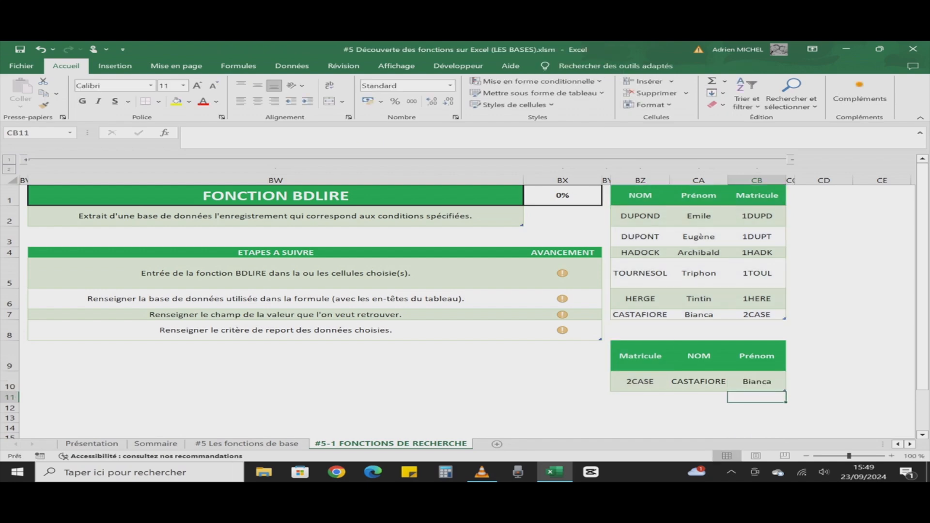
Step: Test the BDLIRE formulas by choosing each of the first three Matricule list entries in turn in cell BZ10
left_click(640, 382)
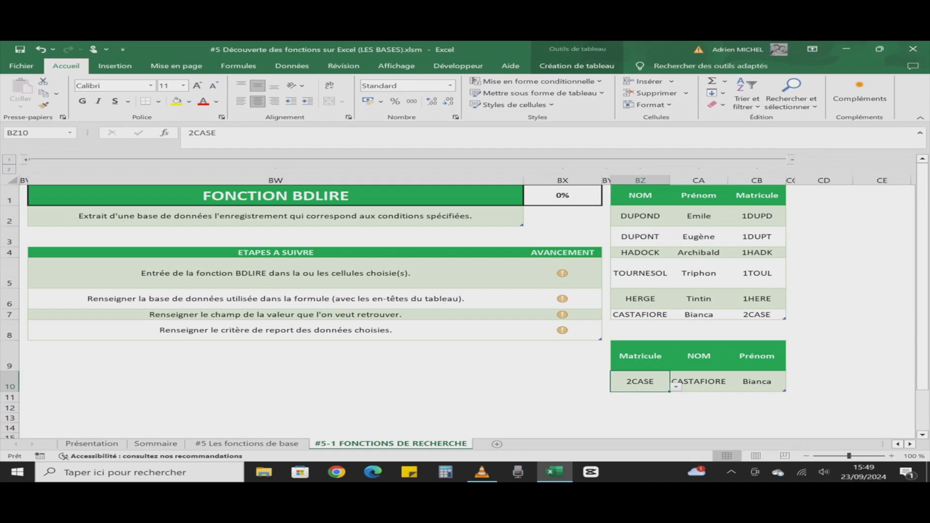
left_click(675, 387)
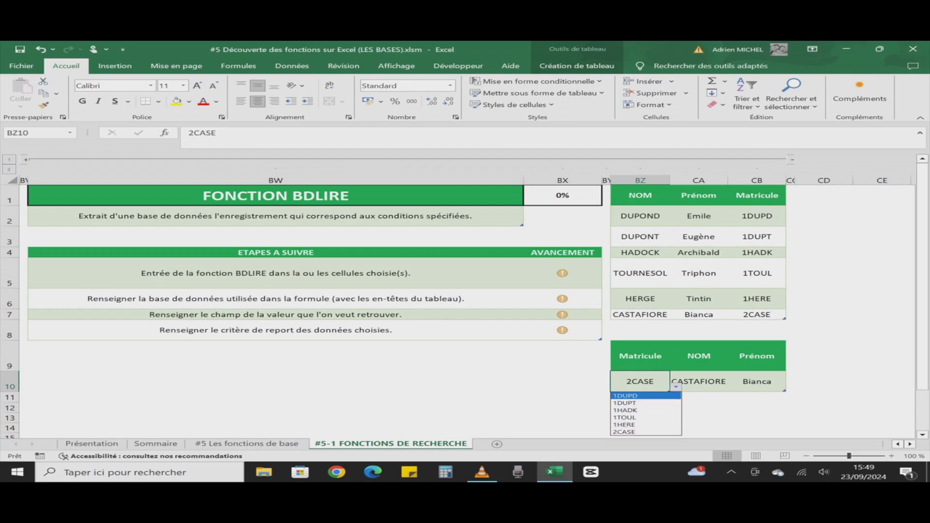
key("Return")
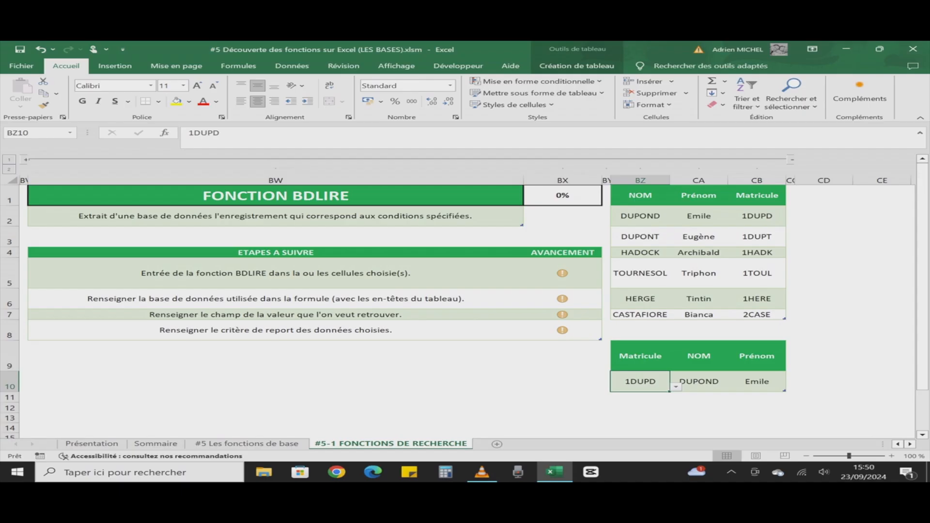
key("alt+Down")
key("Down")
key("Return")
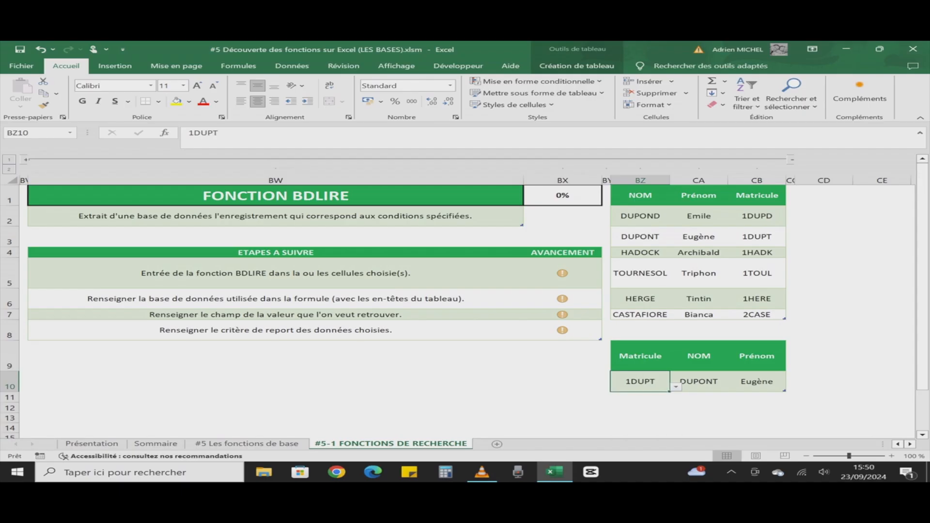
key("alt+Down")
key("Down")
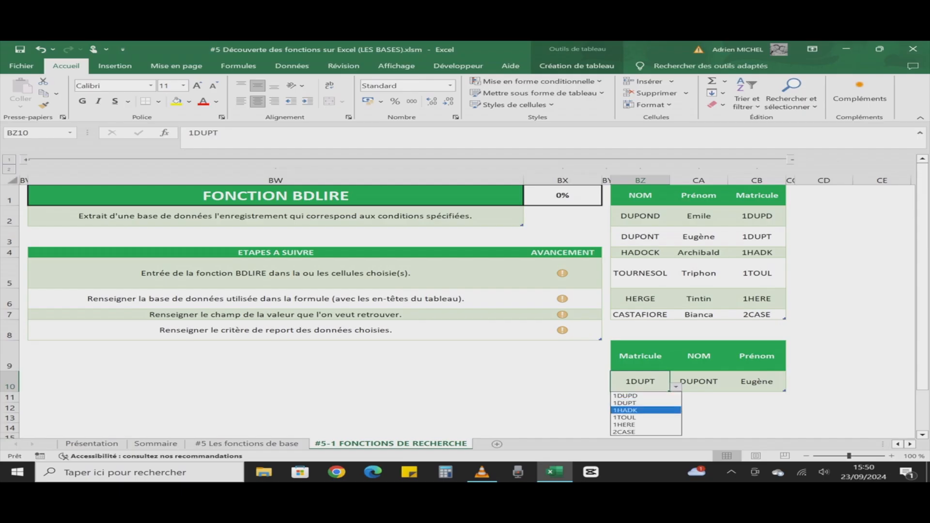
key("Return")
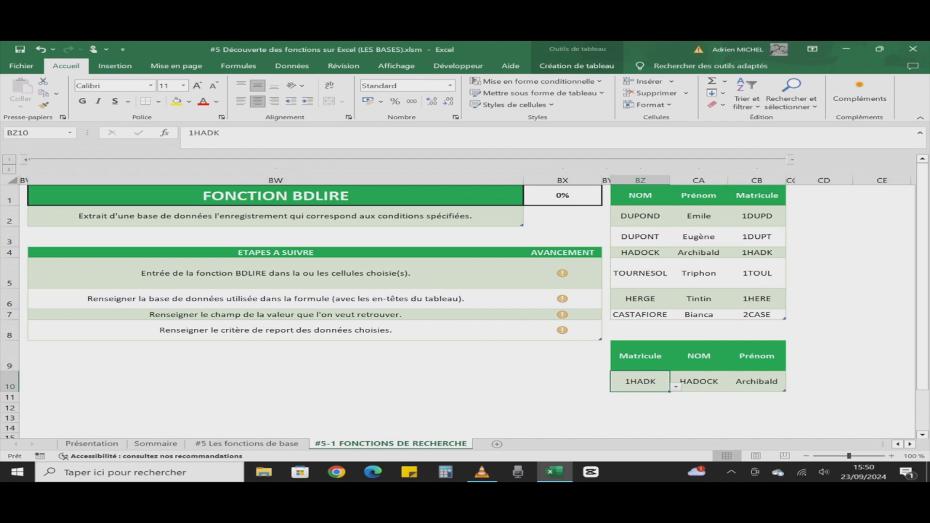
Step: Continue testing BZ10 with the fourth, fifth and sixth Matricule list entries, leaving the last one selected
key("alt+Down")
key("Down")
key("Return")
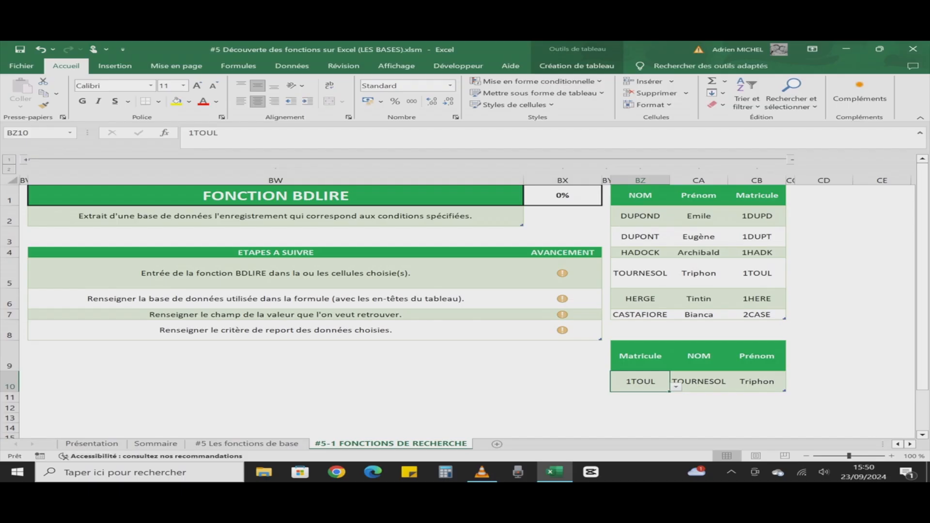
left_click(675, 387)
left_click(642, 424)
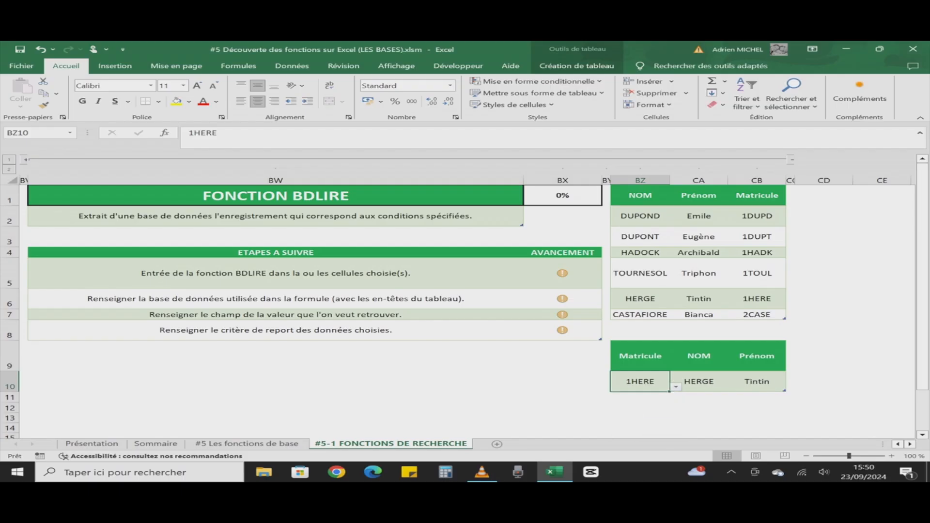
left_click(676, 387)
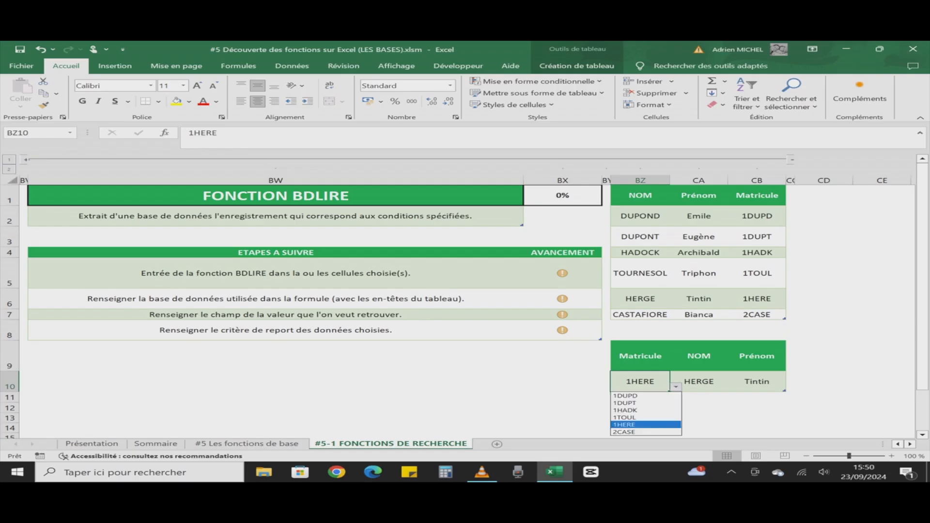
left_click(642, 431)
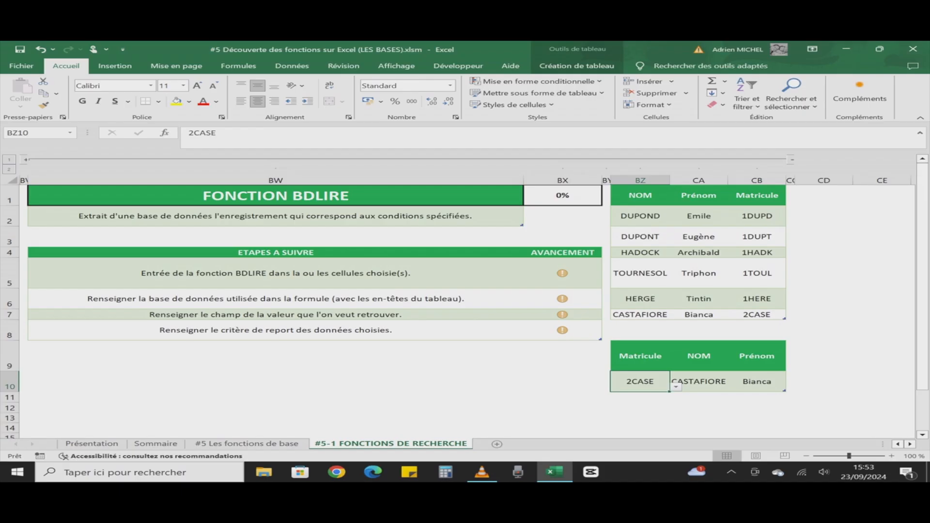
Step: On the #5 Les fonctions de base sheet, set the ADRESSE progress status to 1 and fill it down through BDLIRE
left_click(246, 444)
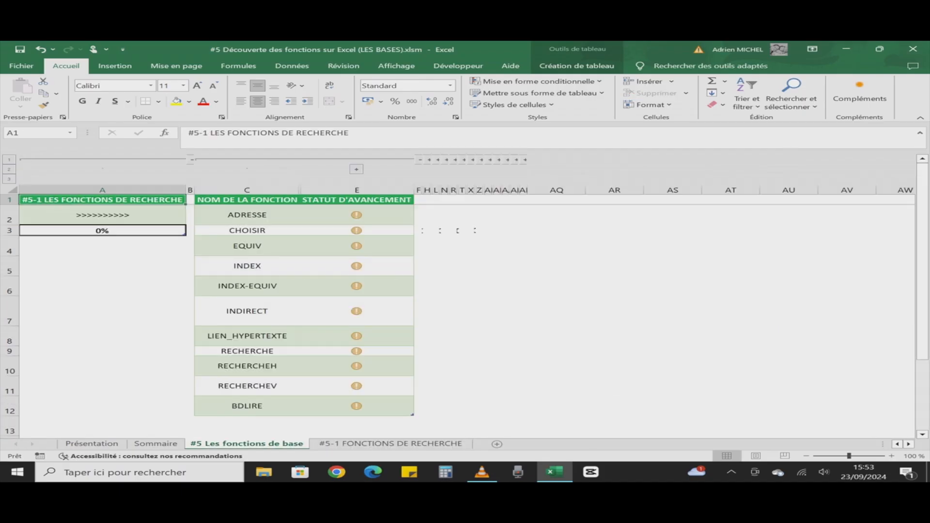
left_click(356, 215)
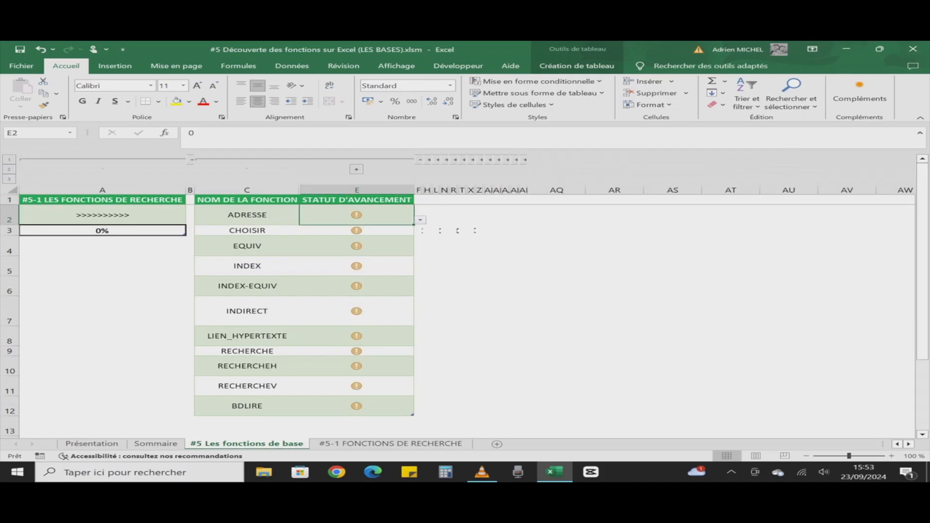
left_click(421, 220)
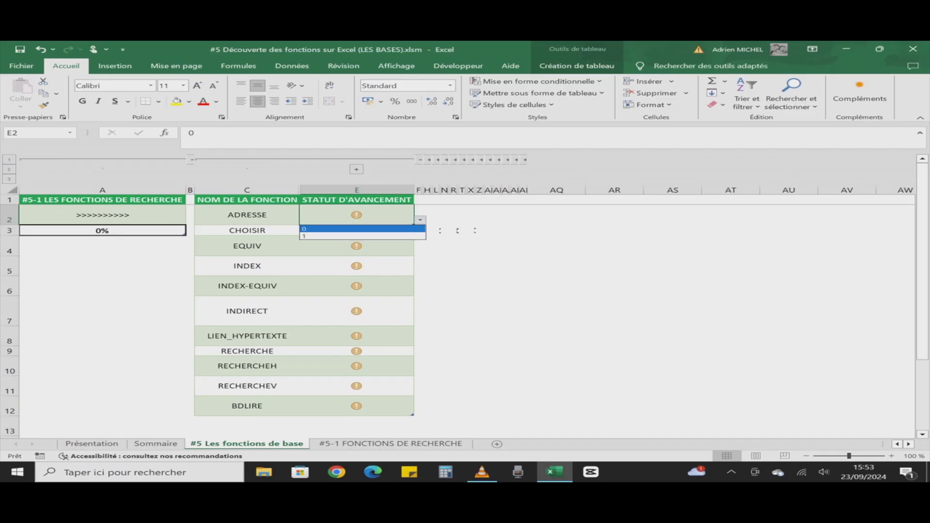
left_click(362, 237)
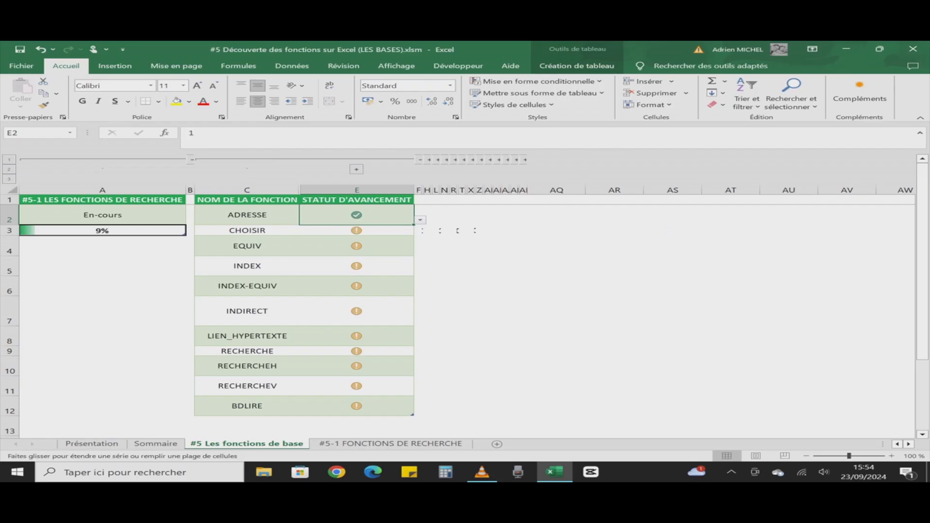
double_click(415, 224)
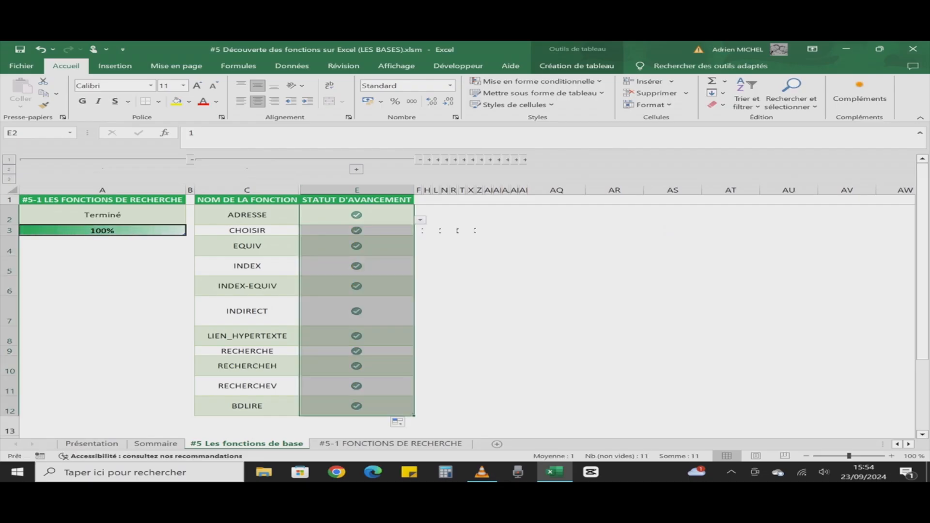
Step: Collapse the #5-1 function list columns and expand the #5-2 LES FONCTIONS LOGIQUES columns together with their function list
left_click(420, 159)
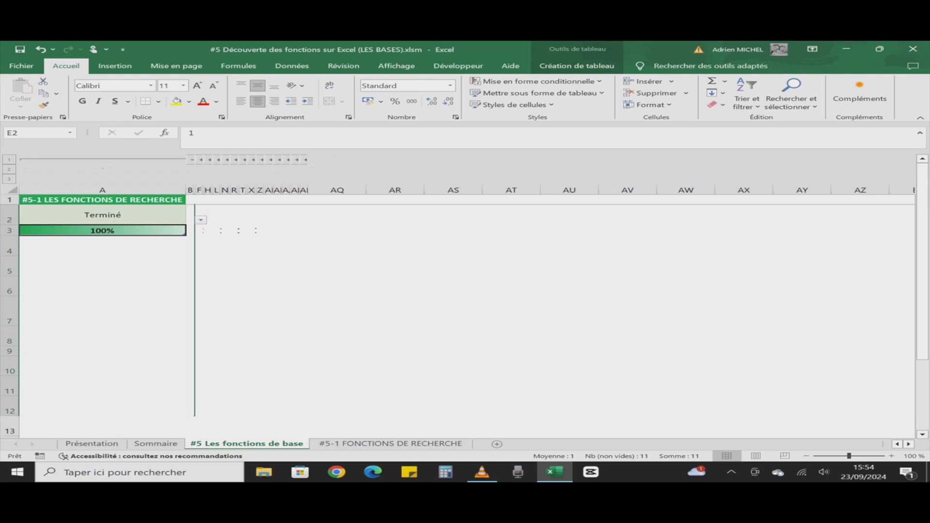
left_click(201, 160)
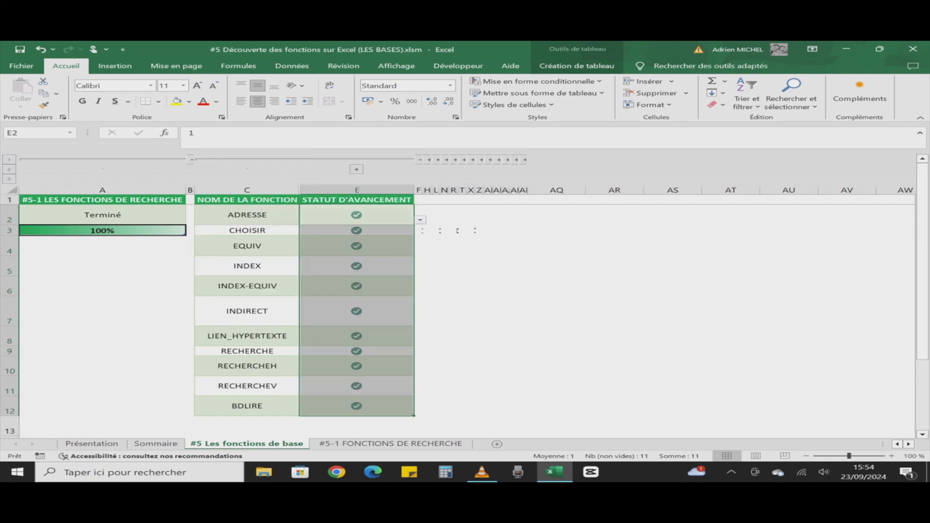
left_click(420, 159)
left_click(210, 159)
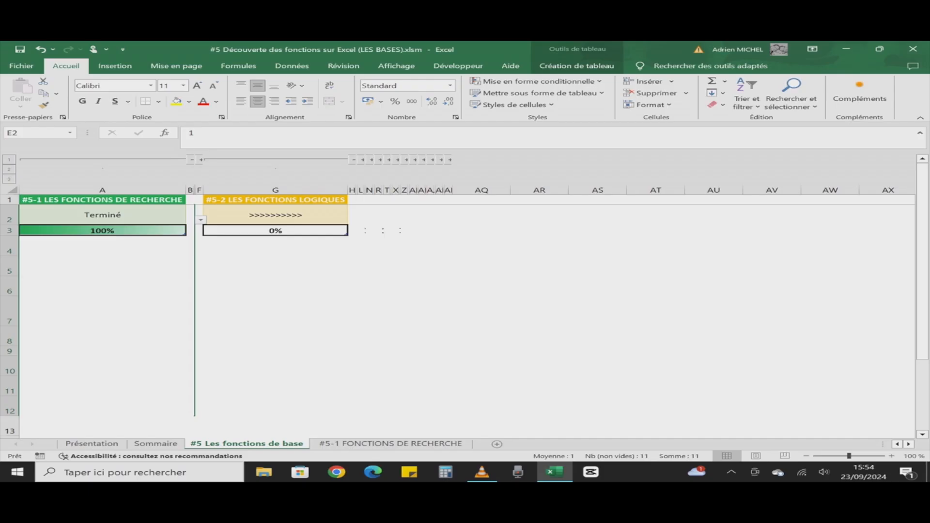
left_click(364, 160)
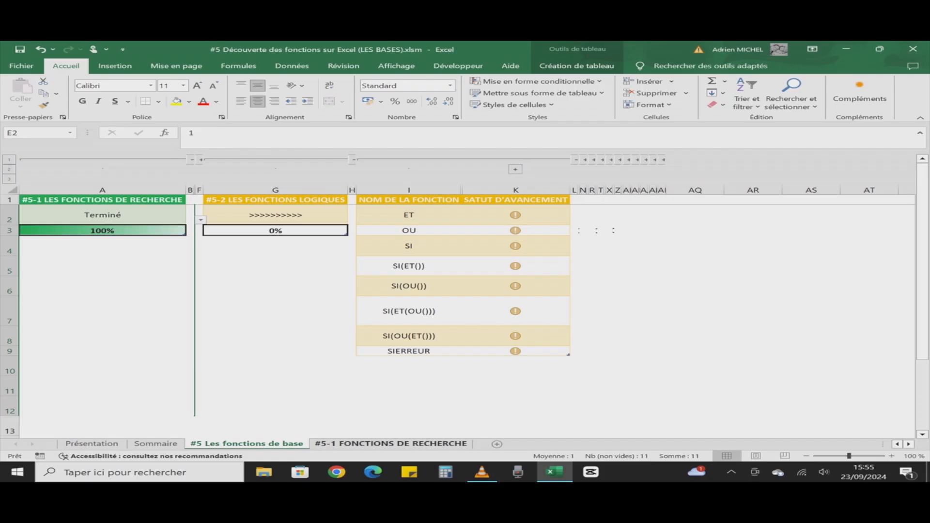
Step: Revisit the #5-1 FONCTIONS DE RECHERCHE sheet and finish on the Présentation sheet
left_click(390, 444)
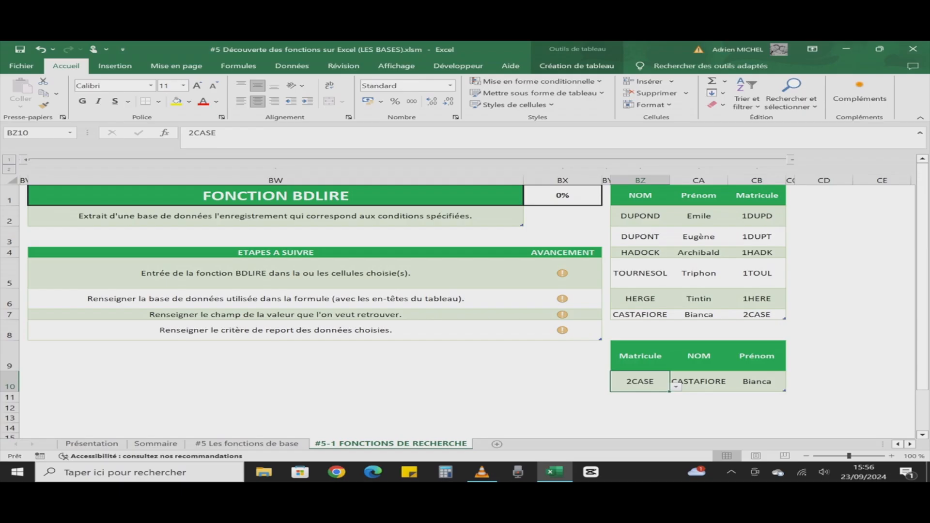
left_click(92, 443)
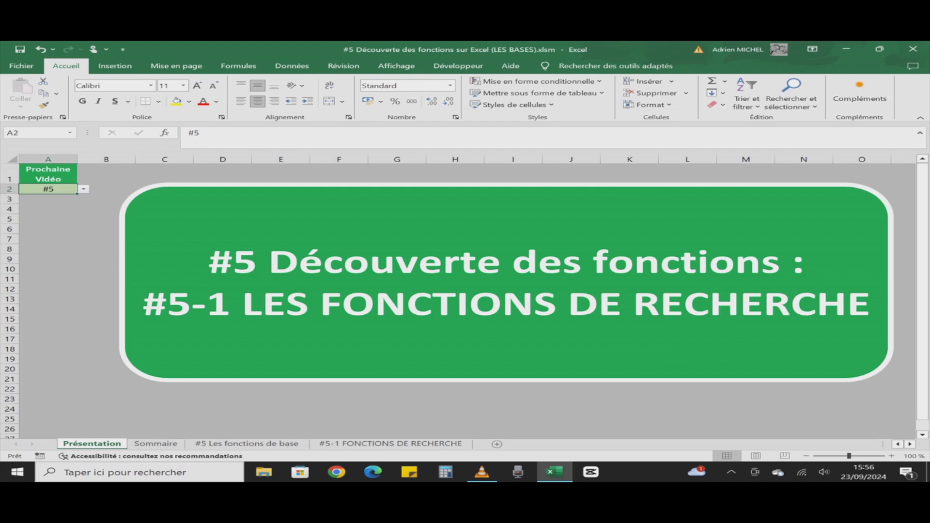